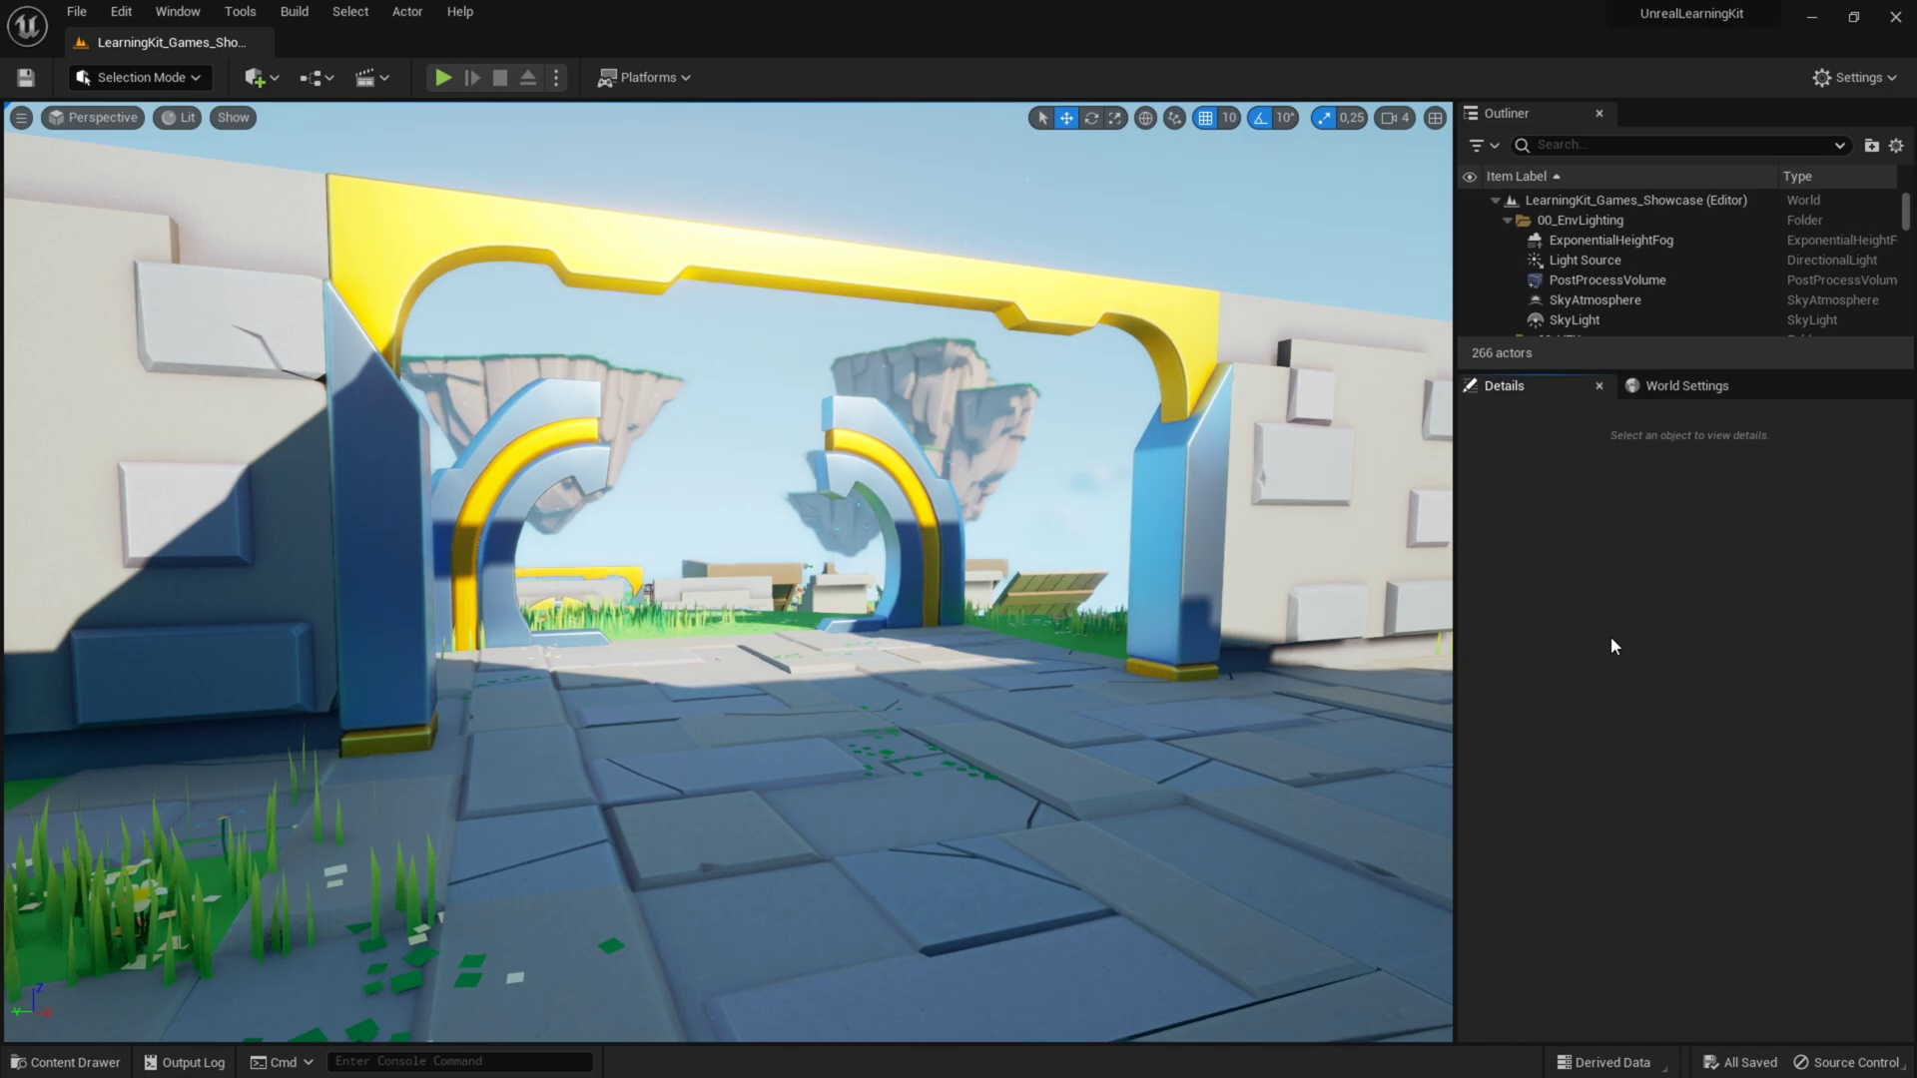
Set the colour of the Hour_of_Code content folder to blue.
key("ctrl+space")
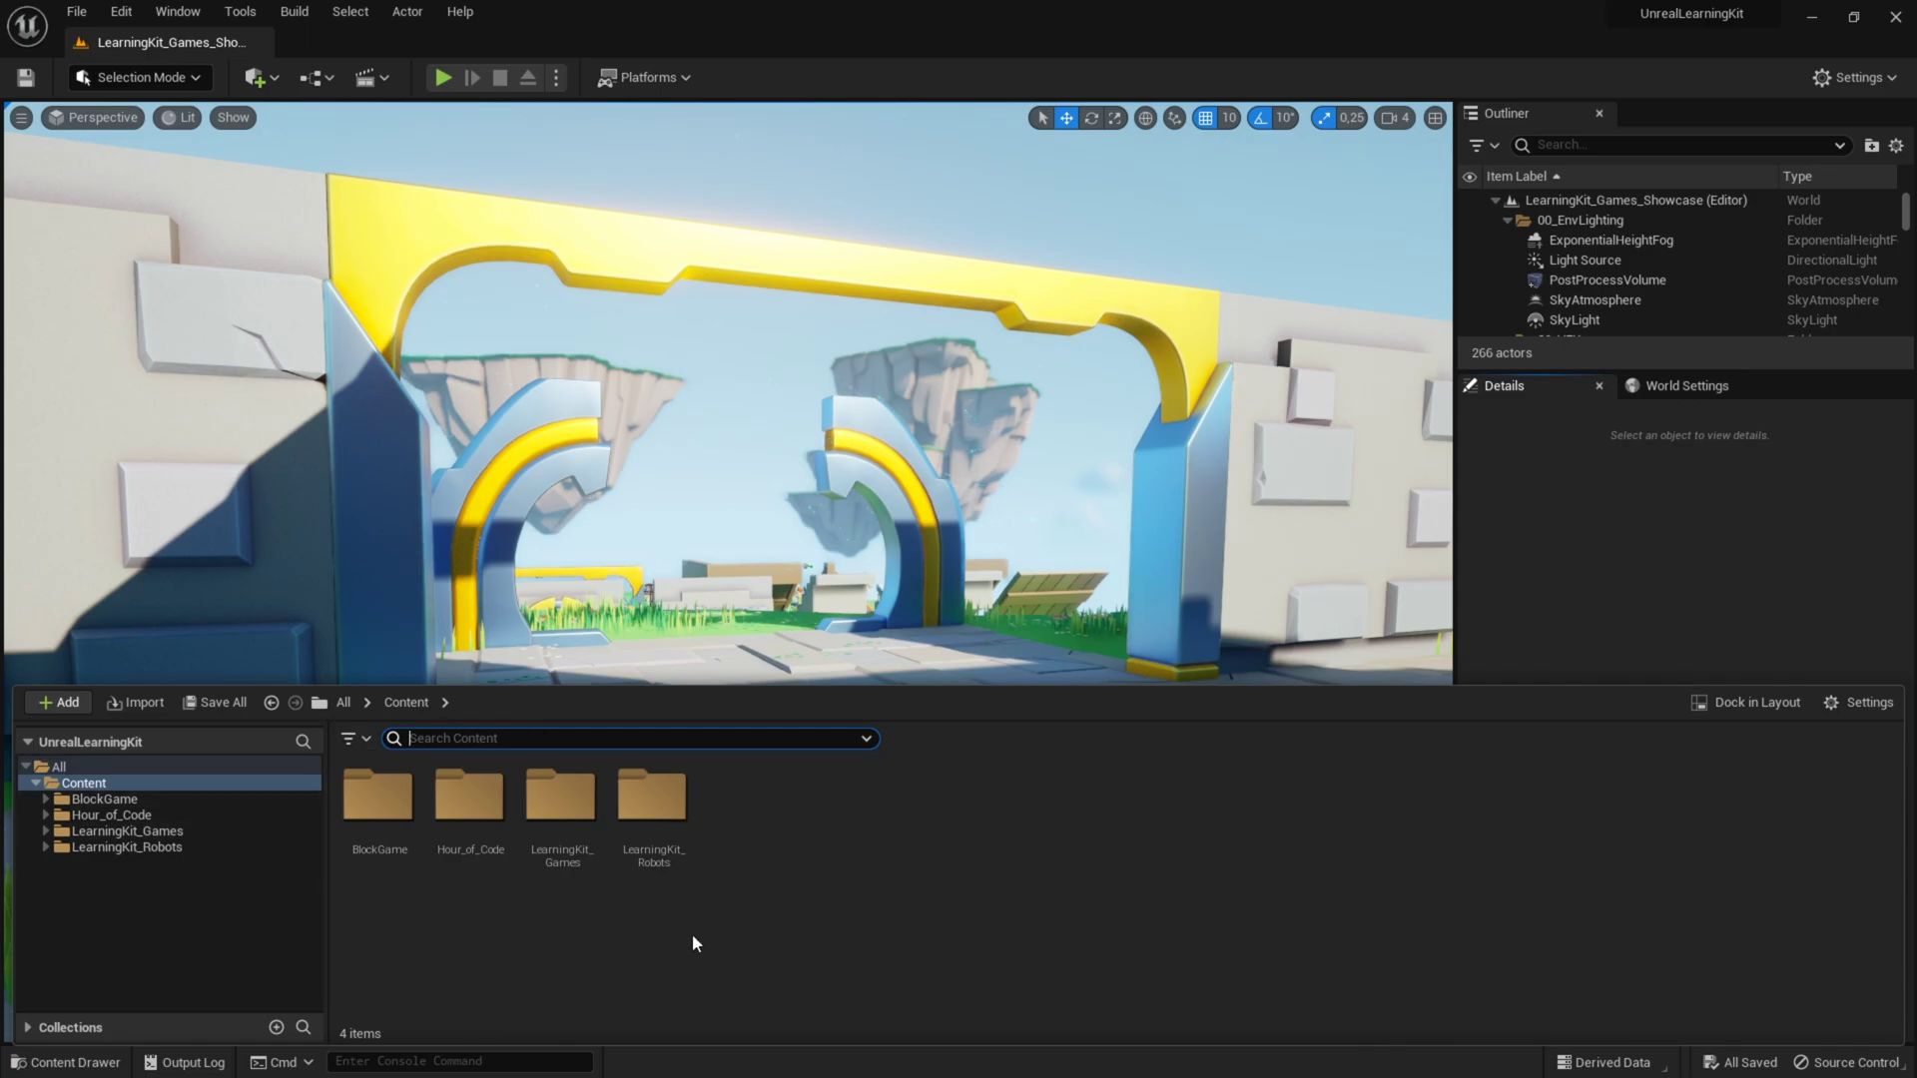
right_click(480, 809)
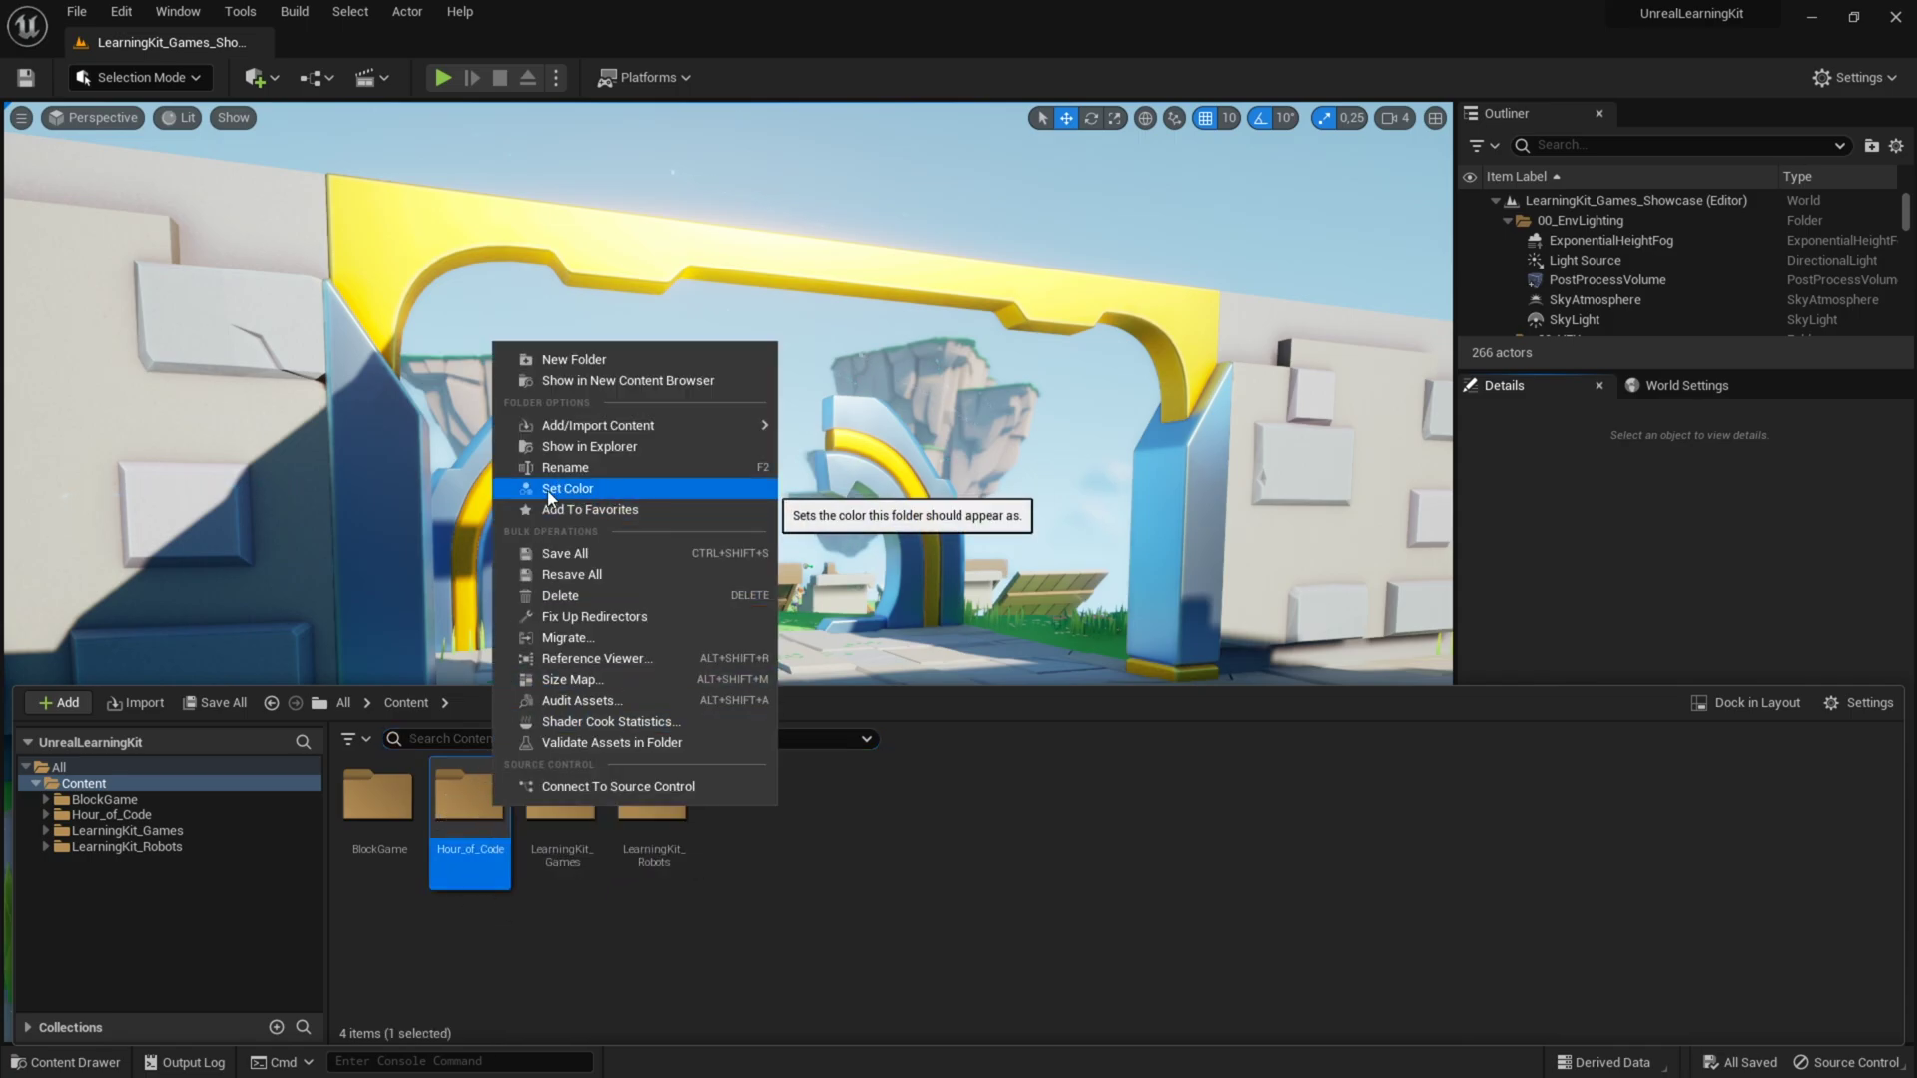
left_click(608, 487)
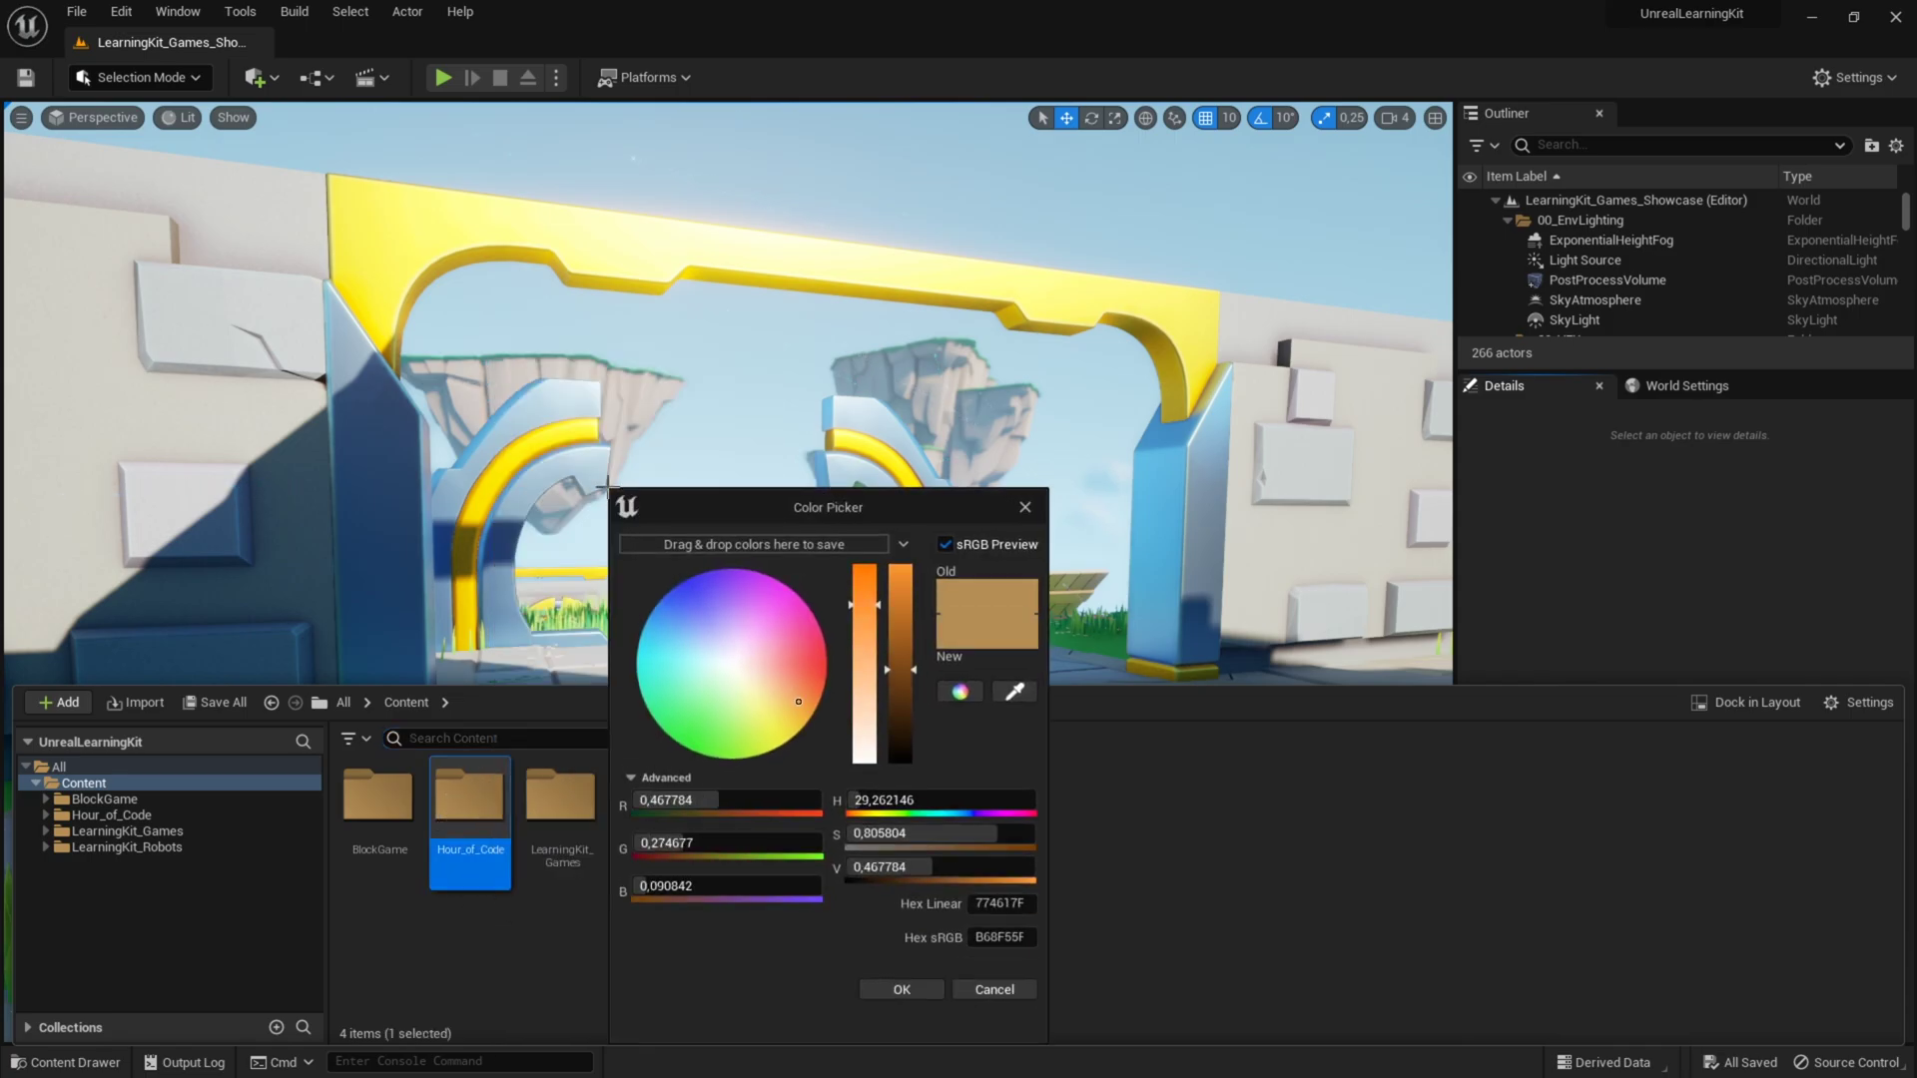
left_click(686, 590)
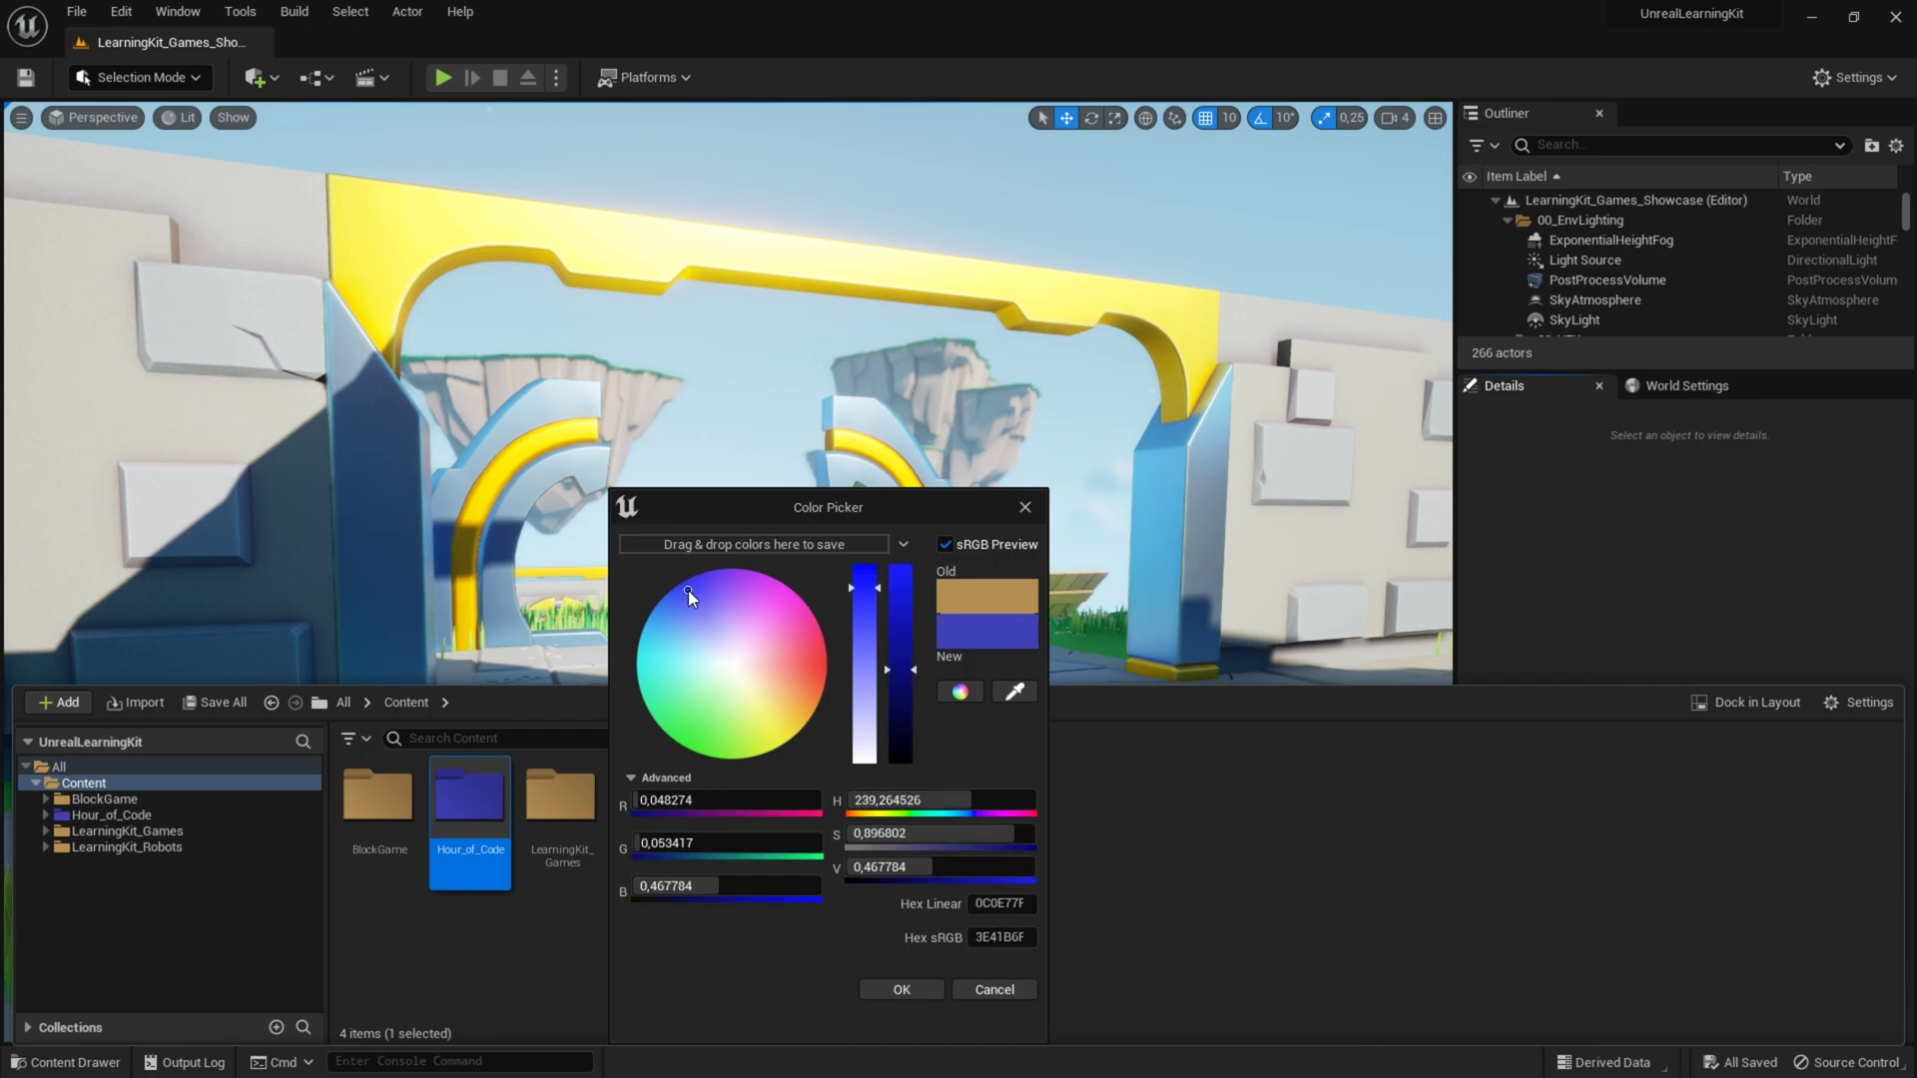
left_click(901, 990)
key("ctrl+space")
left_click(513, 940)
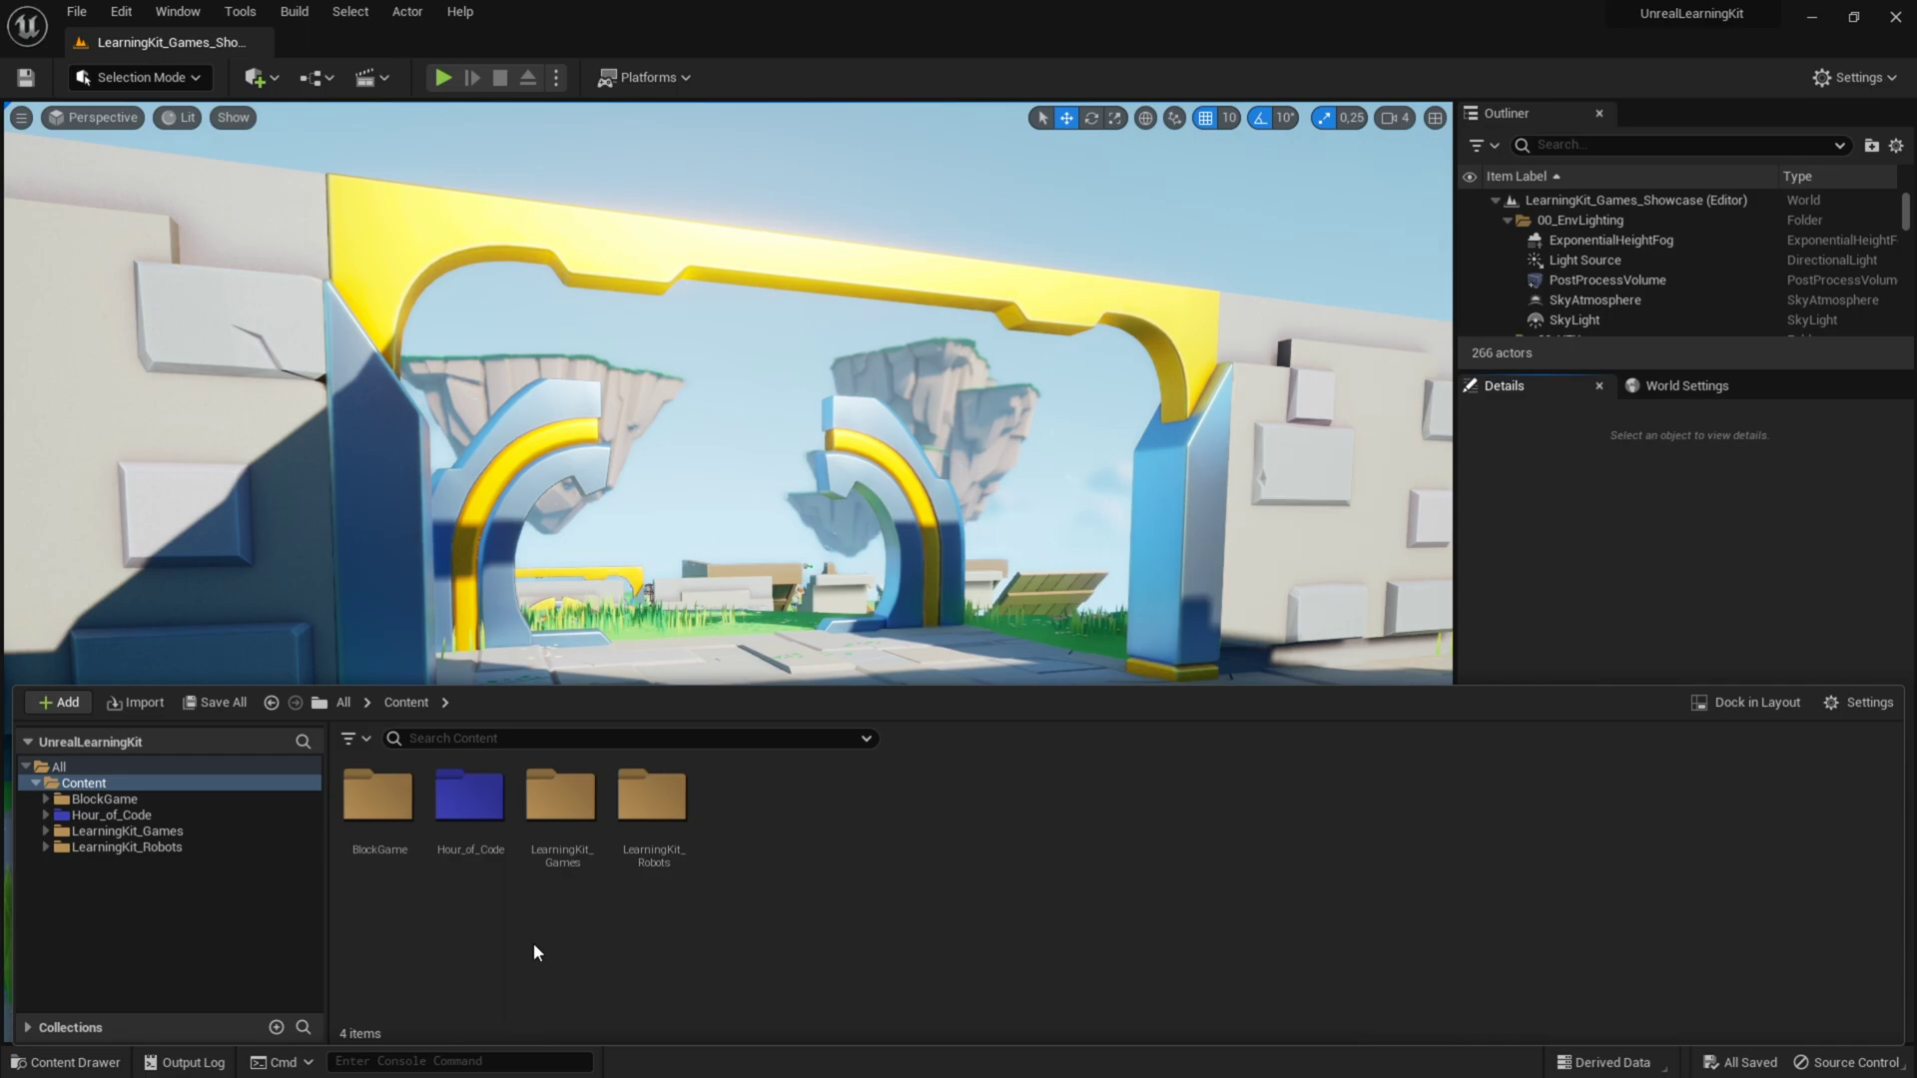
Open the Level_HOC_world level from the Maps folder inside Hour_of_Code.
left_click(478, 813)
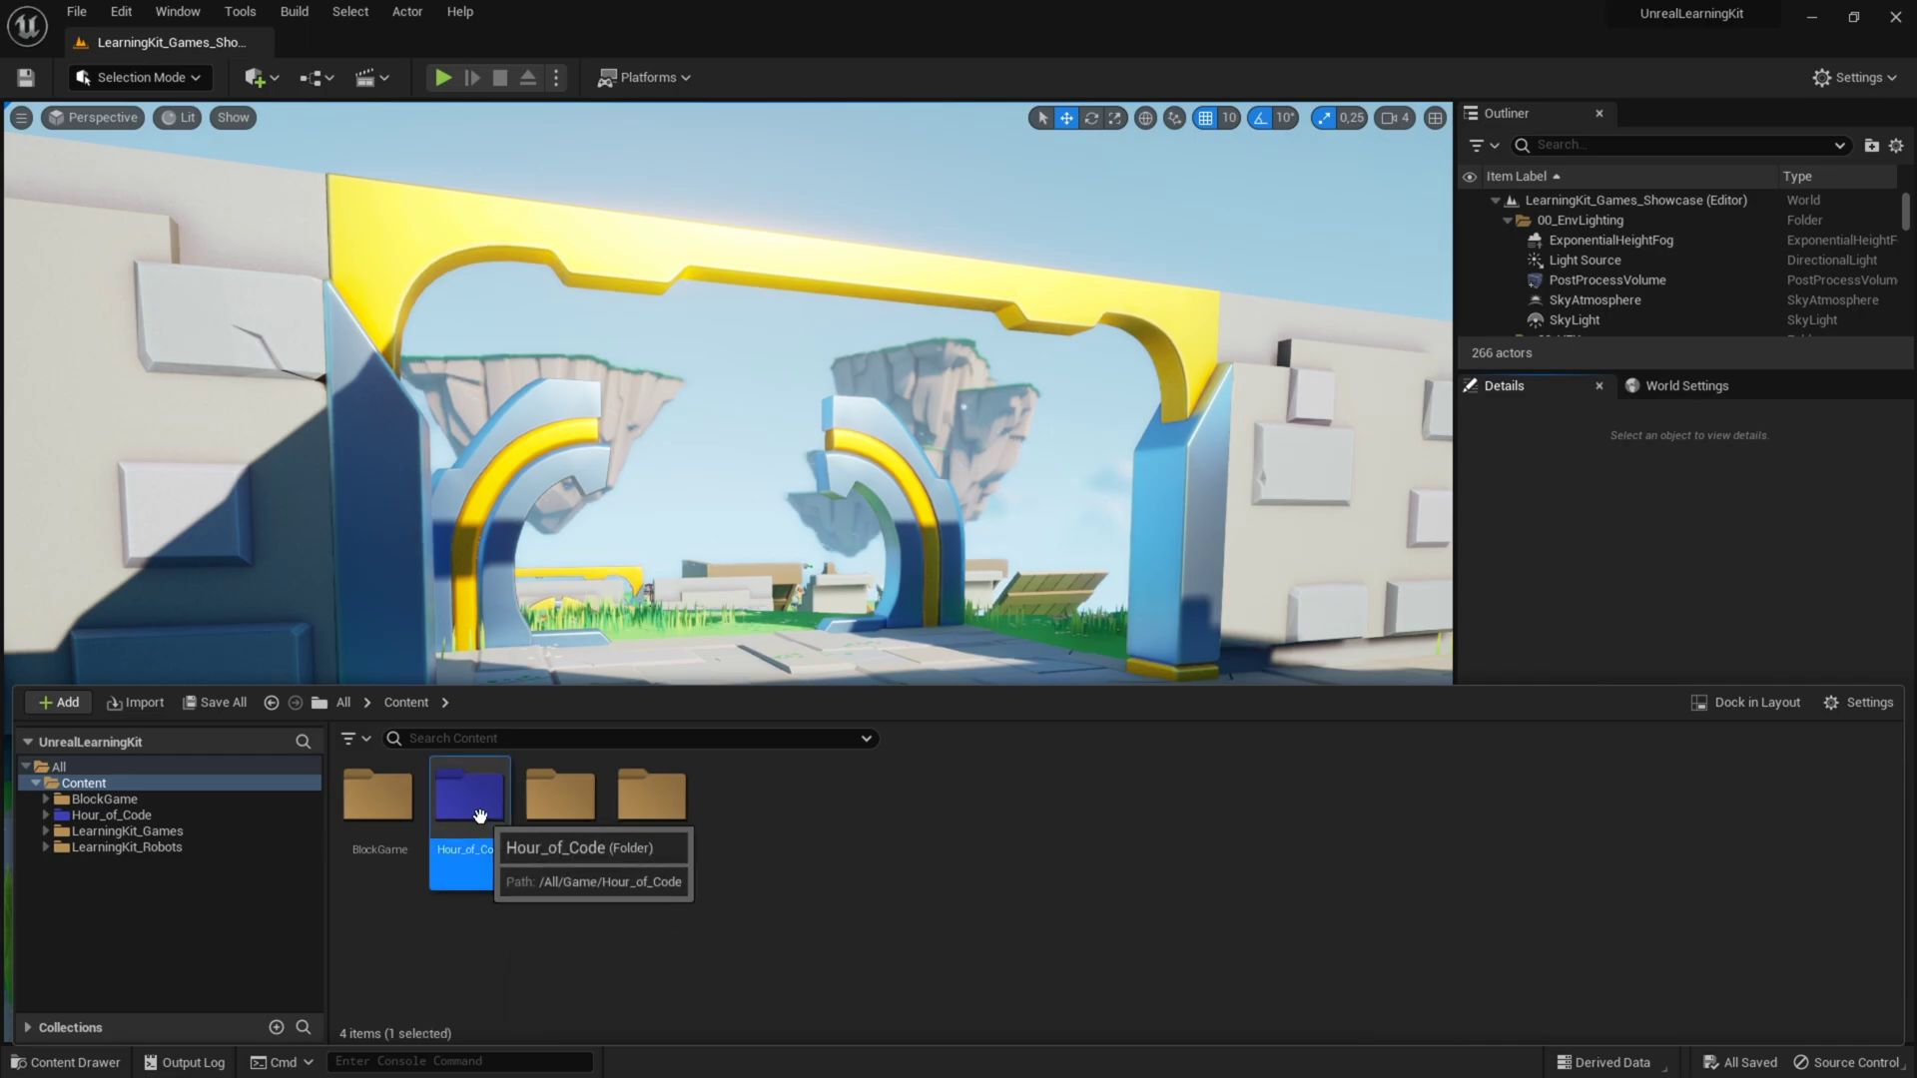
double_click(478, 813)
double_click(671, 806)
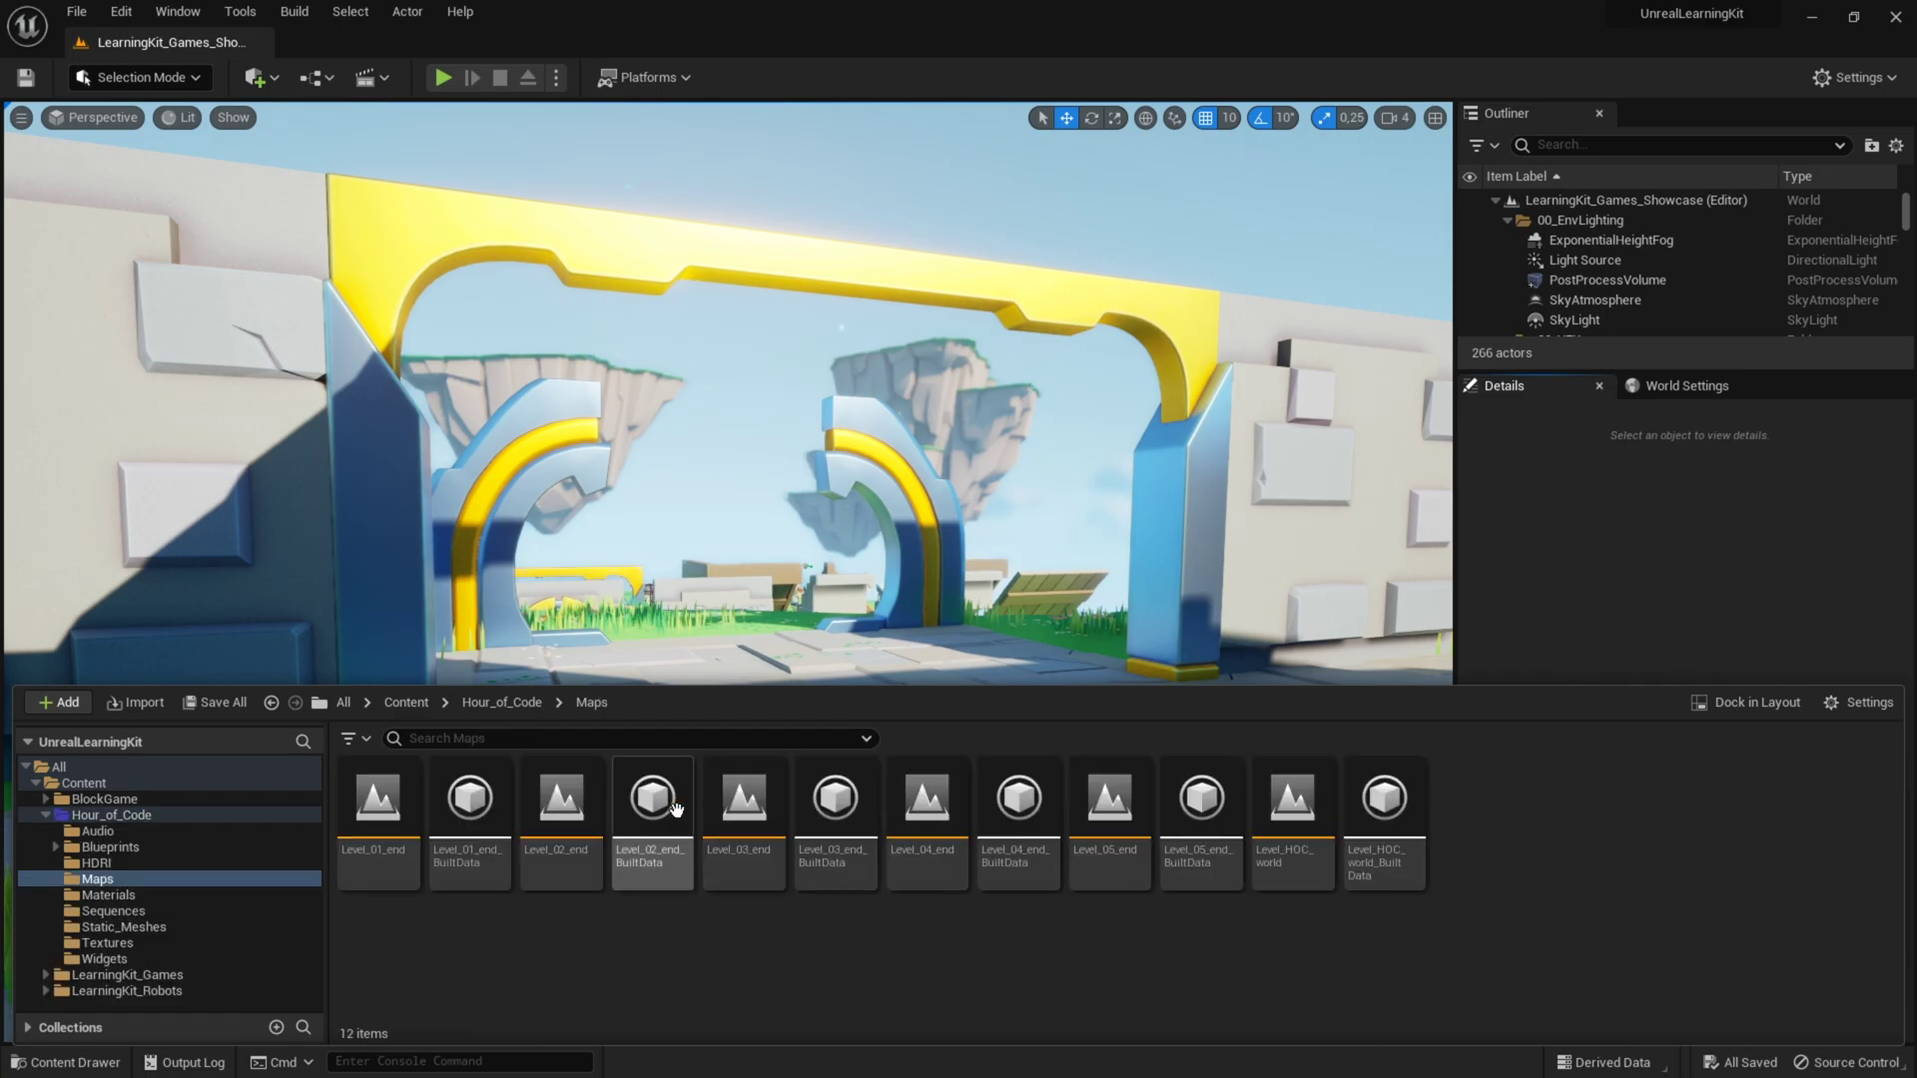
double_click(1298, 811)
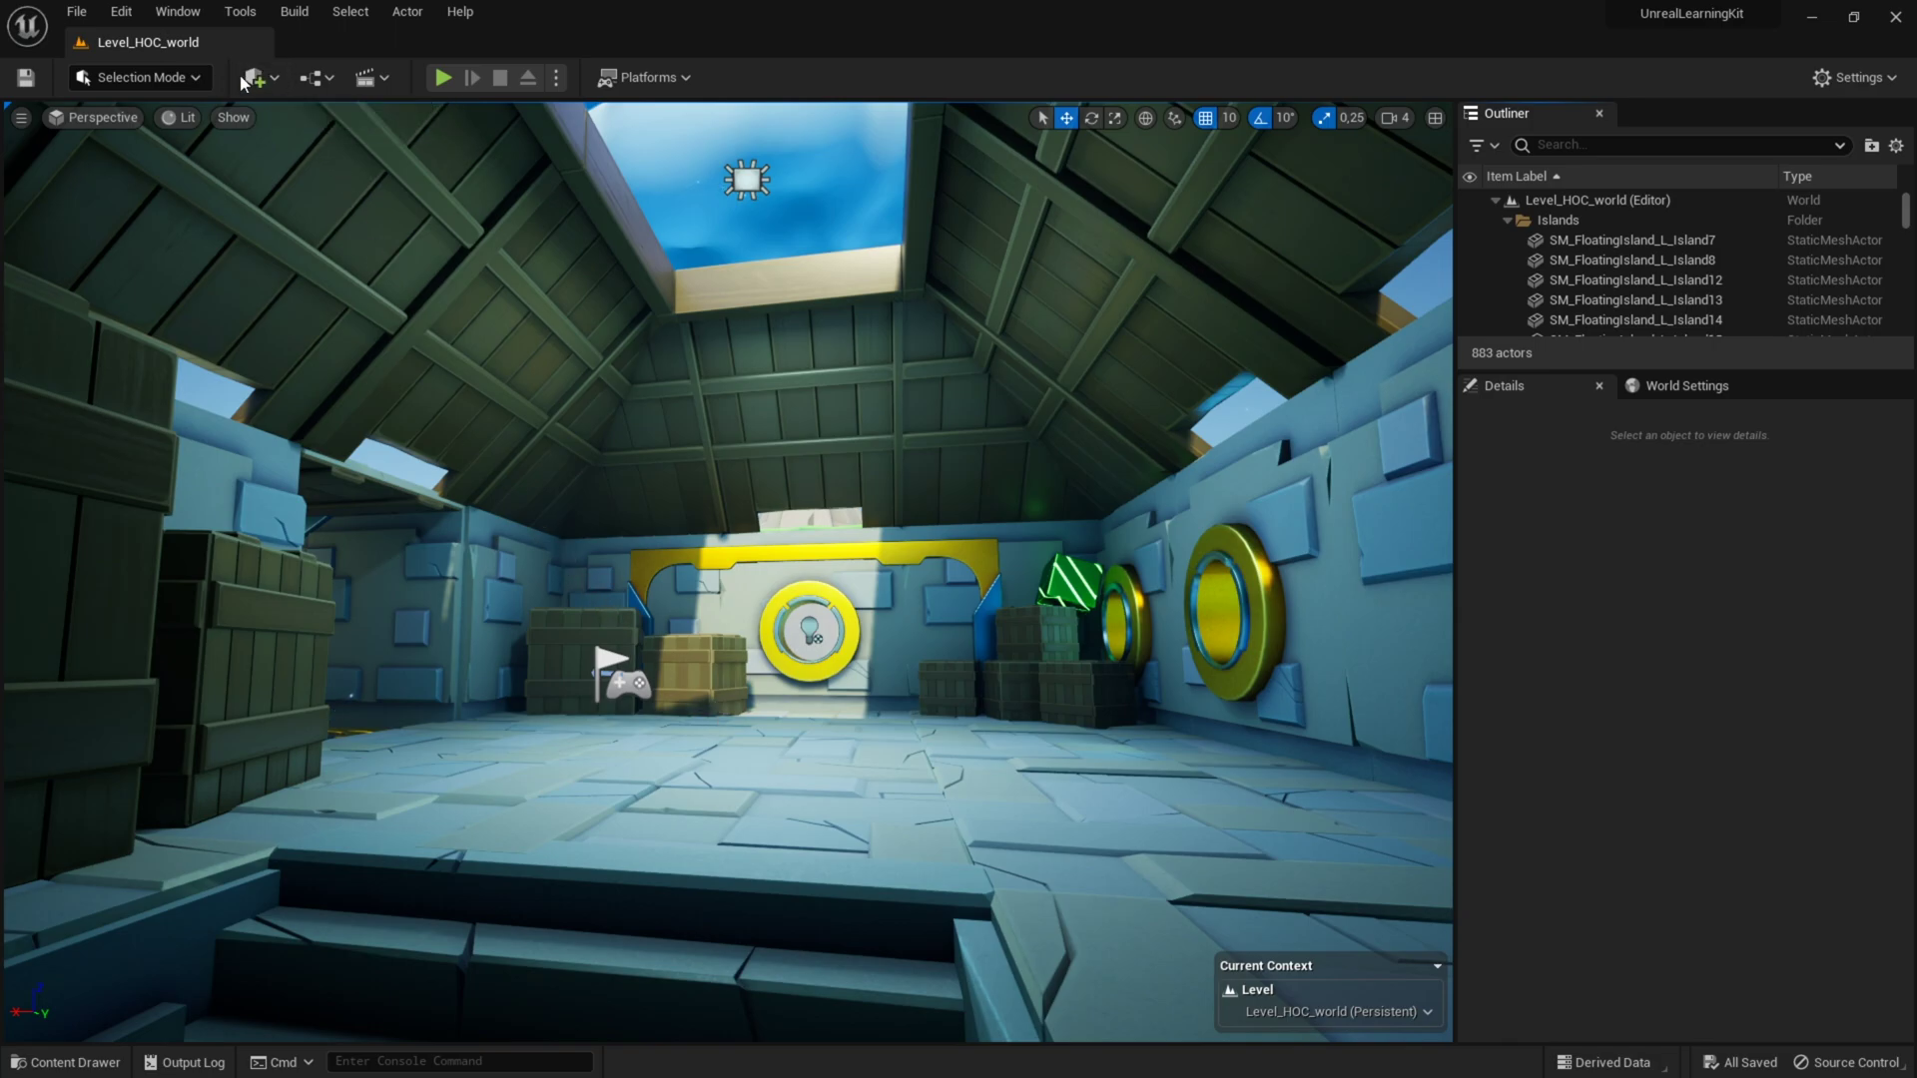
left_click(272, 84)
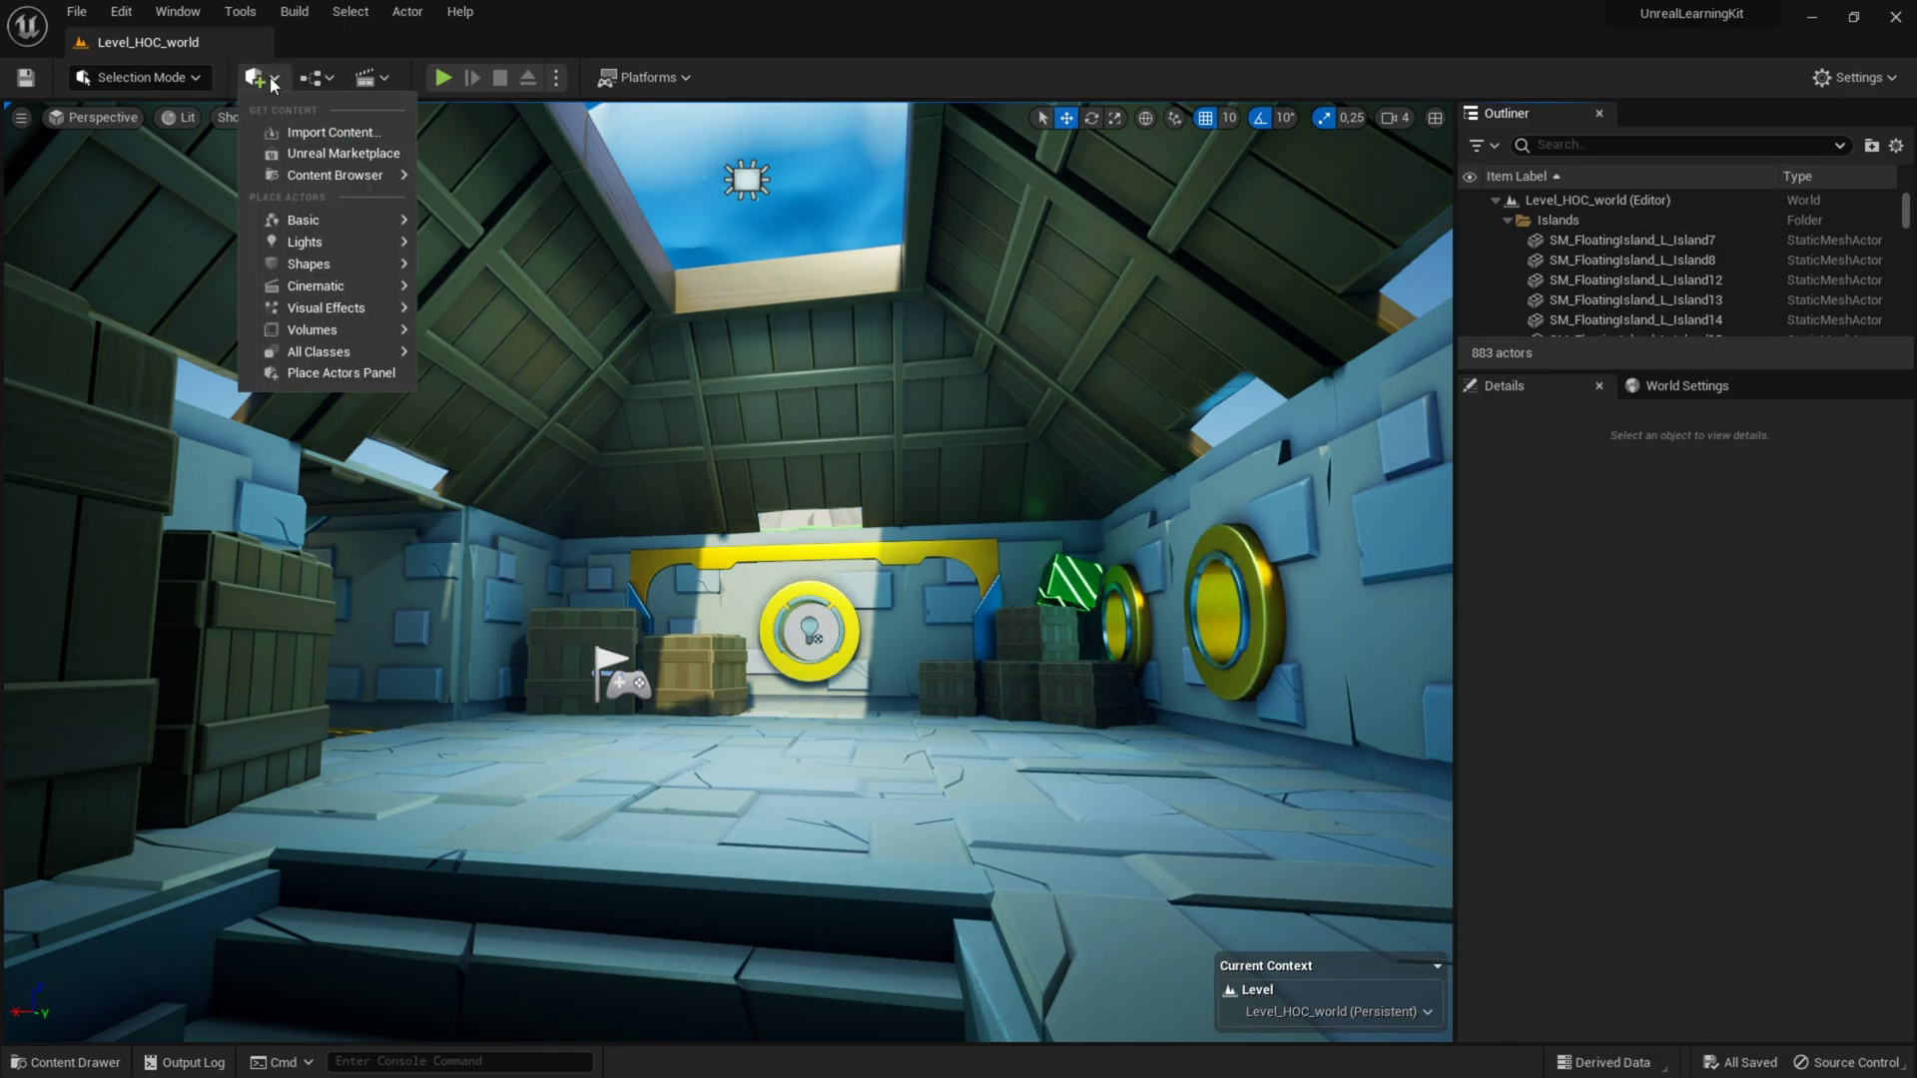
mouse_move(340, 181)
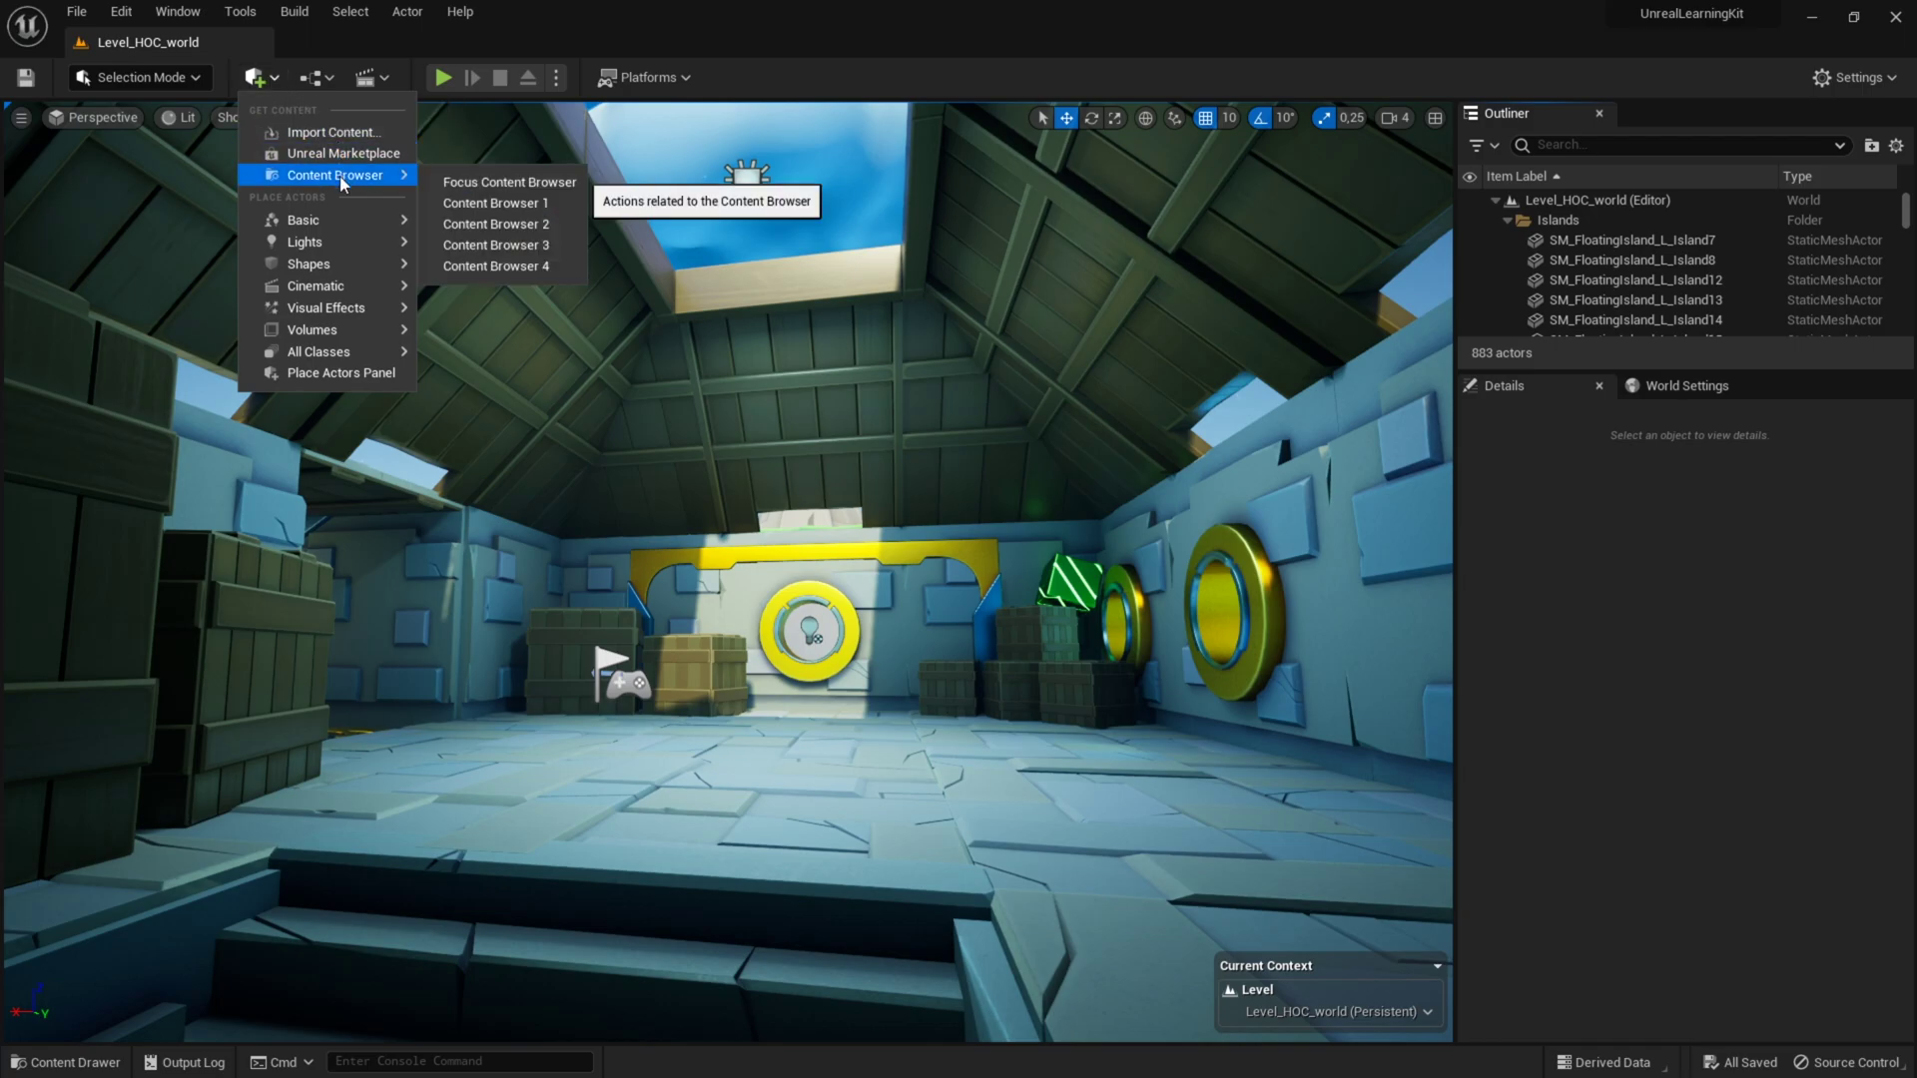
mouse_move(345, 216)
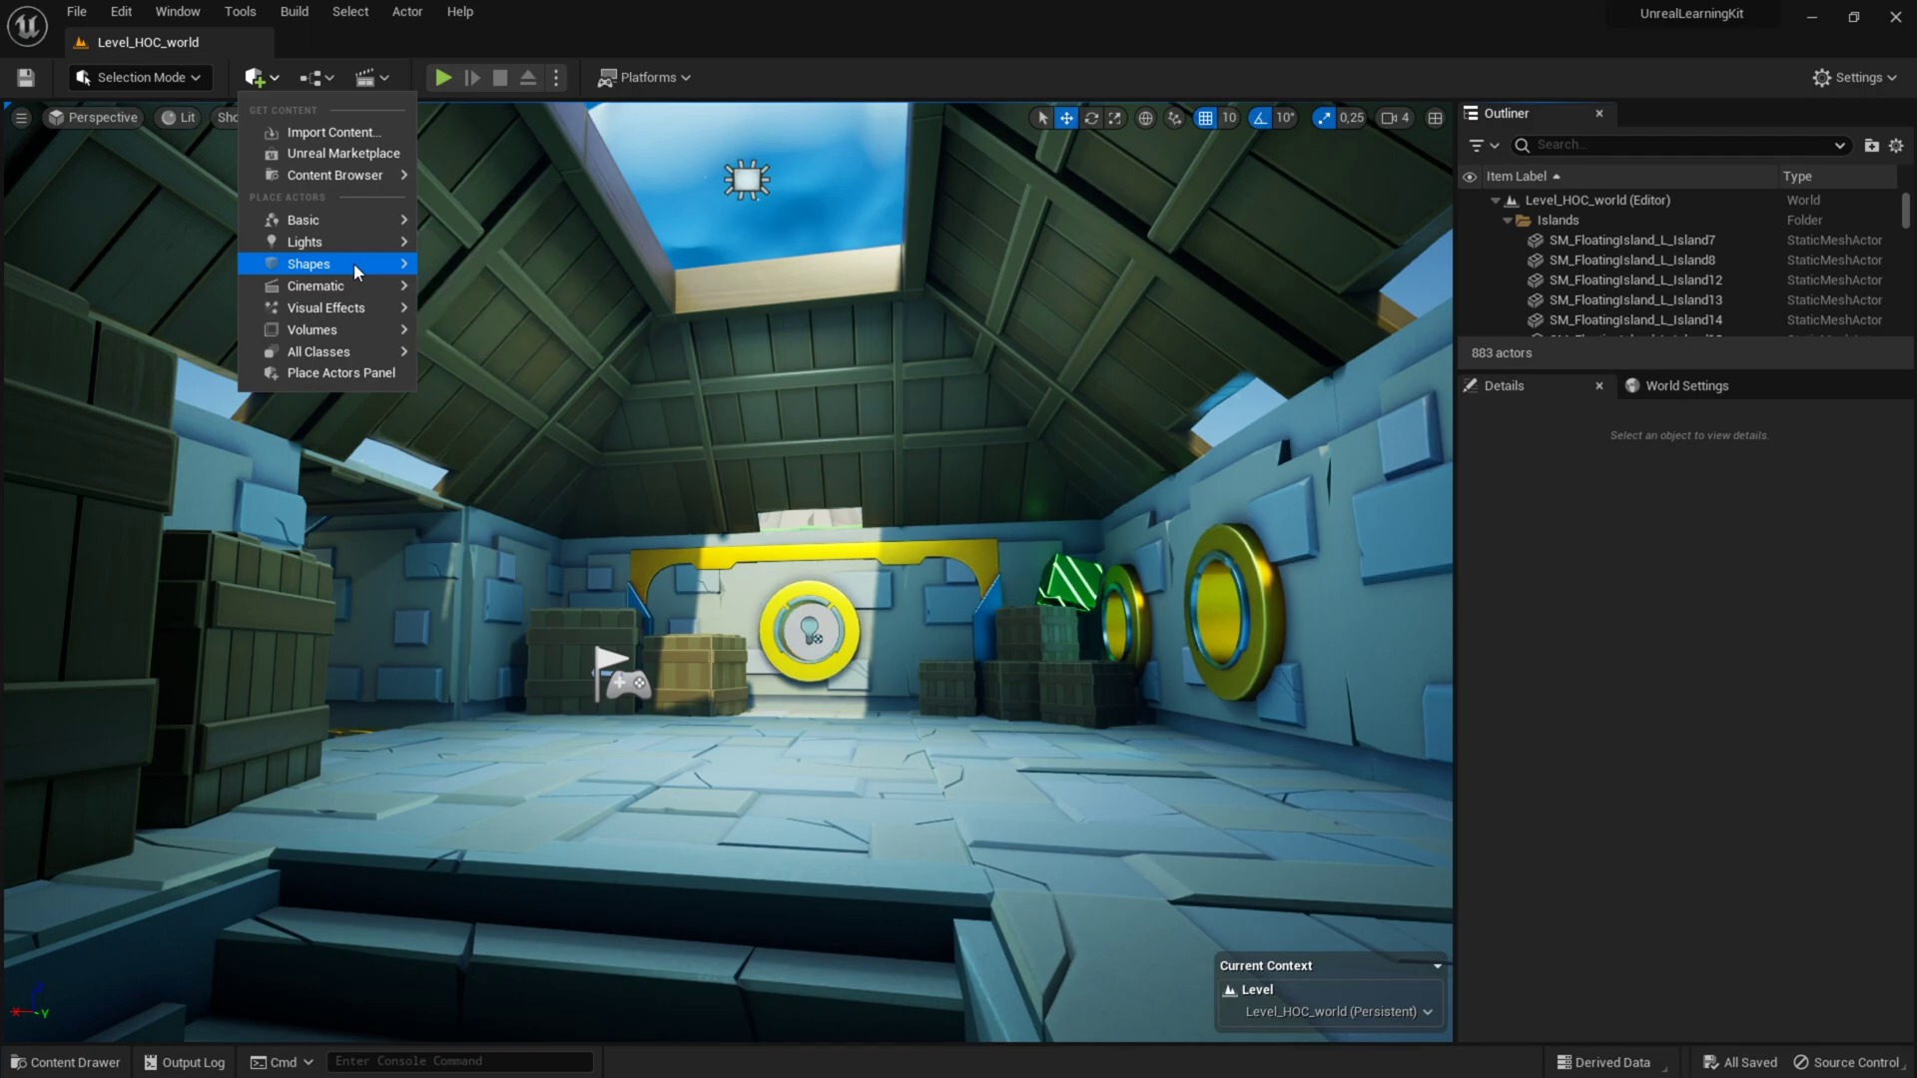
mouse_move(355, 284)
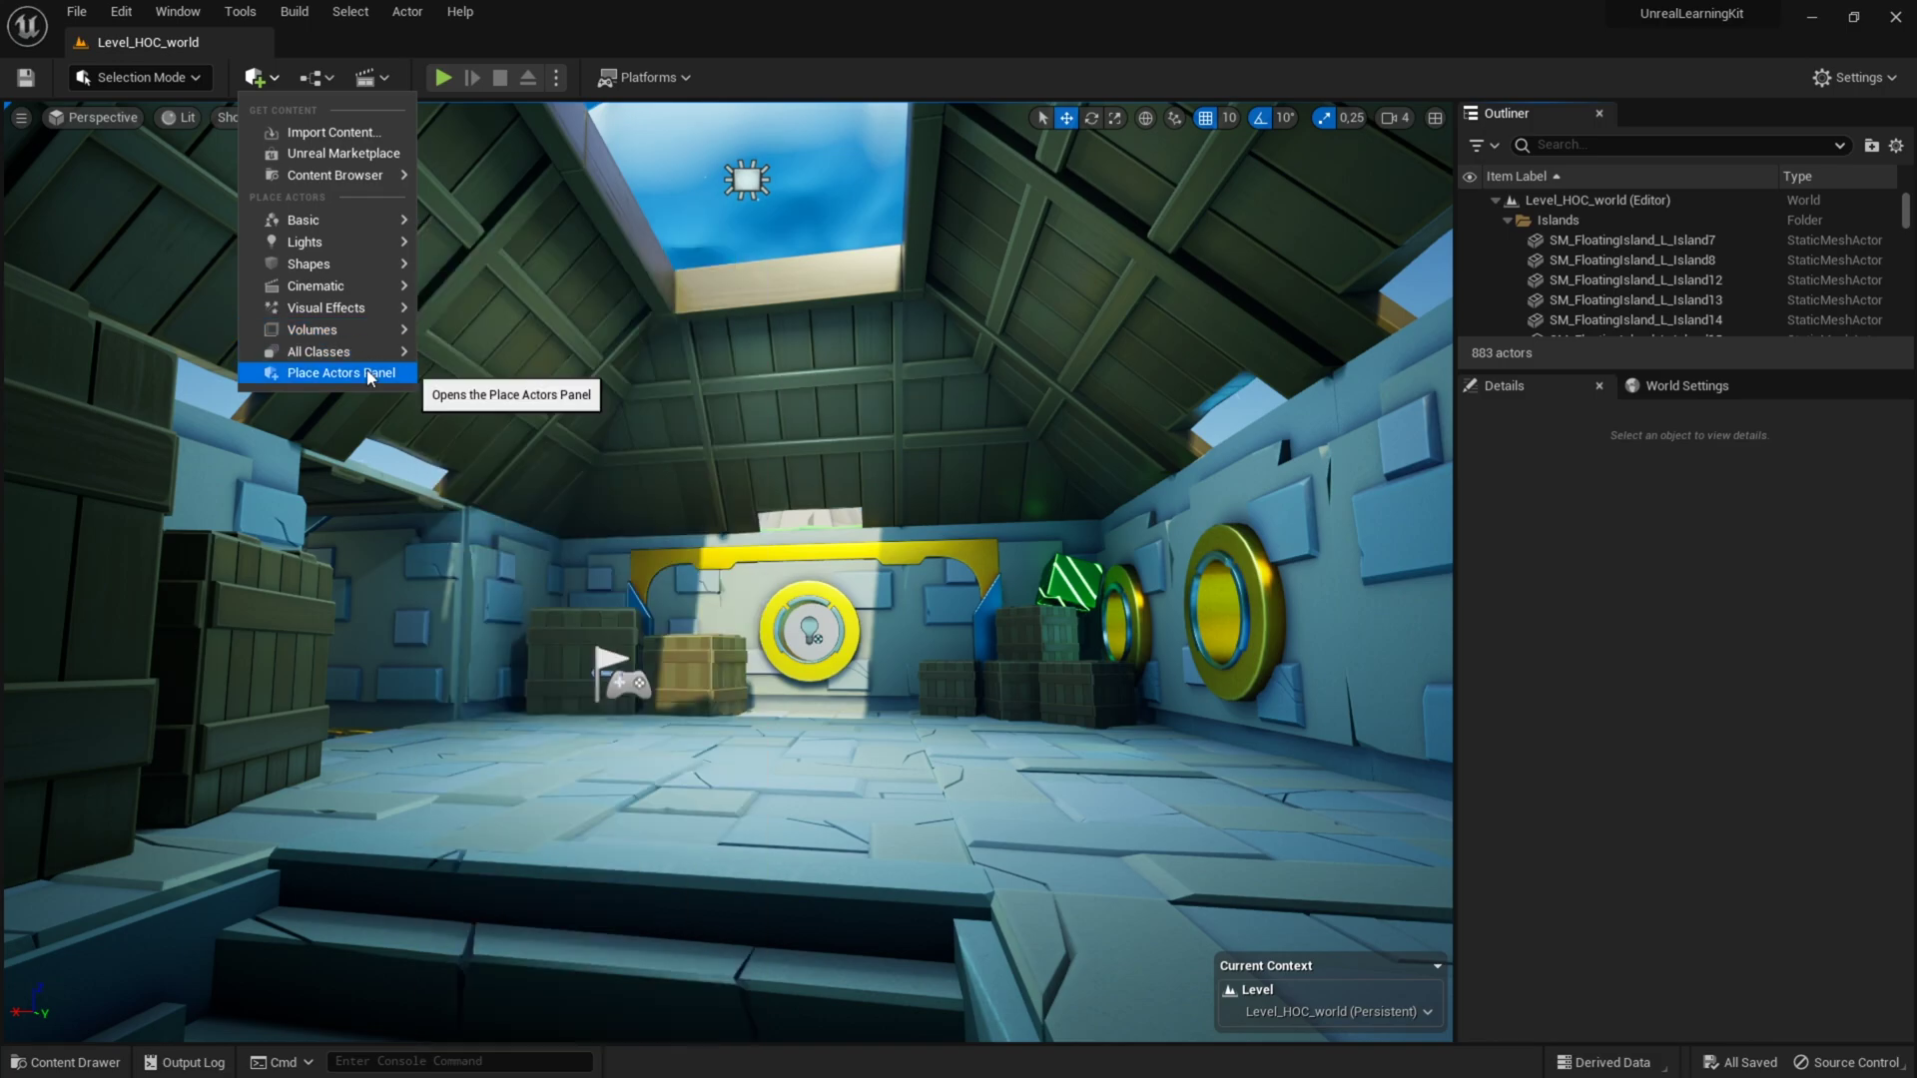
left_click(1513, 692)
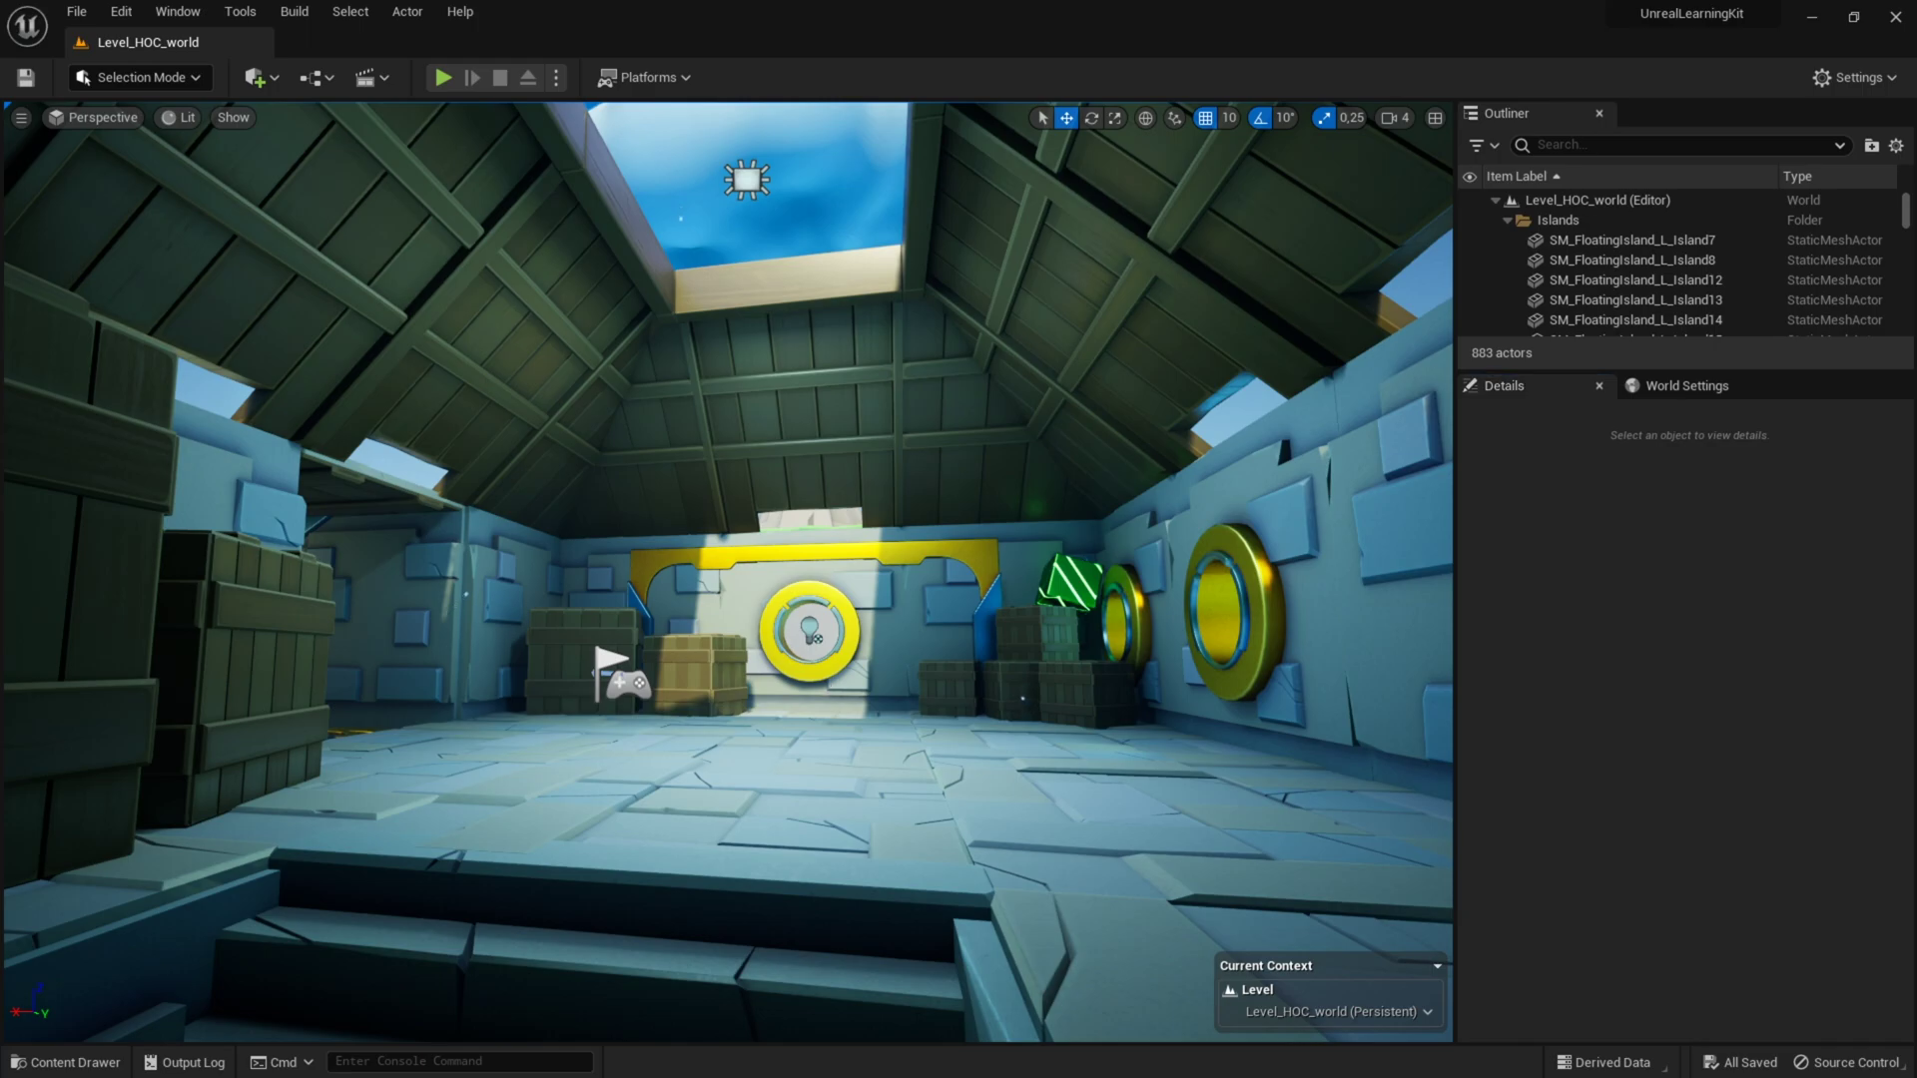
Fly the viewport camera around the room to examine its walls, crates, round gold portals and the corridor opening.
mouse_move(728, 571)
left_mouse_down()
mouse_move(704, 511)
mouse_move(761, 579)
mouse_move(744, 574)
left_mouse_up()
mouse_move(733, 584)
right_mouse_down()
mouse_move(644, 587)
mouse_move(789, 582)
mouse_move(729, 583)
right_mouse_up()
right_click_drag(826, 689, 584, 689)
right_click_drag(758, 691, 677, 682)
scroll(789, 631, "up", 3)
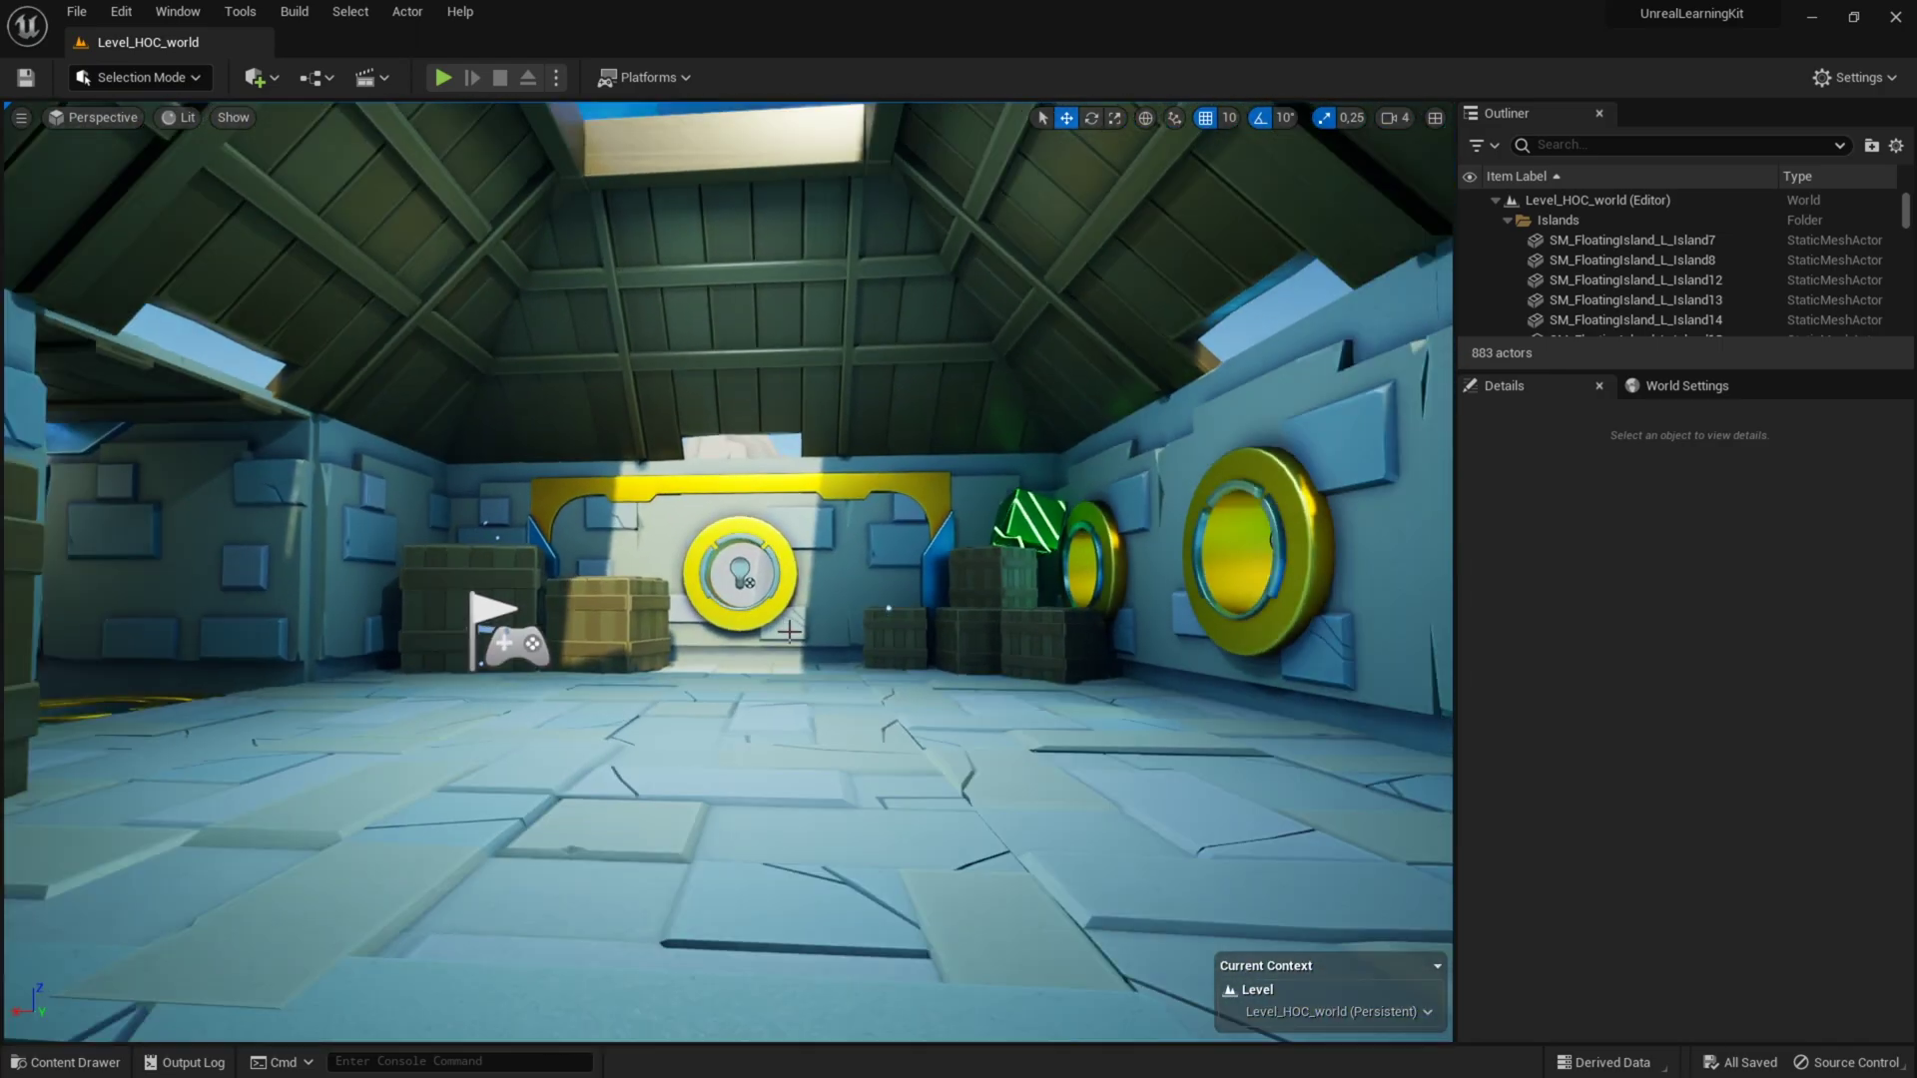
scroll(789, 631, "down", 1)
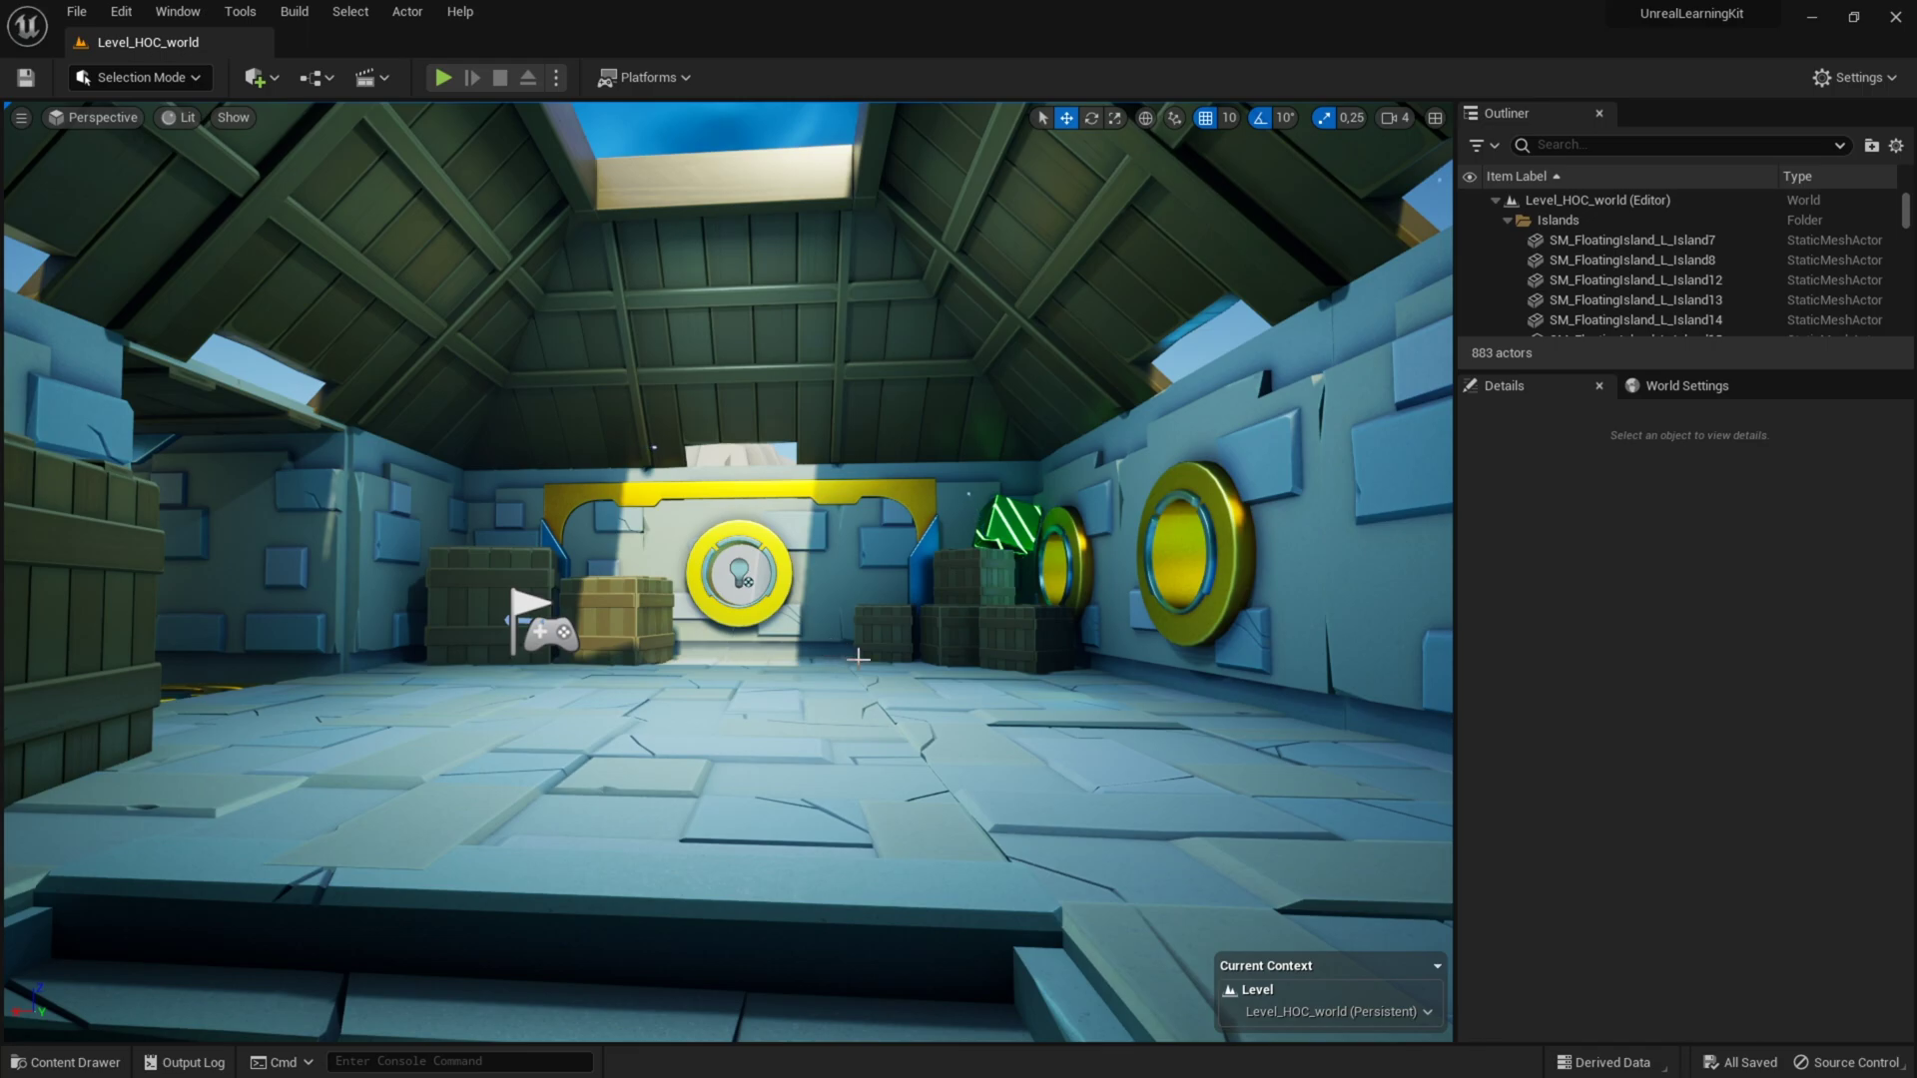
right_click_drag(859, 643, 419, 613)
key("w")
key("d")
key("a")
key("d")
key("a")
key("e")
key("q")
key("e")
right_click_drag(885, 611, 885, 643)
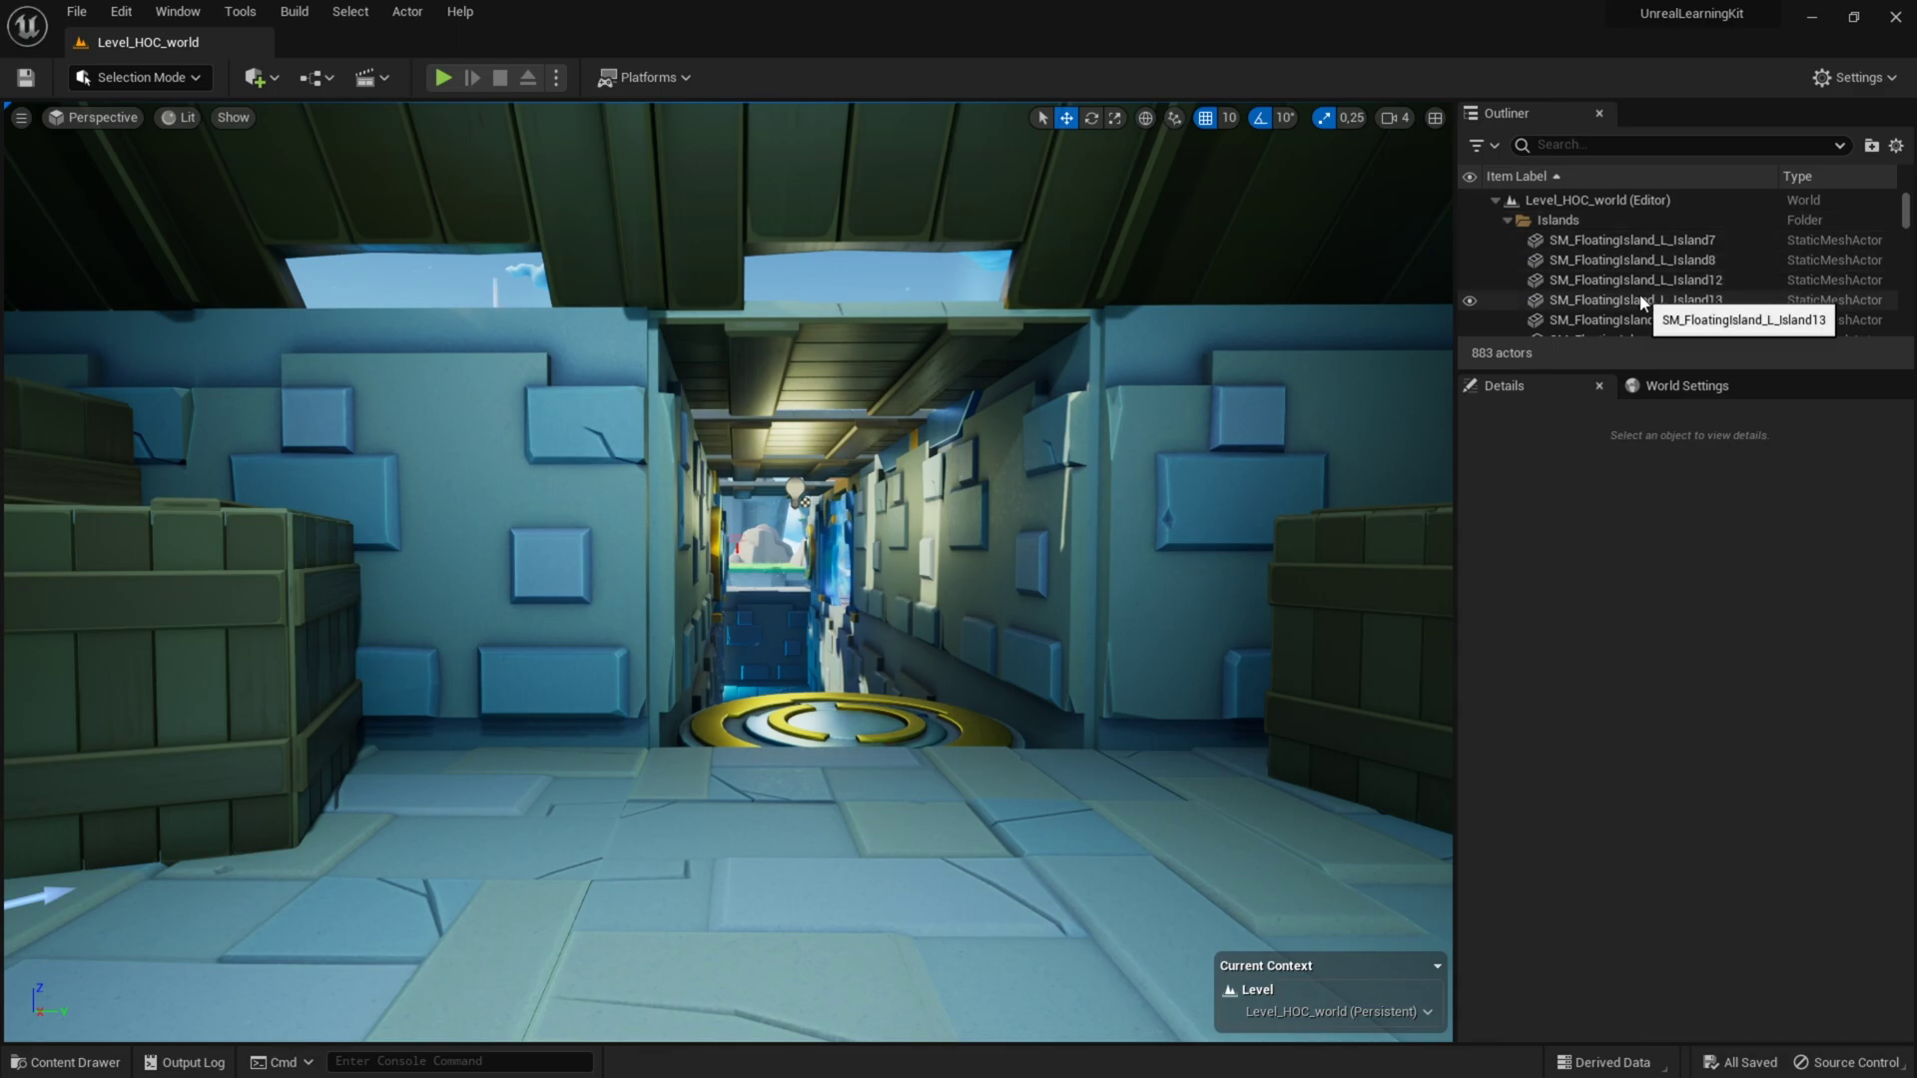
Select the dark crate beside the yellow arch and toggle its visibility in the level off and back on.
right_click_drag(1143, 481, 1267, 516)
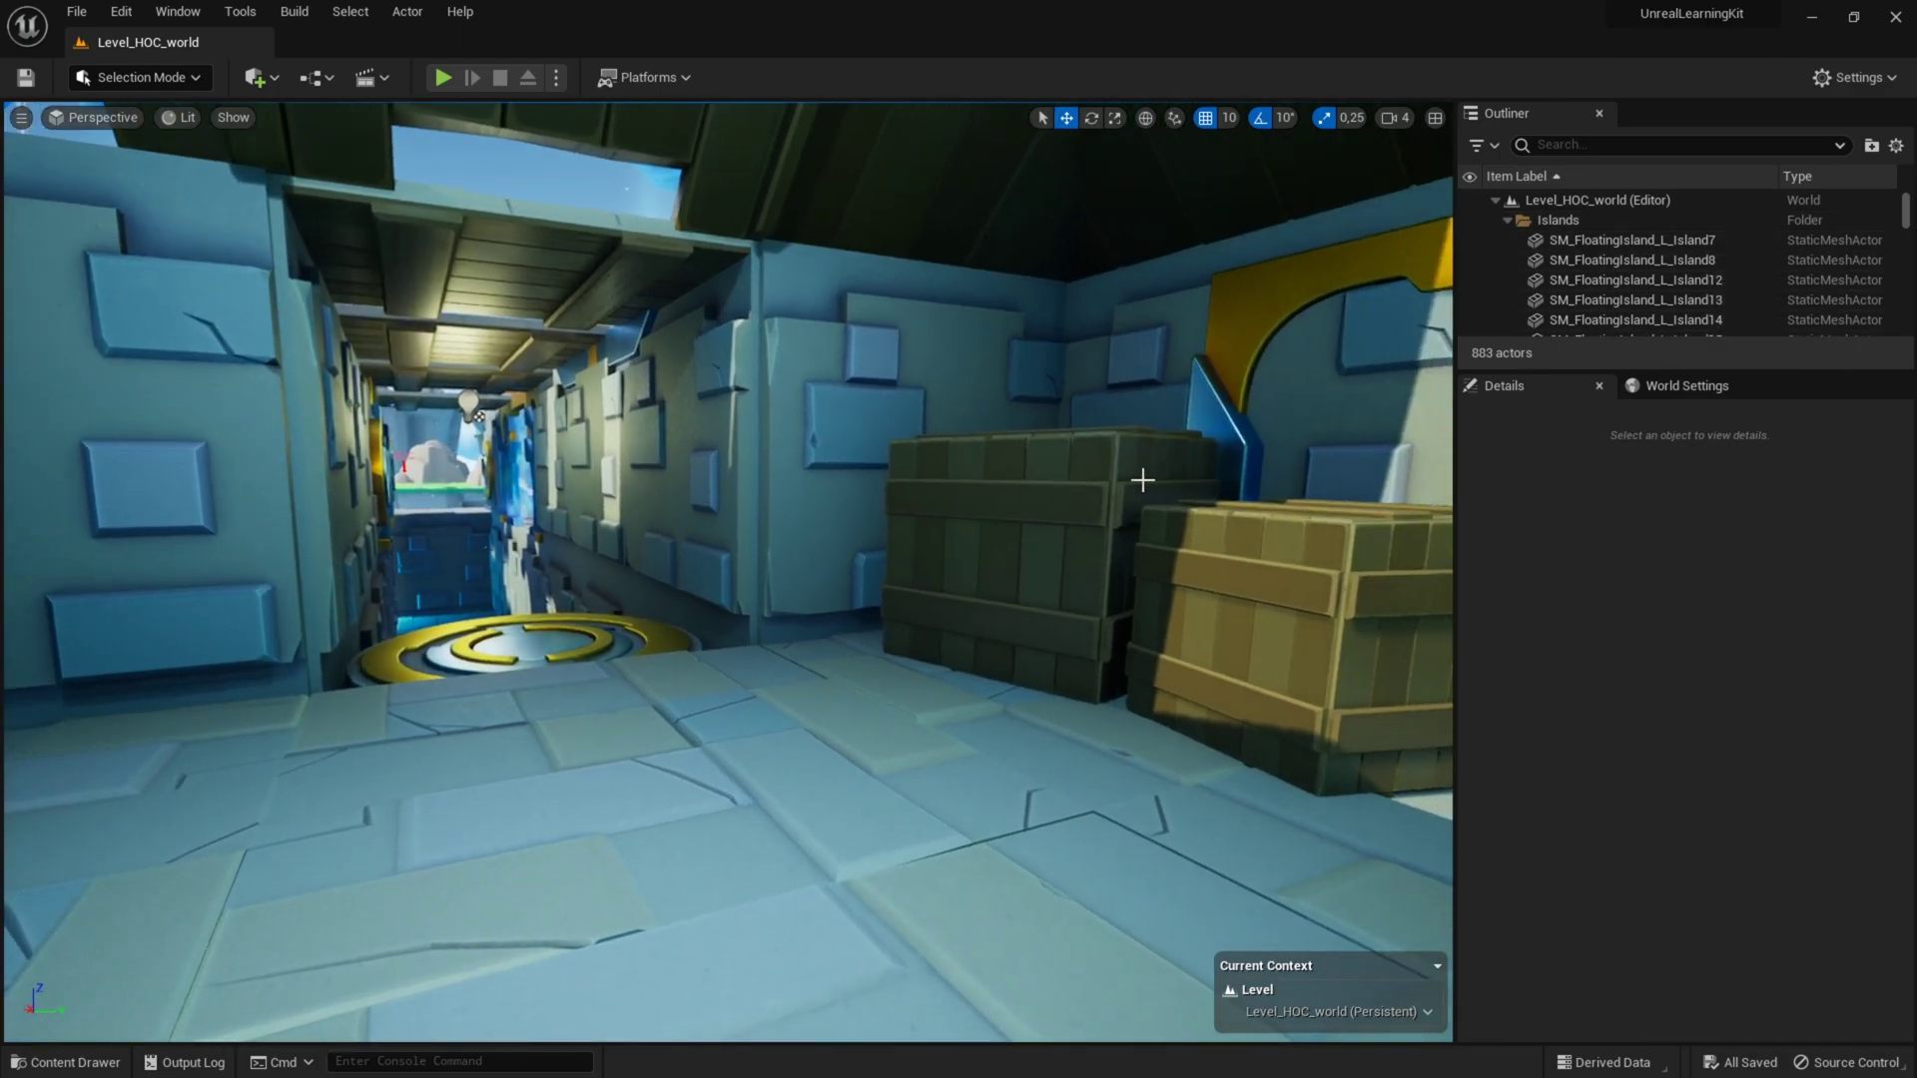
left_click(1045, 530)
left_click(1469, 314)
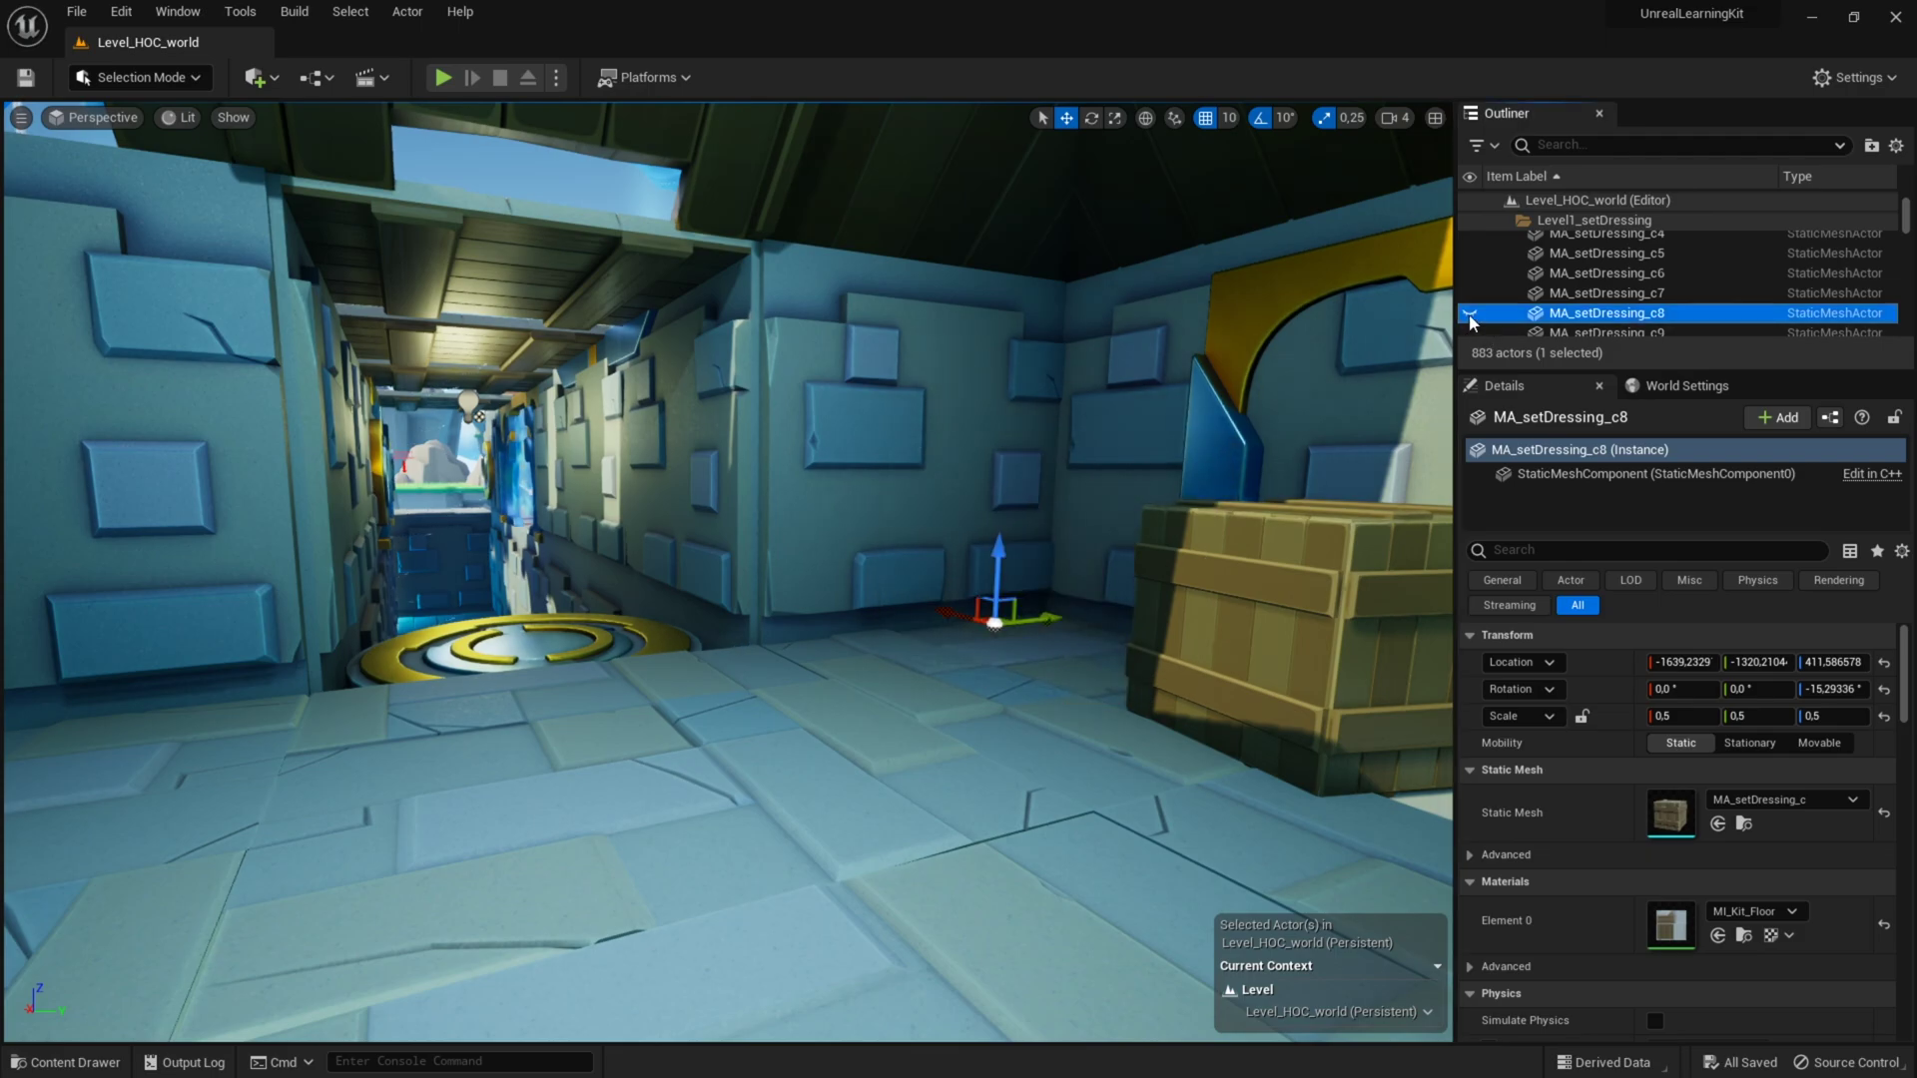
left_click(1469, 315)
left_click(1468, 314)
left_click(1469, 314)
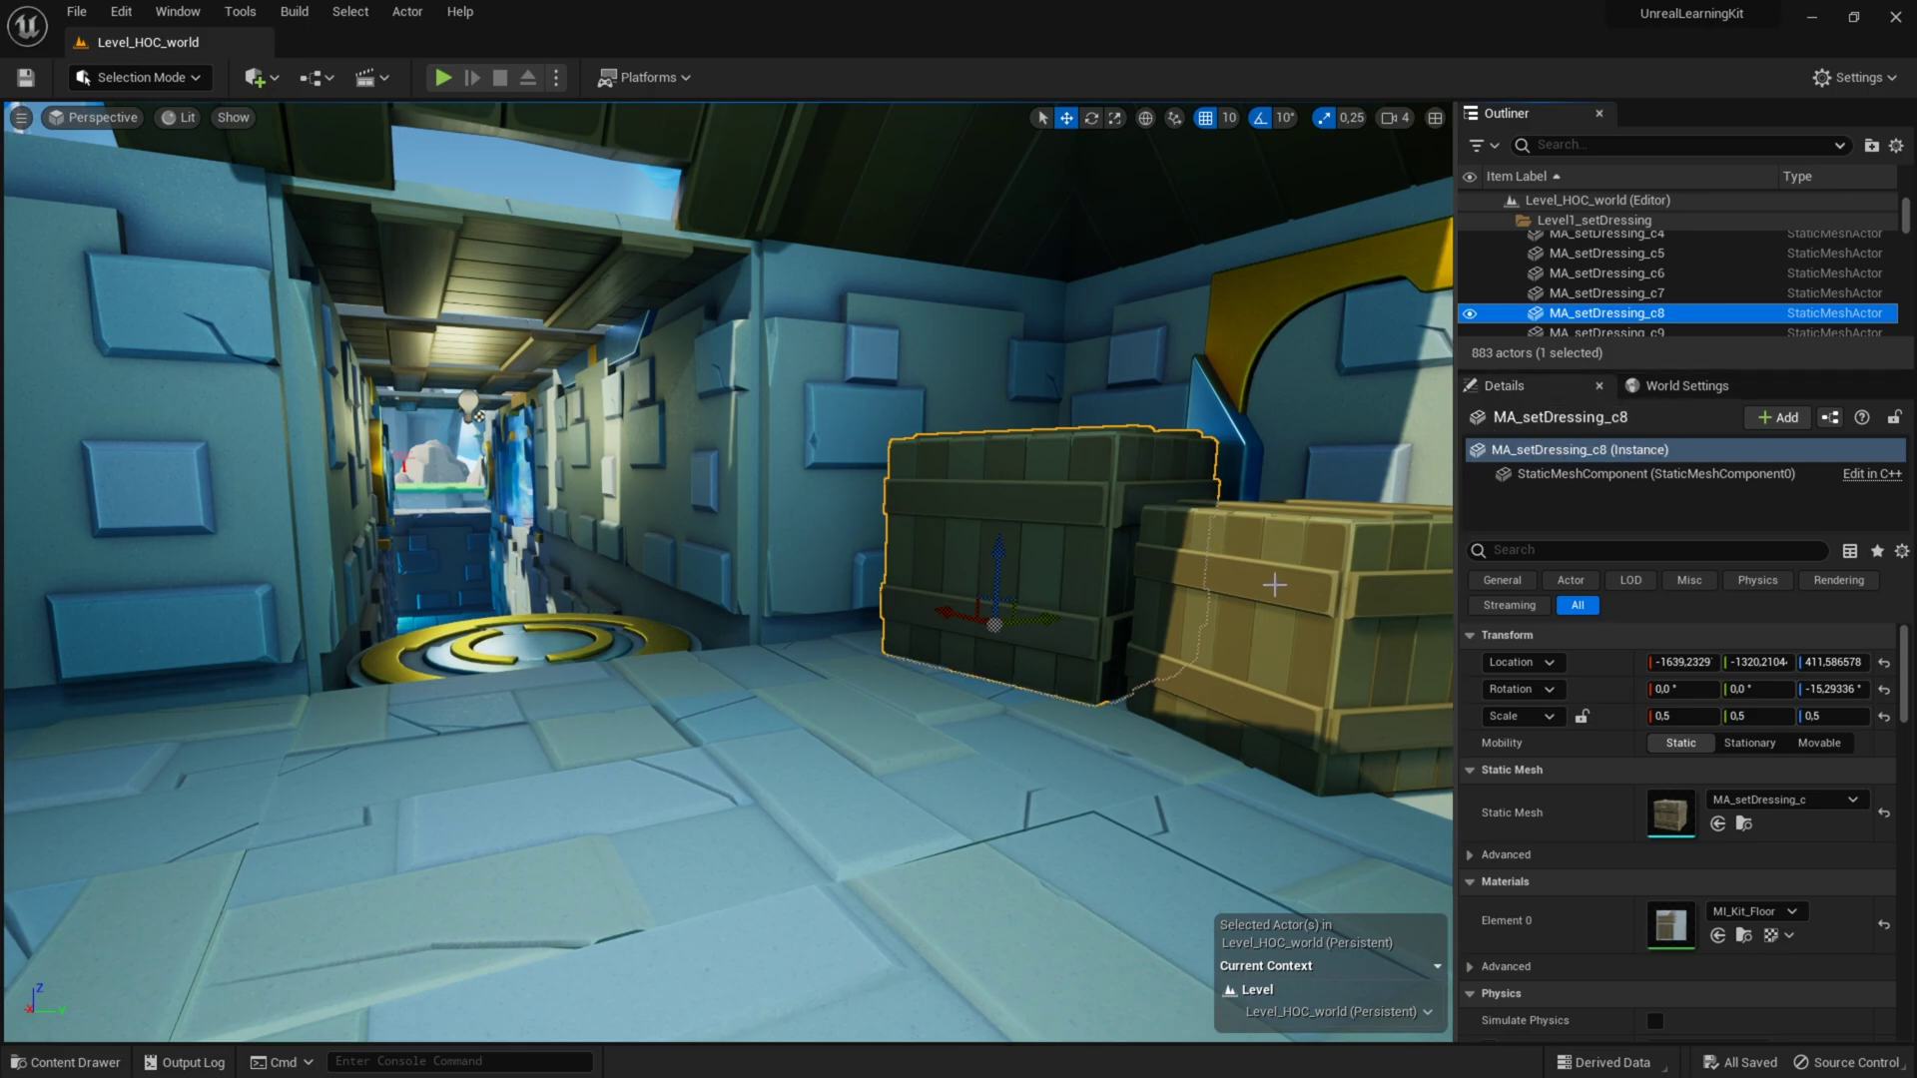
Look through the selected crate's properties, covering transform, materials, physics, collision, lighting and rendering.
scroll(1742, 756, "down", 10)
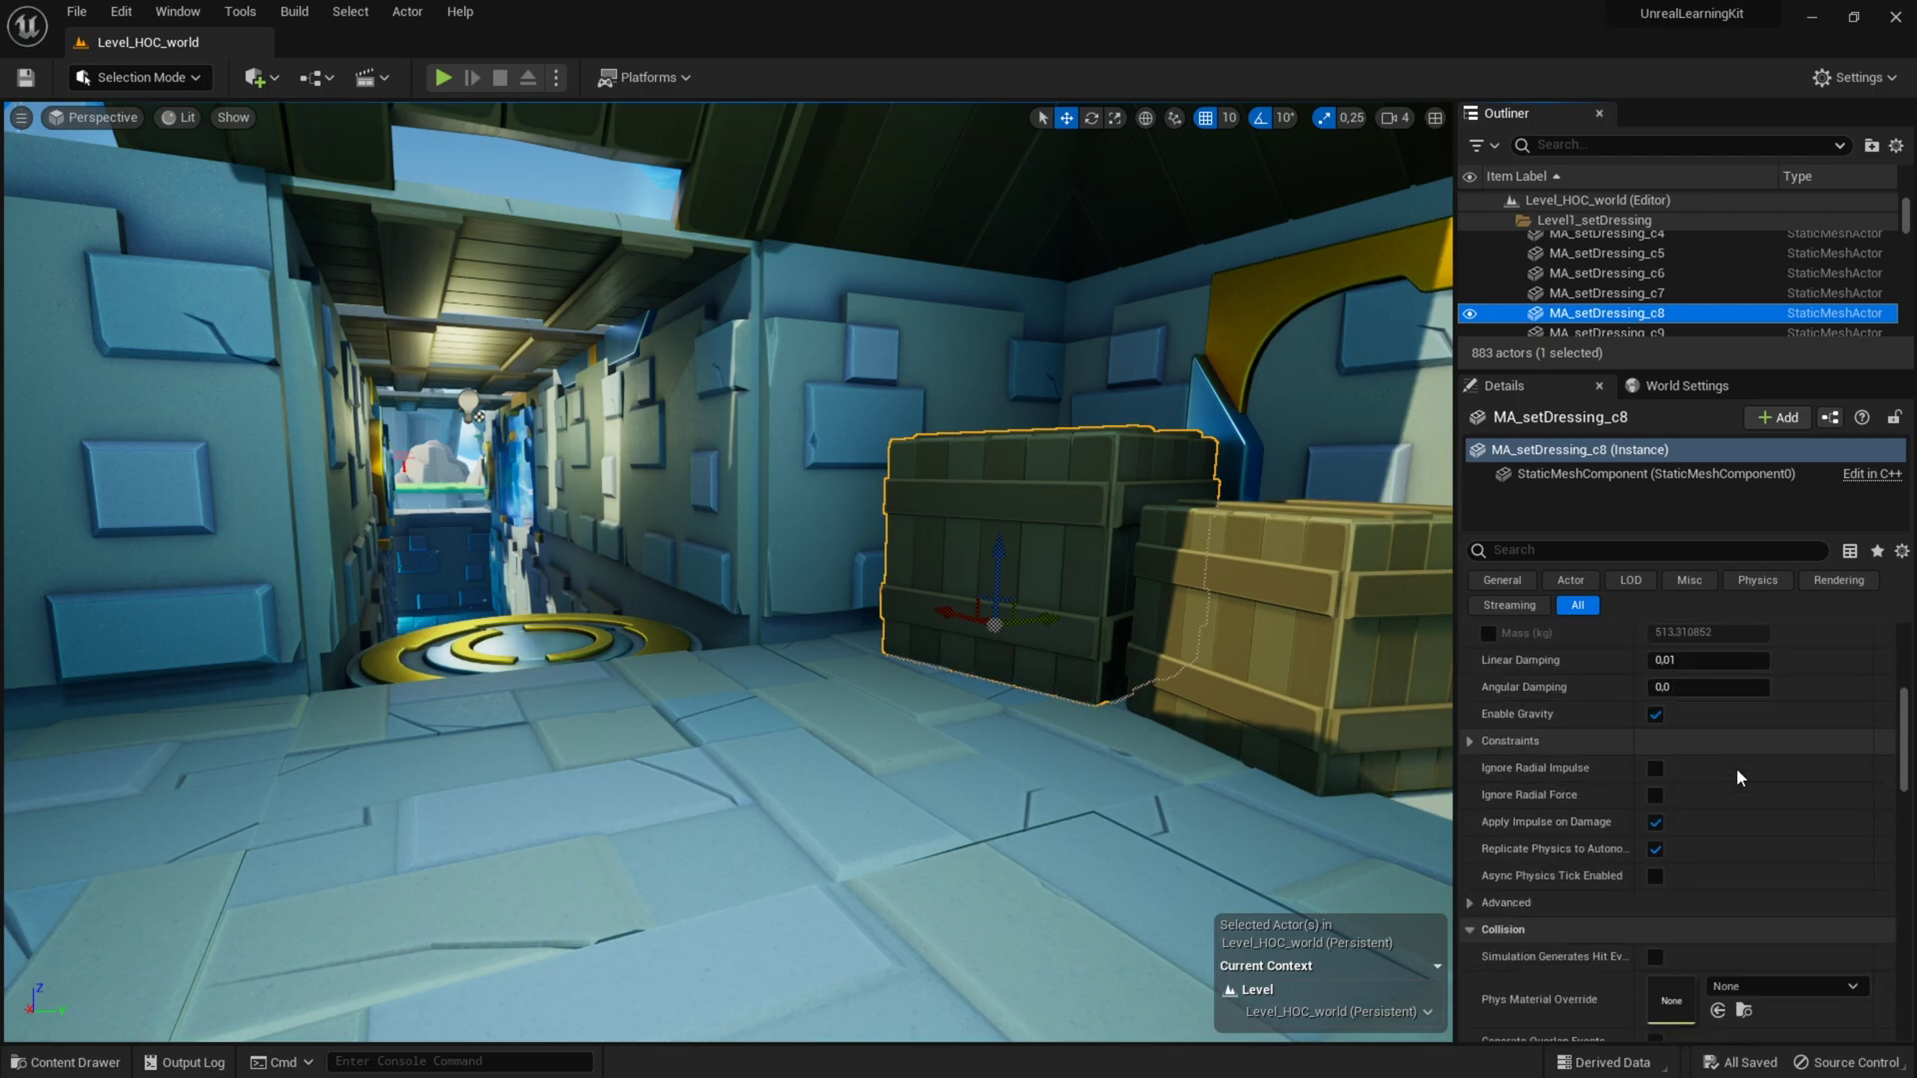
scroll(1735, 768, "down", 4)
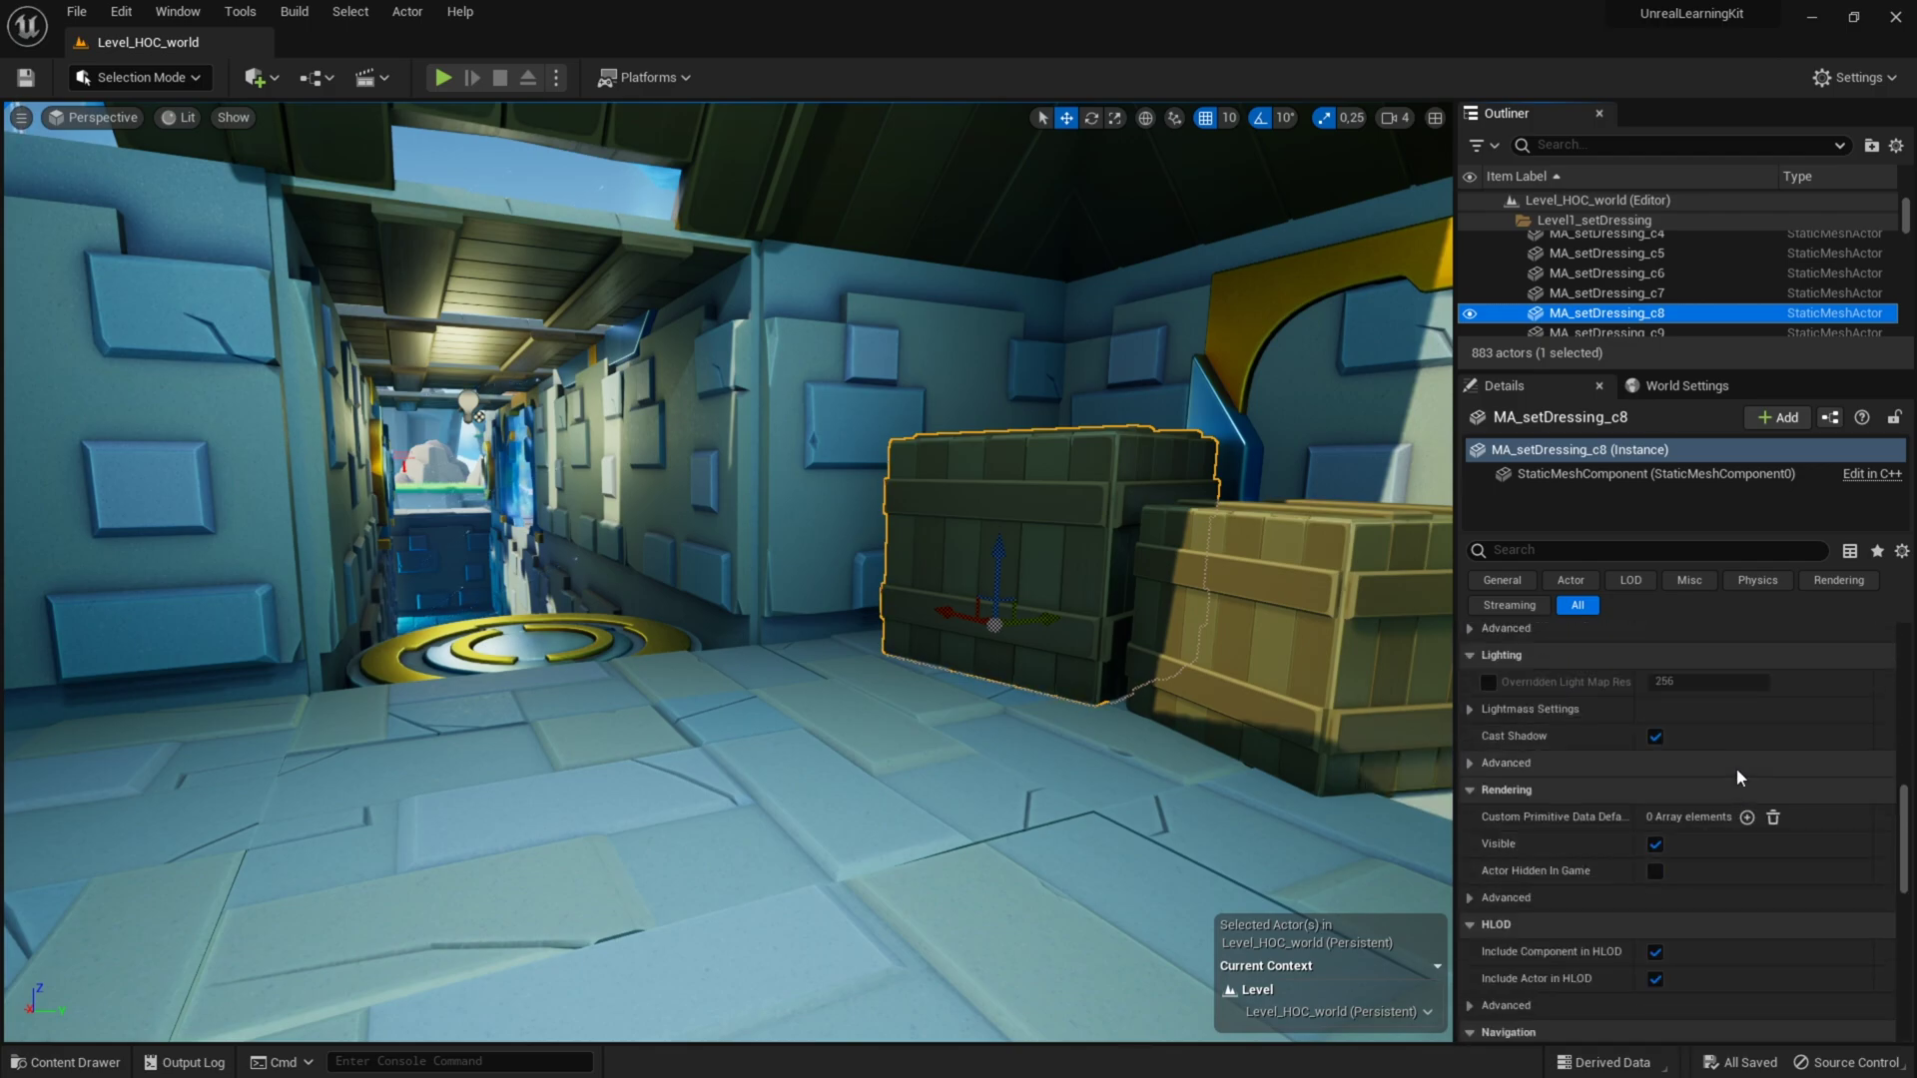
scroll(1735, 768, "up", 12)
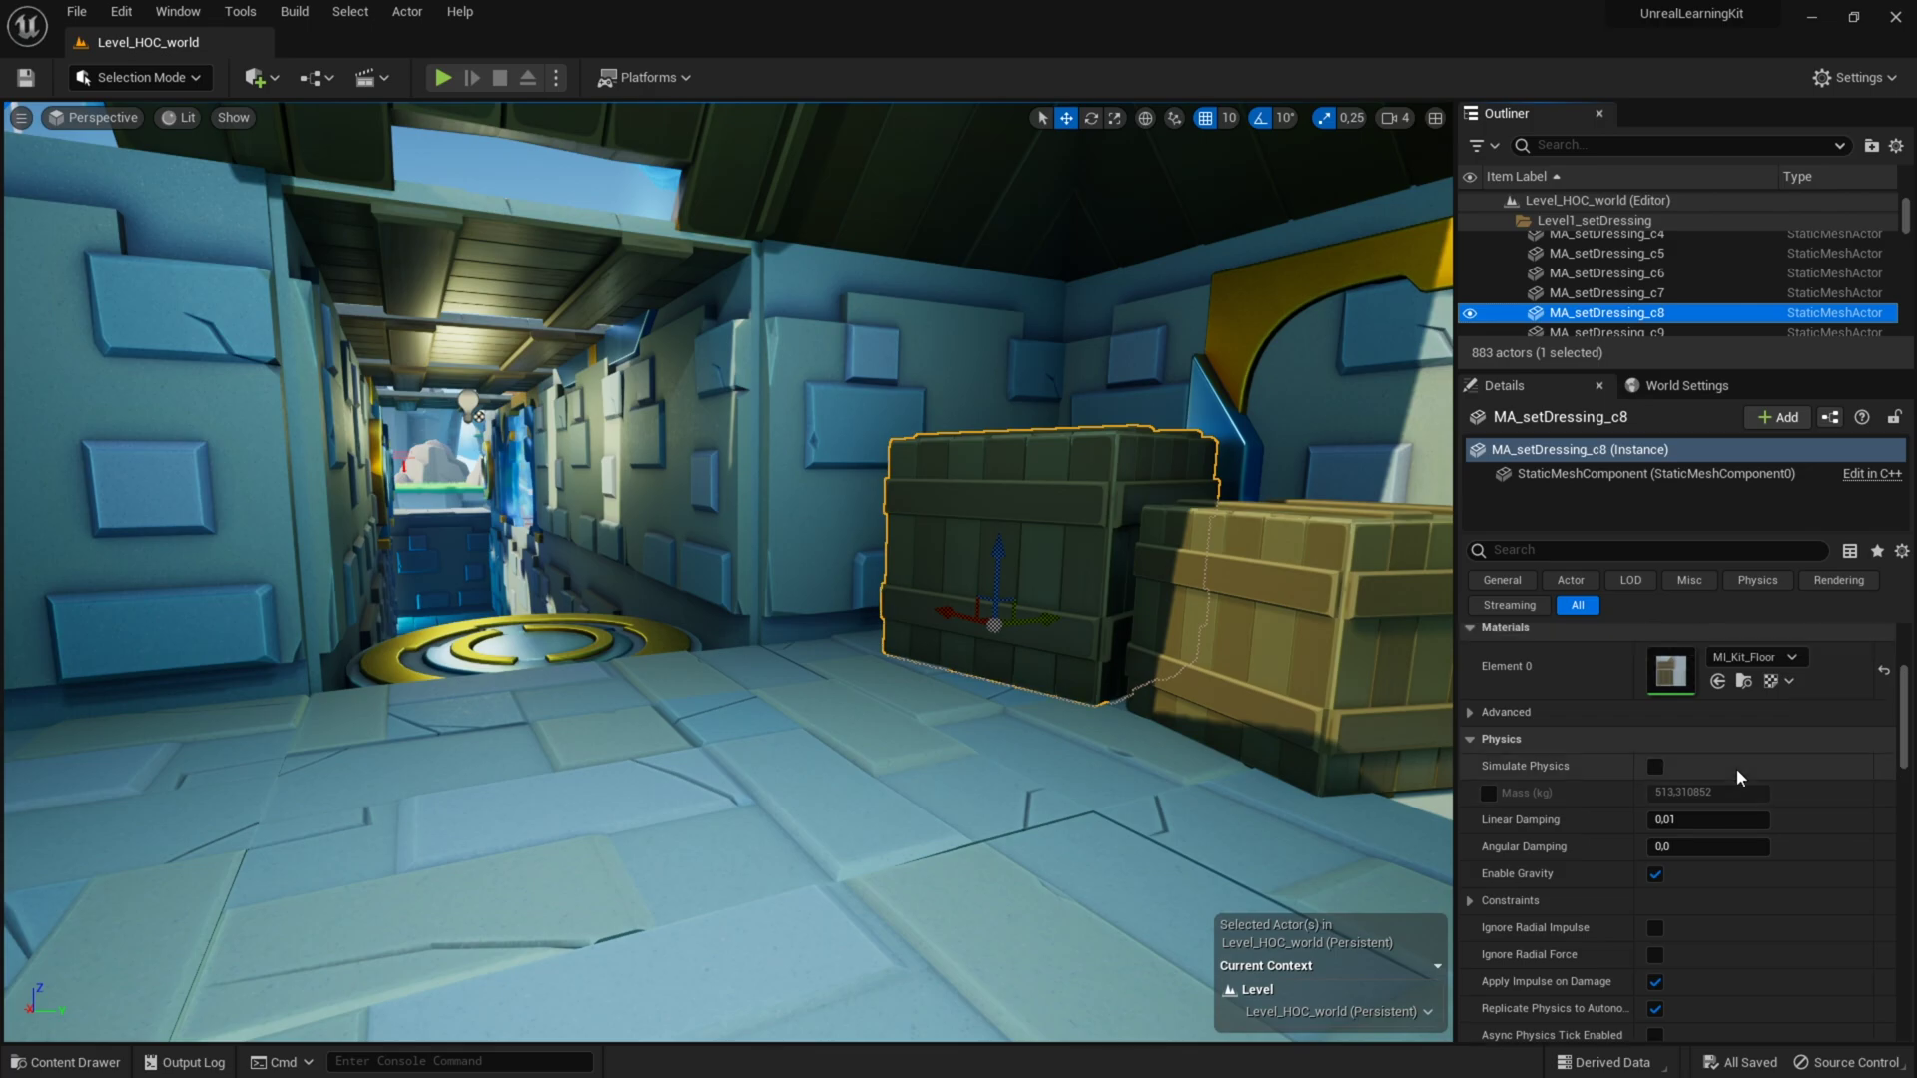
scroll(1739, 777, "up", 1)
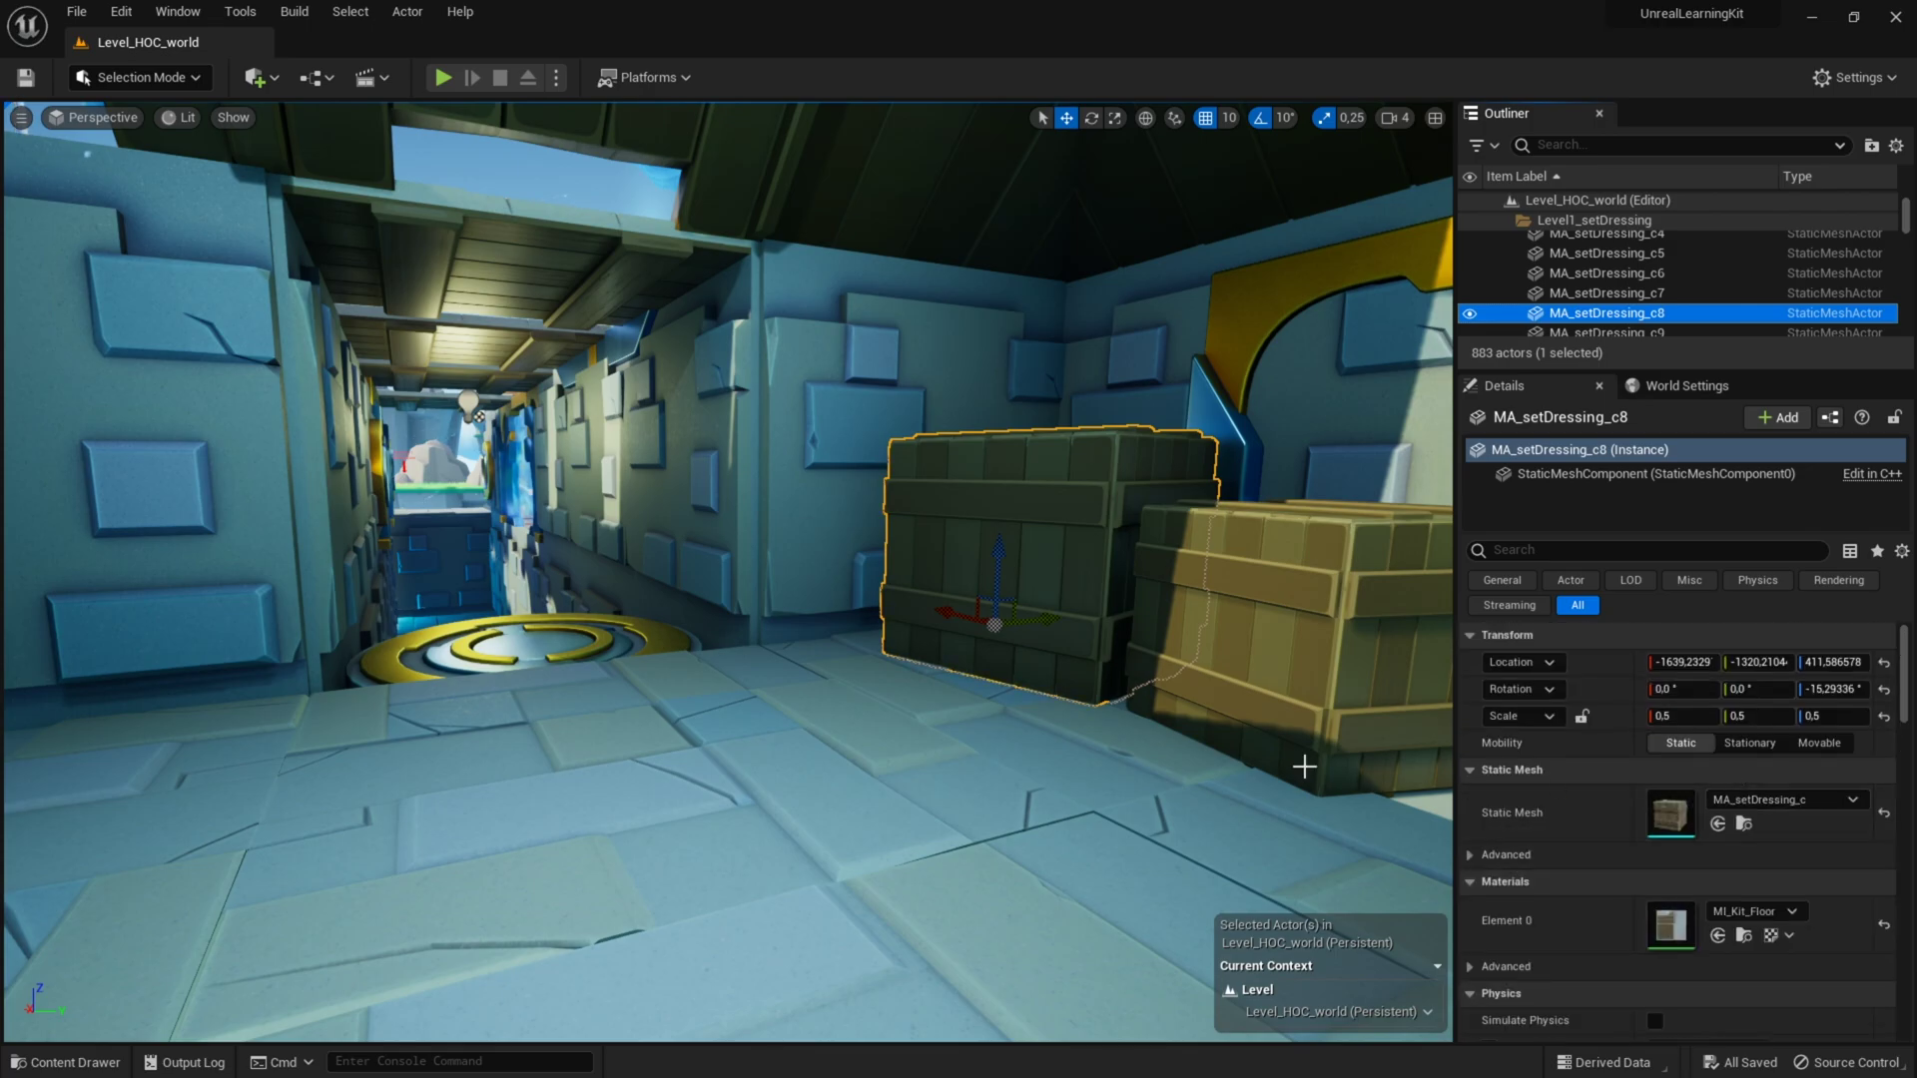
Find the PlayerStart actor near the crates, focus the view on it to inspect it, and clear the selection.
right_click_drag(1085, 720, 909, 741)
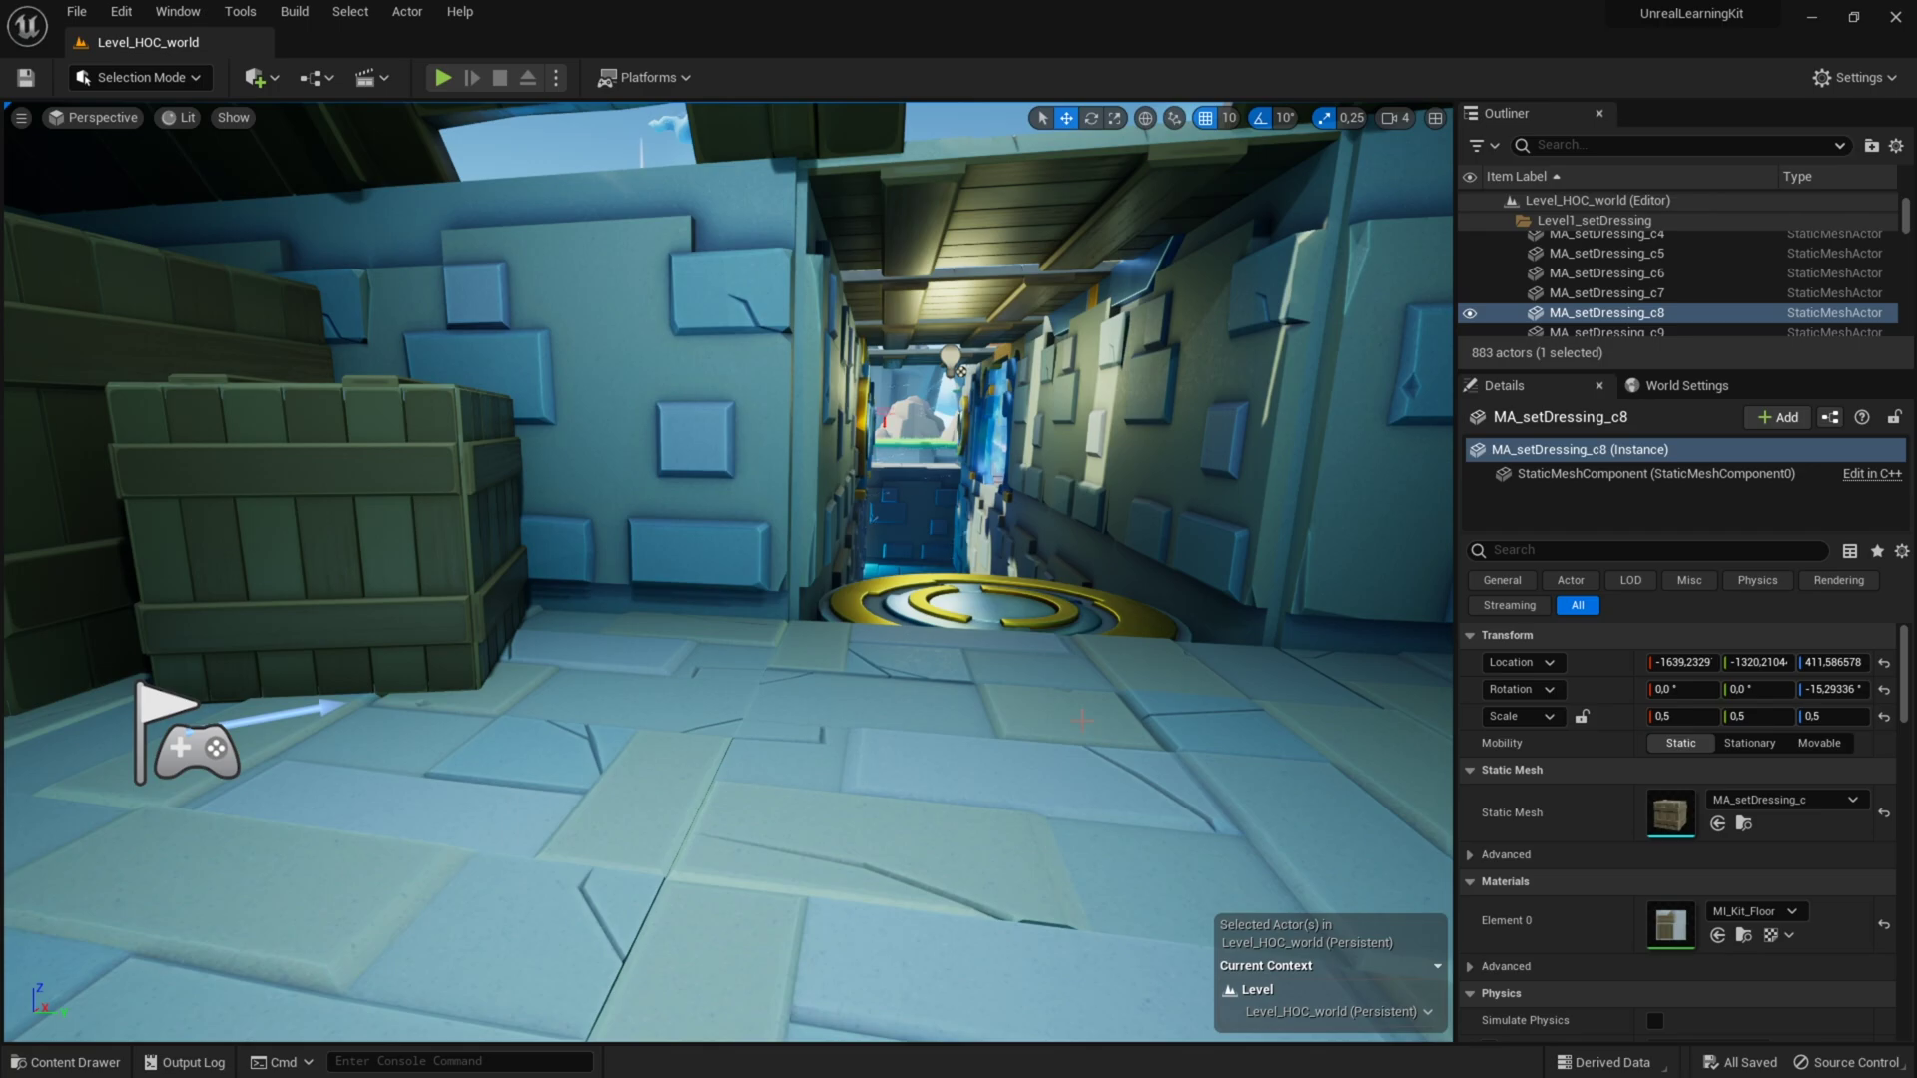
left_click(195, 744)
key("f")
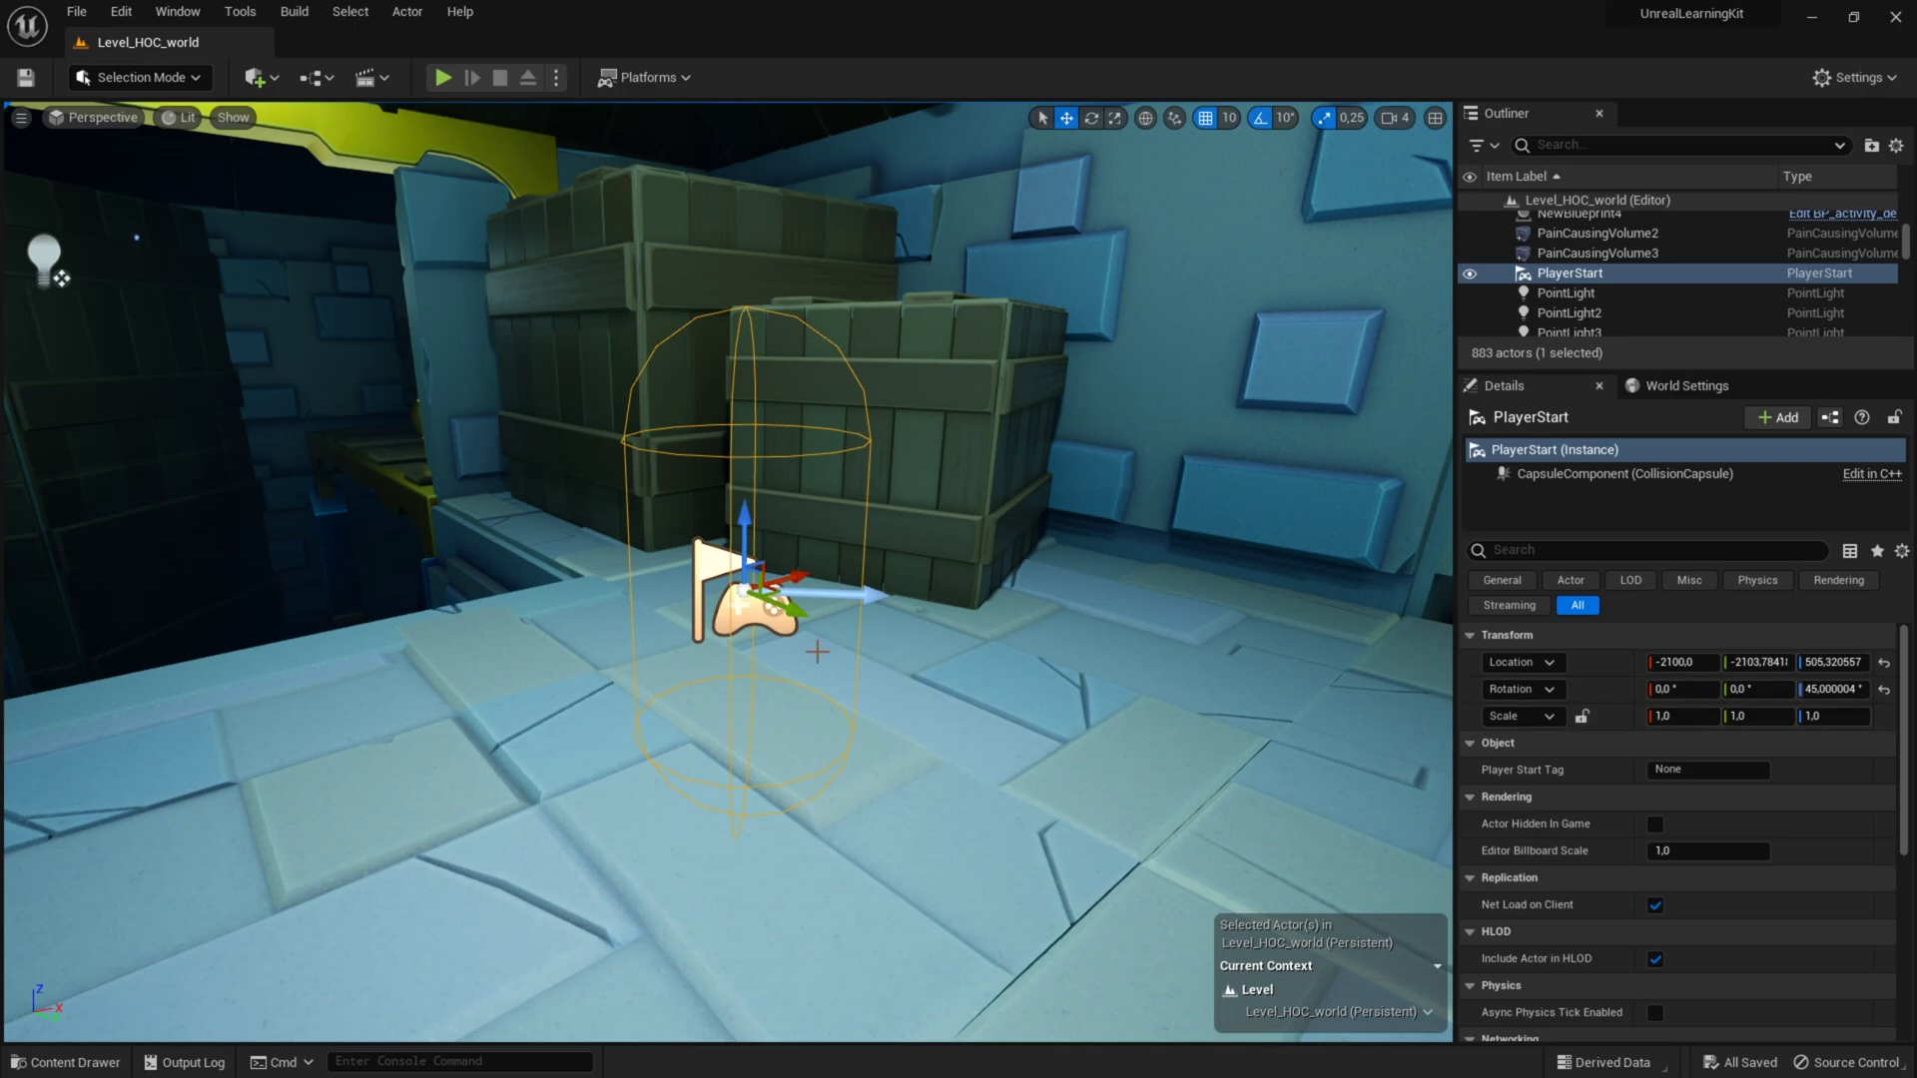
key("Escape")
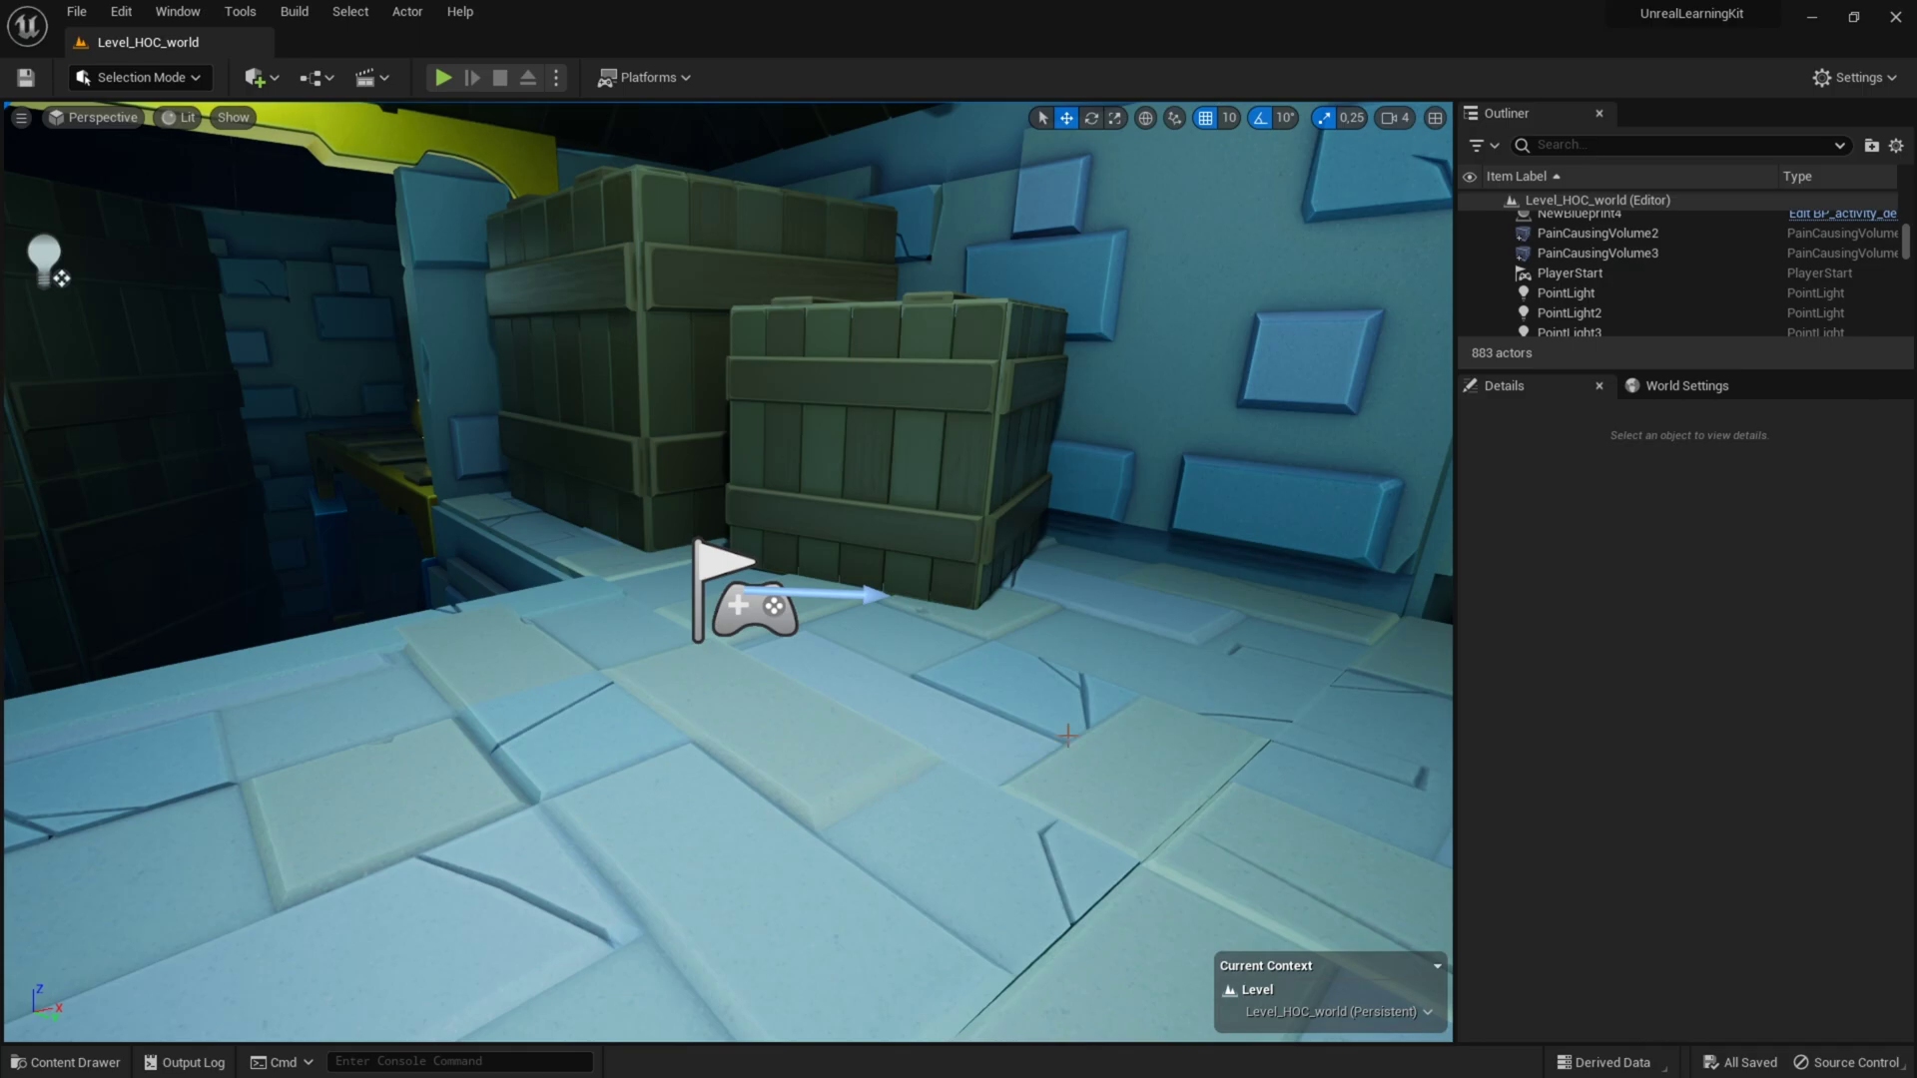
Review the level's World Settings, including game mode, physics, HLOD system, navigation and rendering.
left_click(1709, 388)
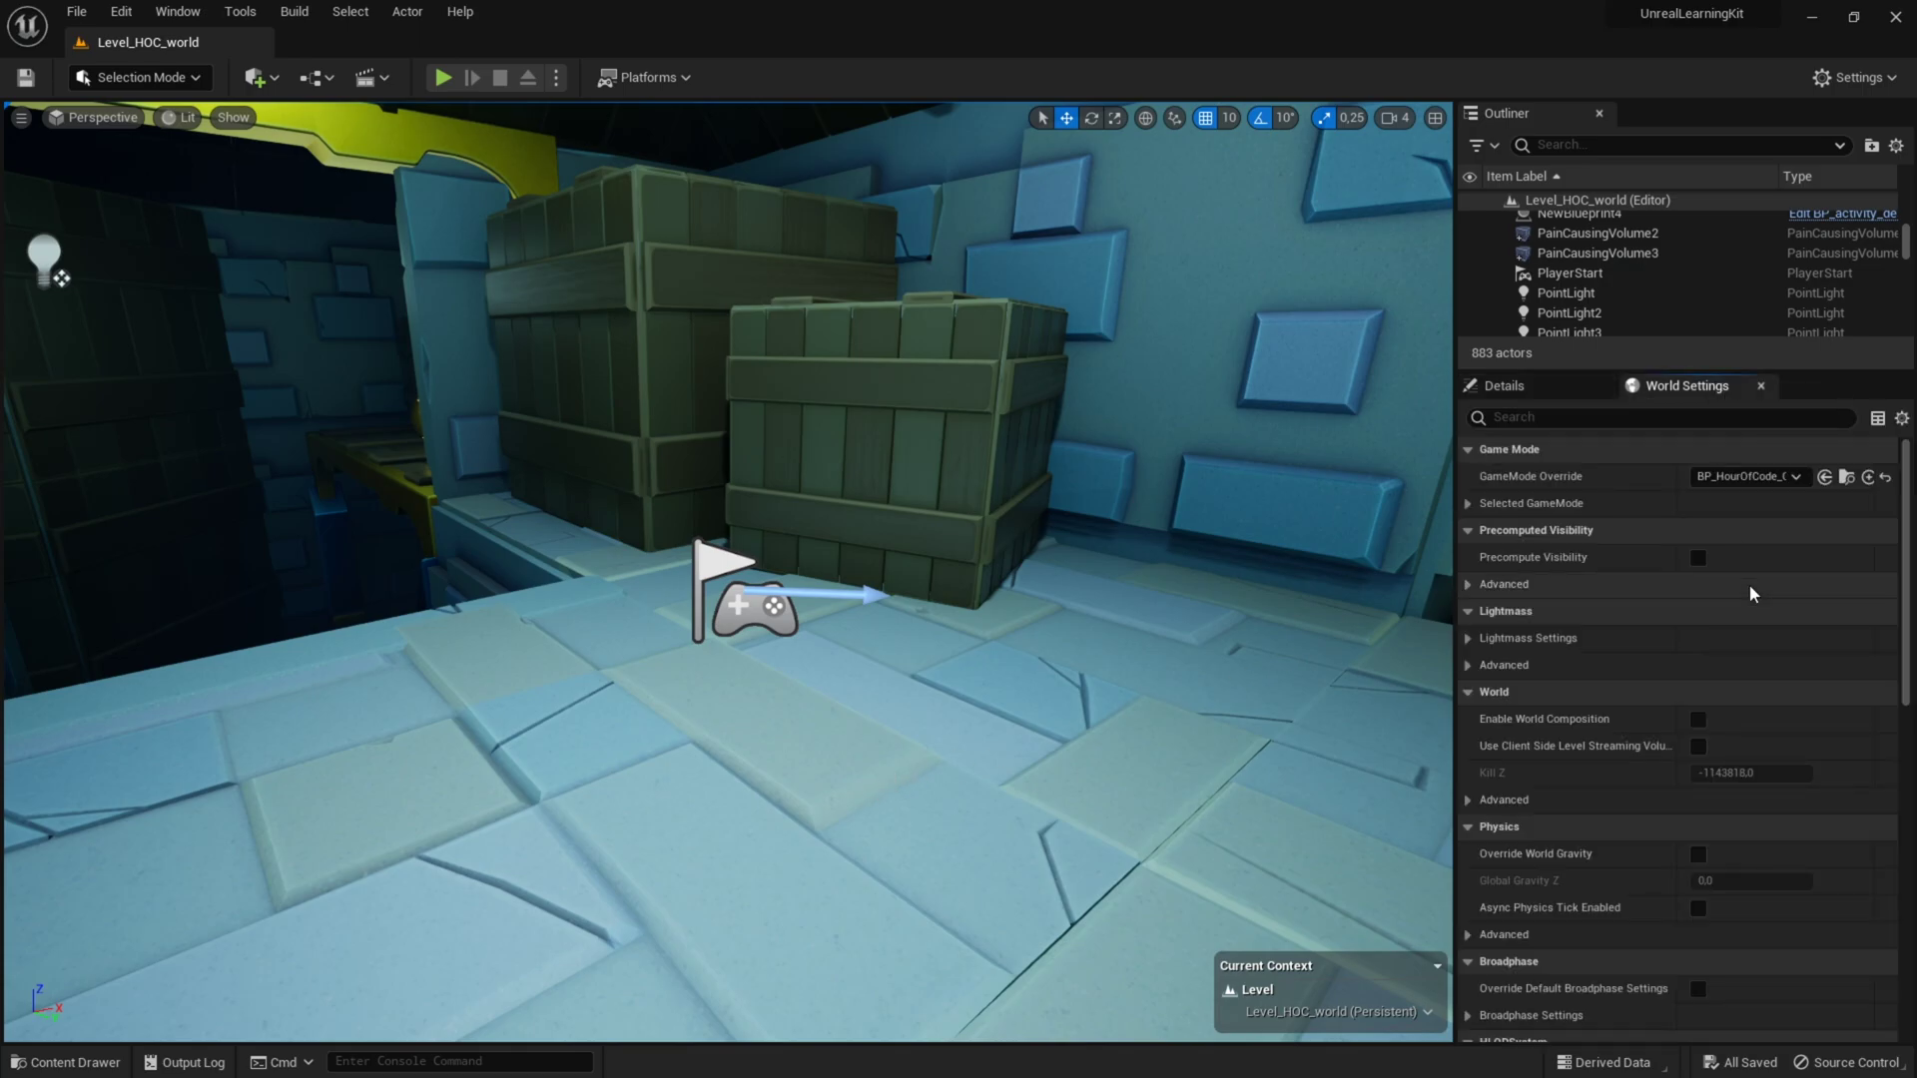
scroll(1749, 592, "down", 15)
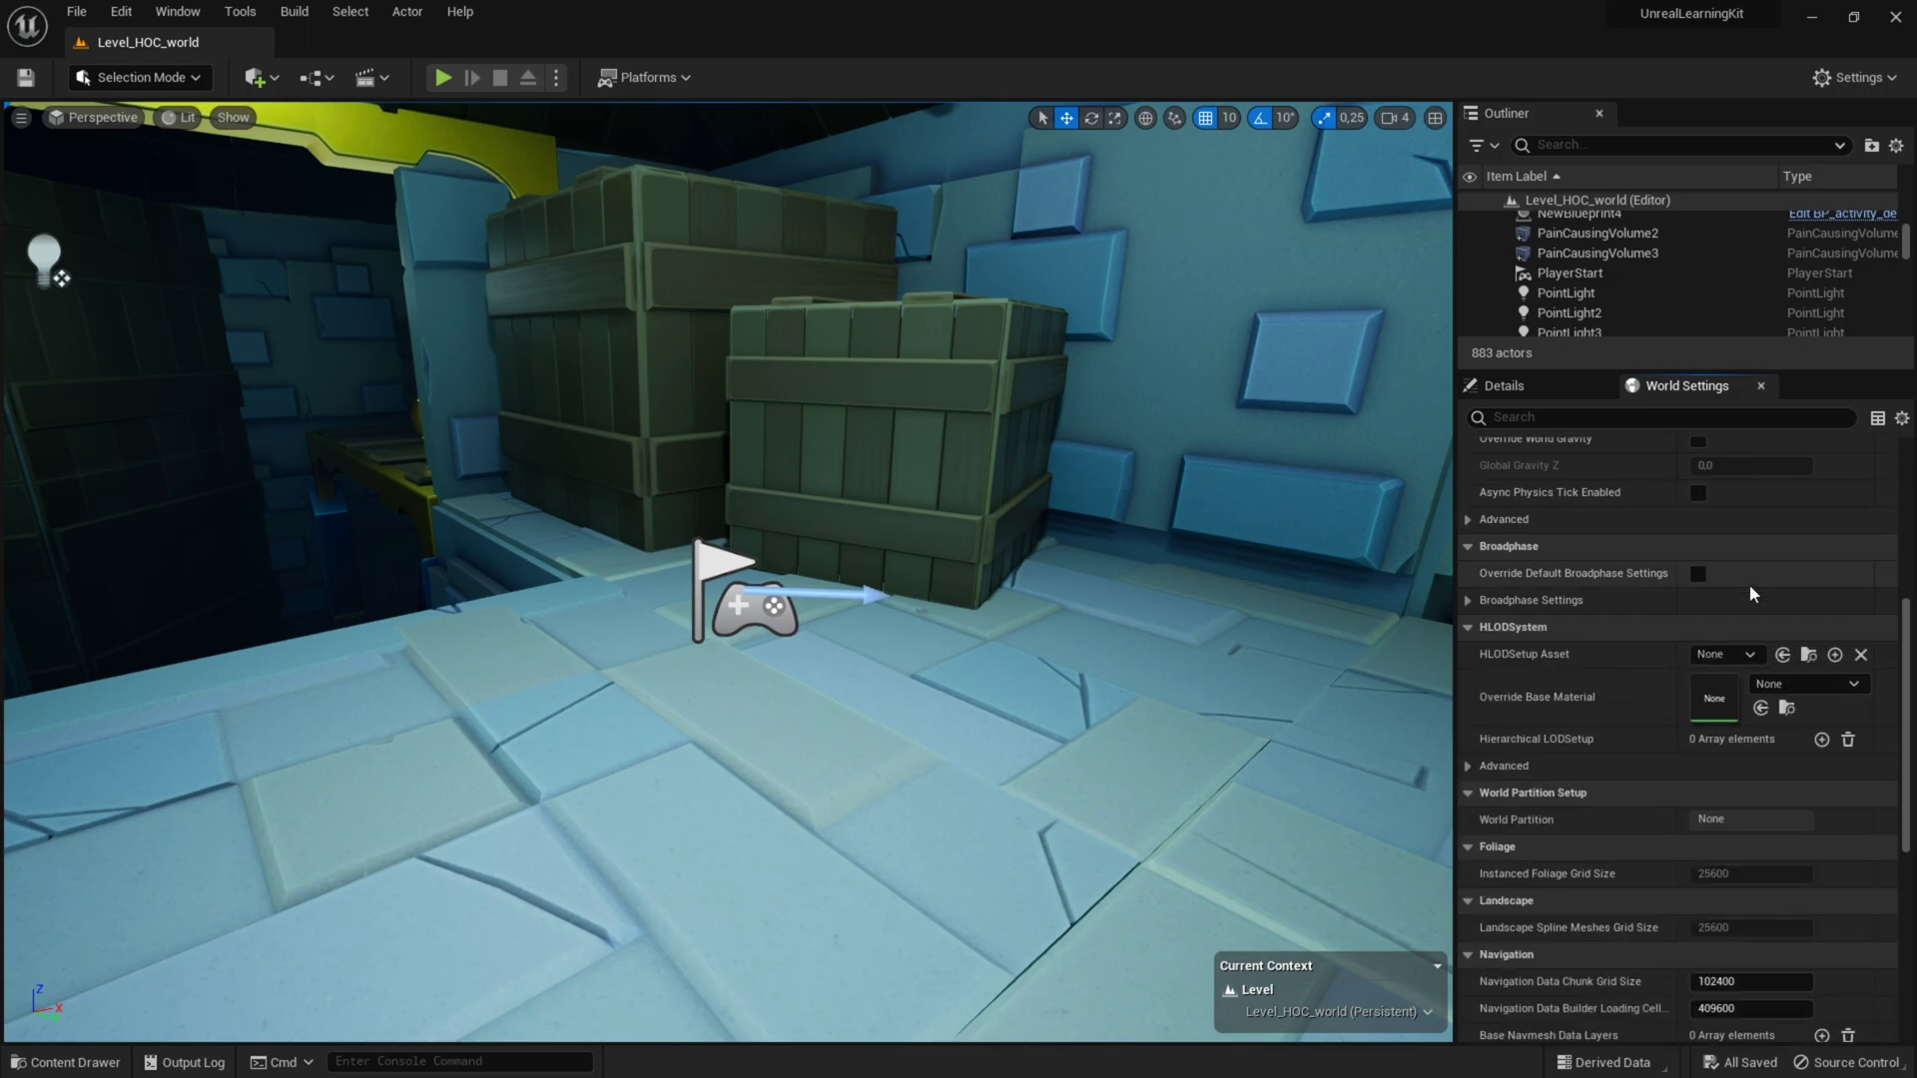
scroll(1750, 592, "up", 6)
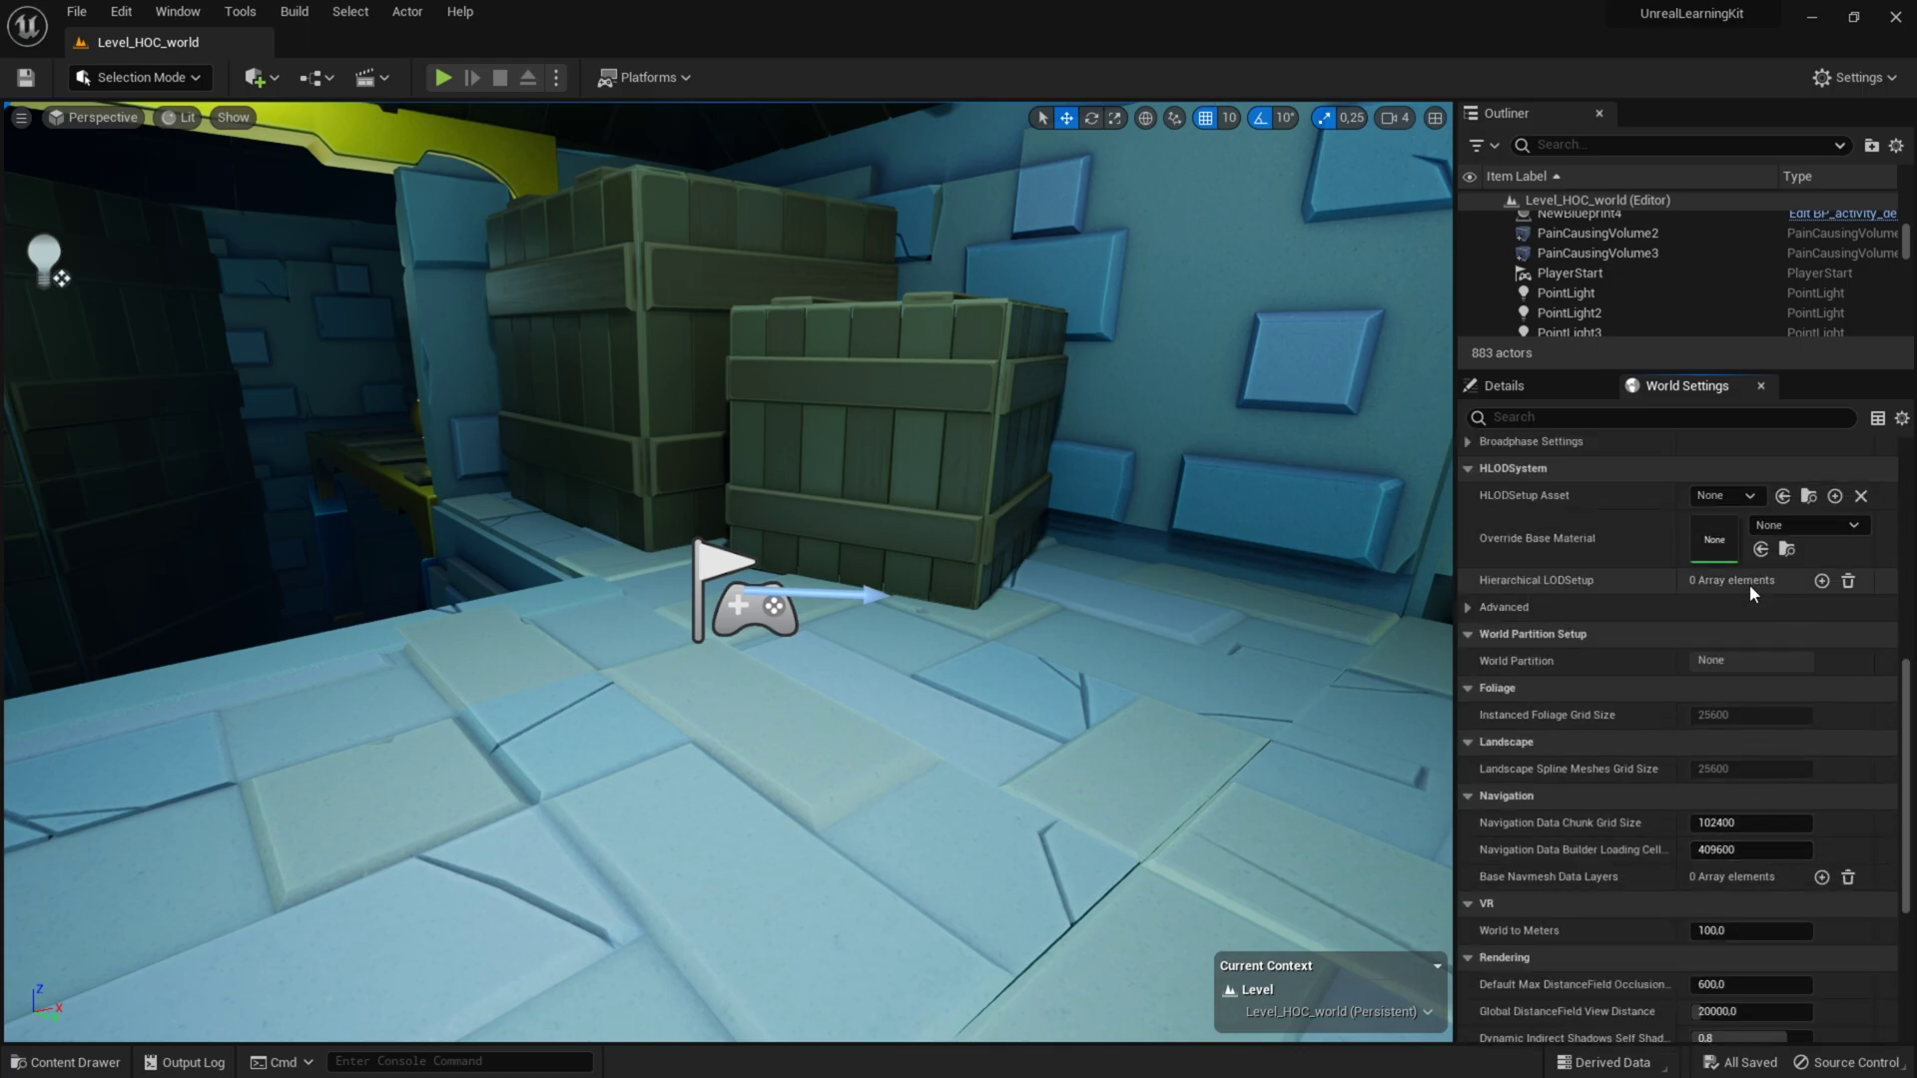
scroll(1749, 584, "up", 4)
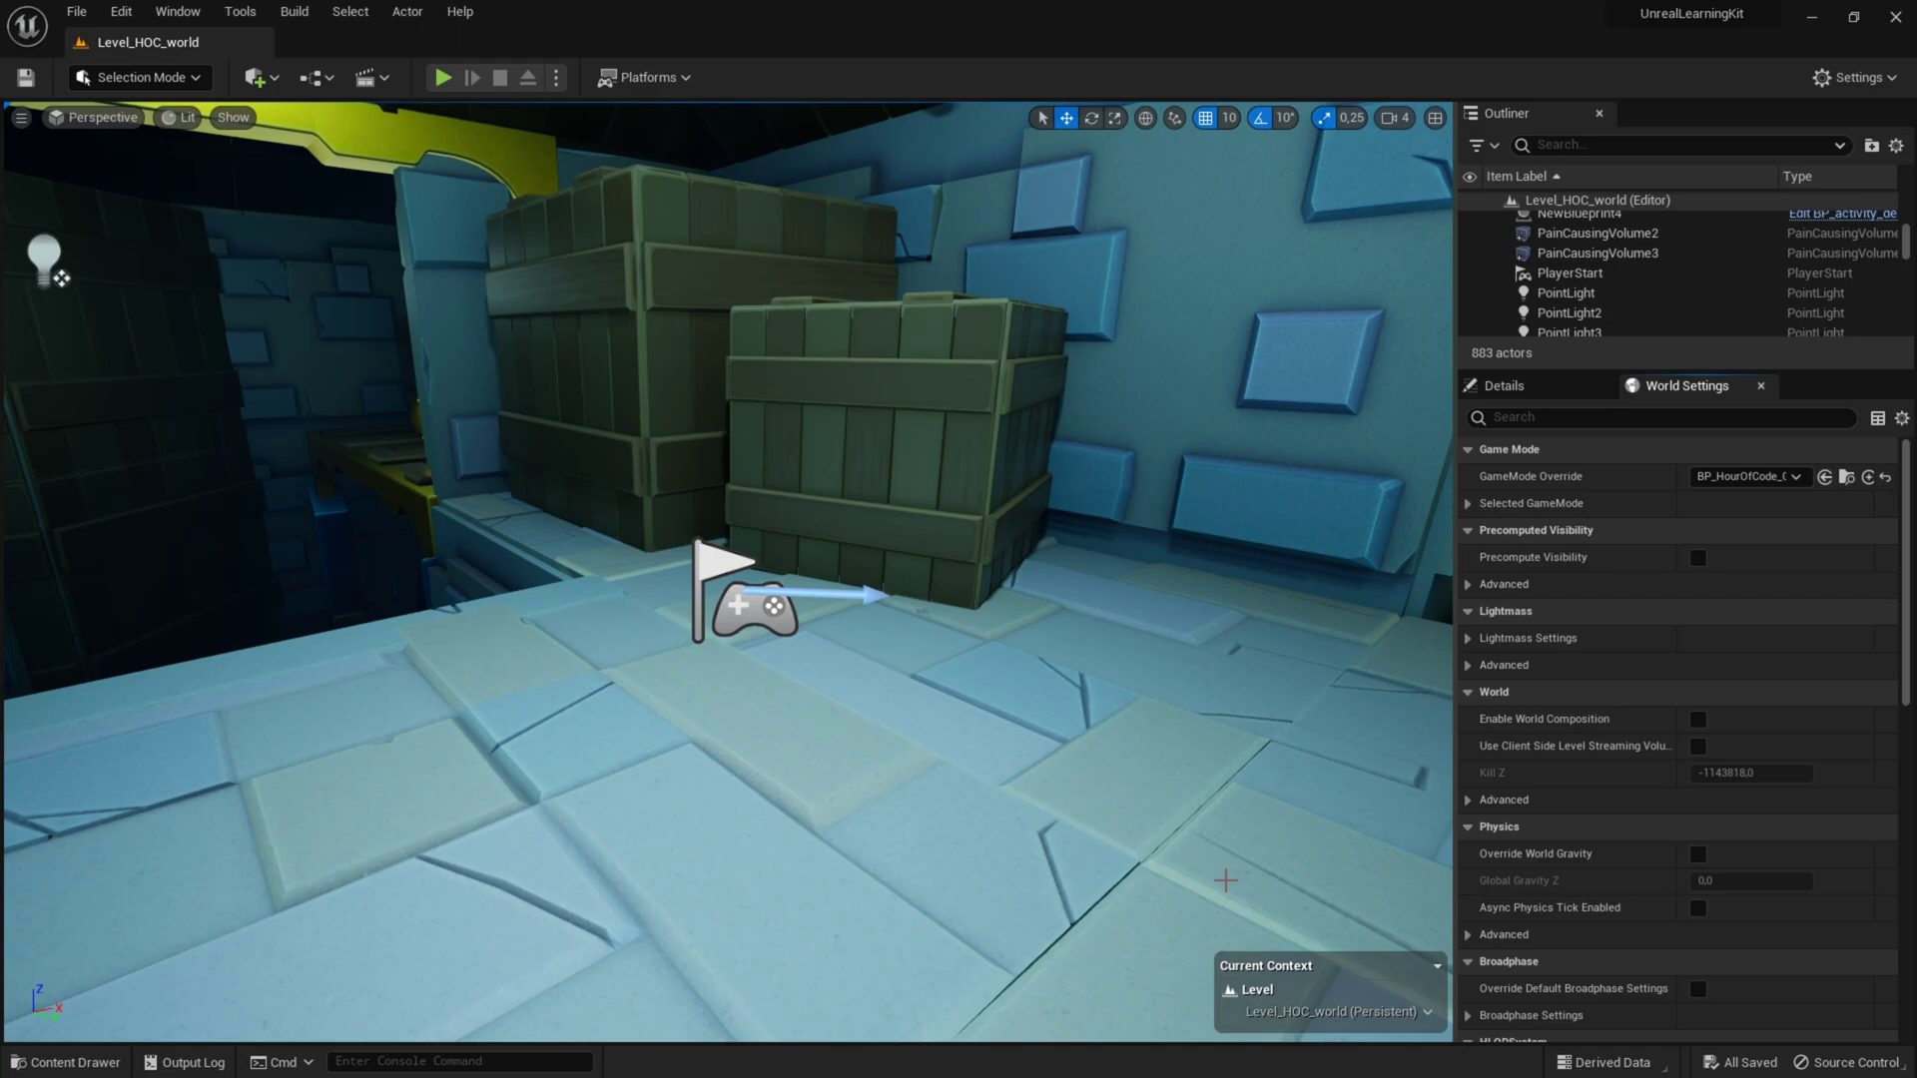
Play the level in the viewport and test walking the character around the crate room and jumping.
left_click(446, 78)
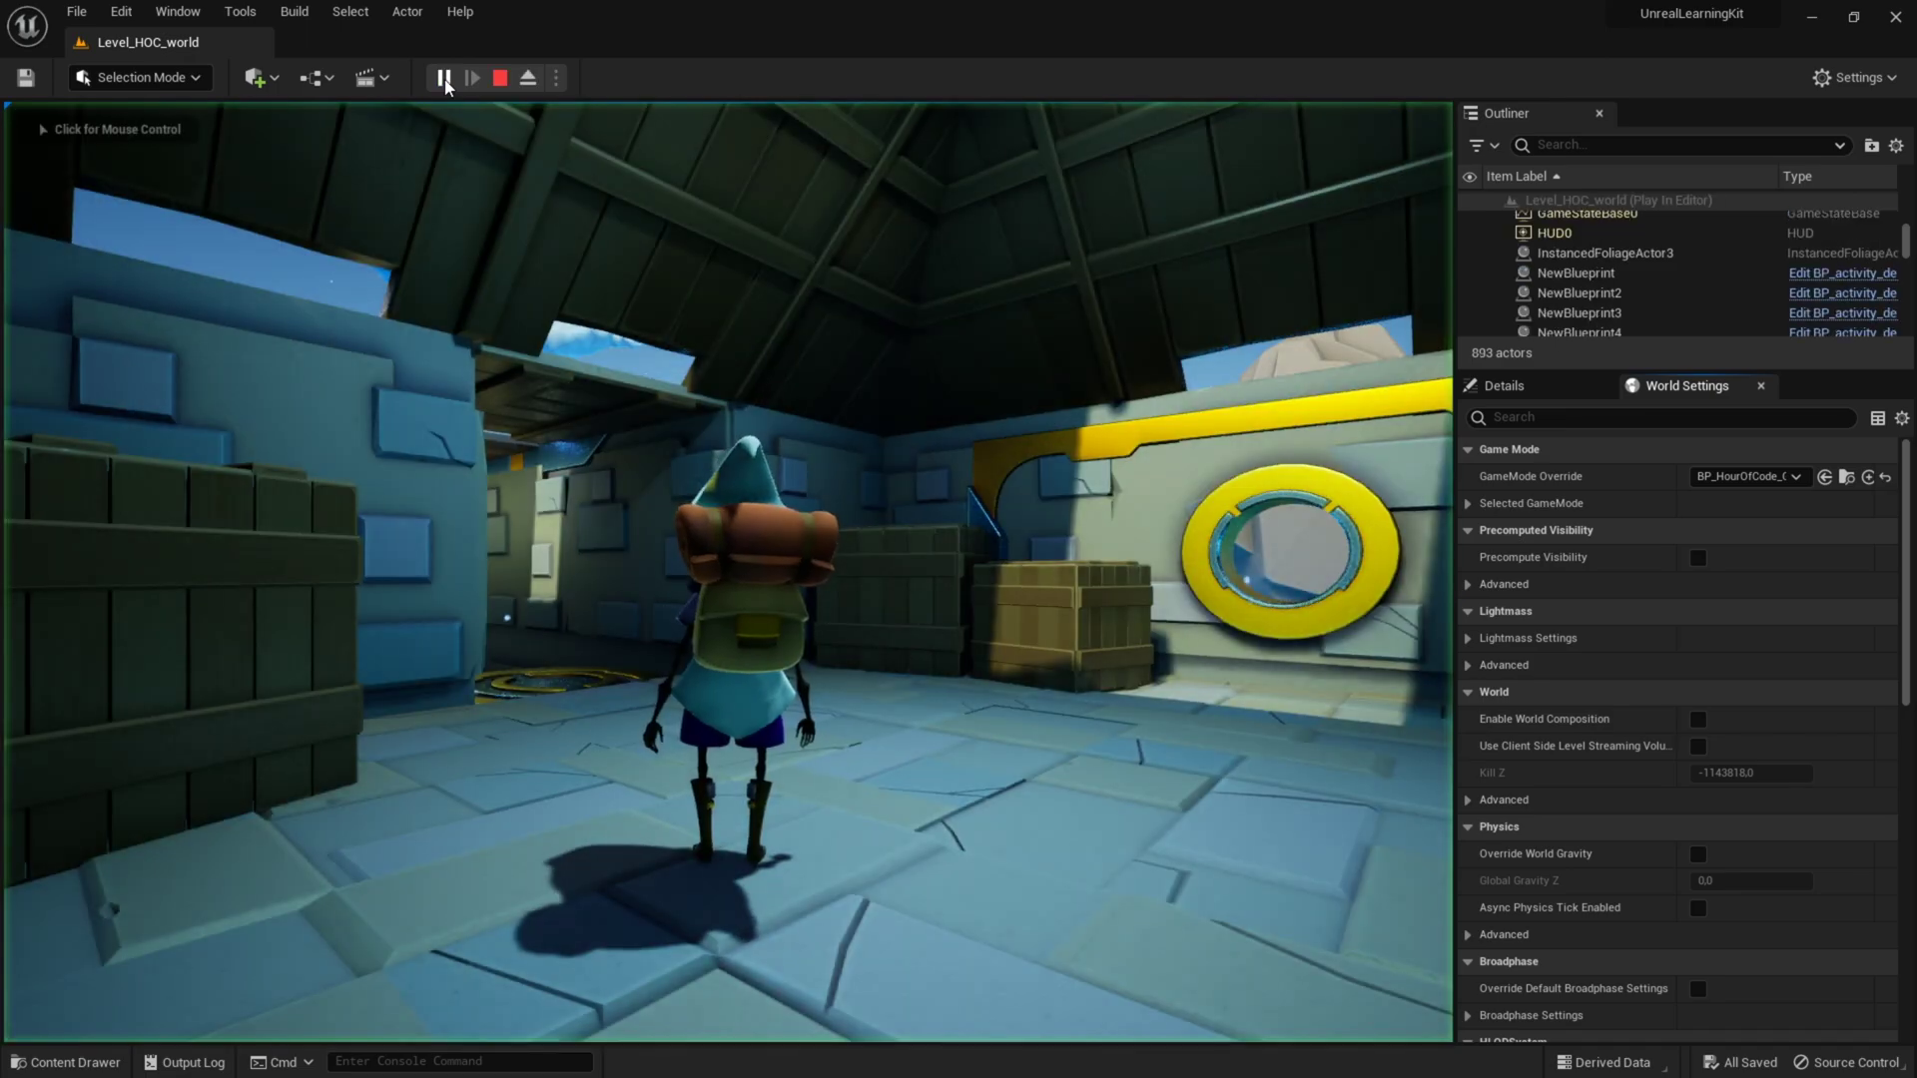
left_click(861, 572)
key("w")
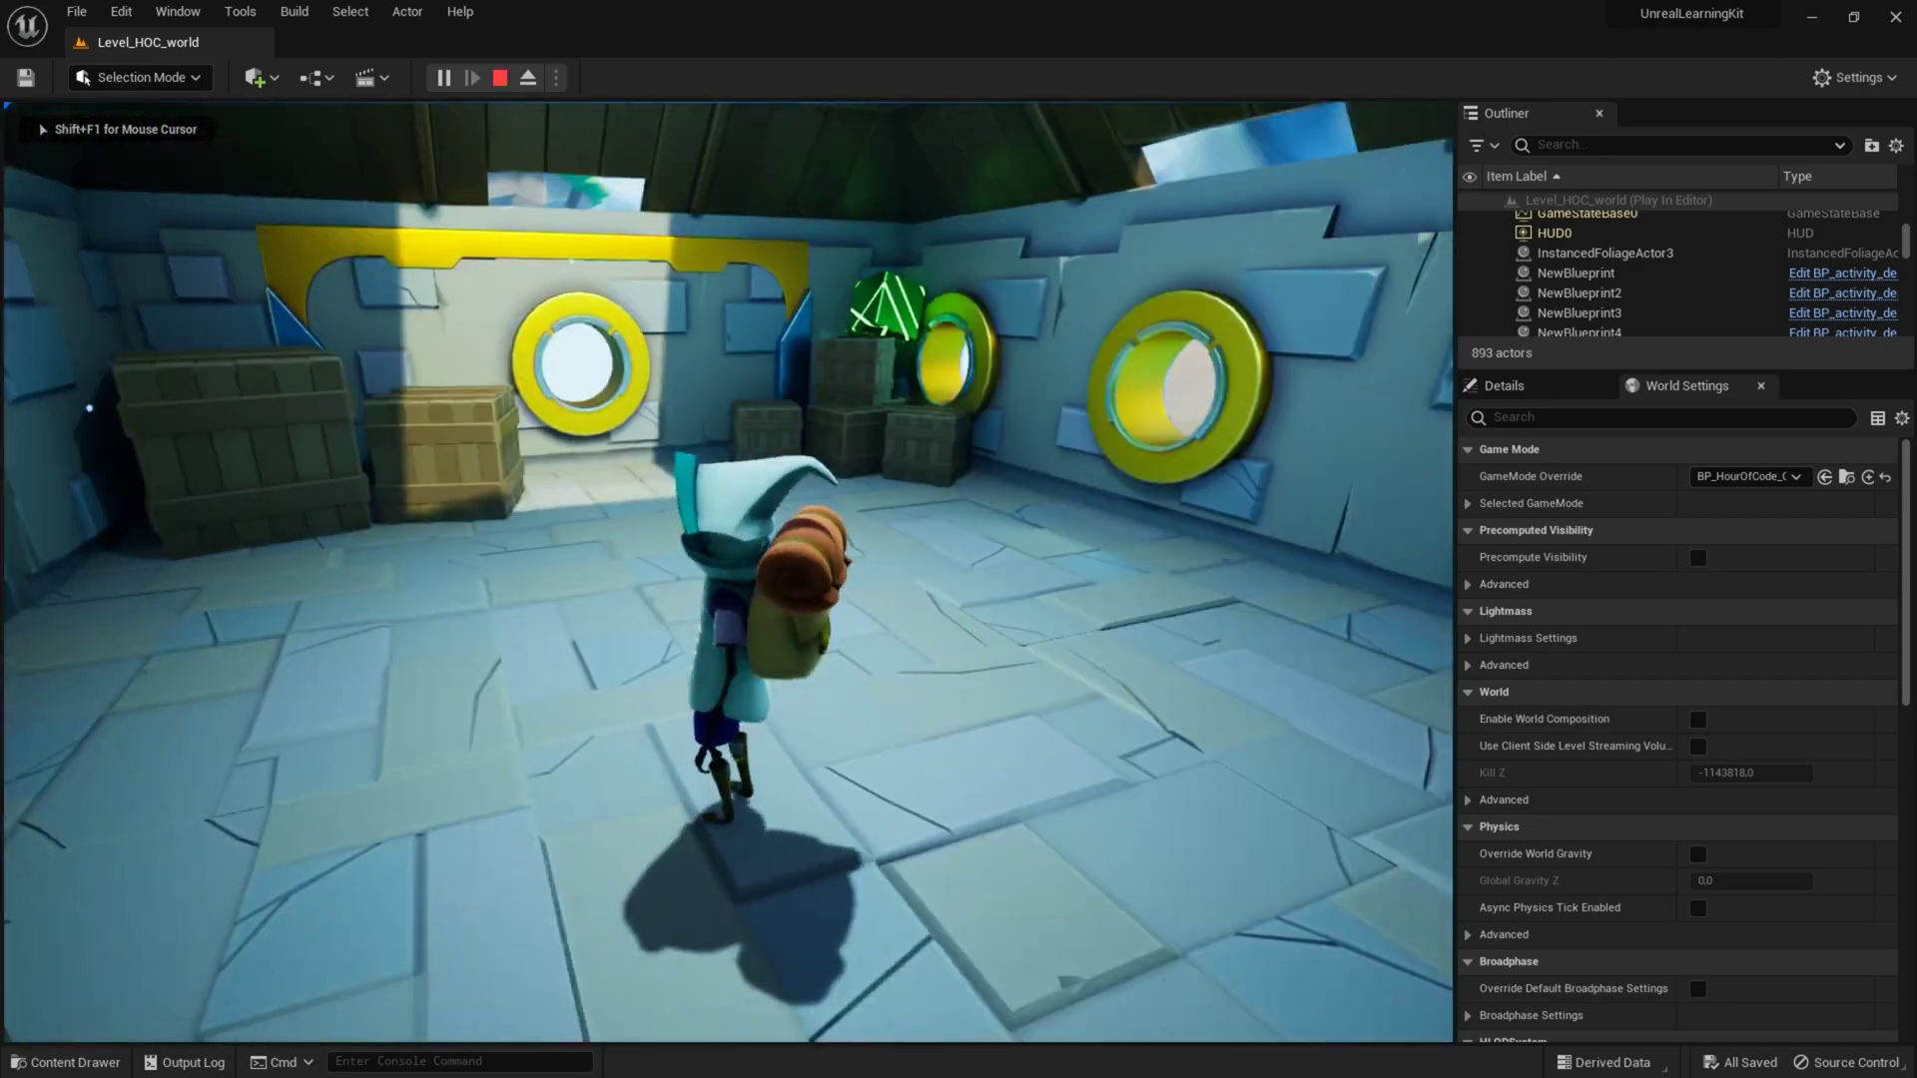
key("d")
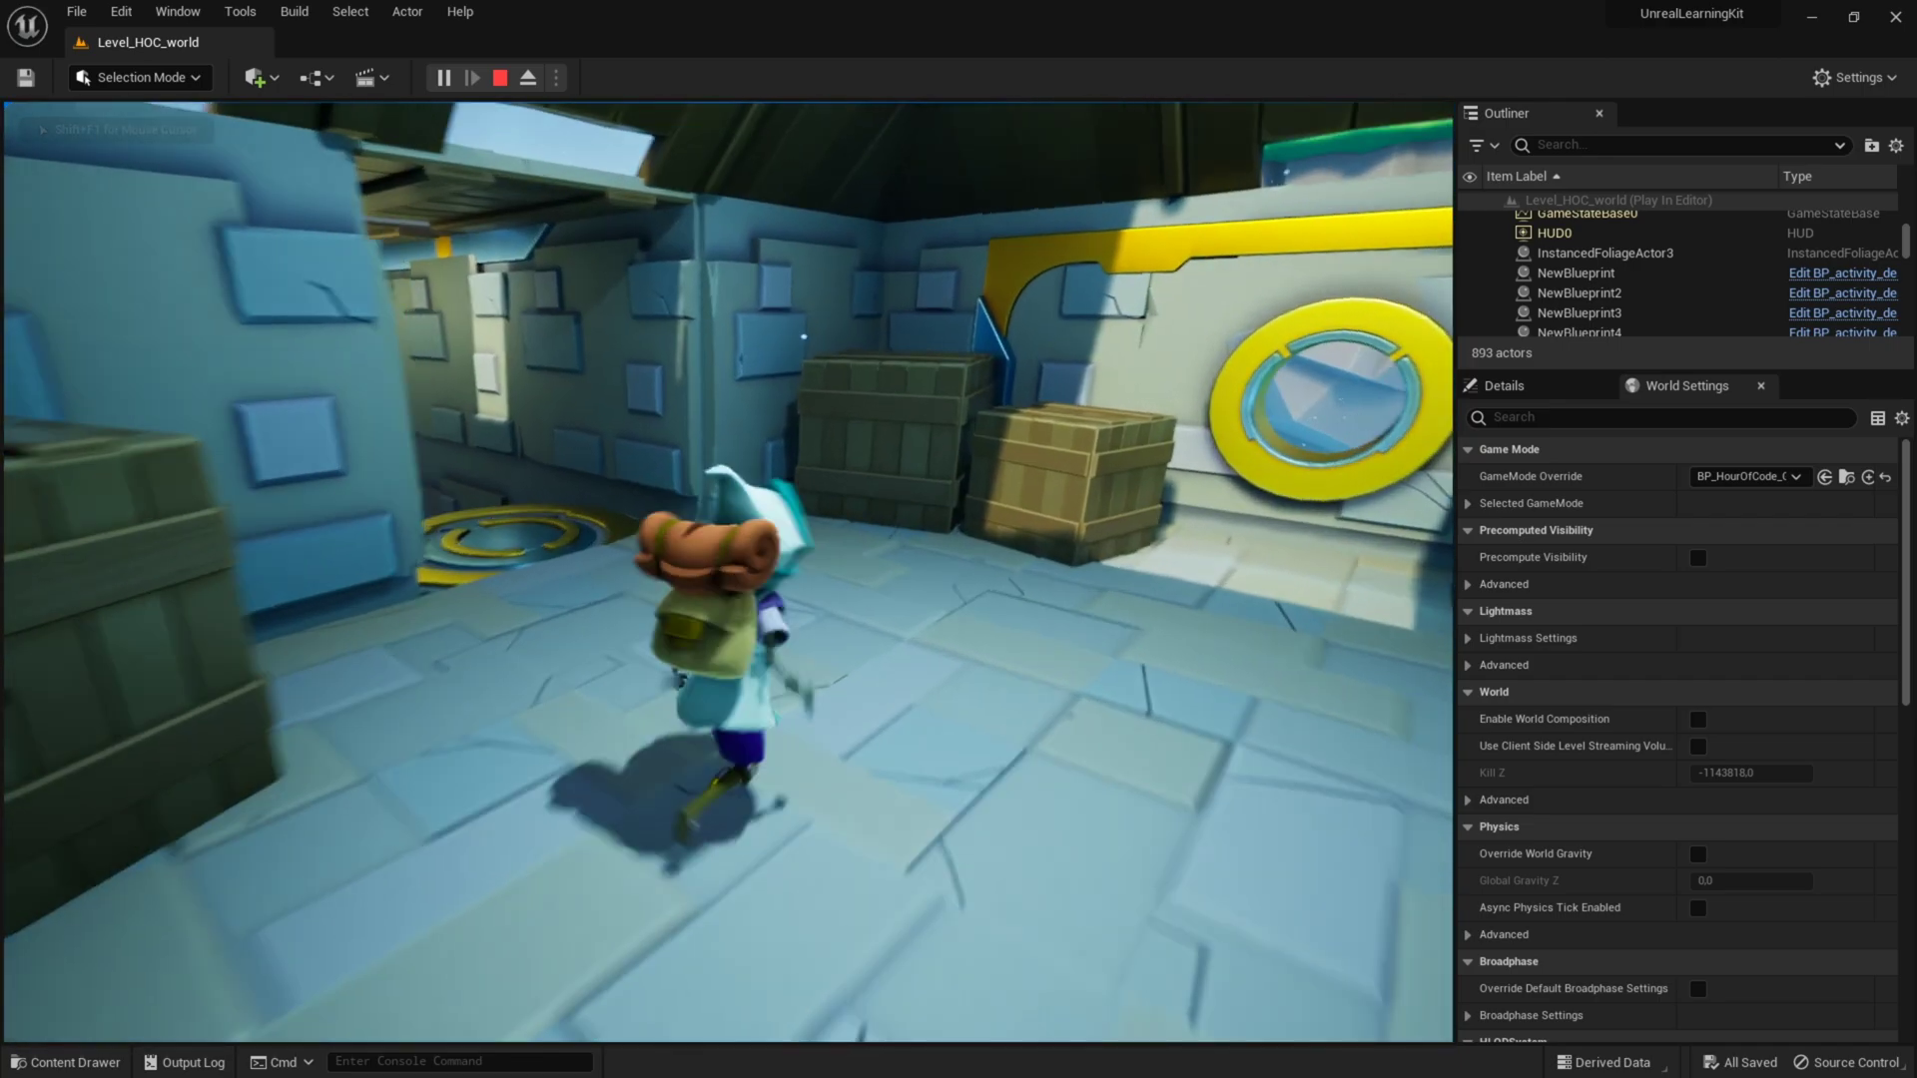
key("a")
key("w")
key("s")
key("w")
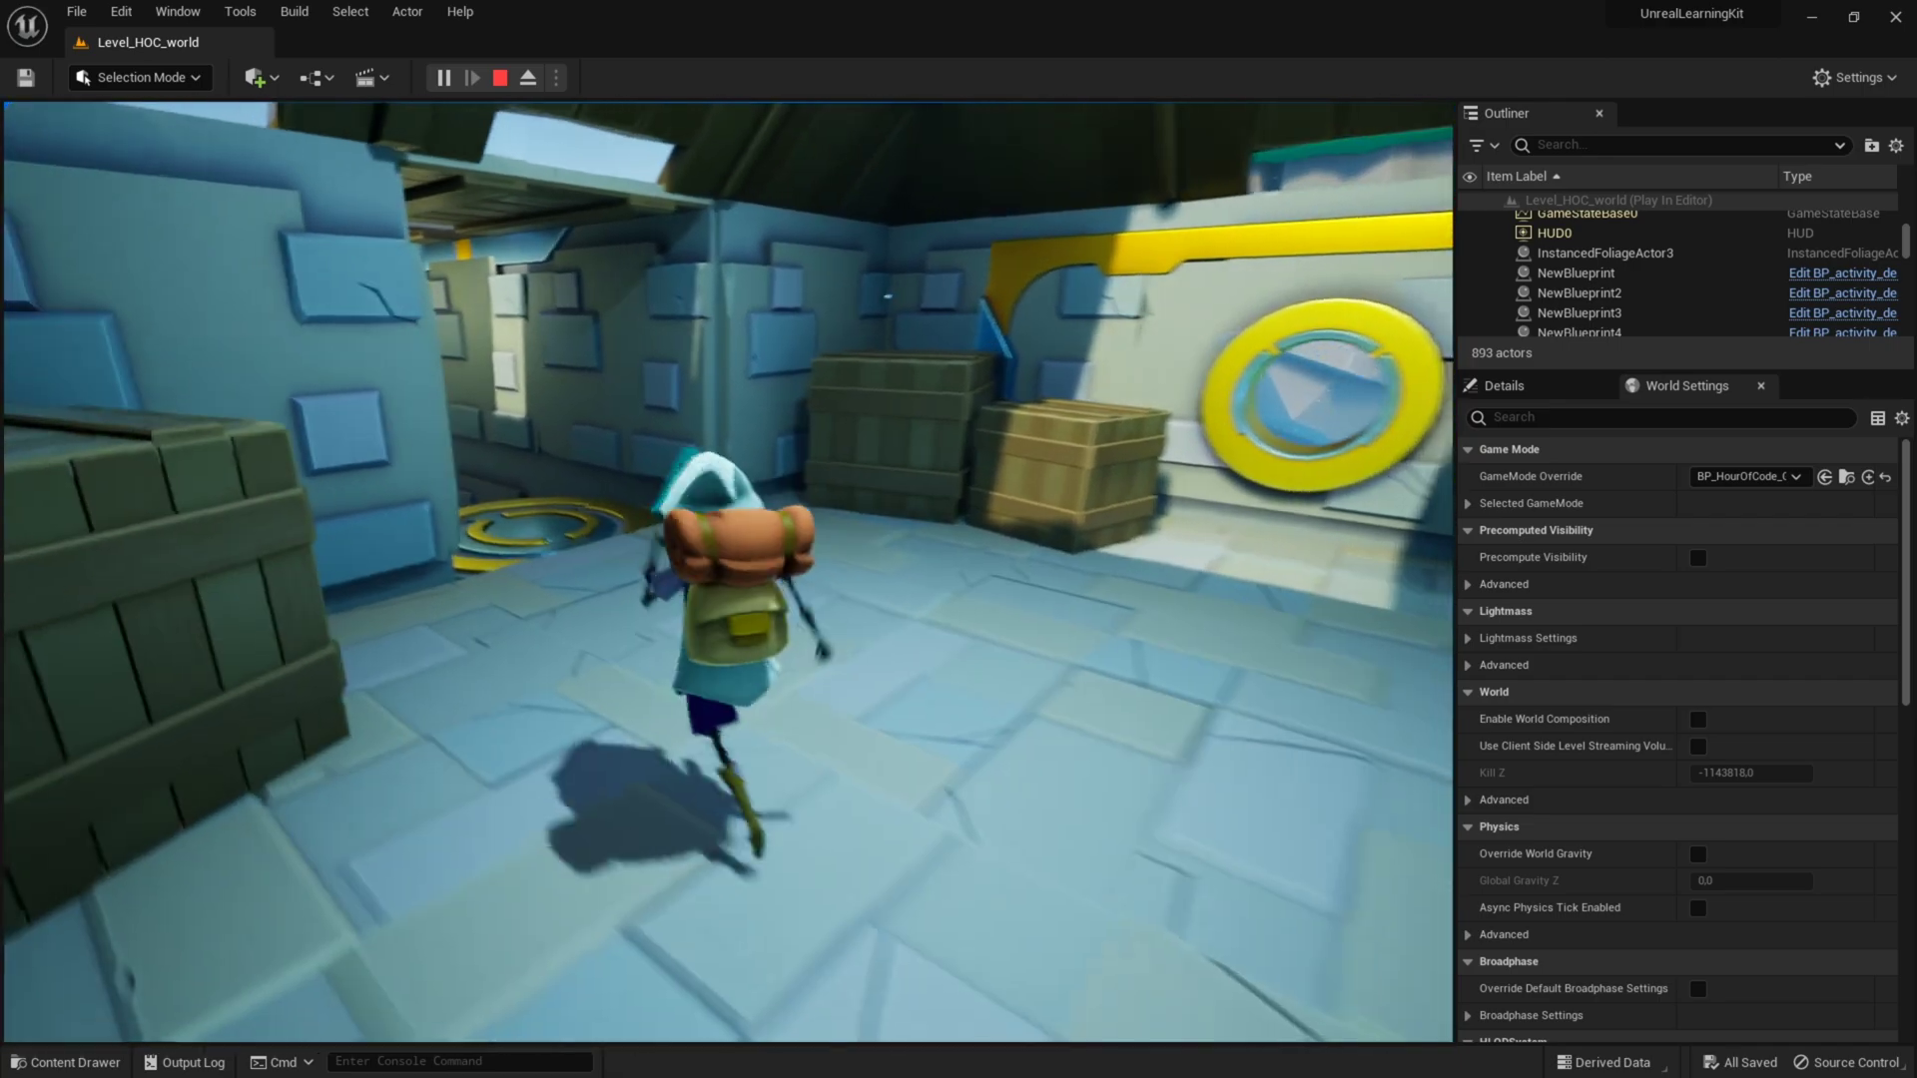
key("d")
key("a")
key("w")
key("s")
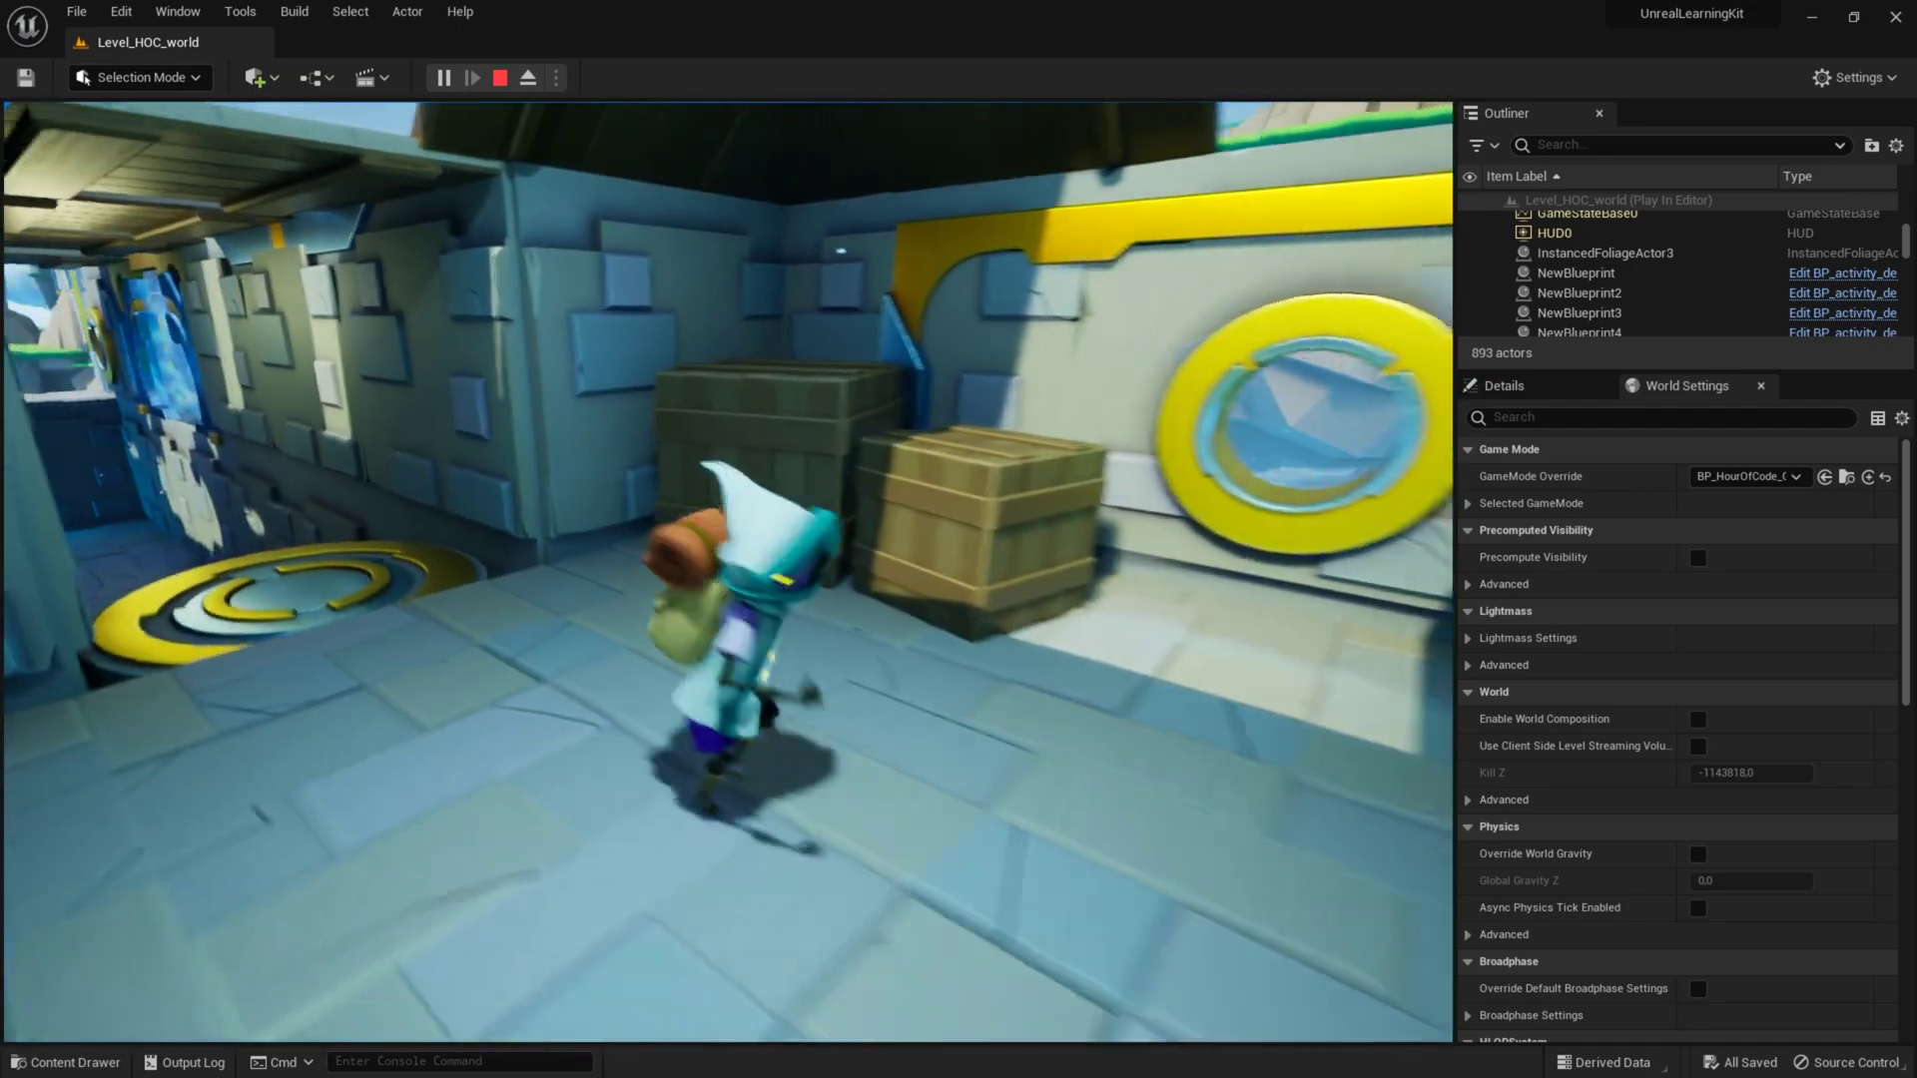
key("a")
key("d")
key("space")
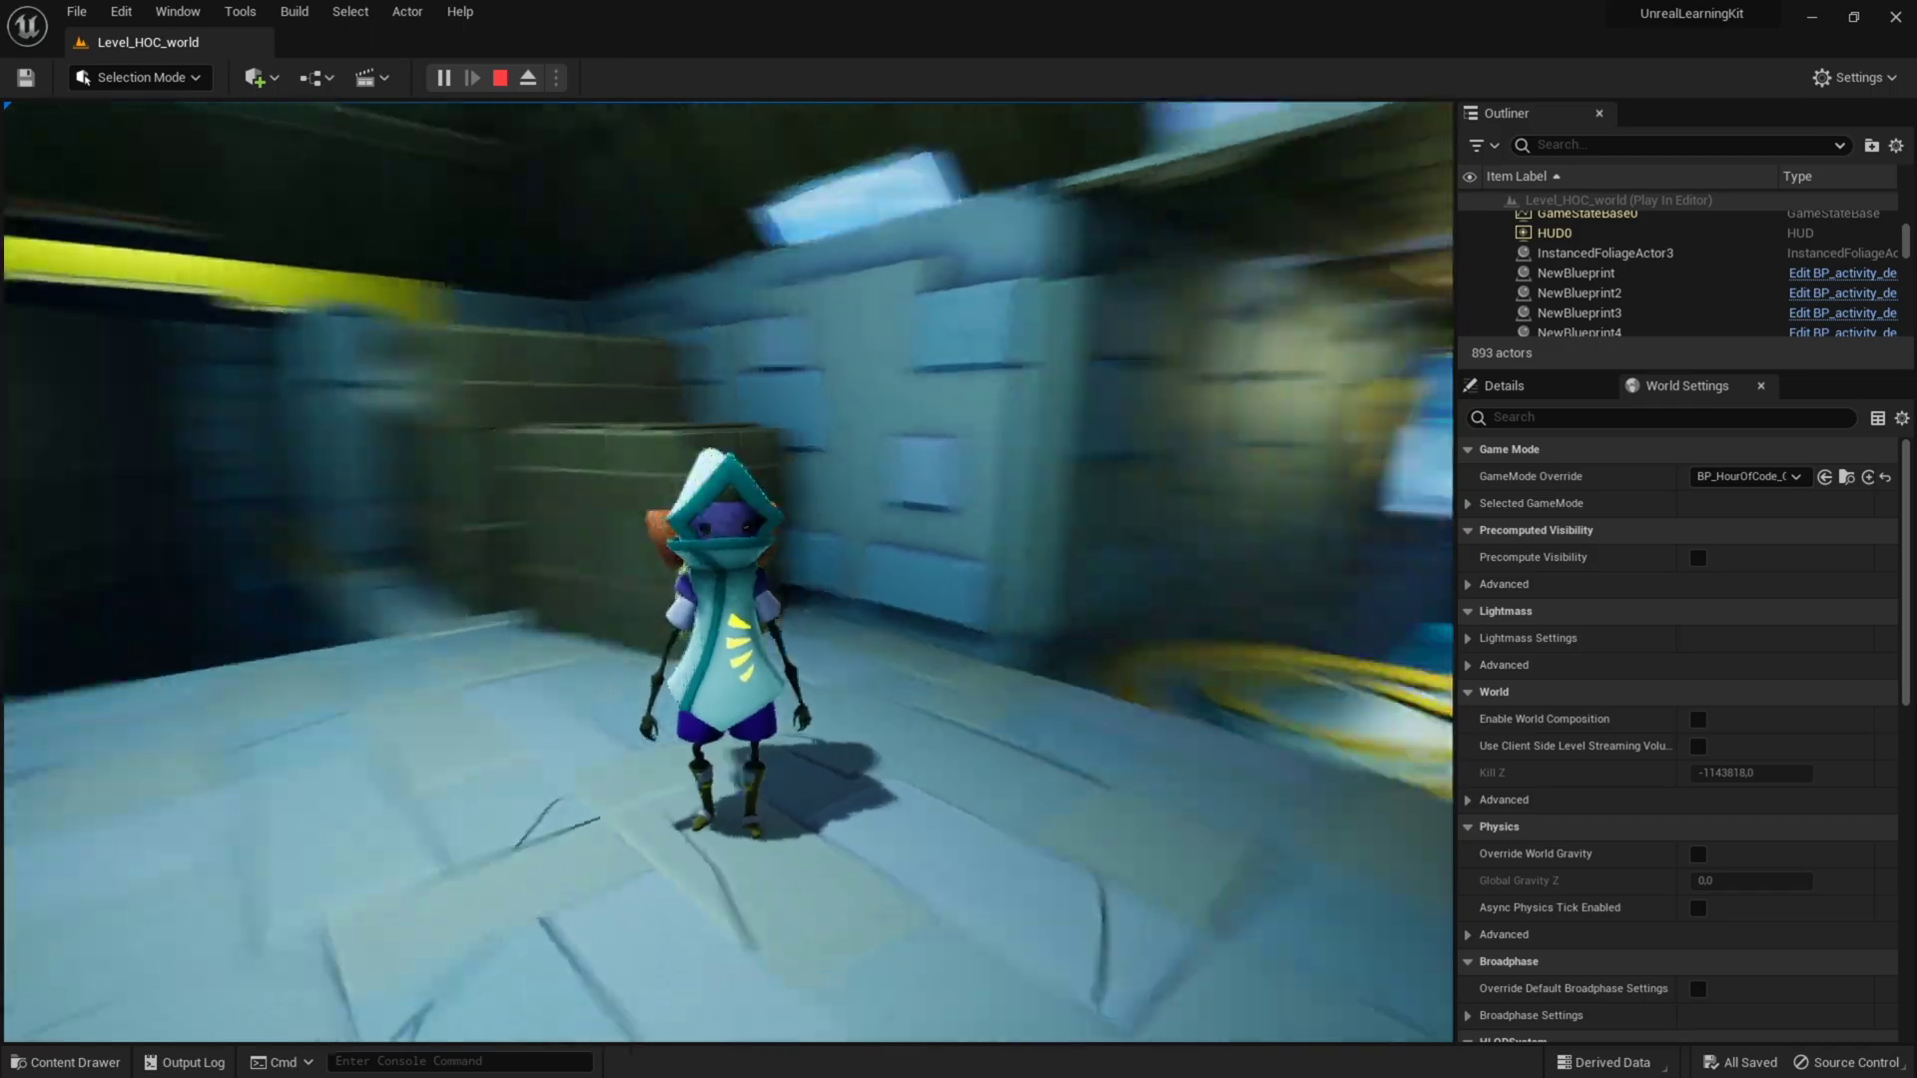
Run the character through the doorway over the round platform and along the corridor, and end the play session.
key("s")
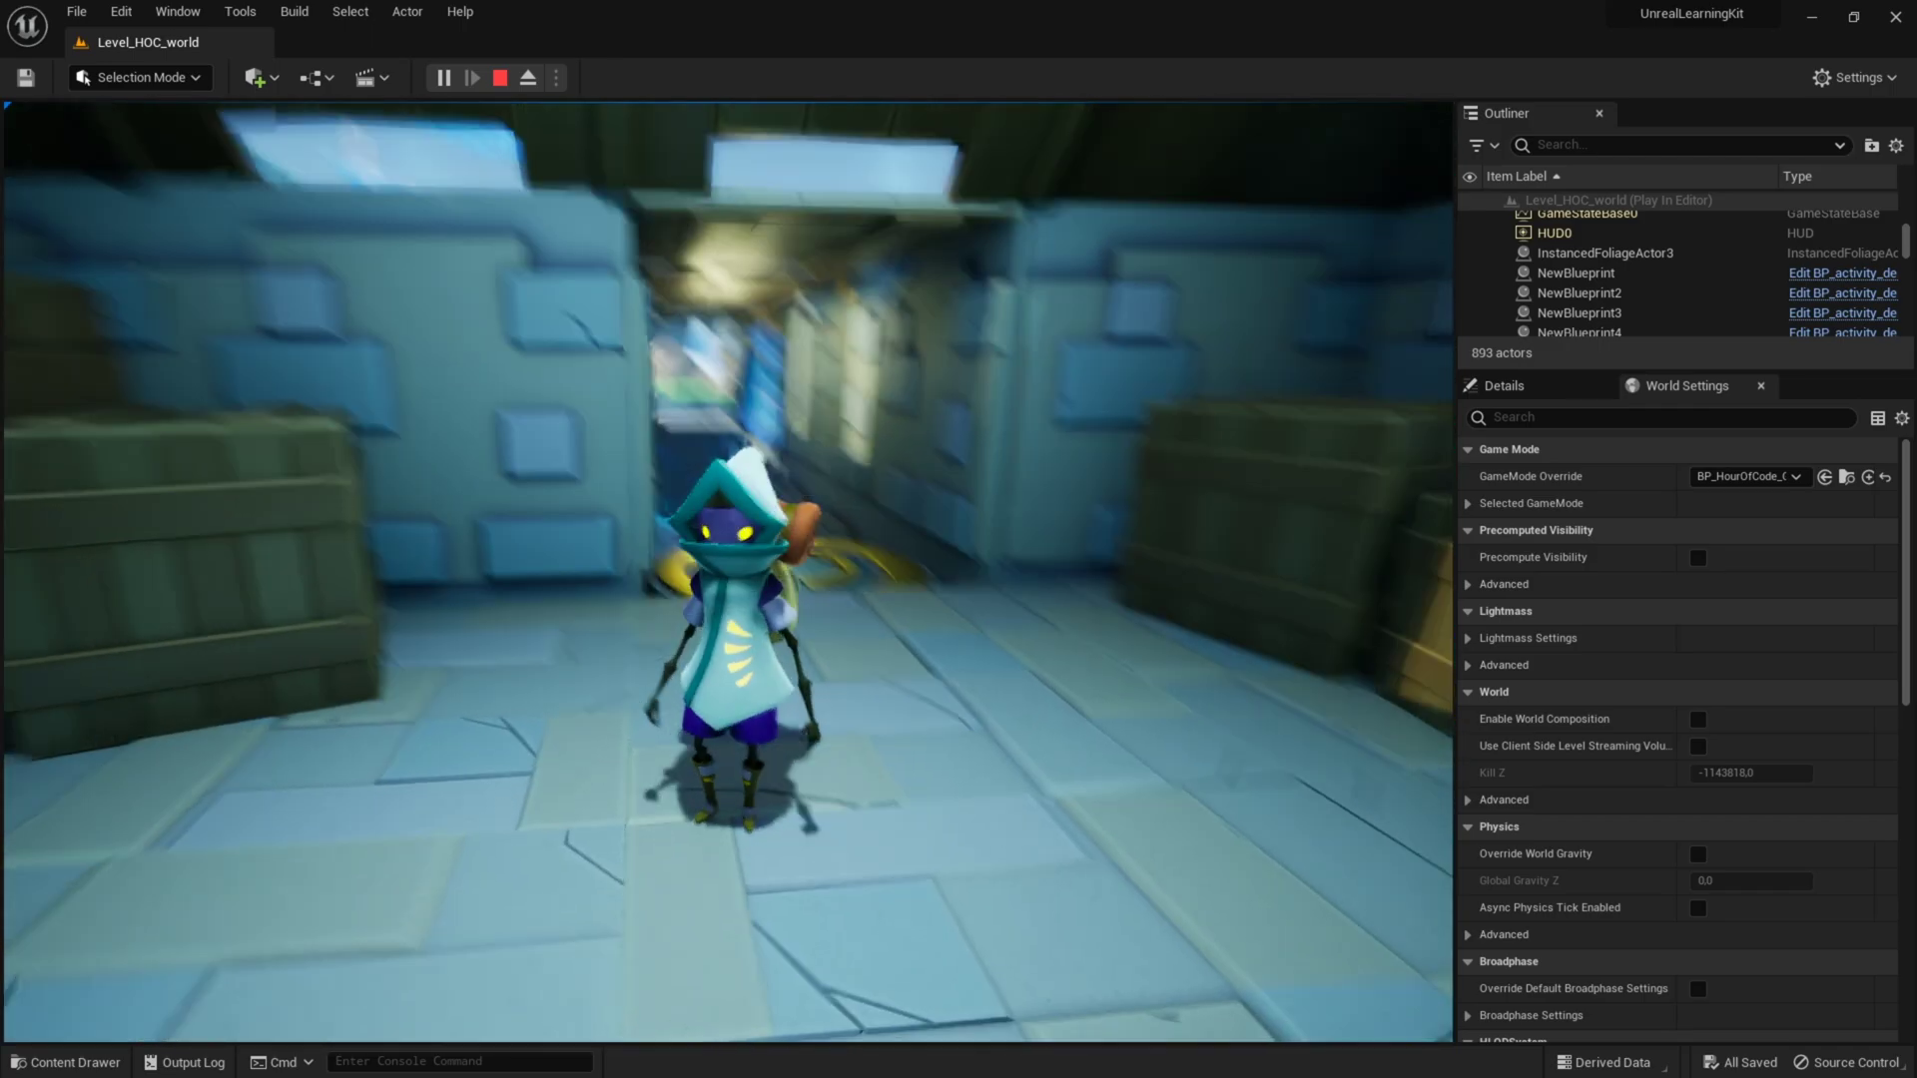
key("w")
key("w")
key("space")
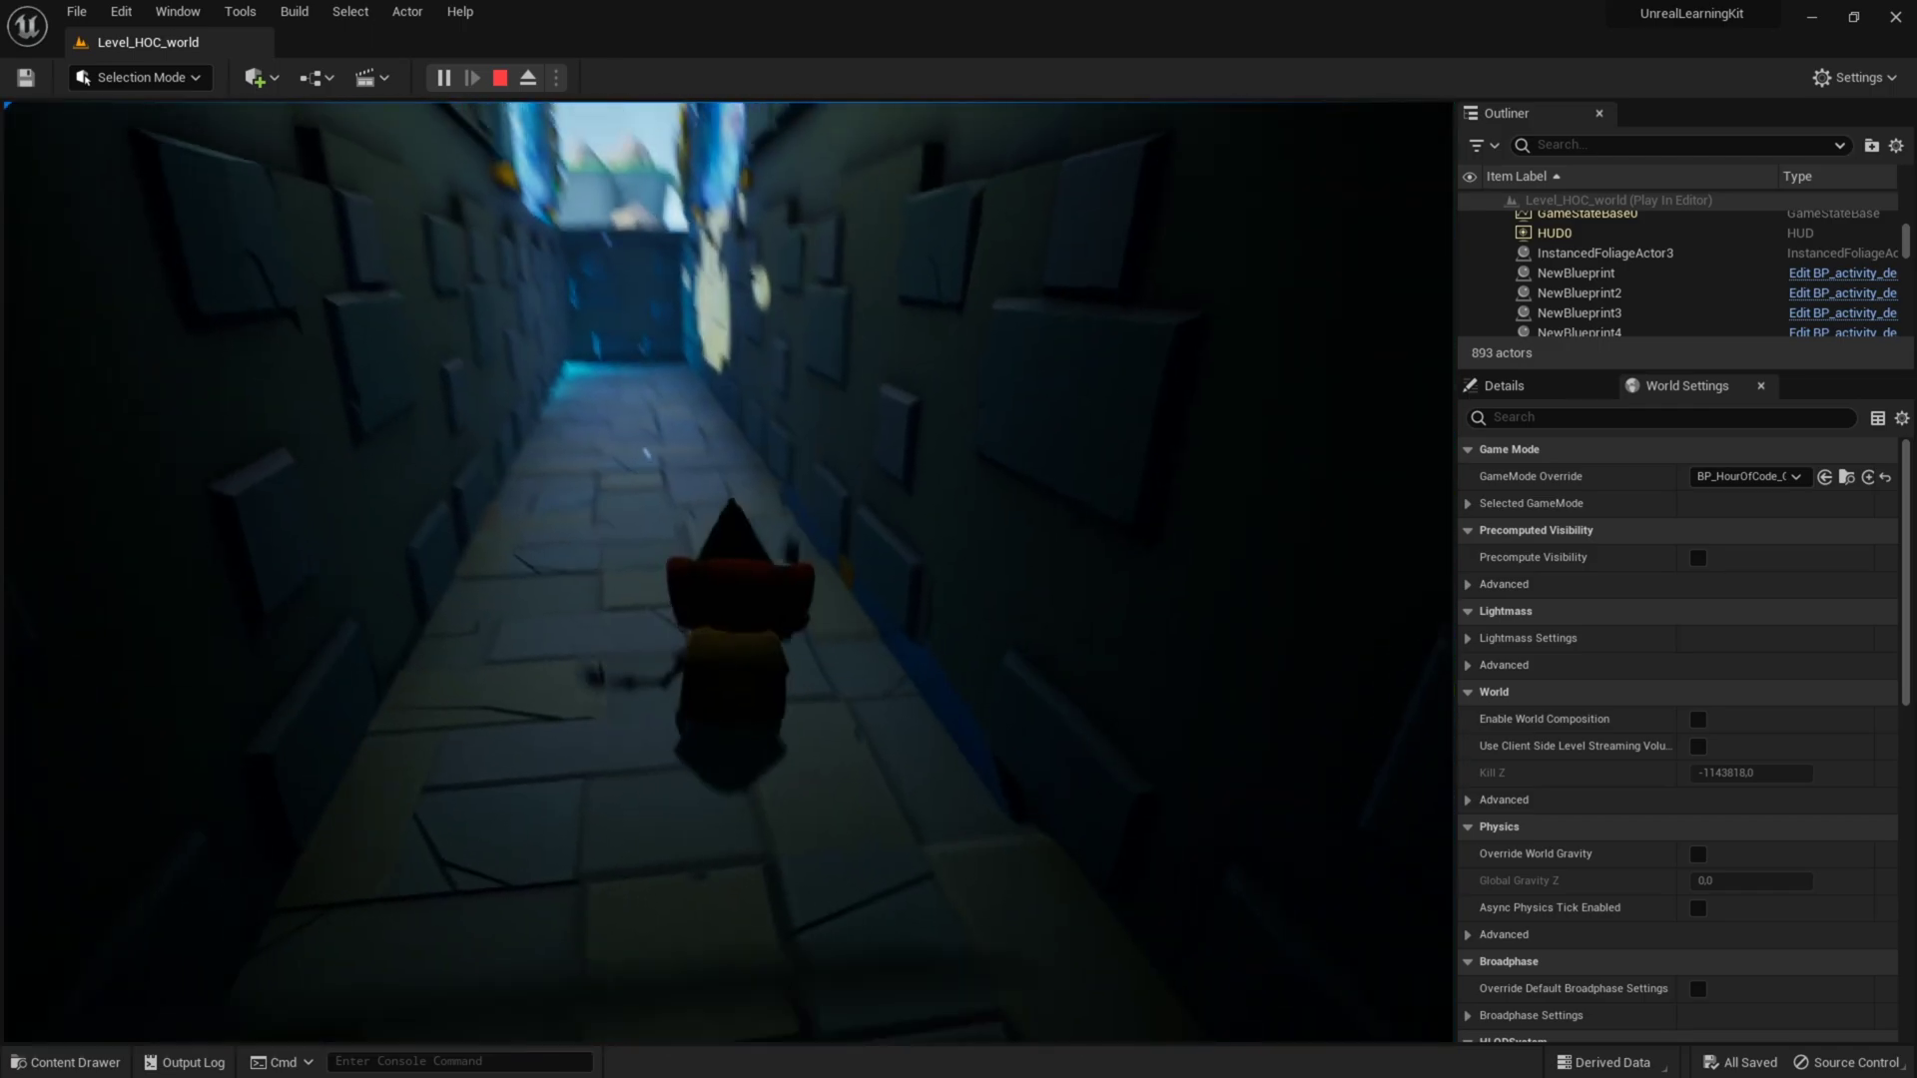
key("w")
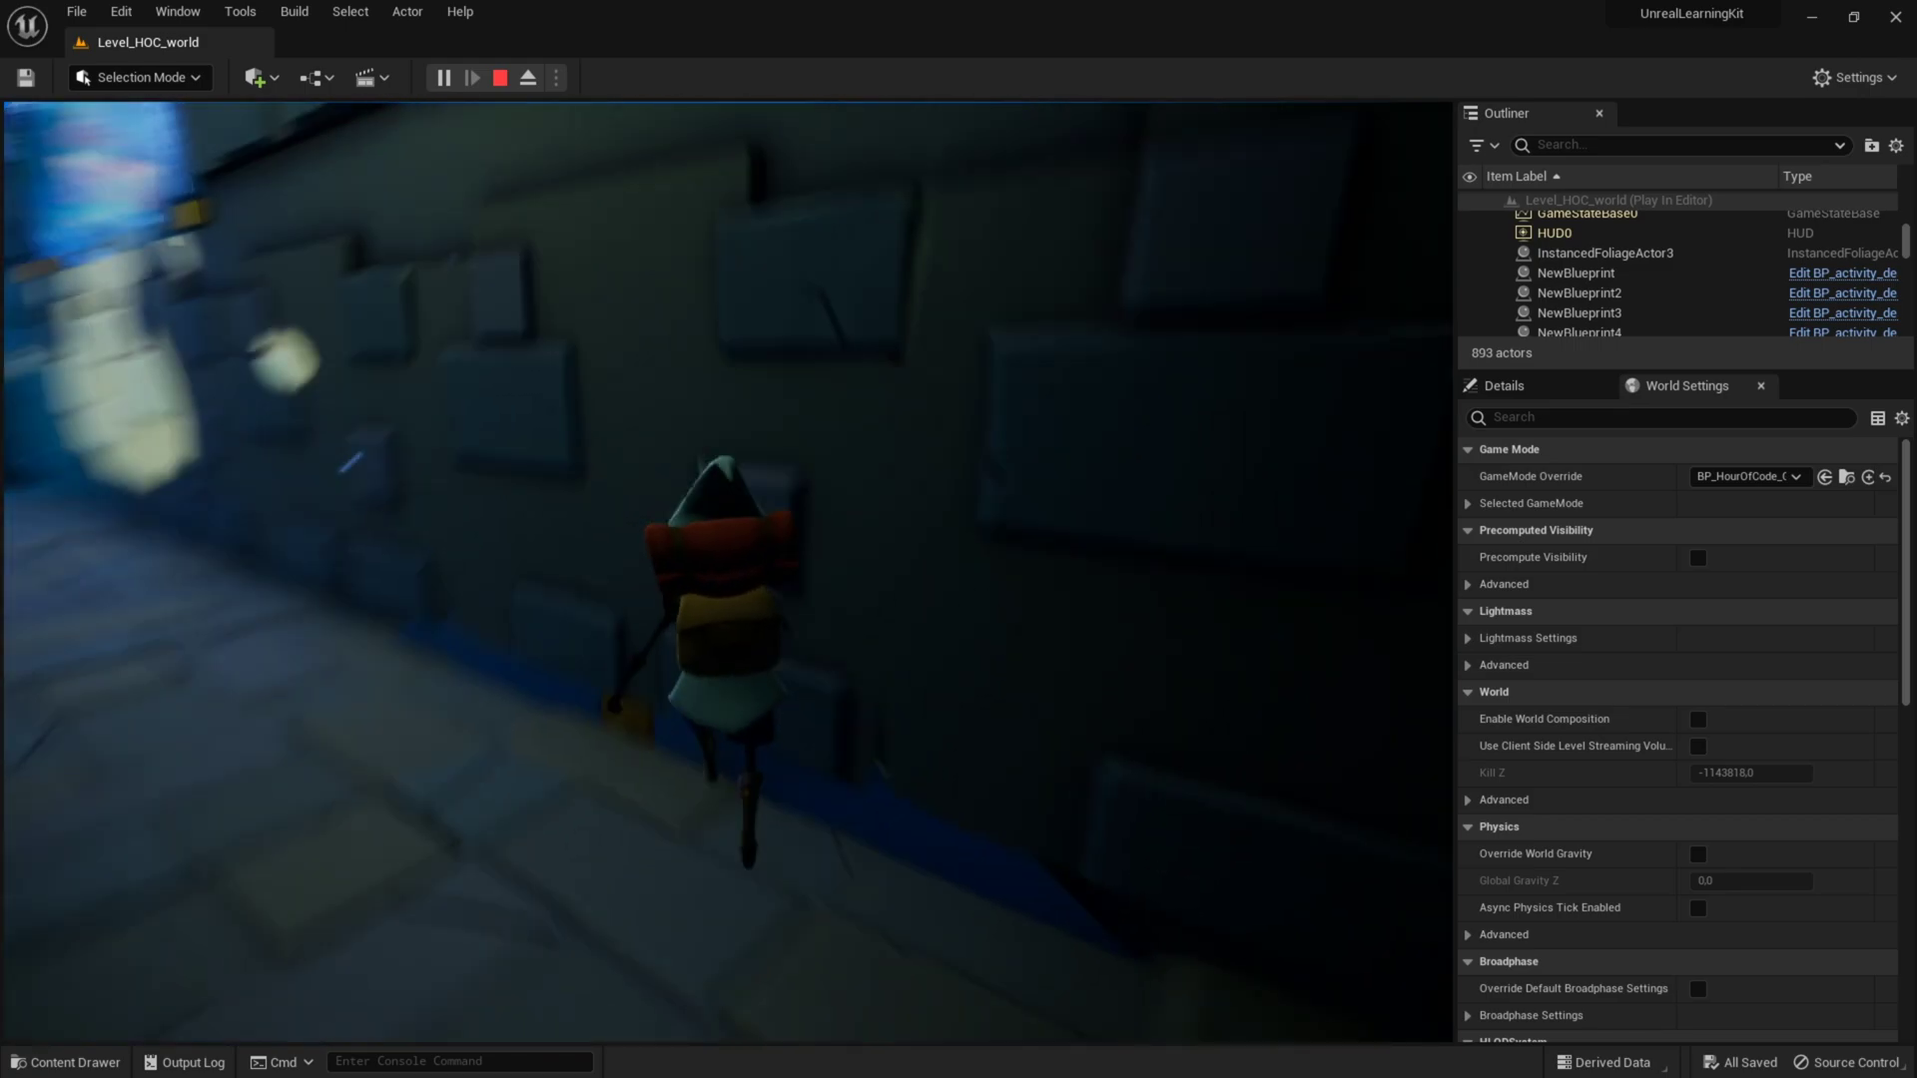
key("w")
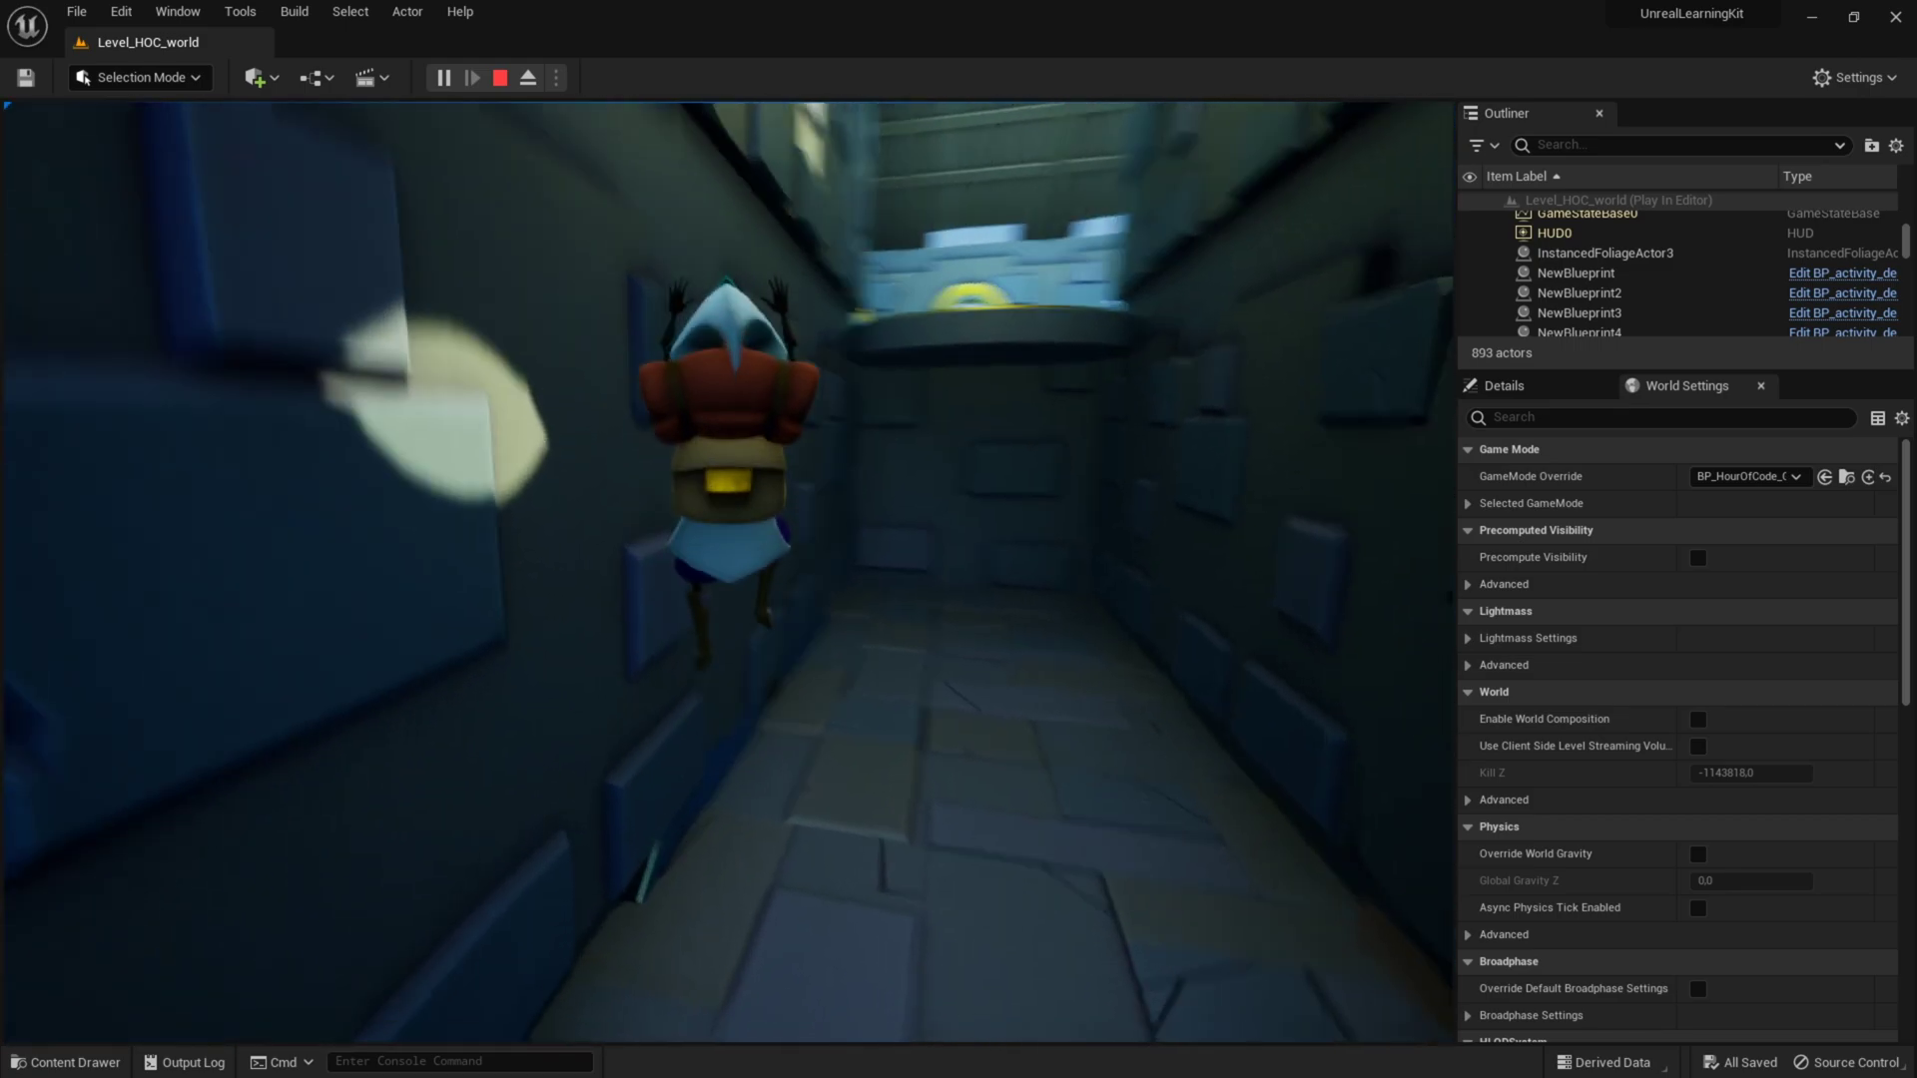
key("Escape")
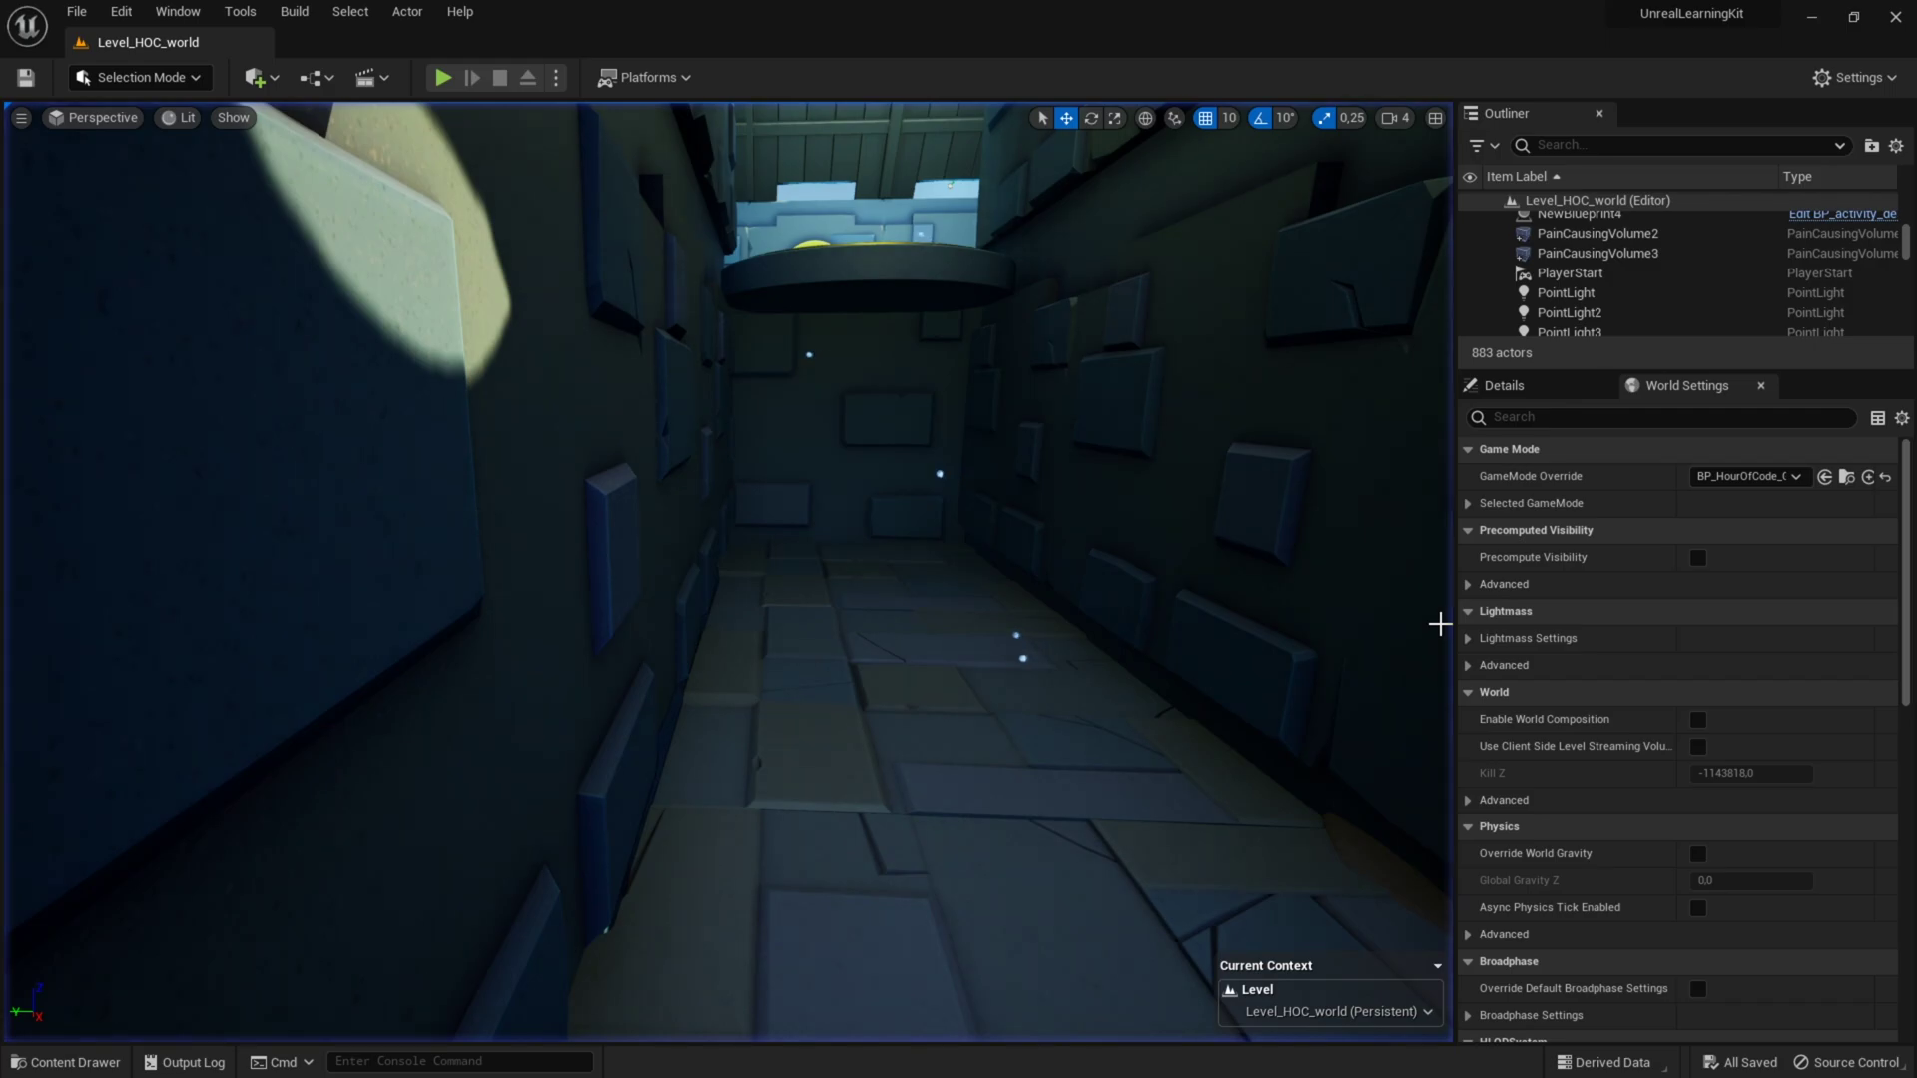
Open the static mesh of the round yellow platform at the corridor entrance and display its simple collision.
key("w")
right_click_drag(726, 571, 1033, 639)
key("s")
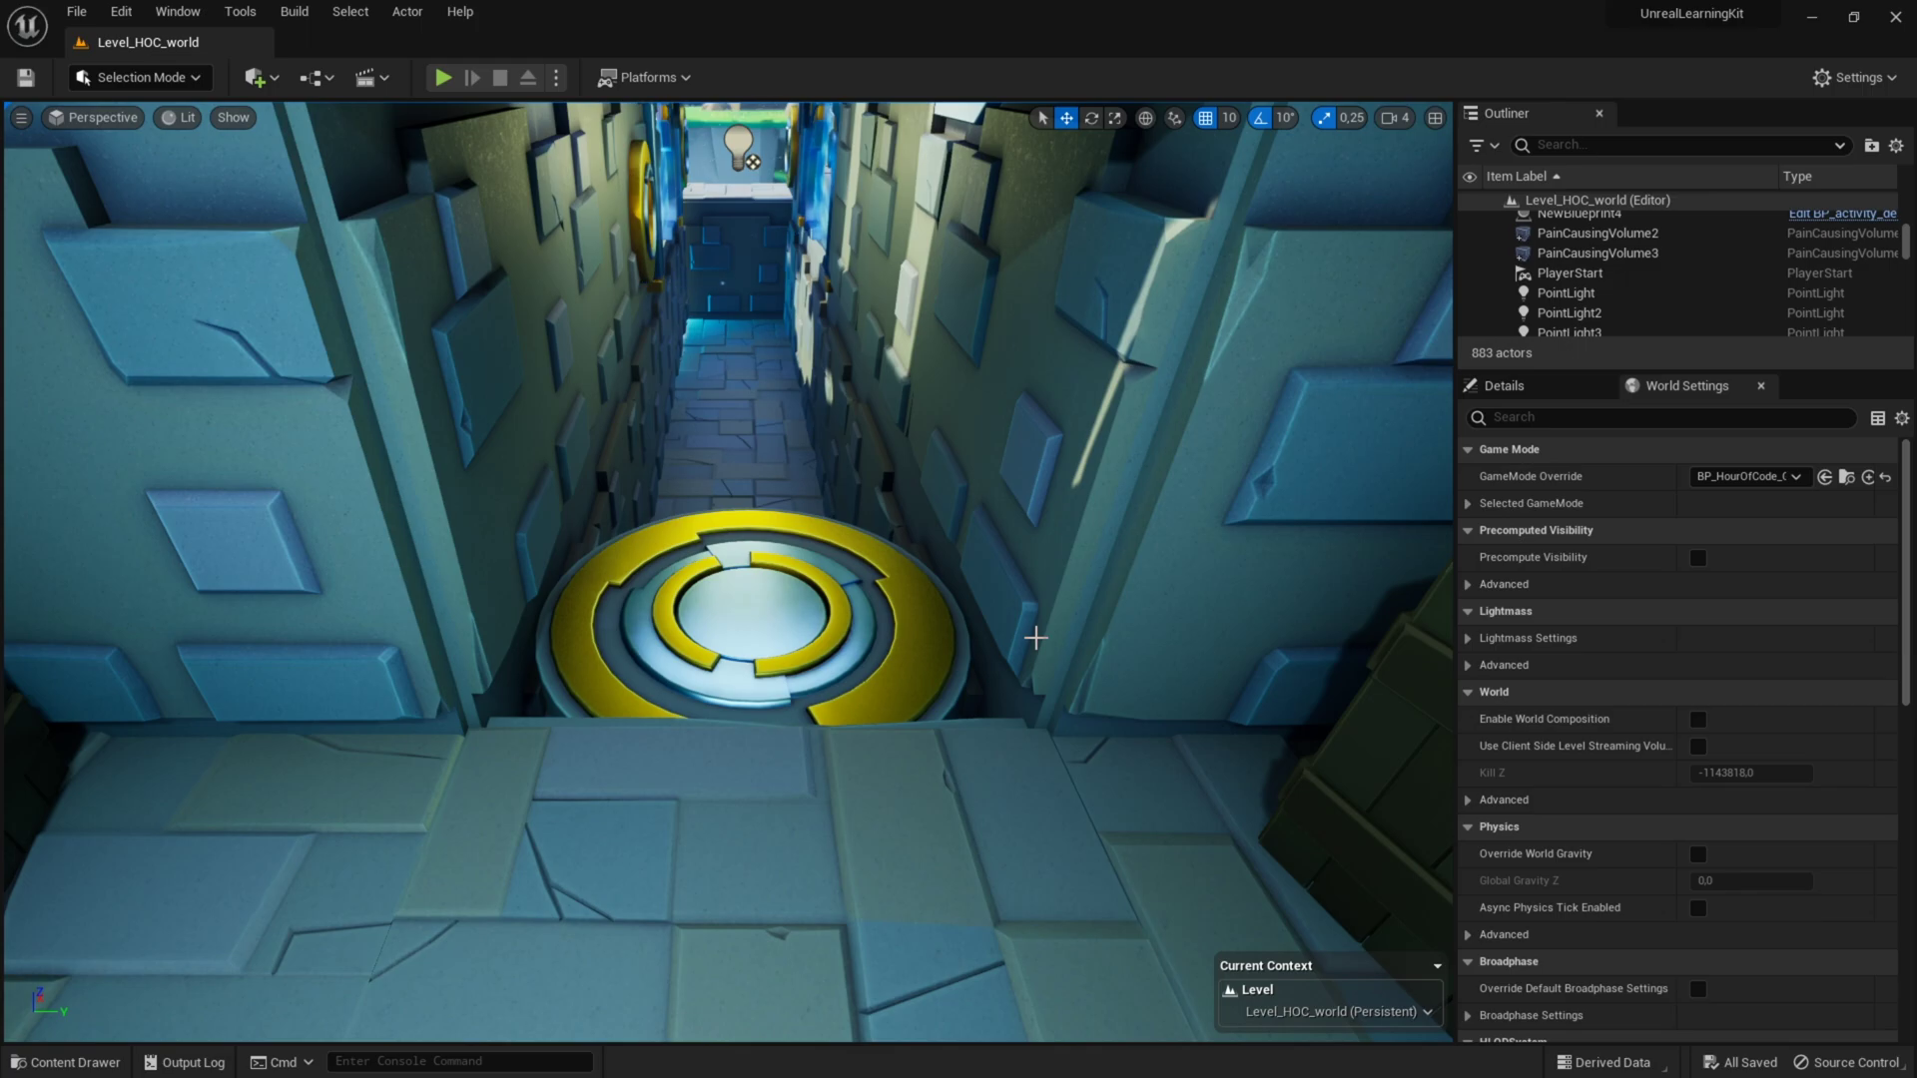
left_click(833, 619)
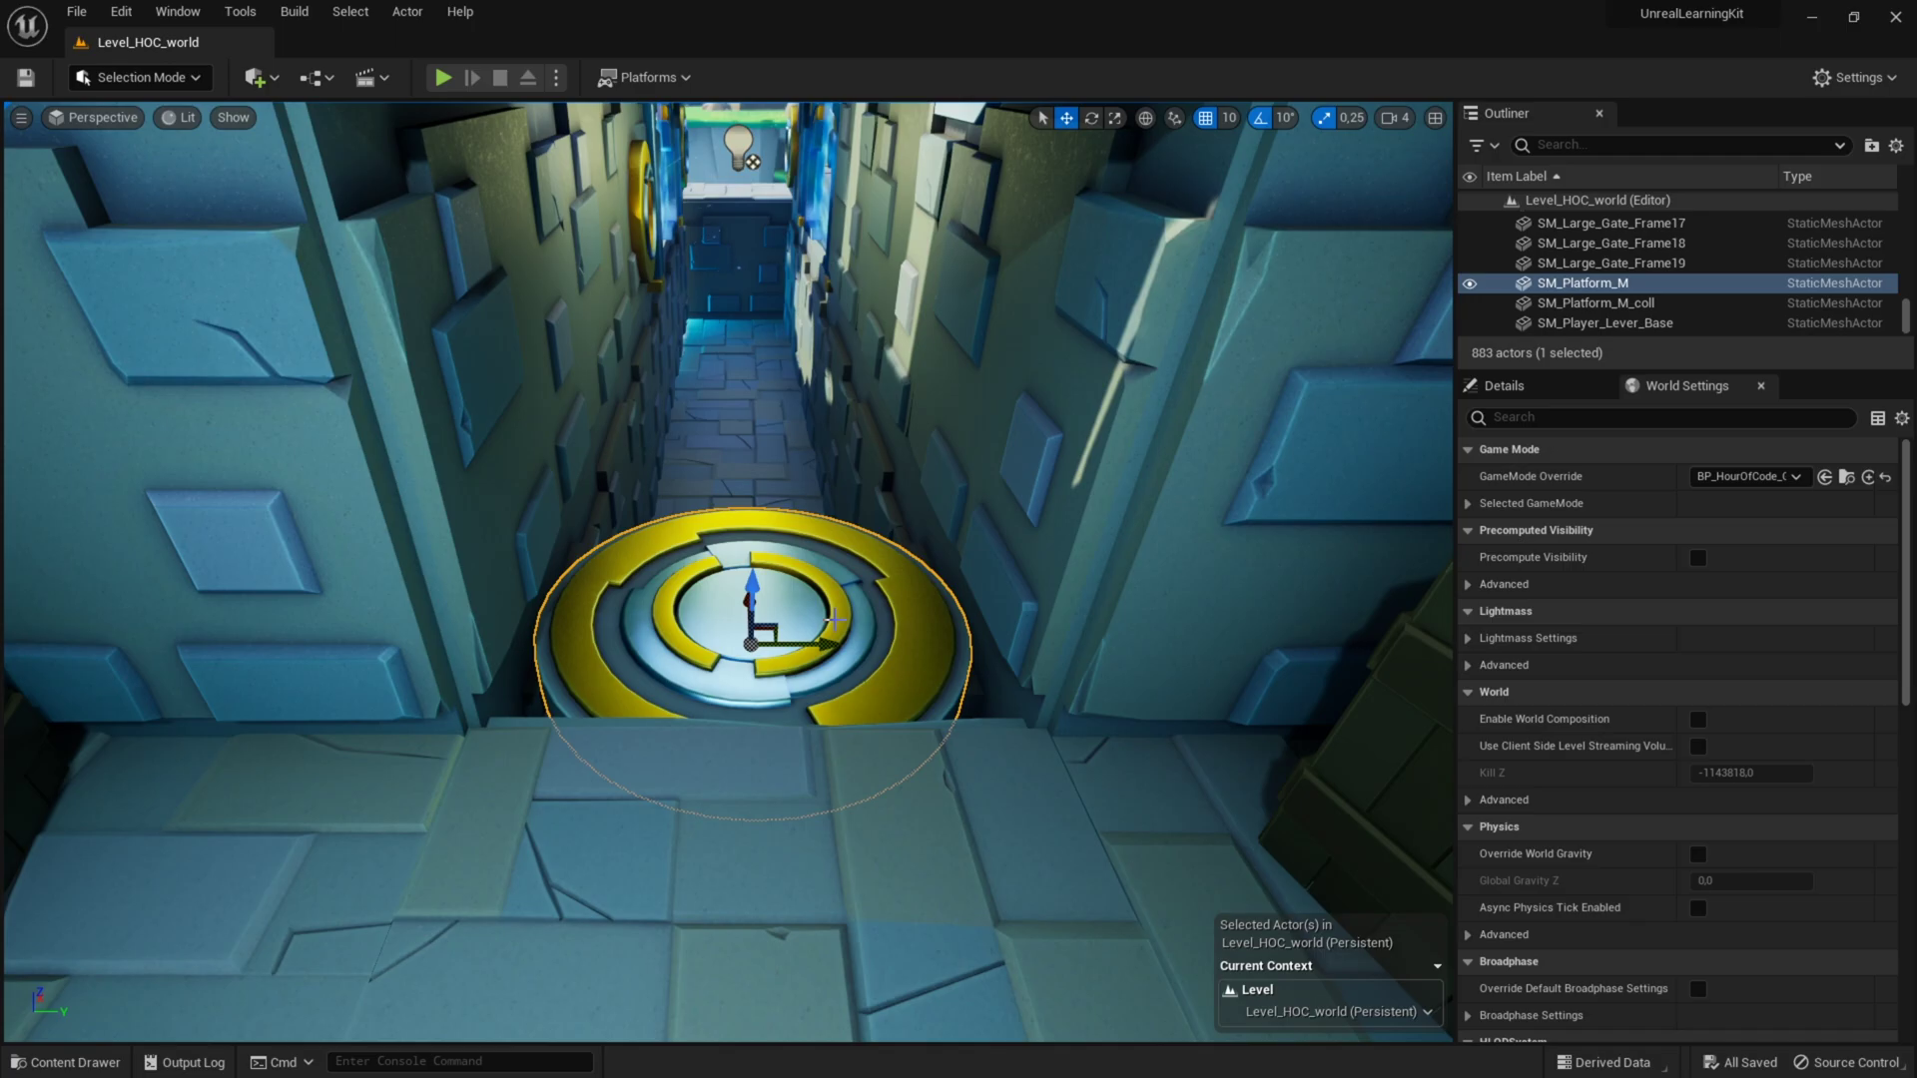
double_click(835, 619)
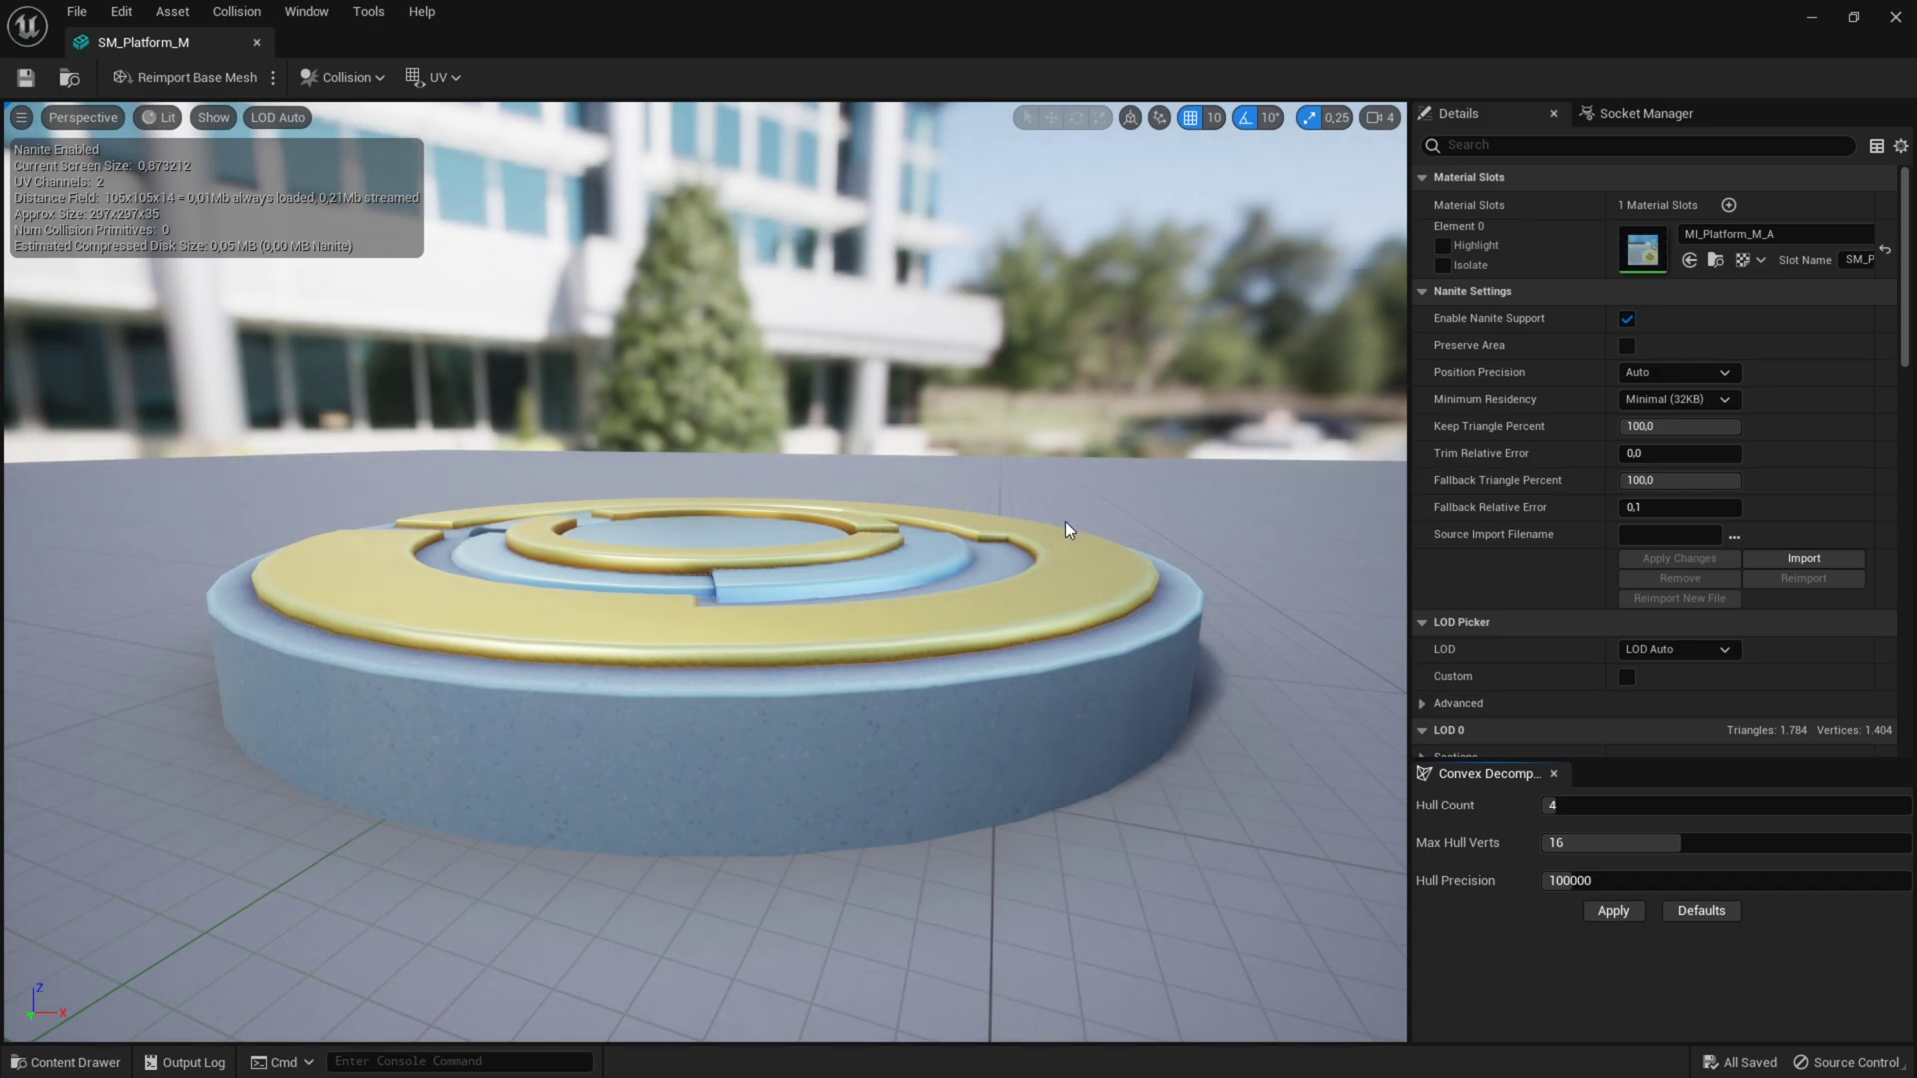
left_click(214, 118)
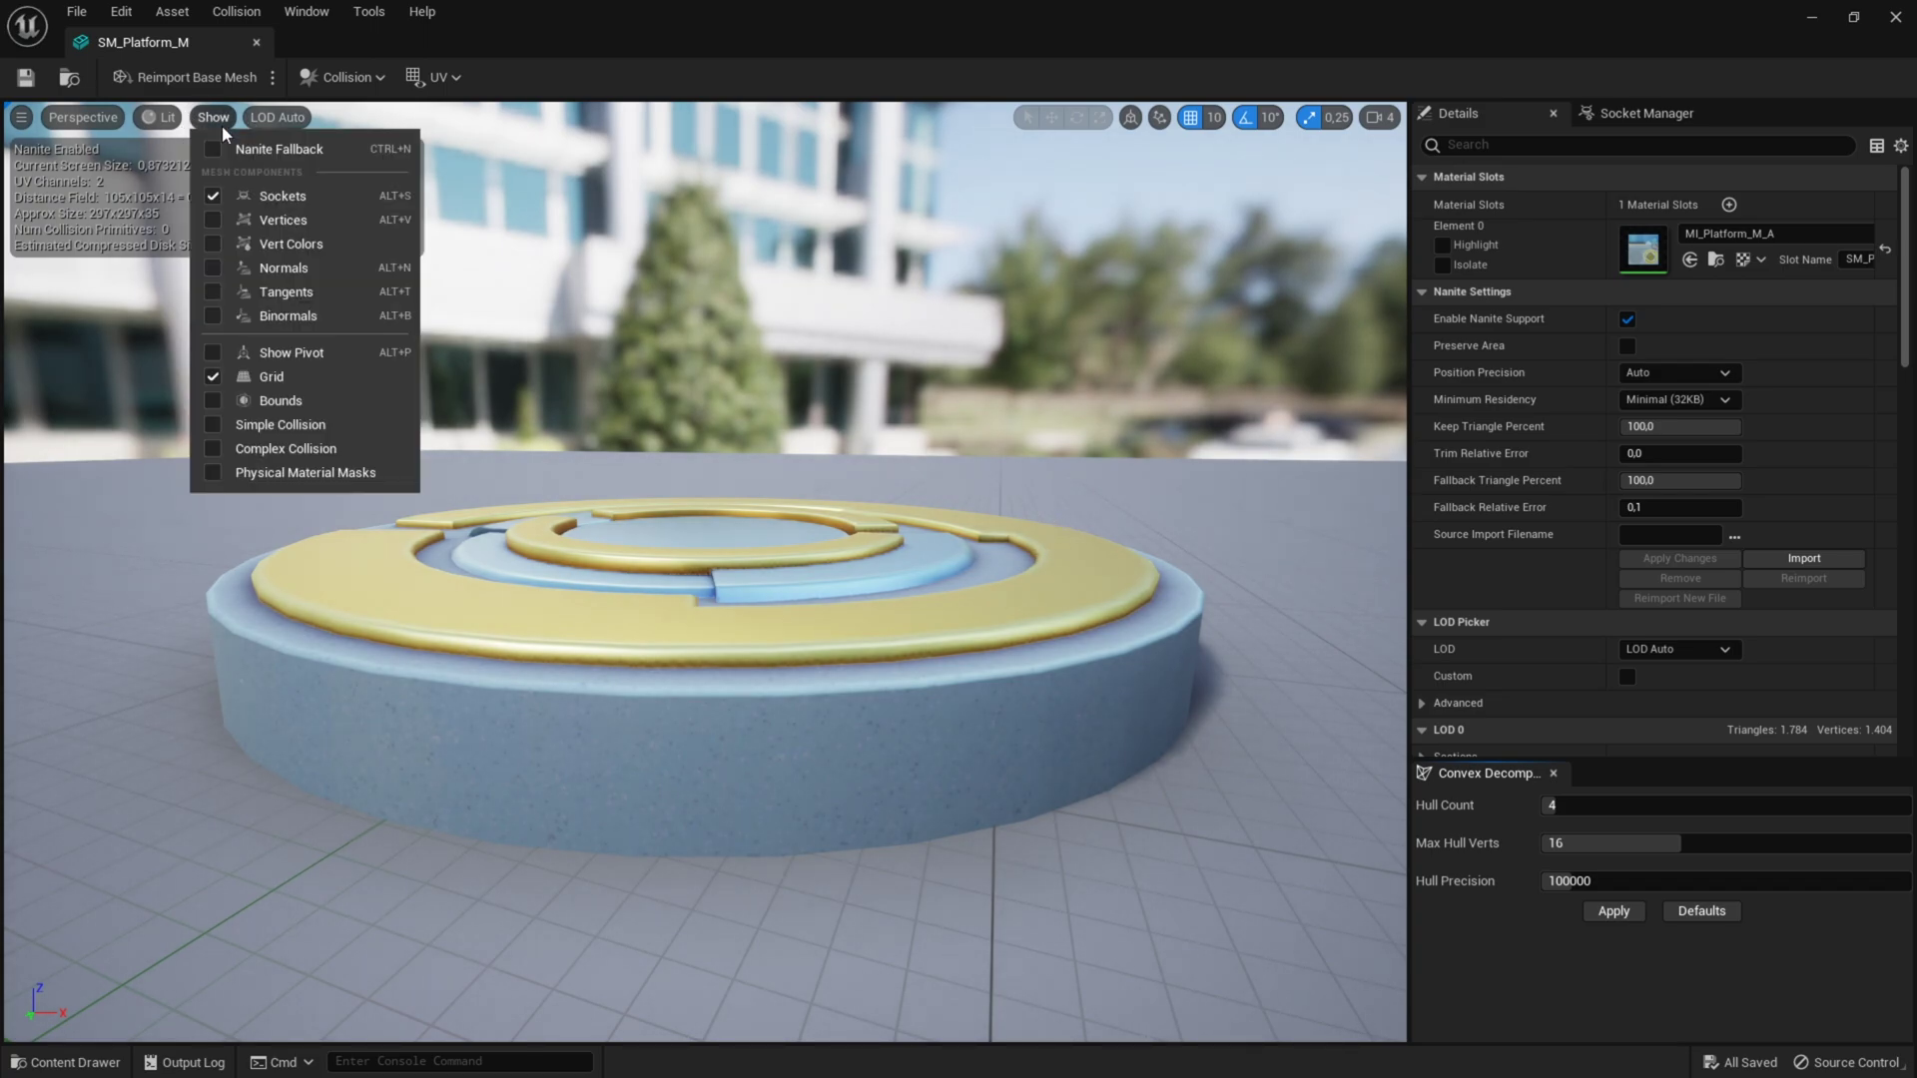
left_click(286, 425)
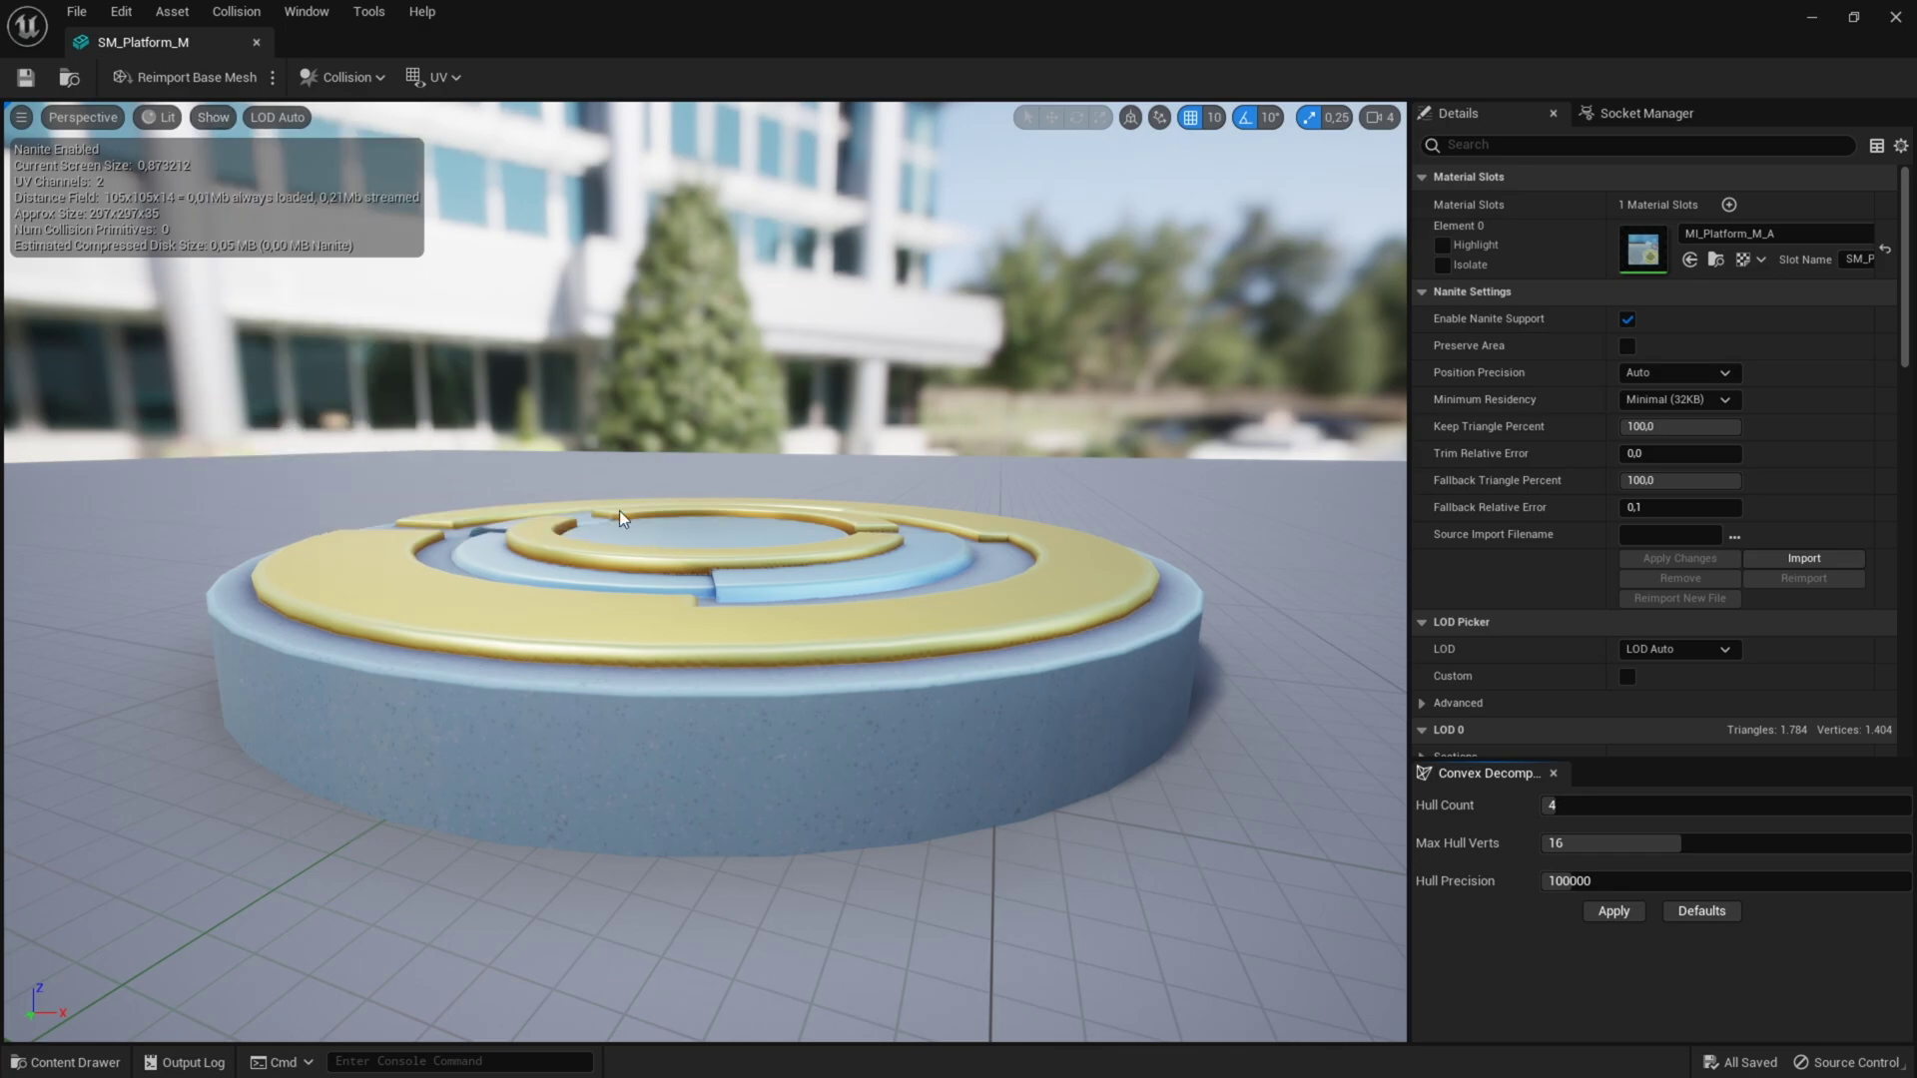
Add a 10DOP-Z simplified collision to the platform mesh, then save and close the asset.
left_click(350, 79)
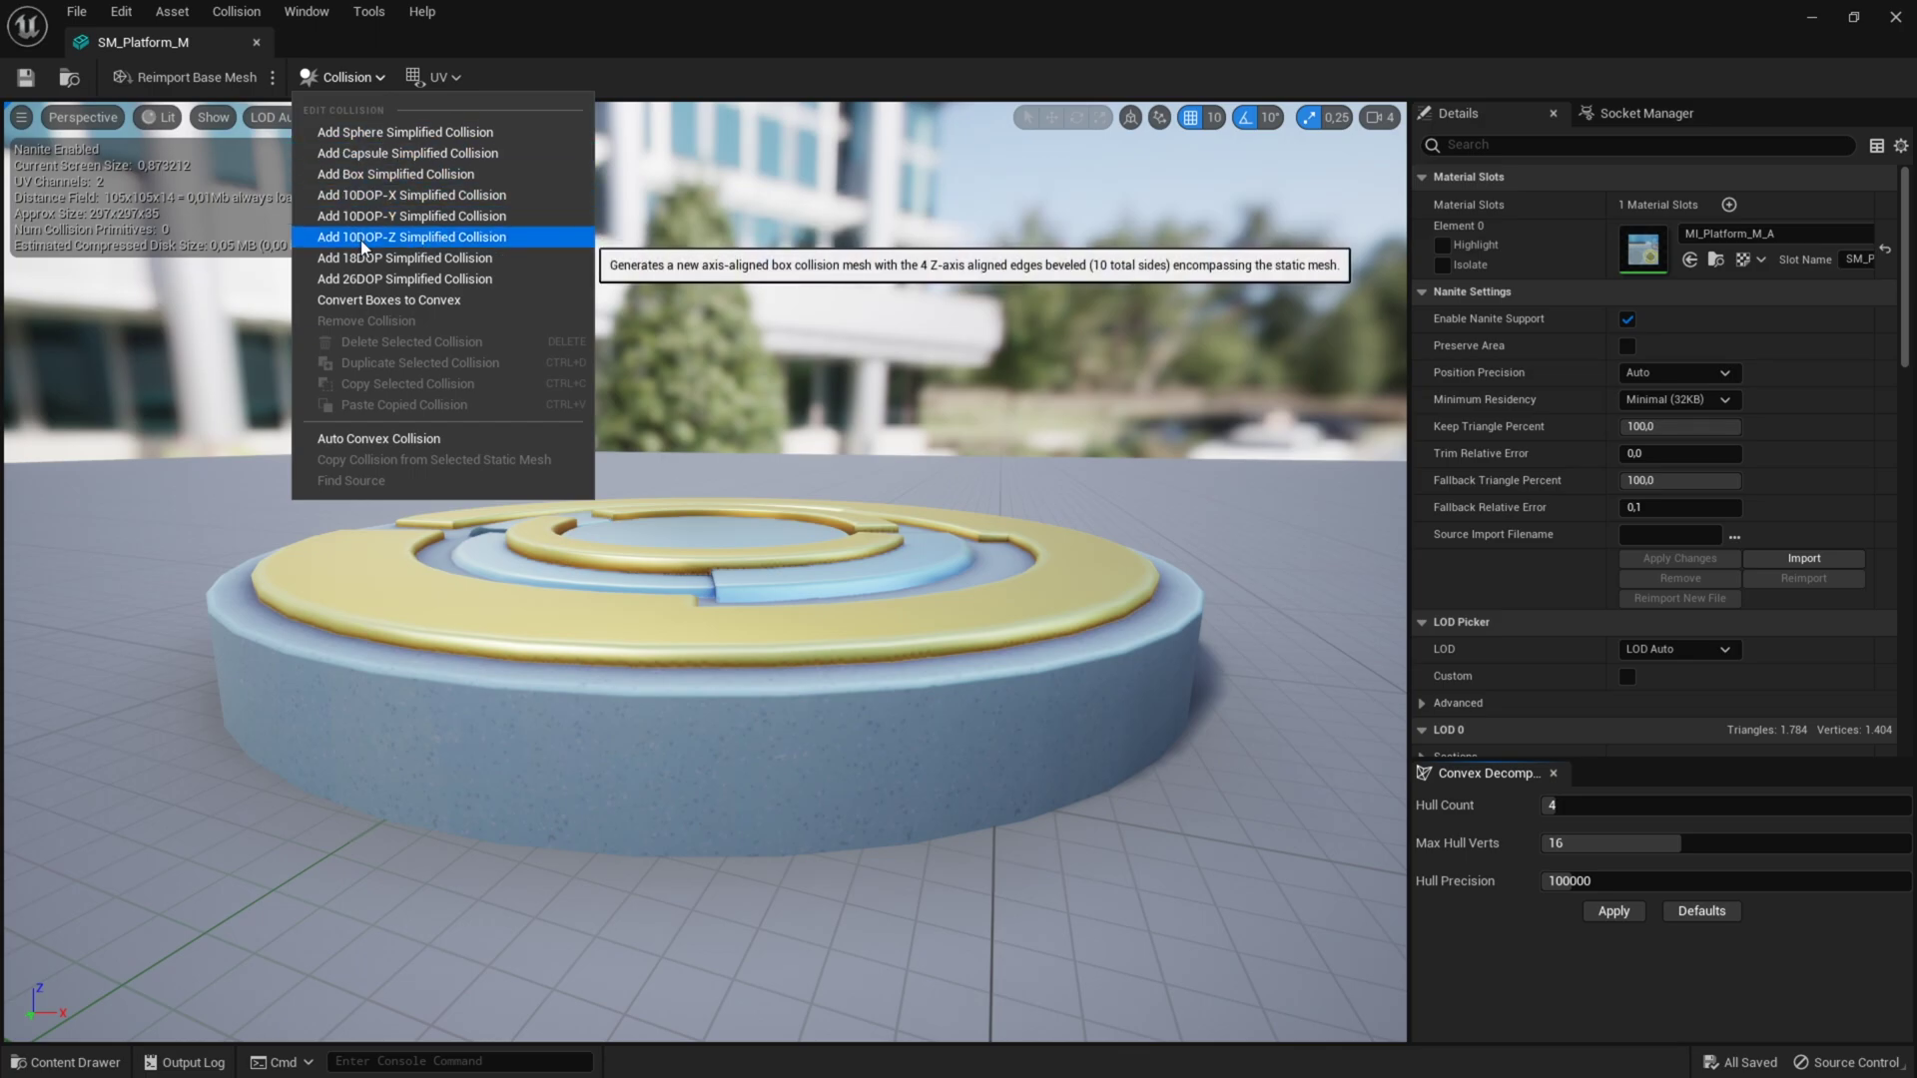
left_click(531, 239)
right_click_drag(829, 543, 830, 699)
left_click_drag(830, 619, 829, 542)
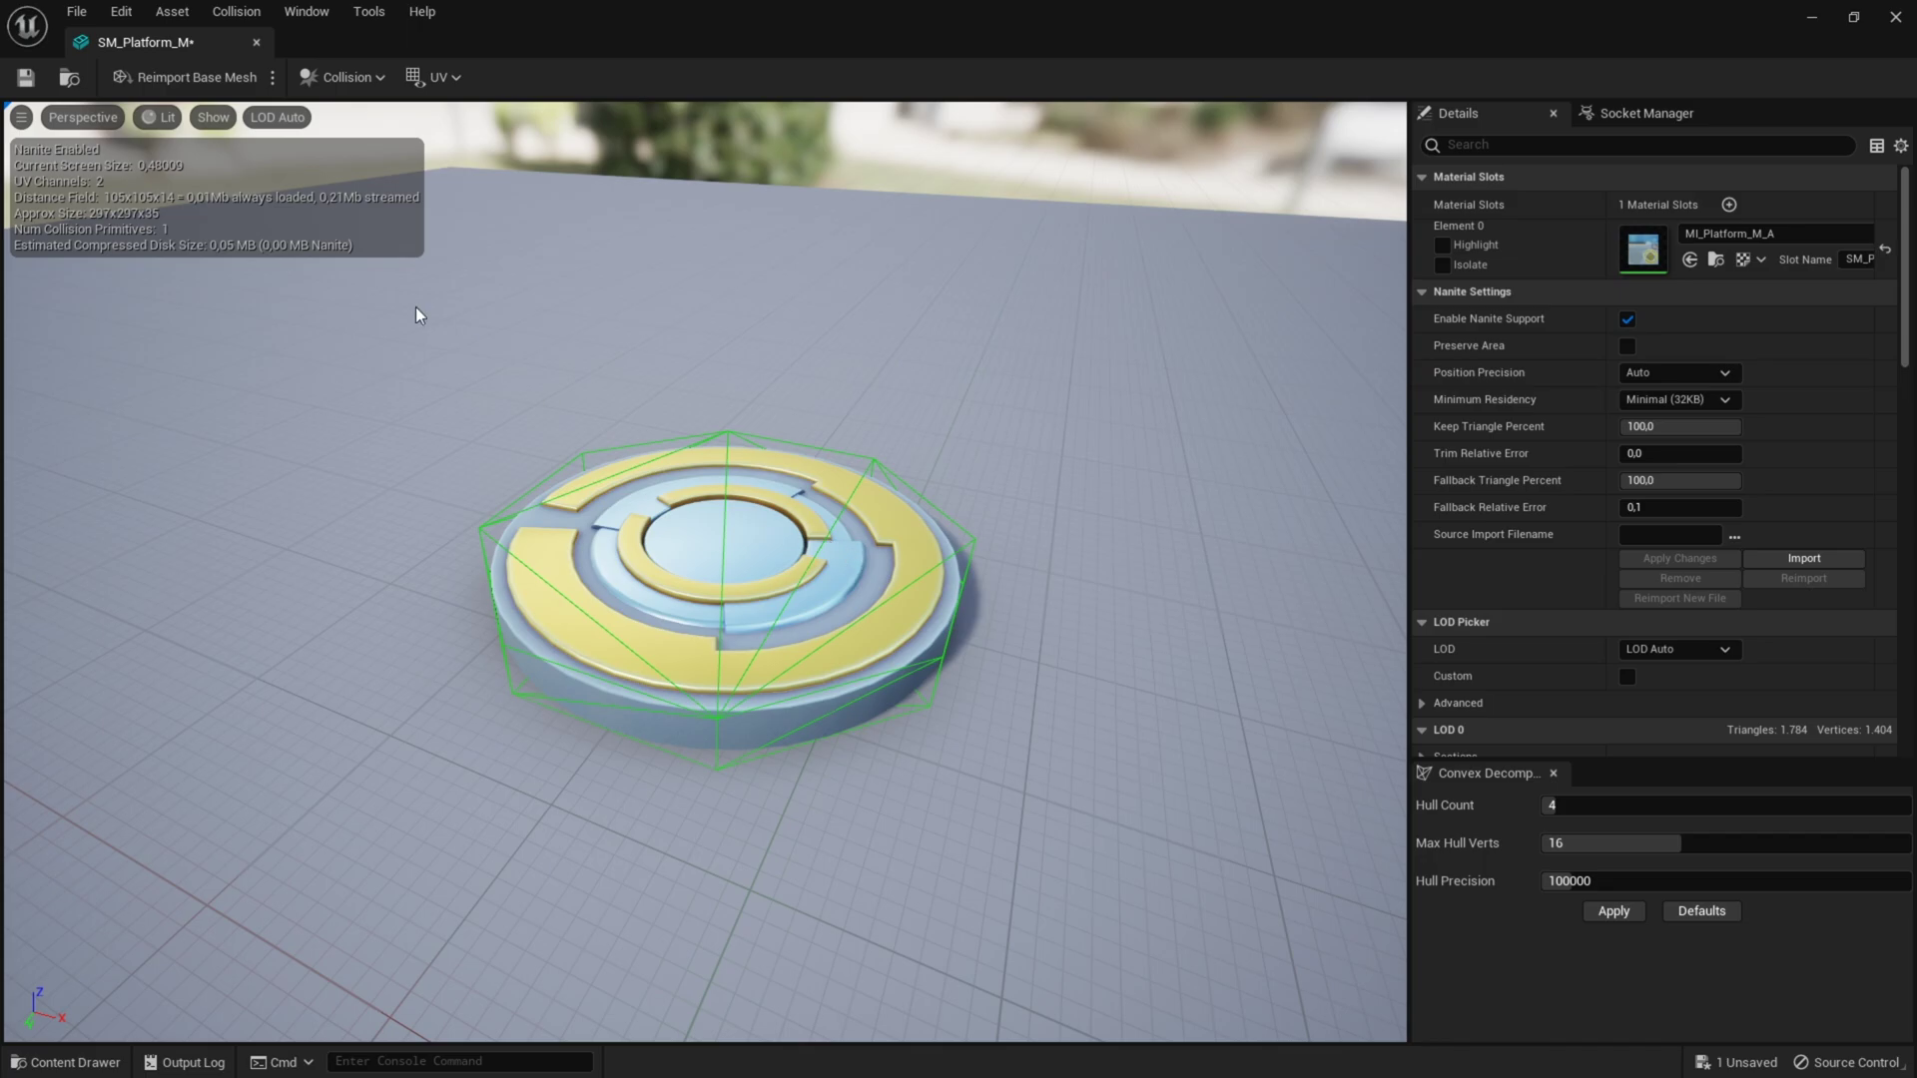
left_click(20, 86)
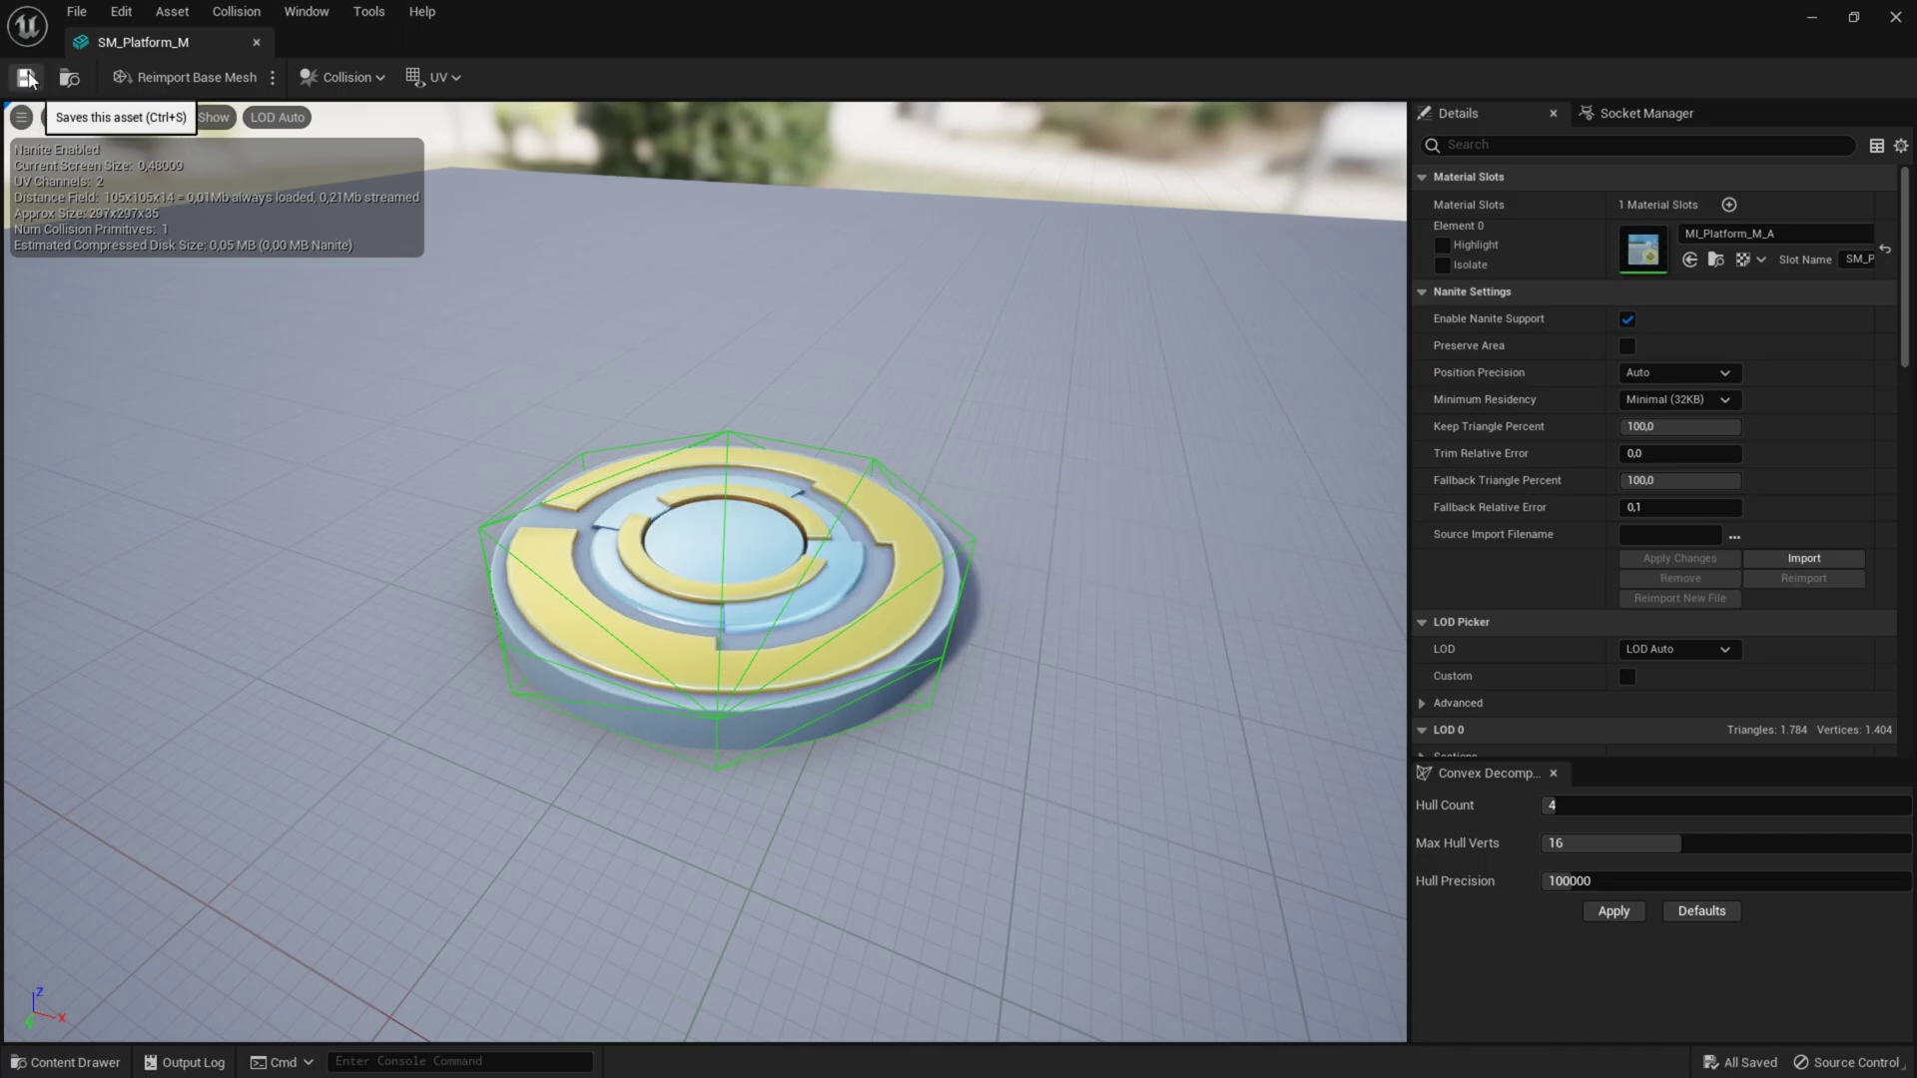
left_click(255, 42)
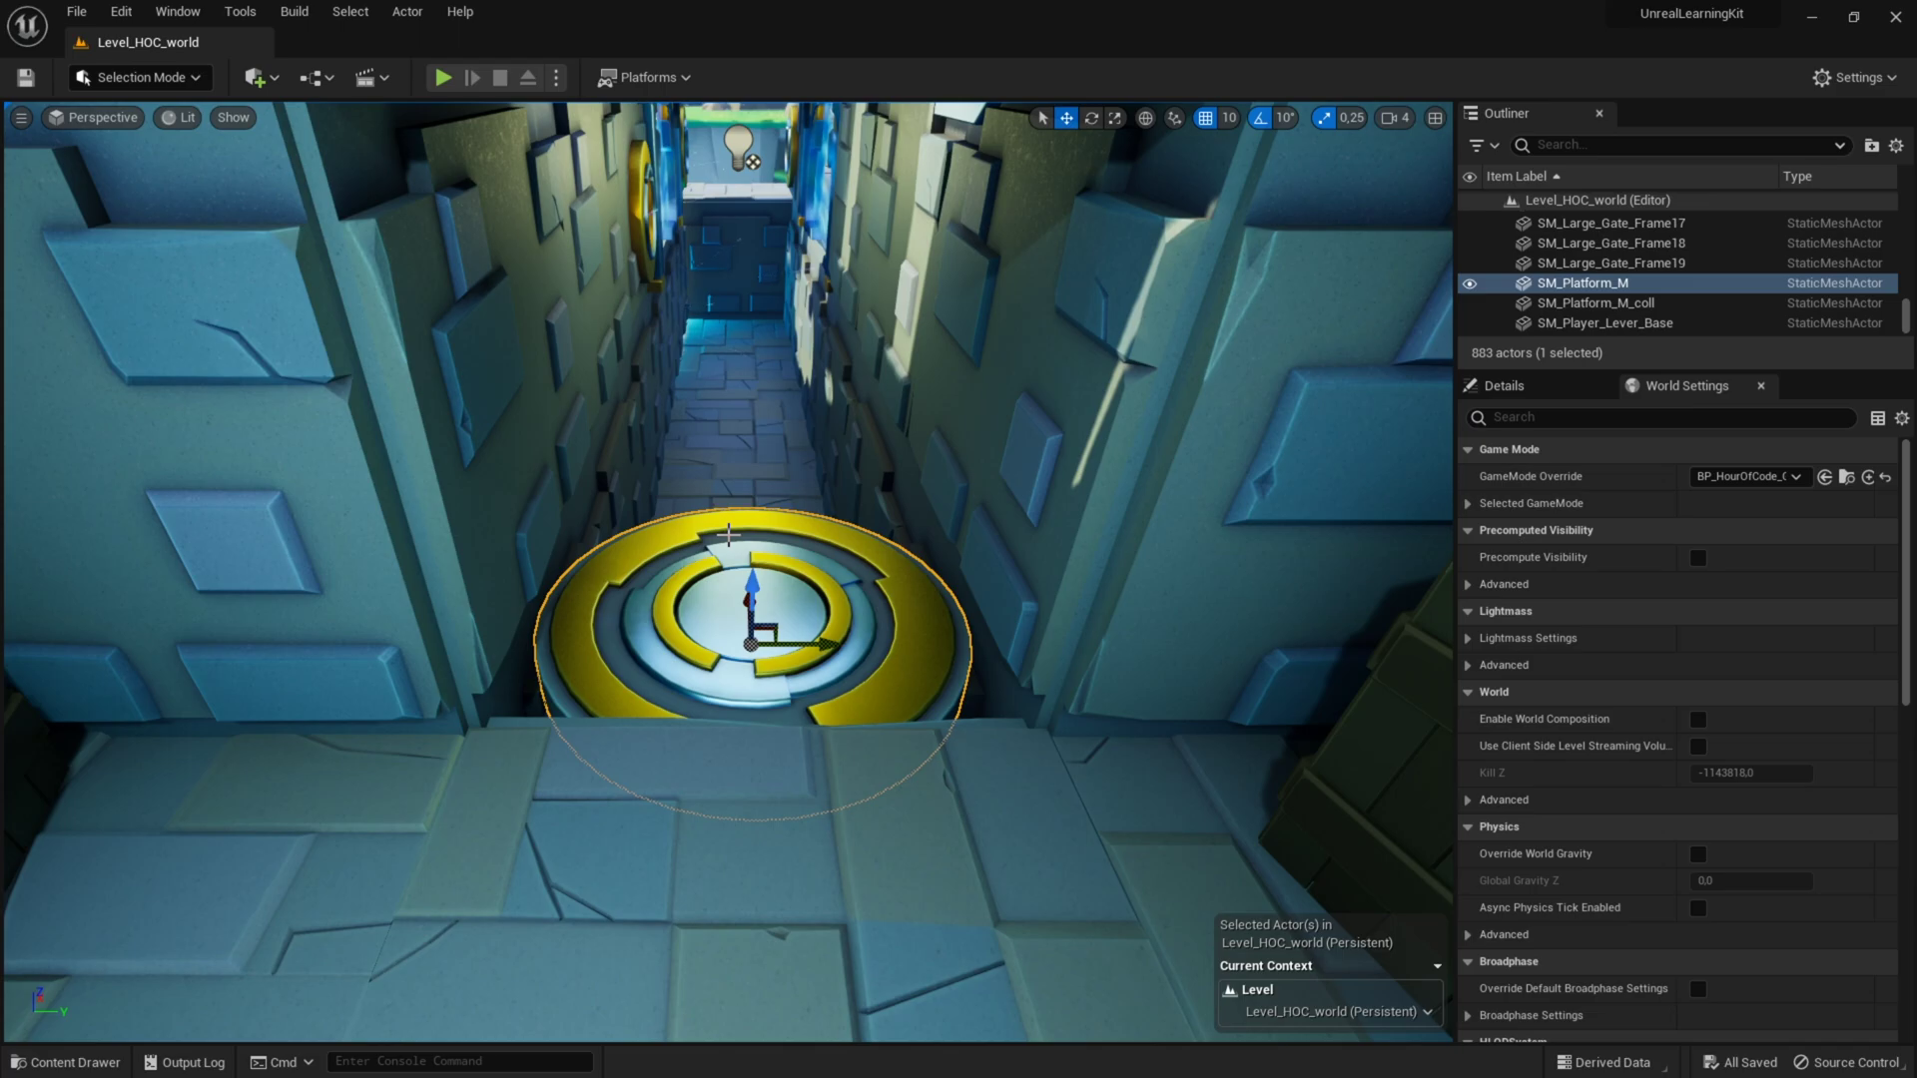
Show collision in the level viewport and inspect the collision outline around the round platform.
left_click(239, 119)
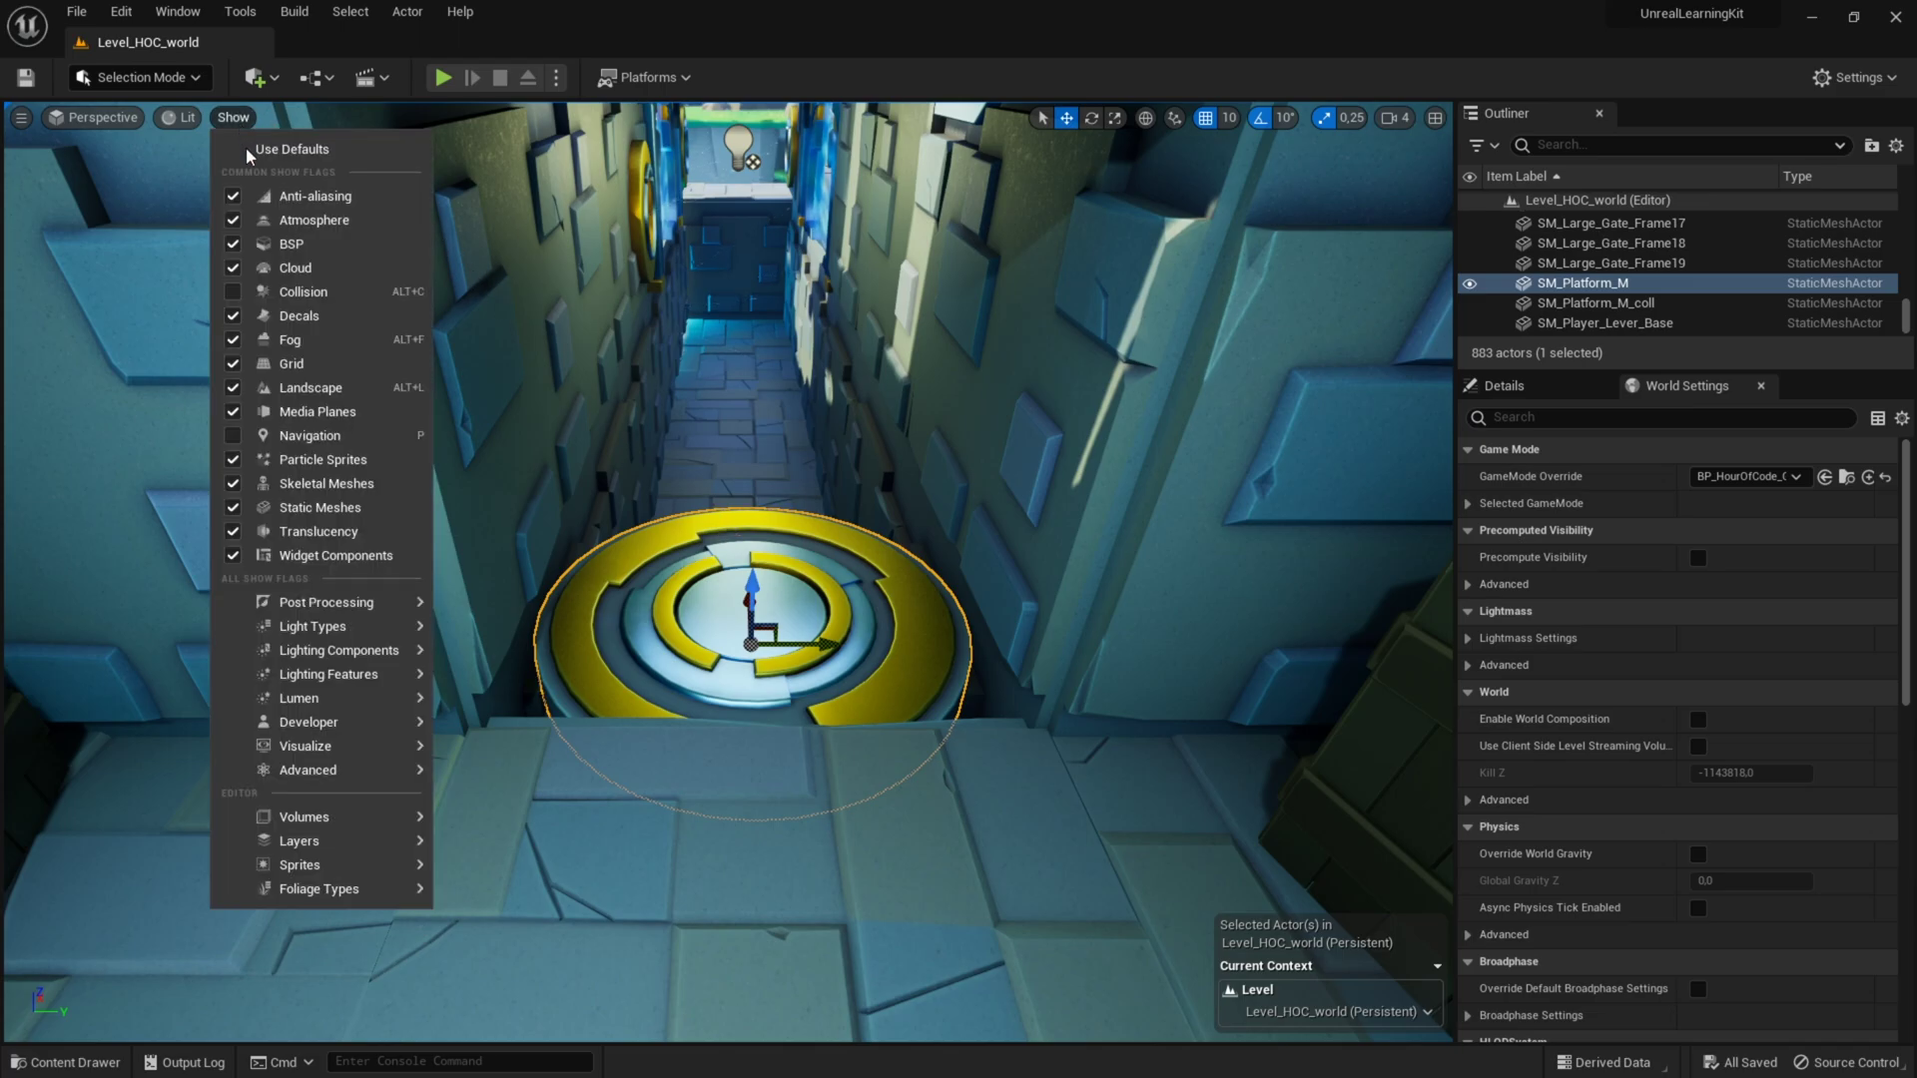
left_click(319, 290)
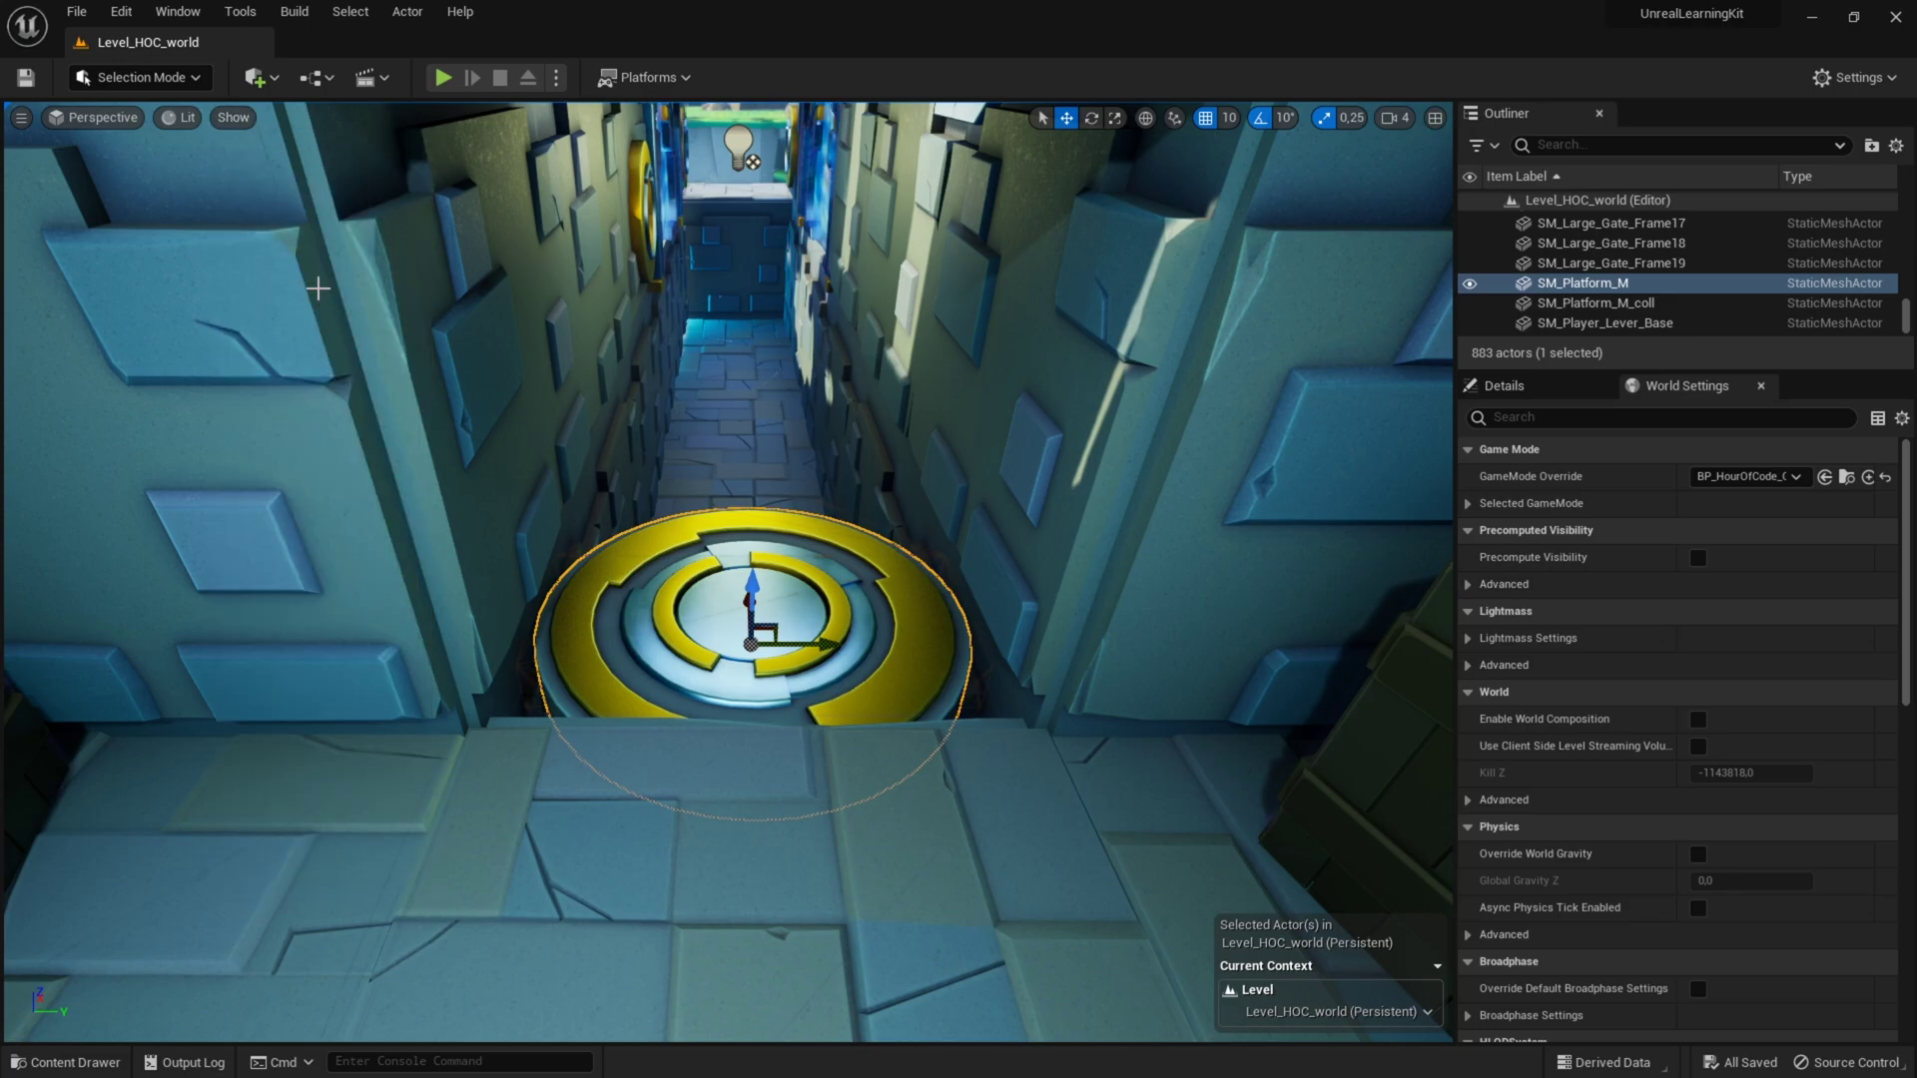
right_click_drag(762, 536, 1248, 545)
key("f")
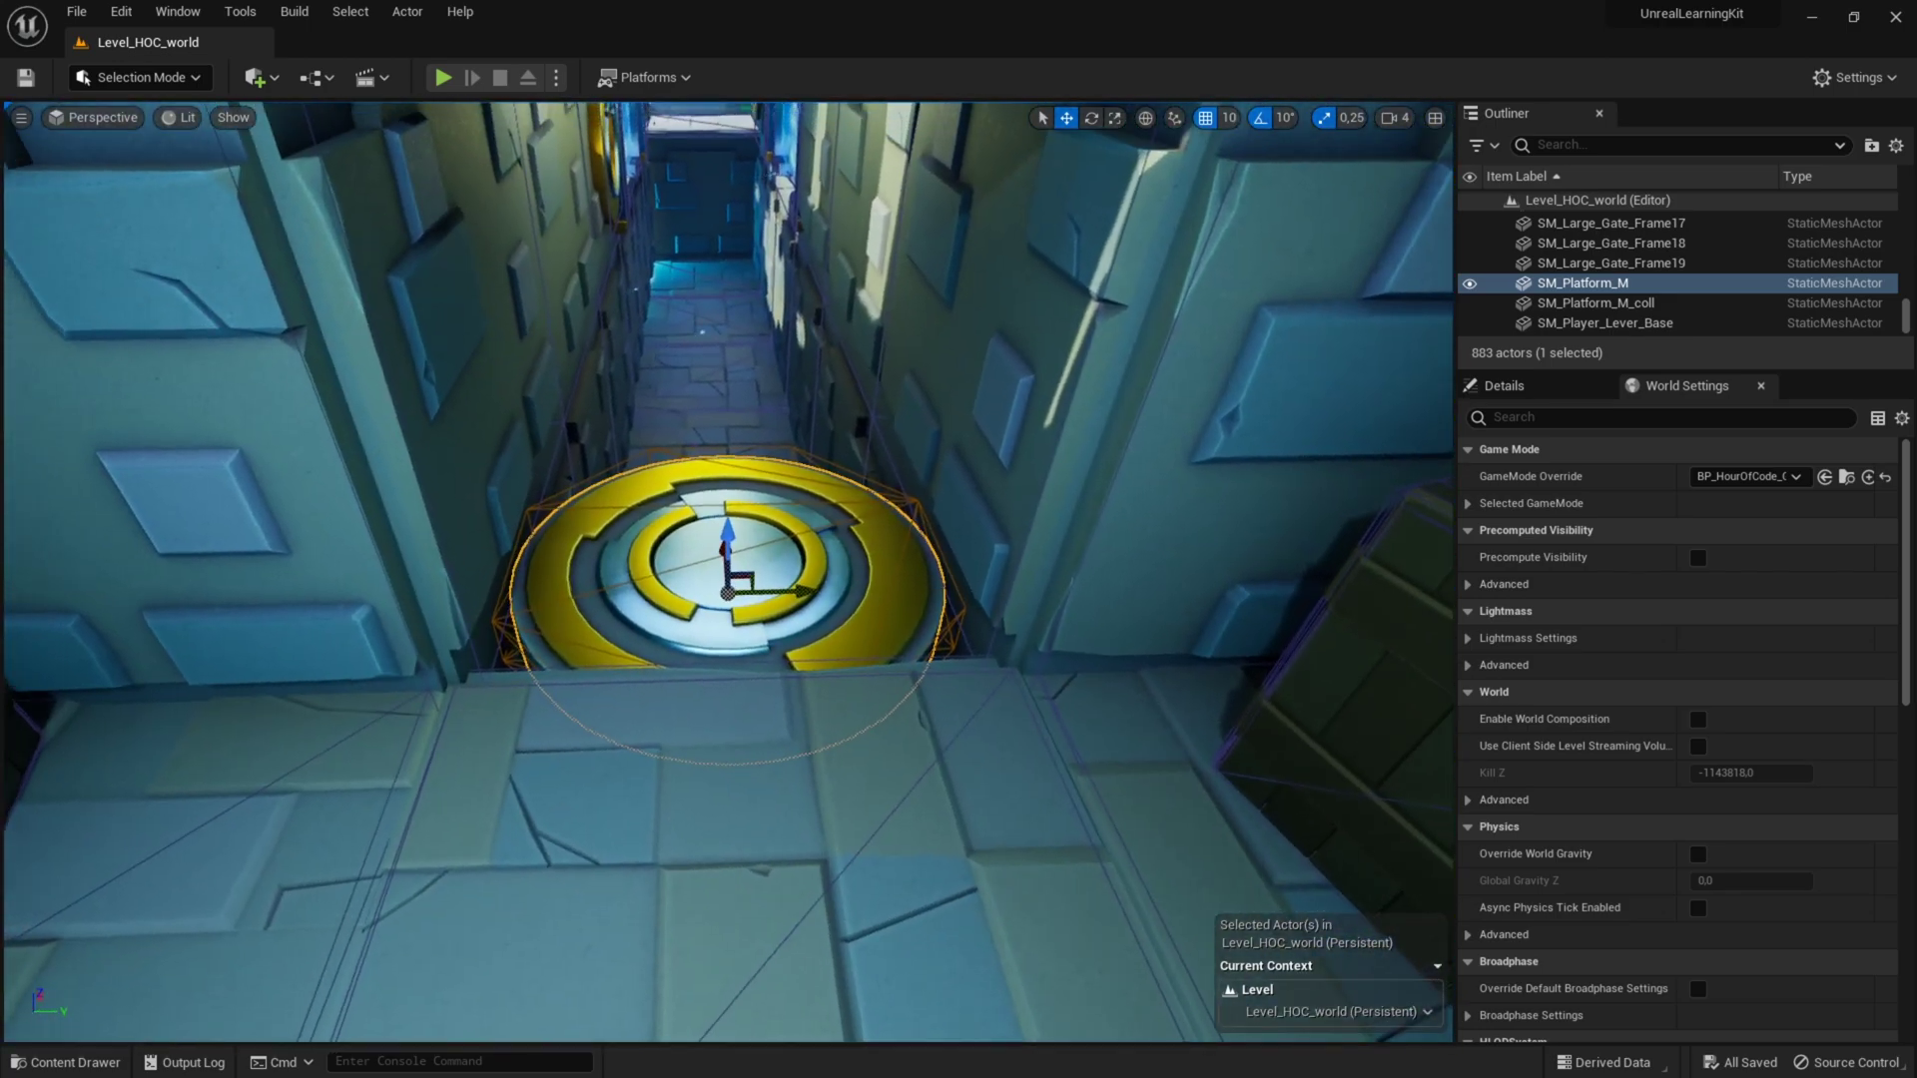
right_click_drag(777, 531, 755, 504)
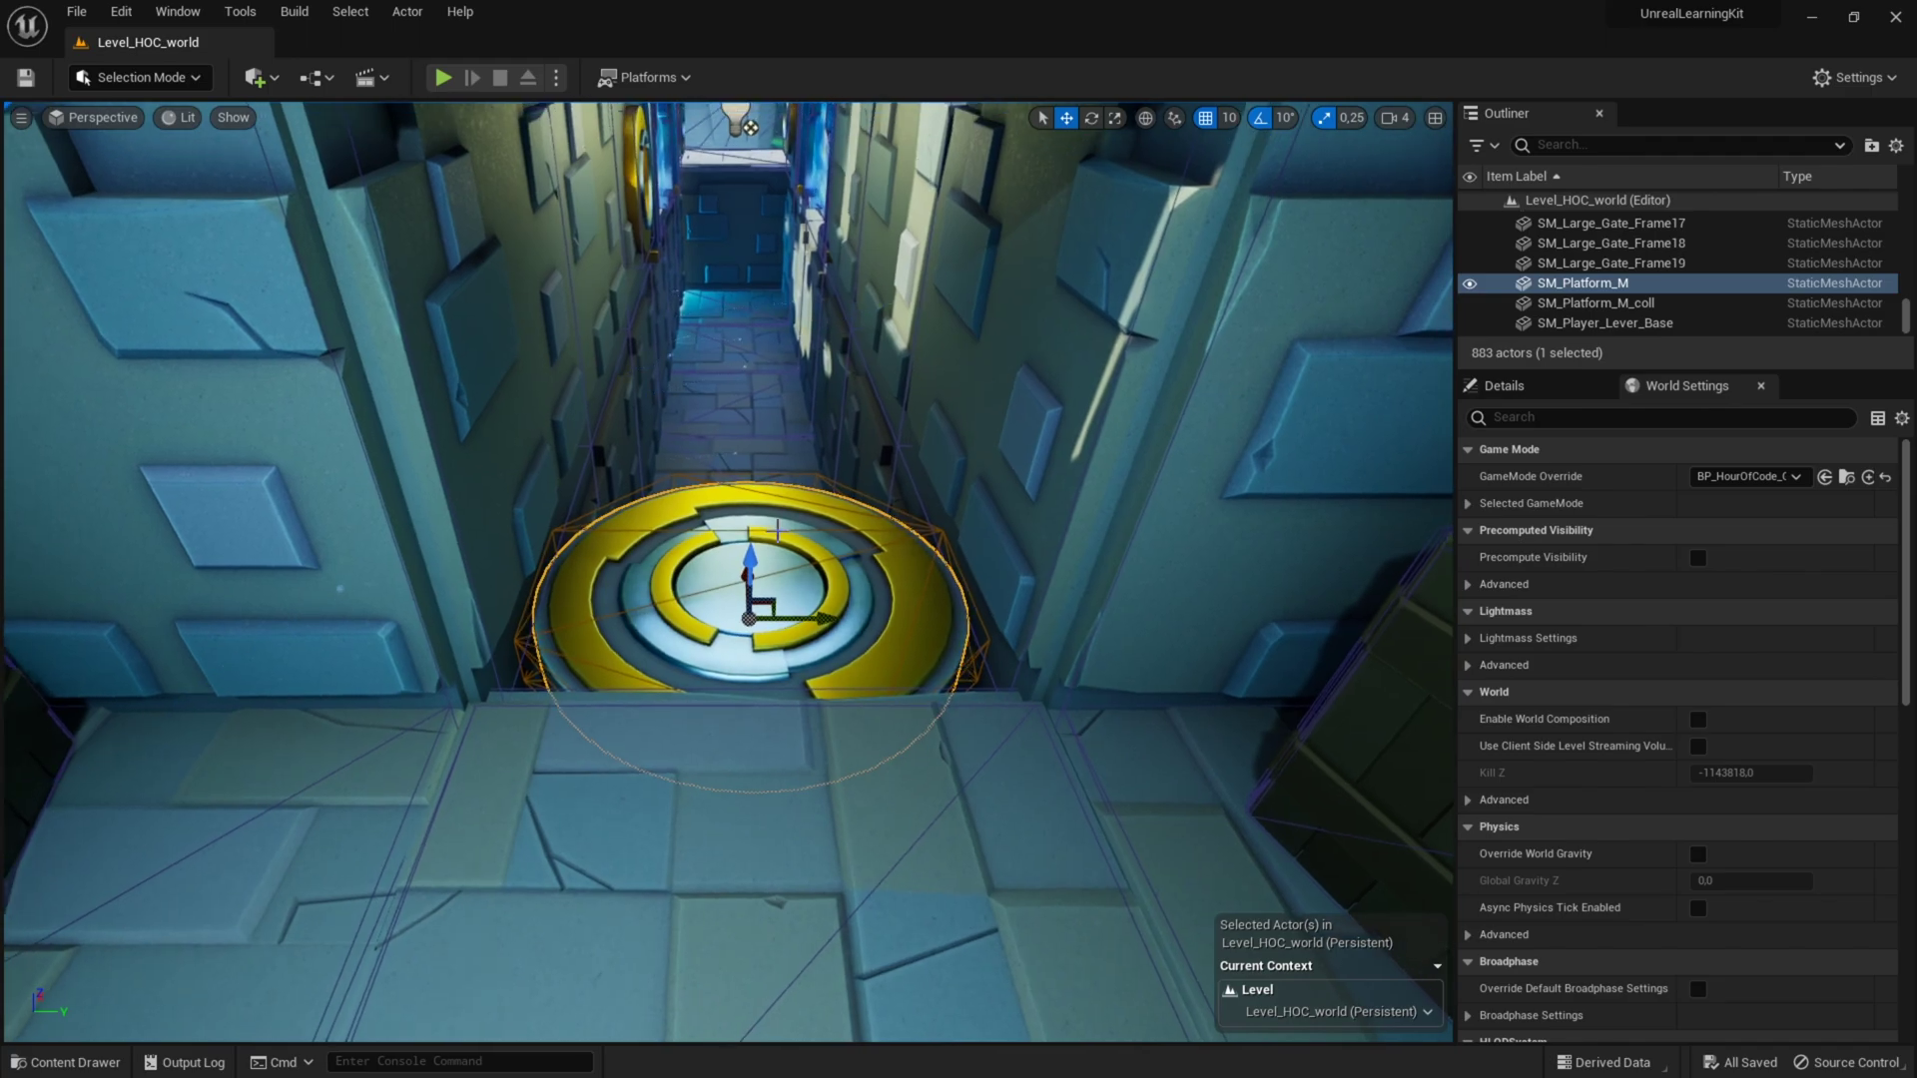
right_click(774, 534)
left_click(759, 514)
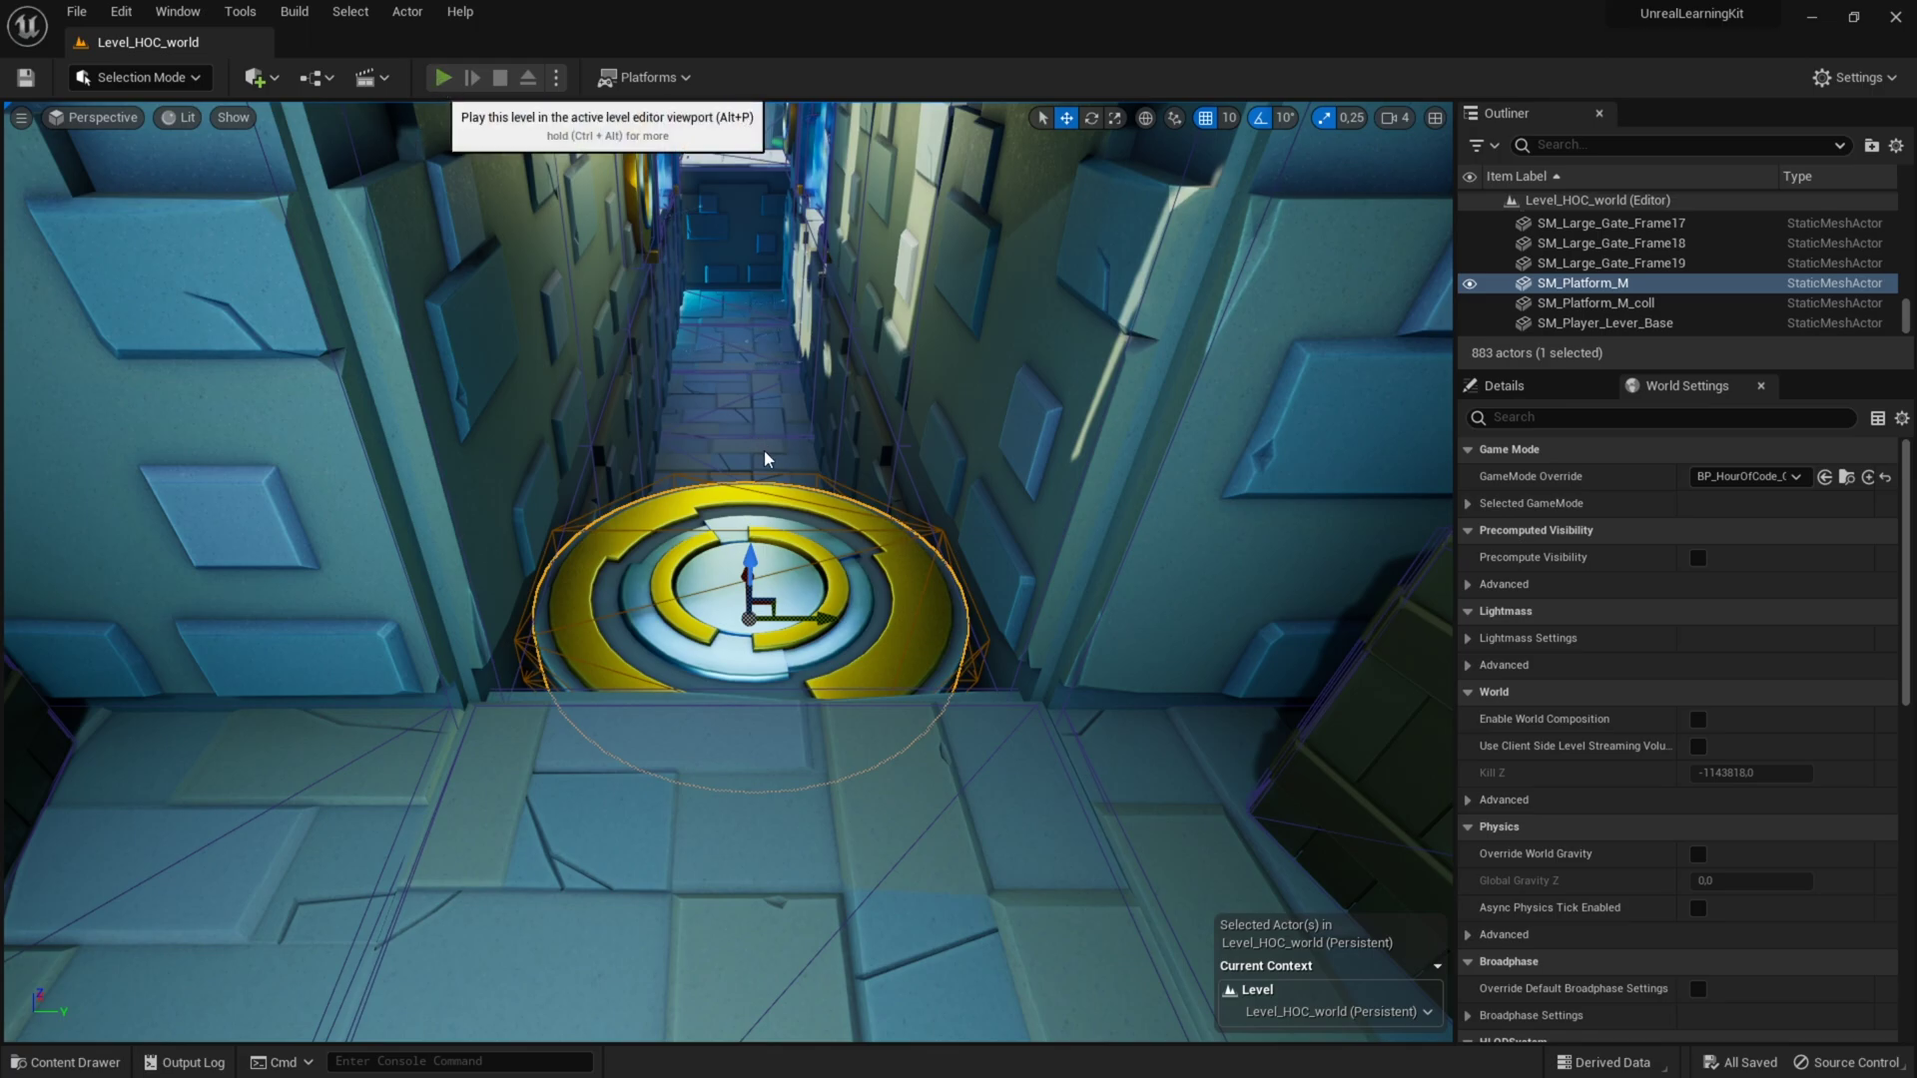
Play the level to test standing and jumping on the round platform, and stop the session.
key("alt+p")
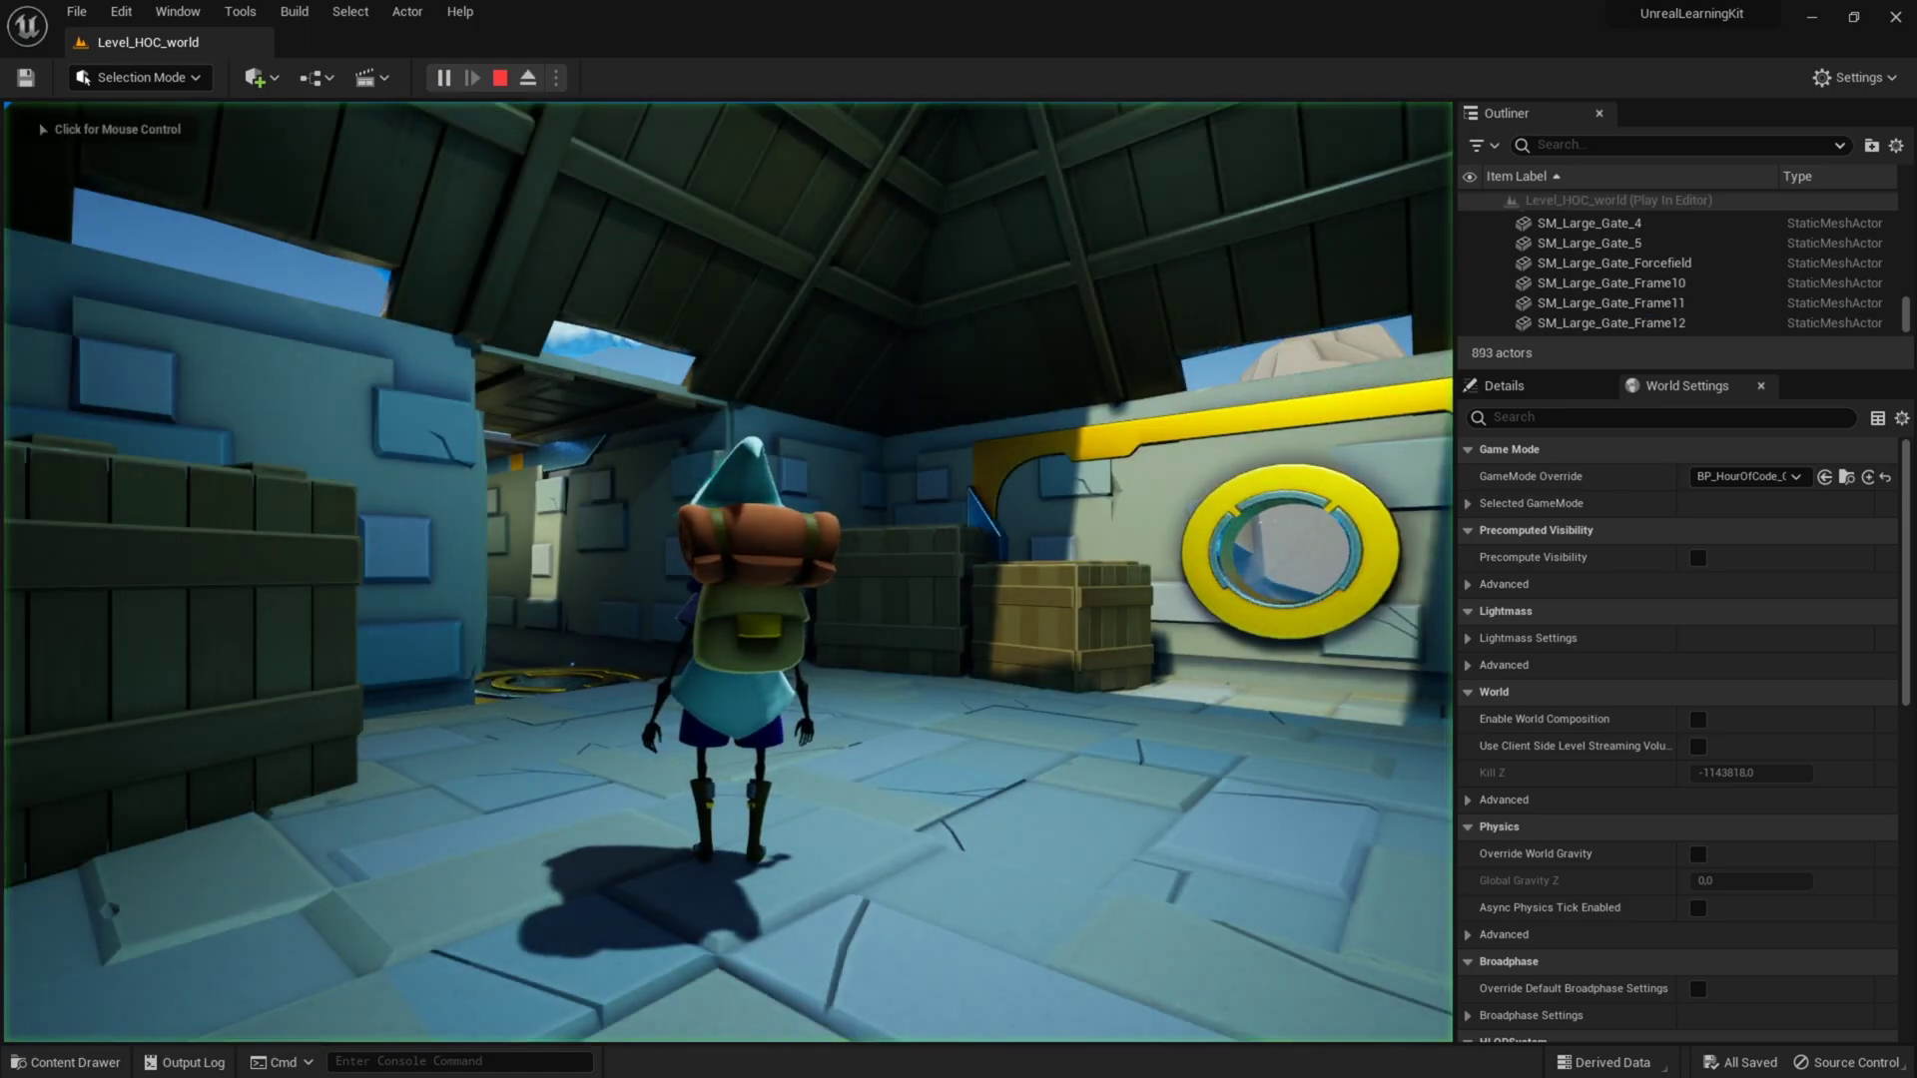
key("w")
key("space")
key("space")
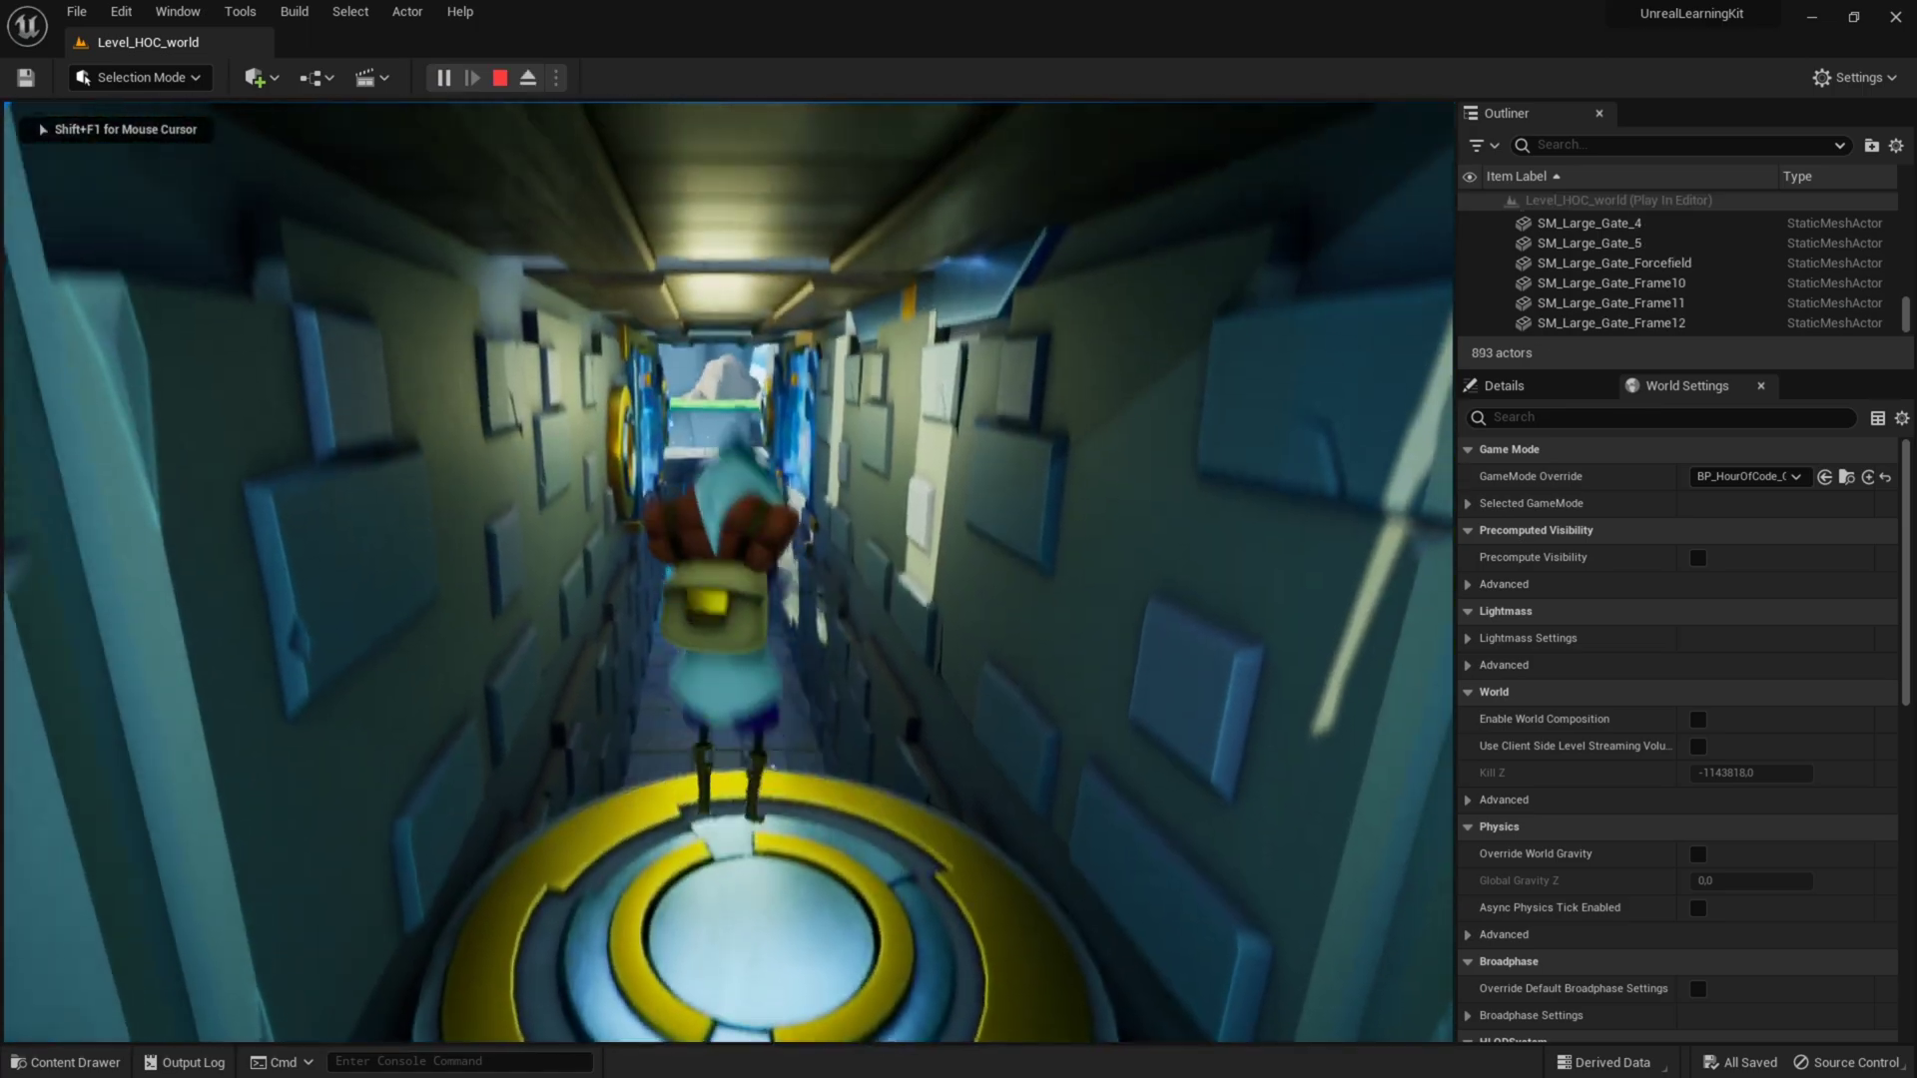
key("space")
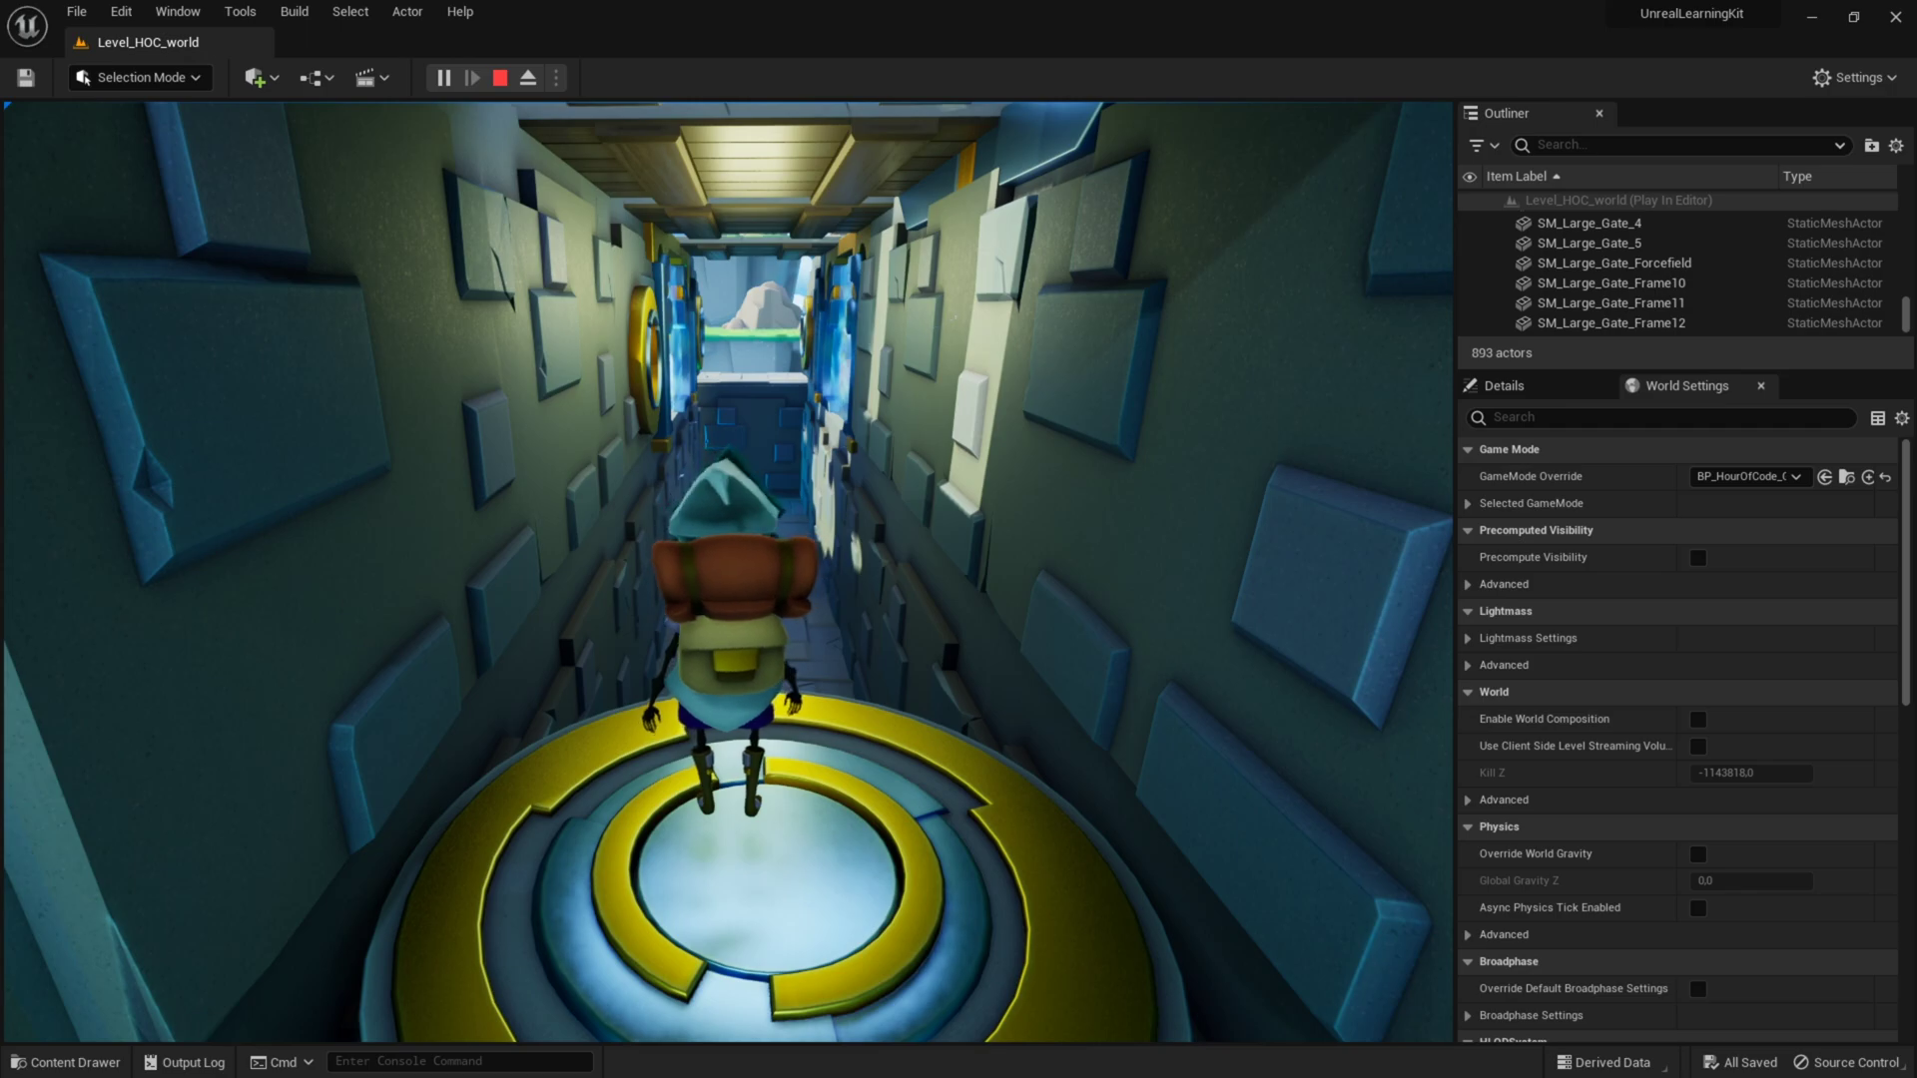
key("Escape")
Duplicate the round platform and place the copy farther along the corridor.
right_click_drag(723, 672, 842, 633)
key("s")
key("w")
key("a")
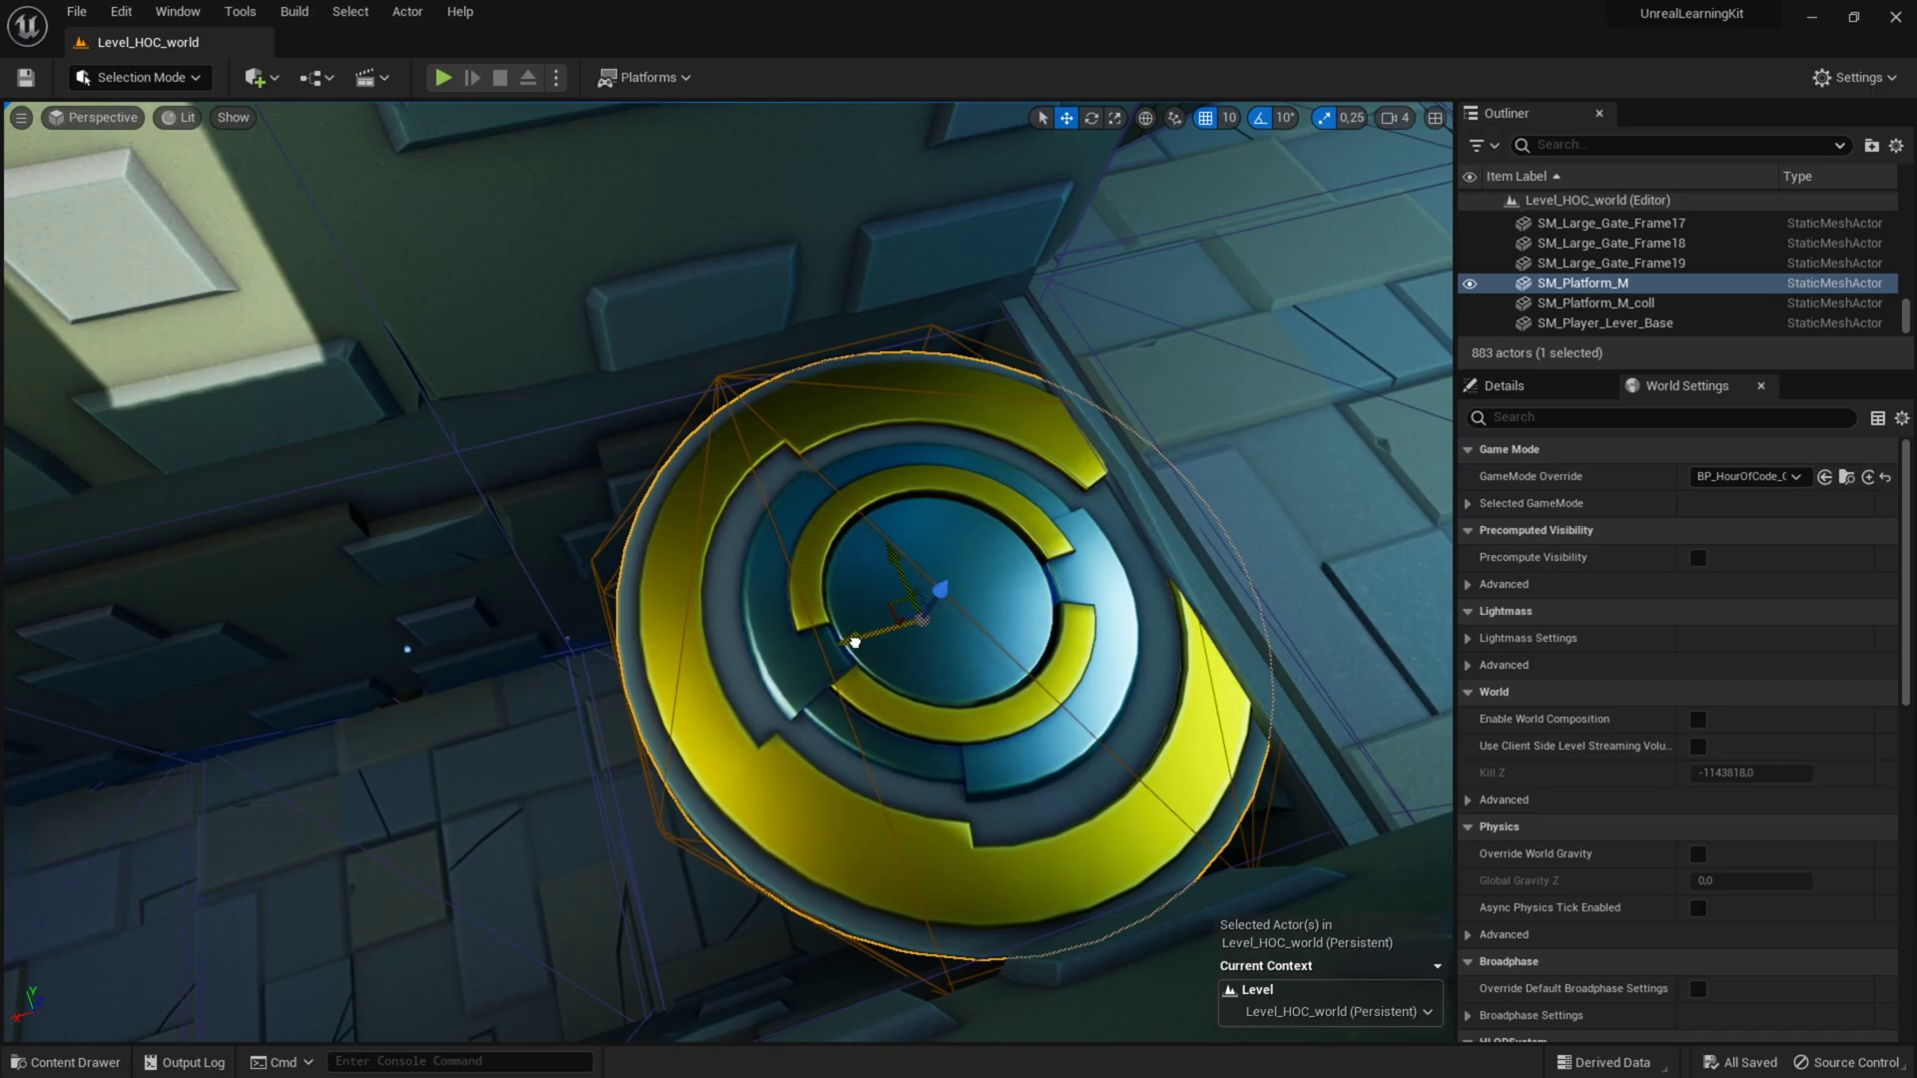
left_click_drag(855, 642, 229, 711, "alt")
key("f")
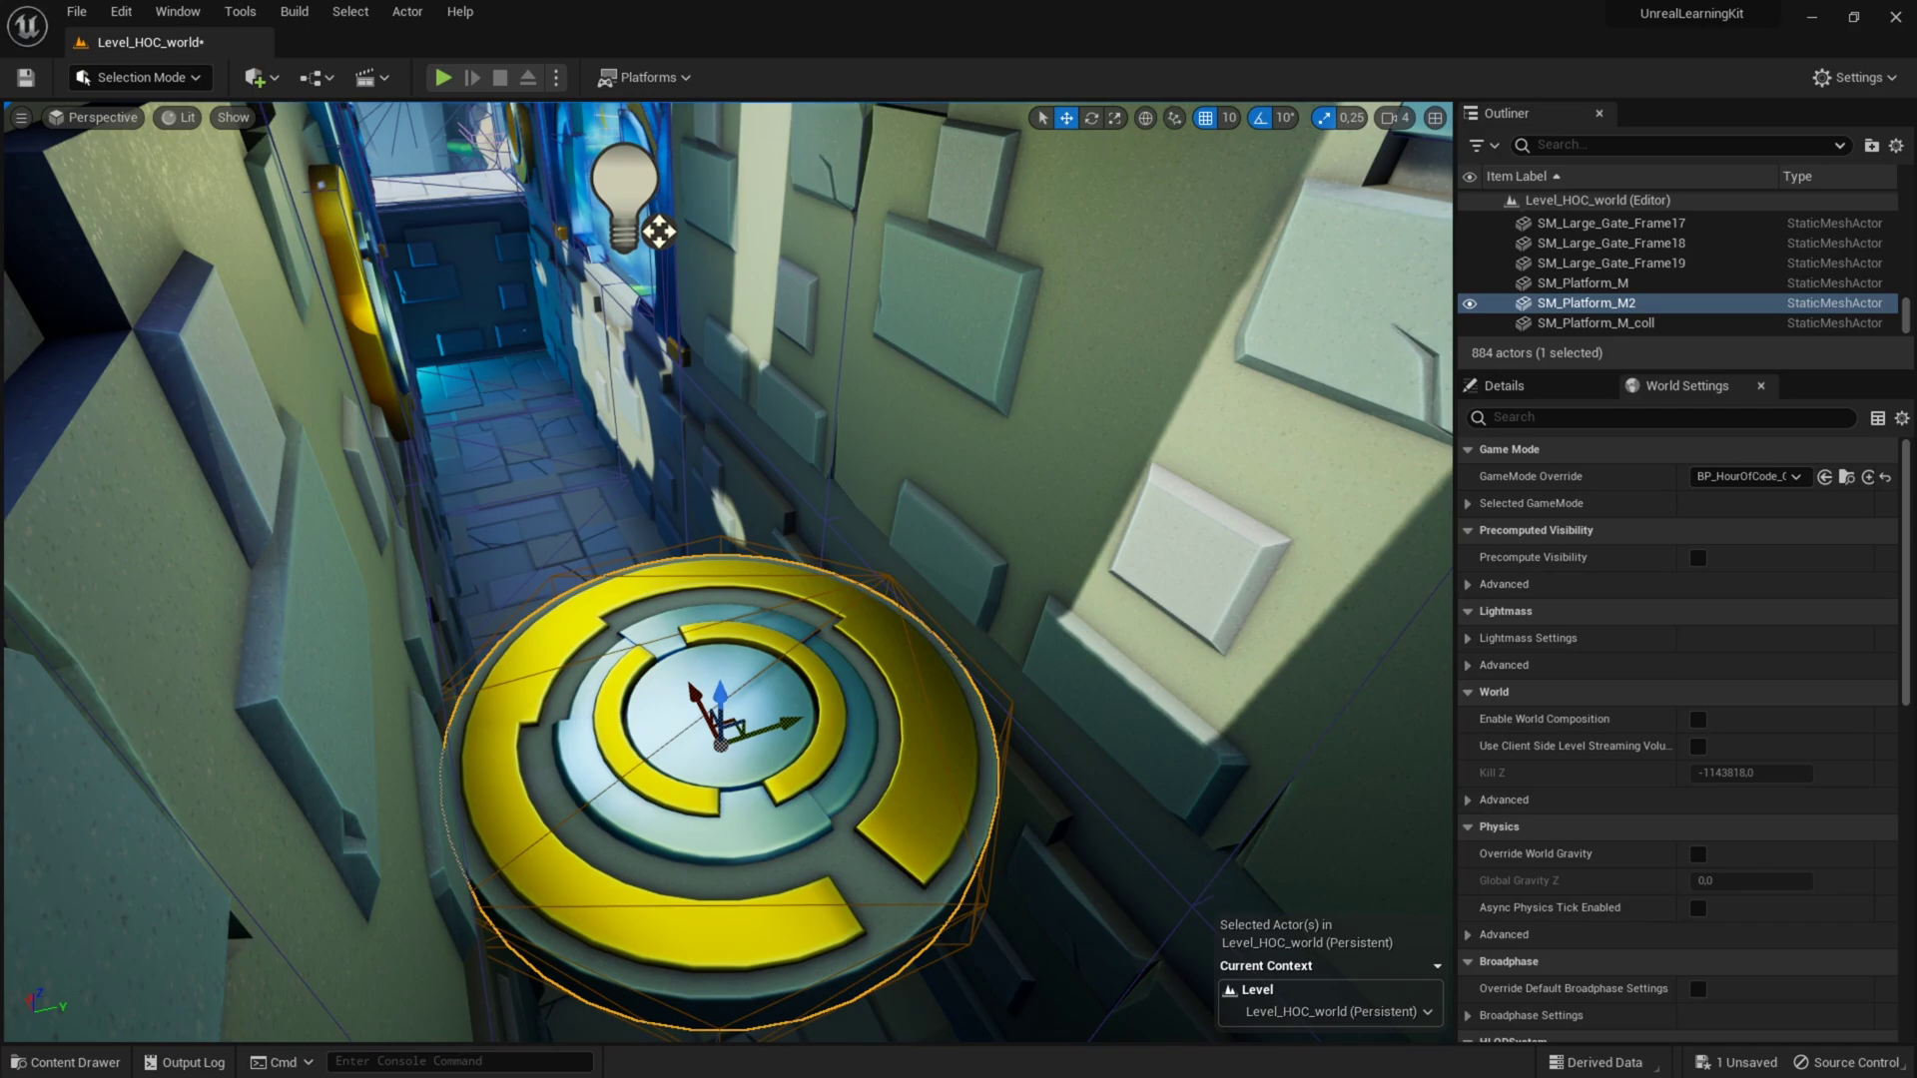
Place three more copies of the platform in a row, extending the path toward the corridor's far end.
right_click_drag(559, 664, 809, 664)
left_click_drag(808, 664, 62, 845, "alt")
right_click_drag(62, 845, 693, 715)
left_click_drag(578, 635, 217, 423, "alt")
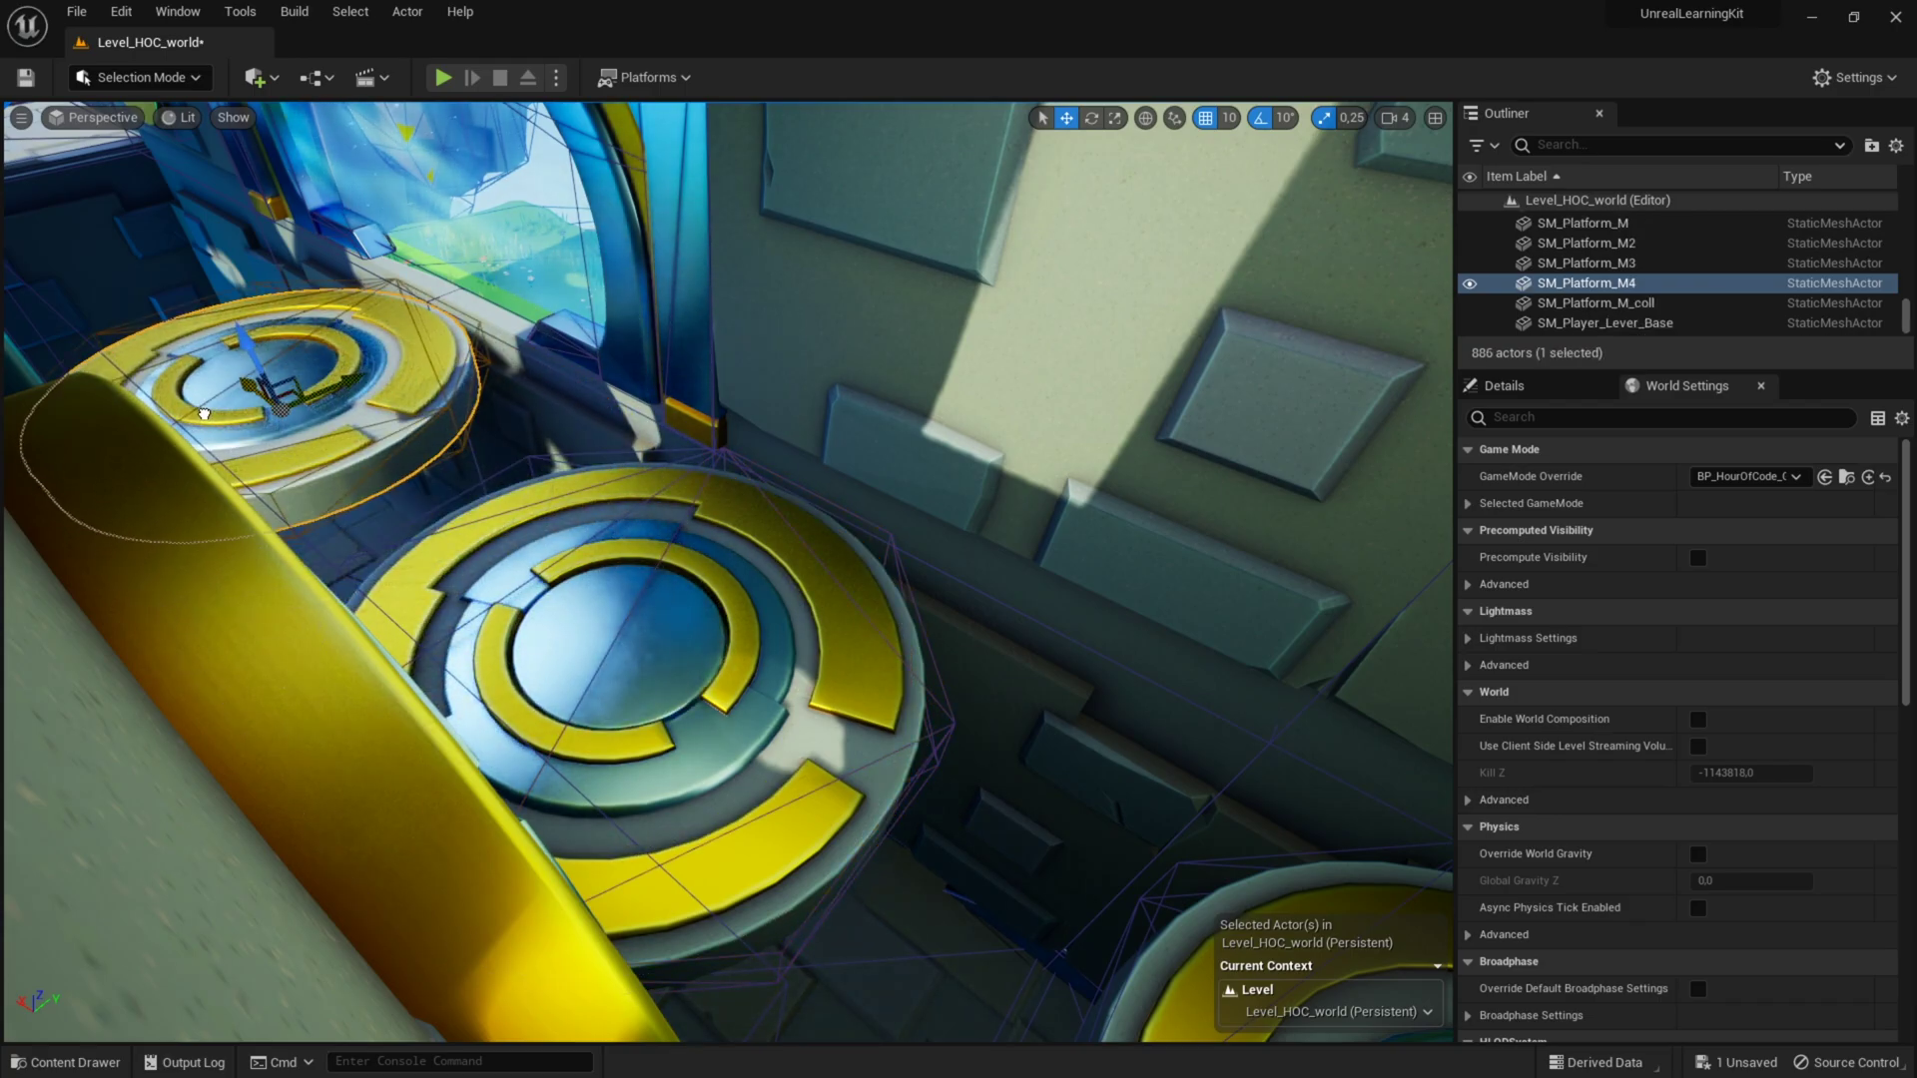
right_click_drag(205, 413, 330, 413)
key("f")
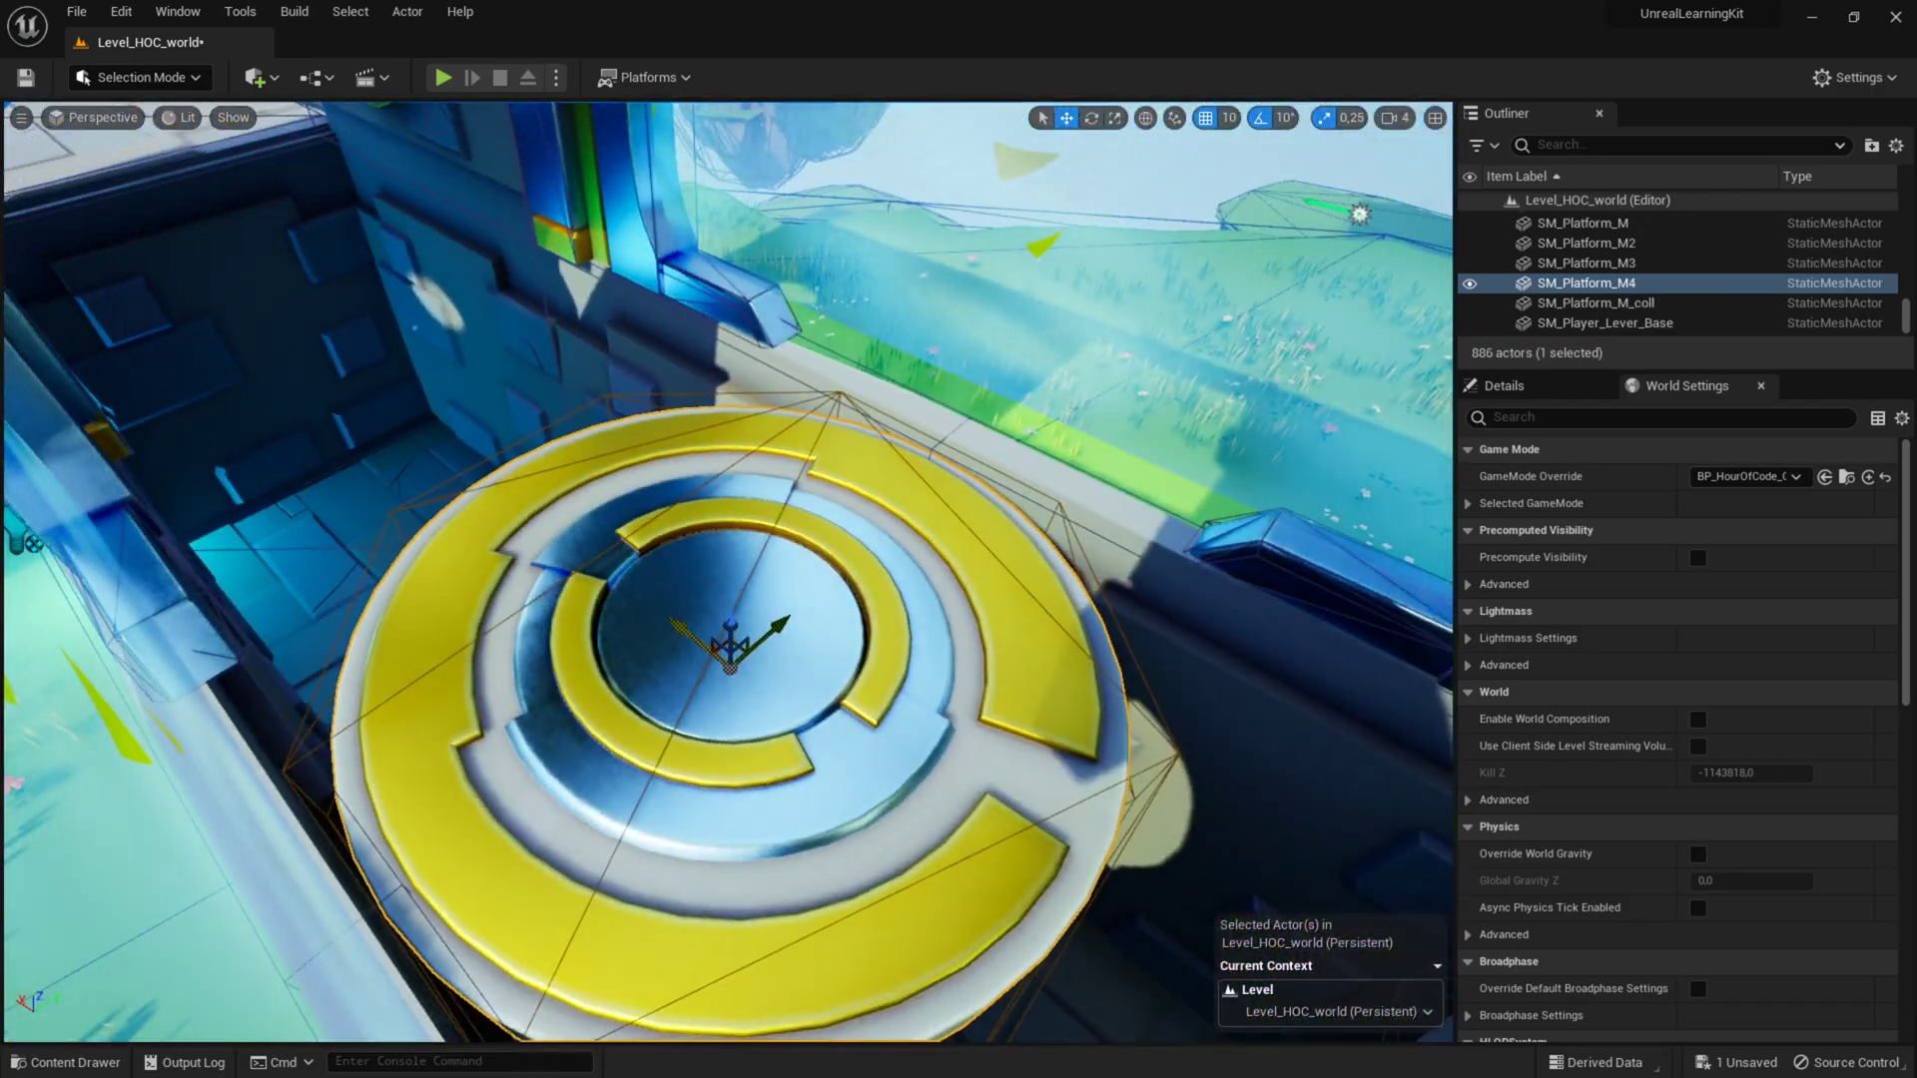
left_click_drag(744, 627, 262, 341, "alt")
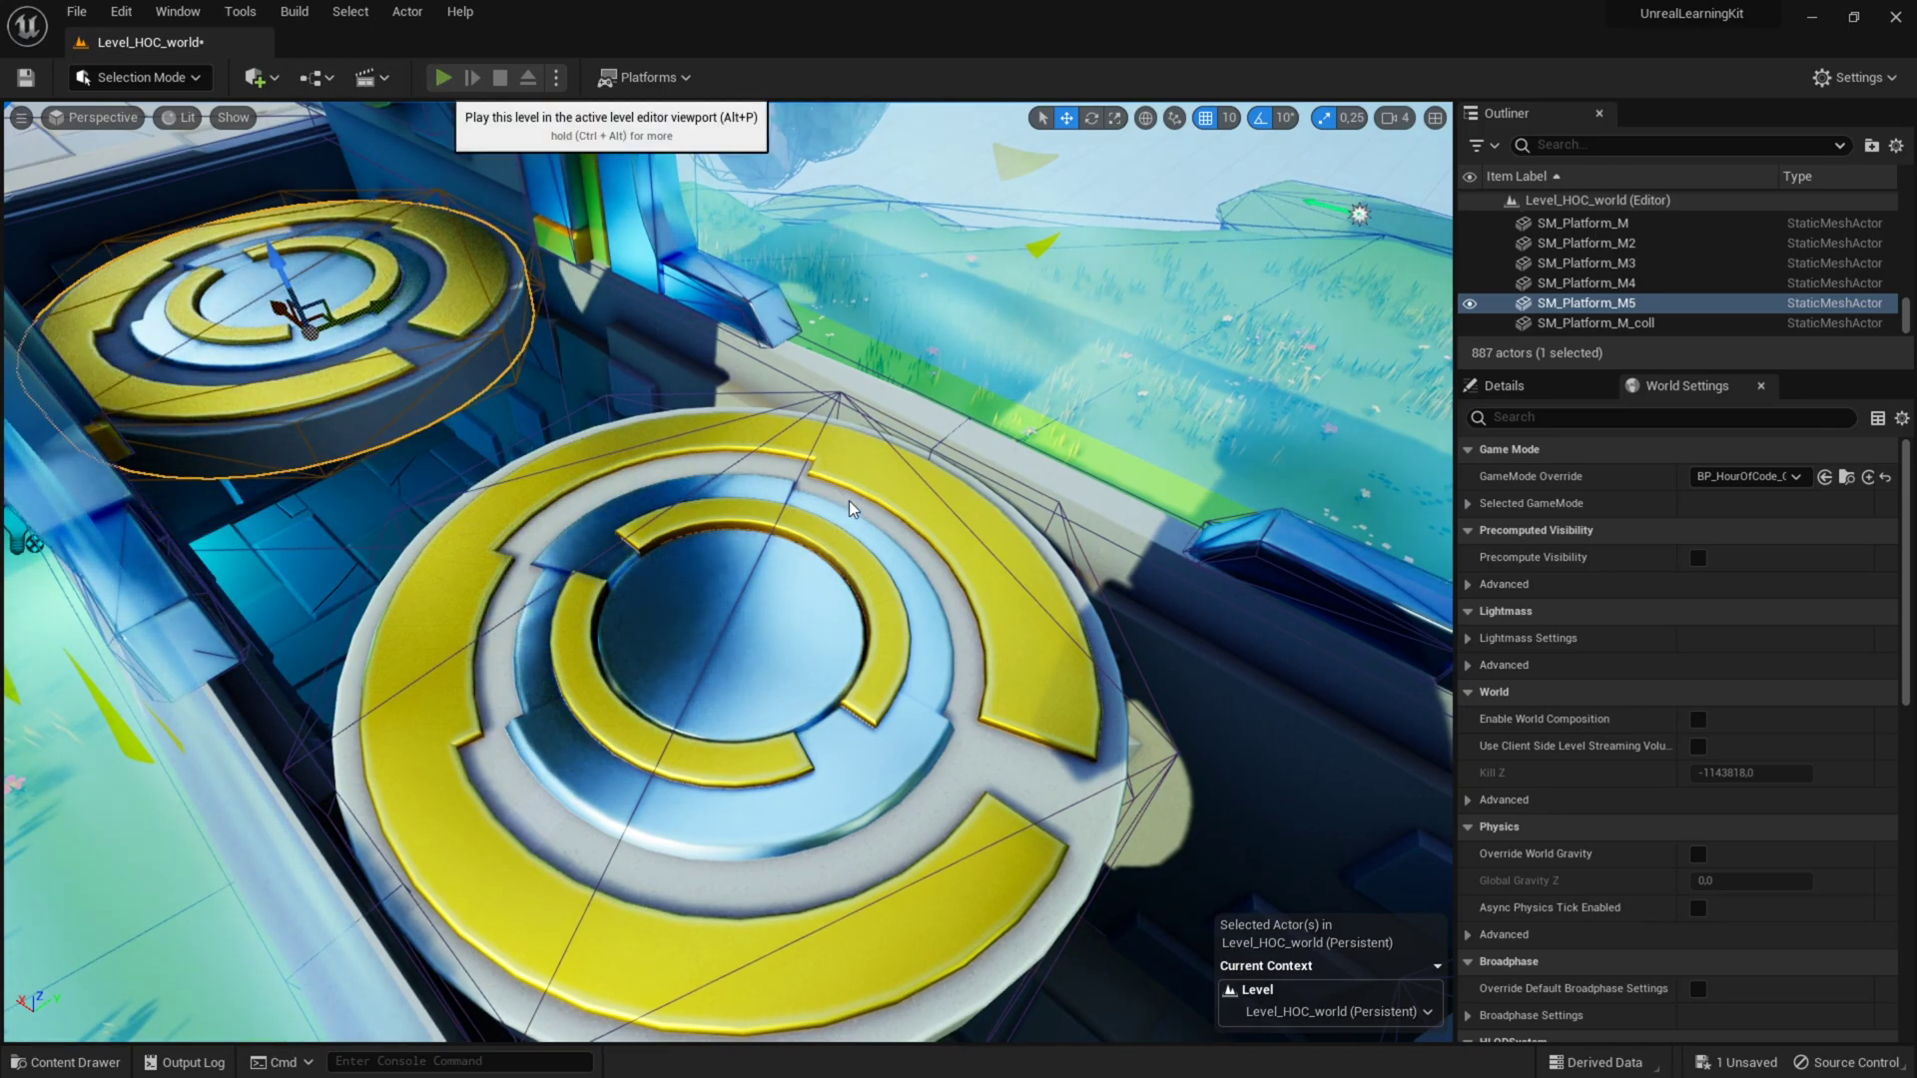
Play the level to jump across the row of round platforms and check the corridor floor, and stop the session.
key("alt+p")
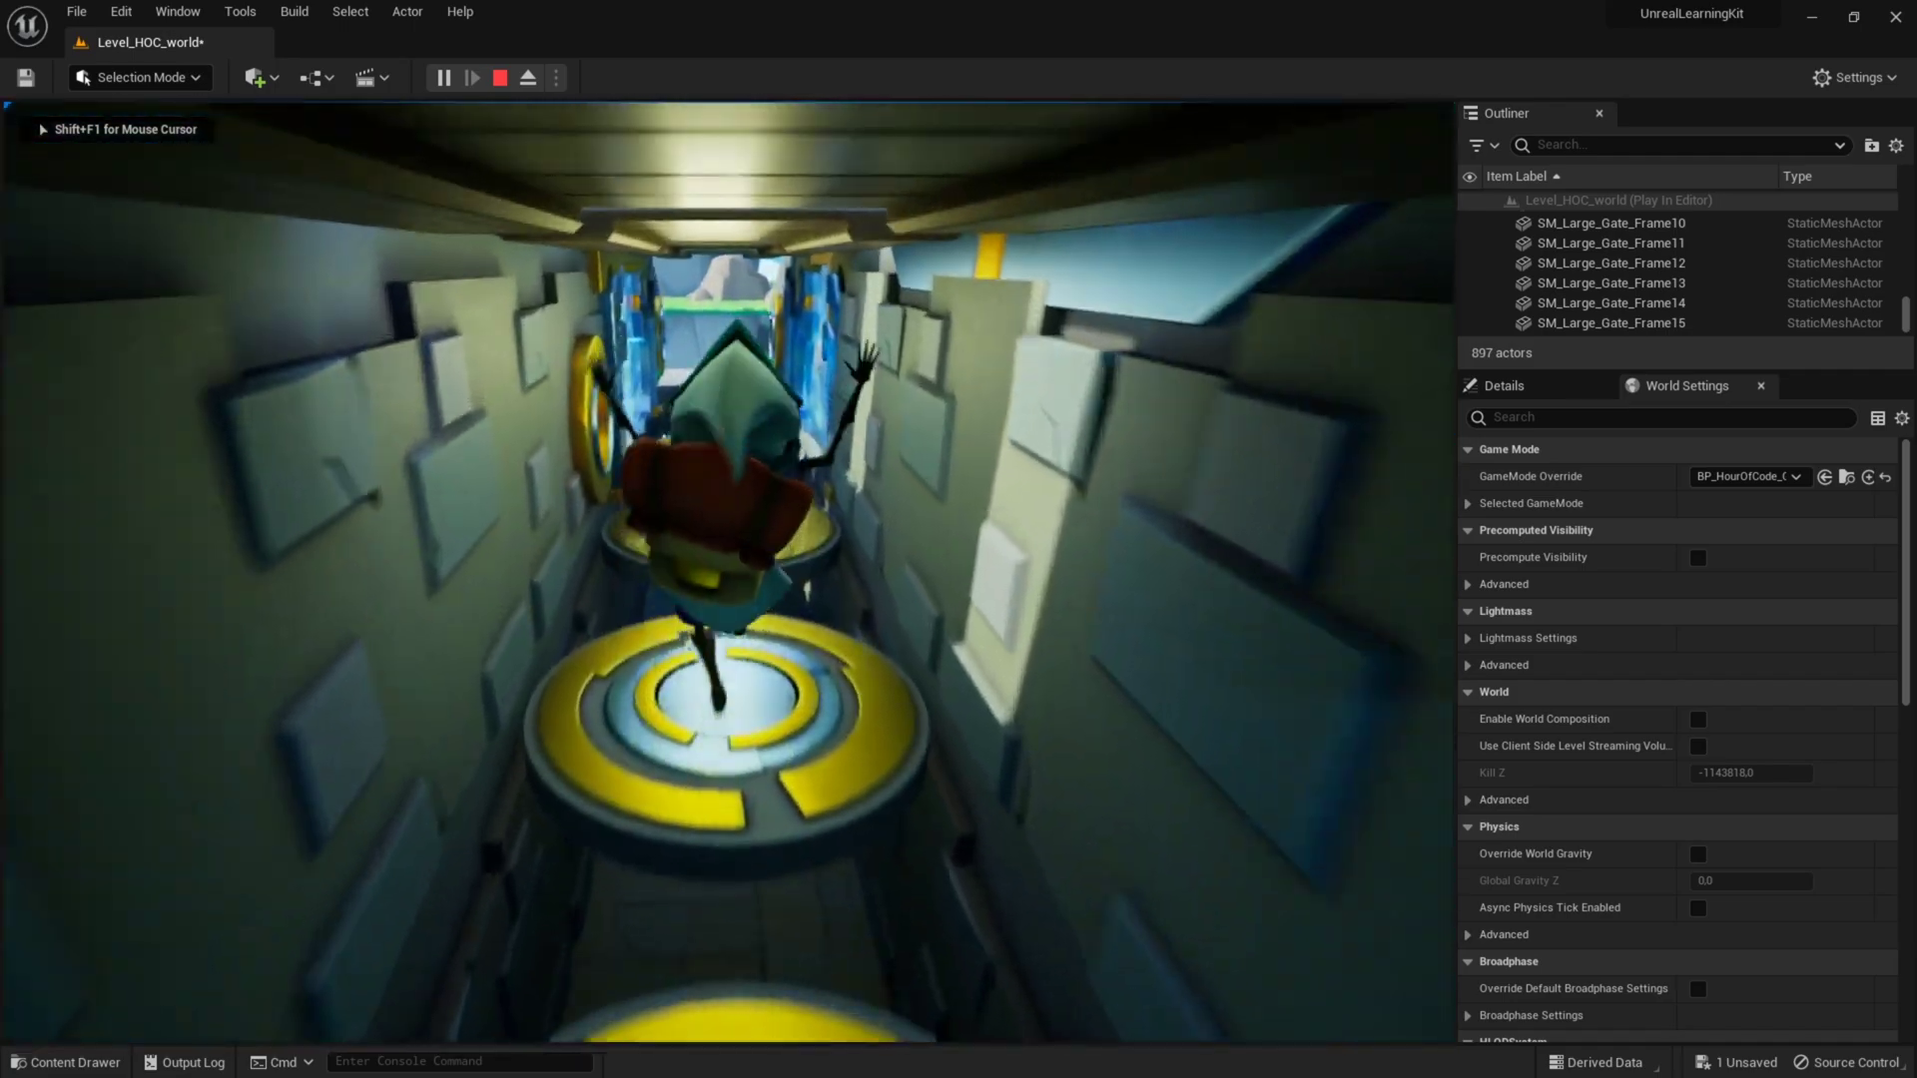
key("w")
key("space")
key("space")
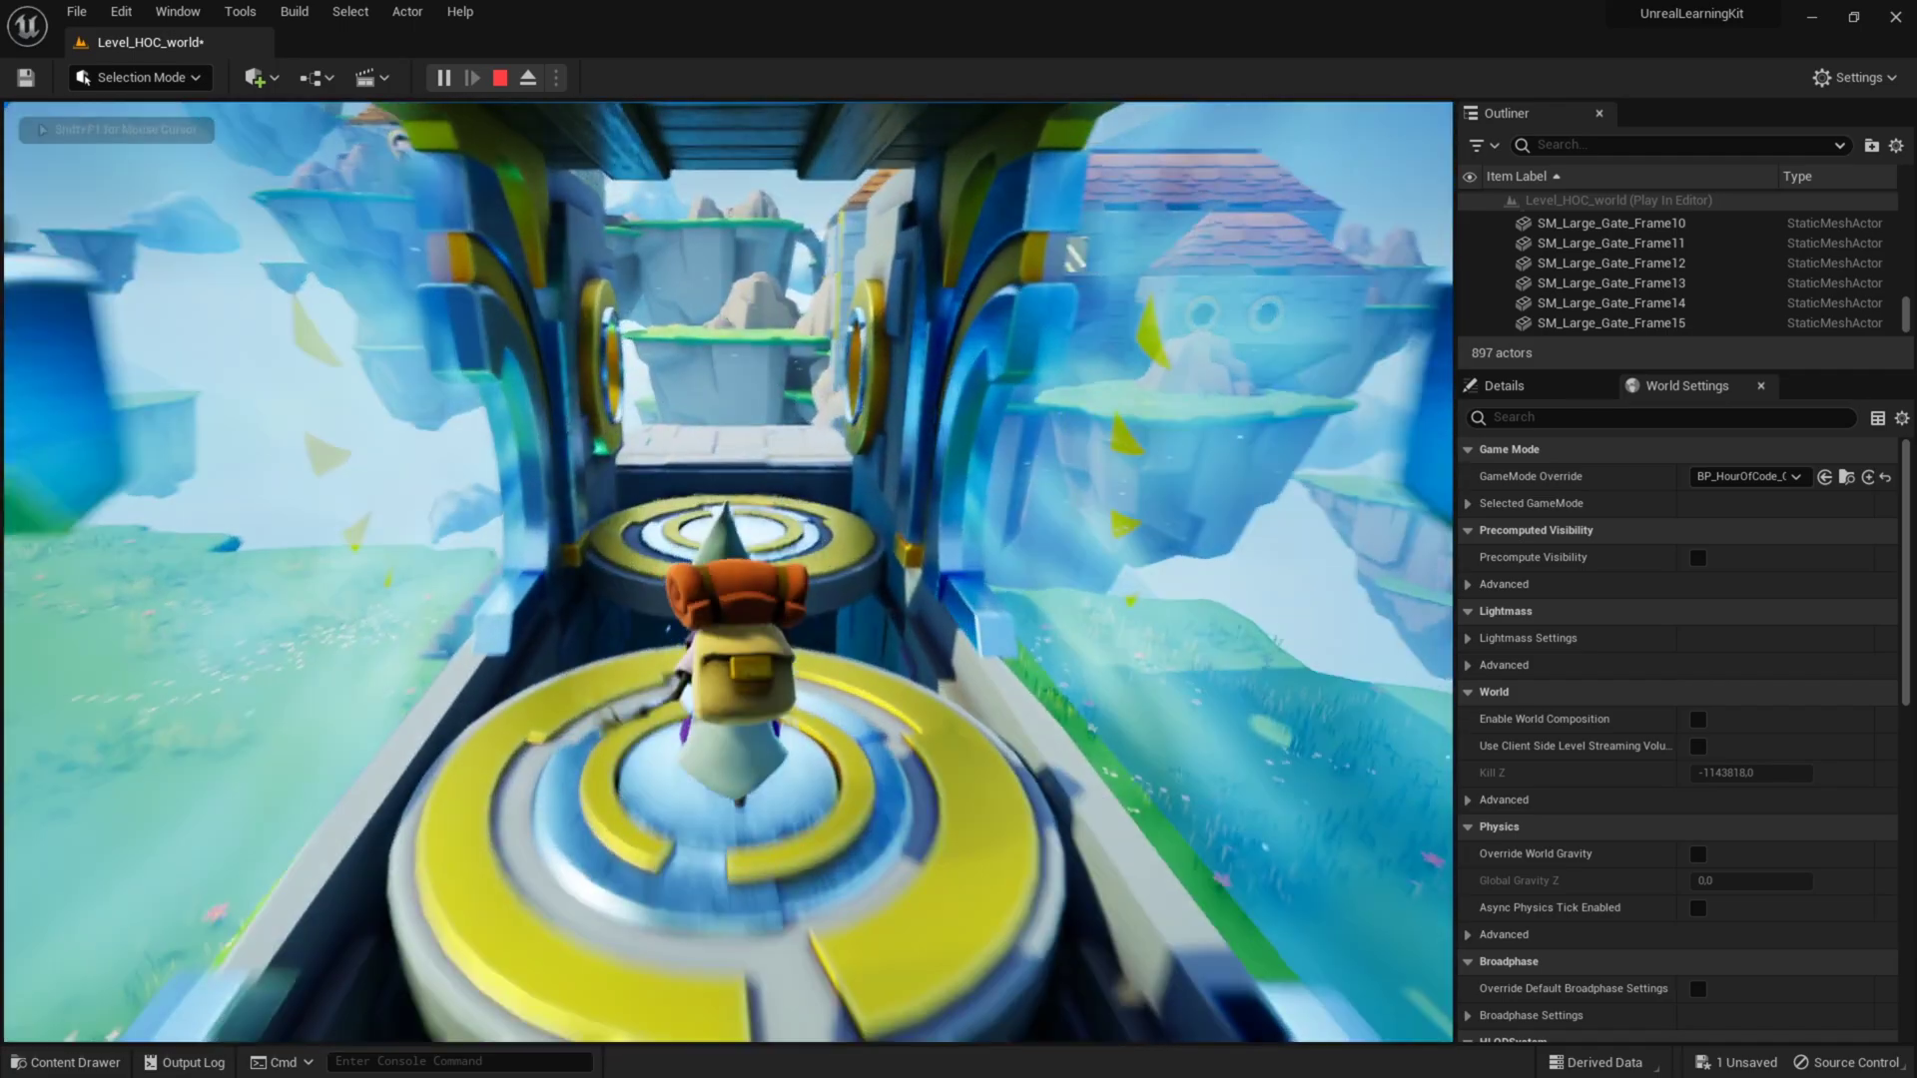
key("w")
key("space")
key("space")
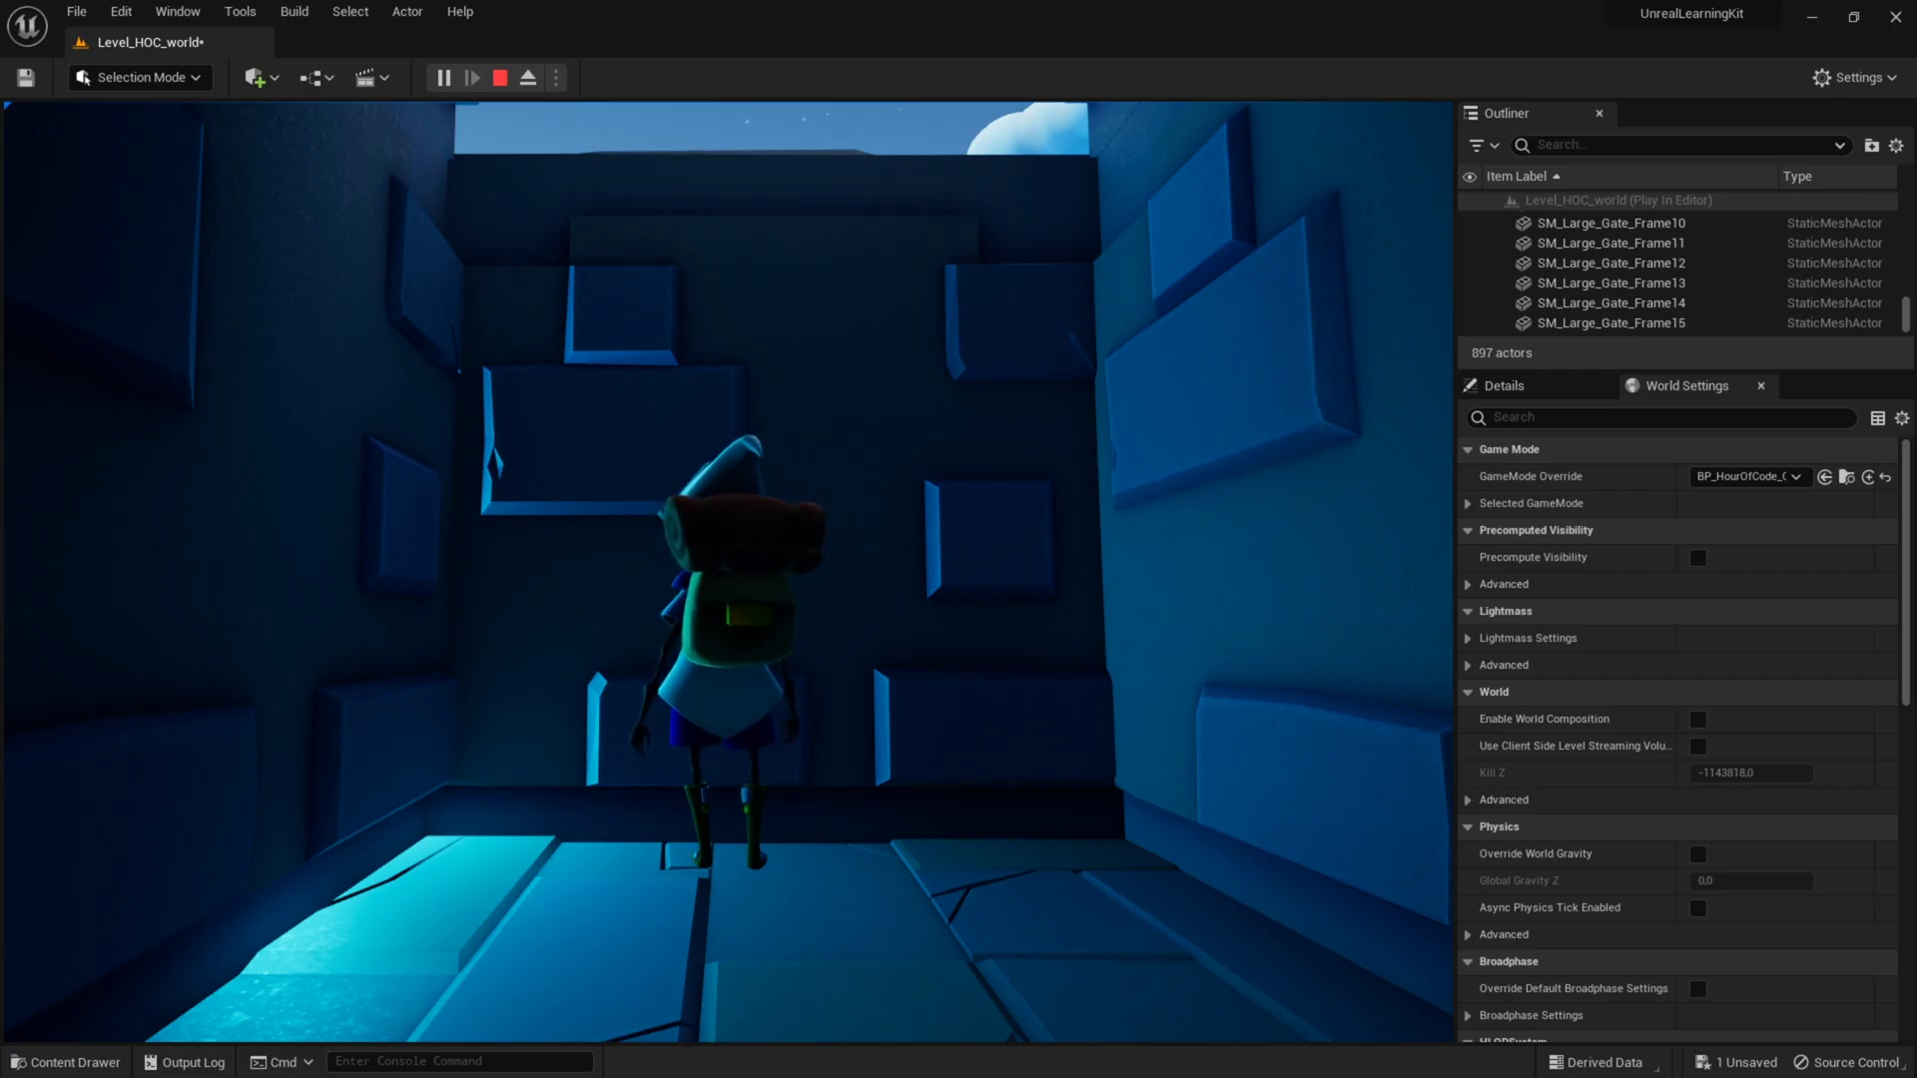
key("Escape")
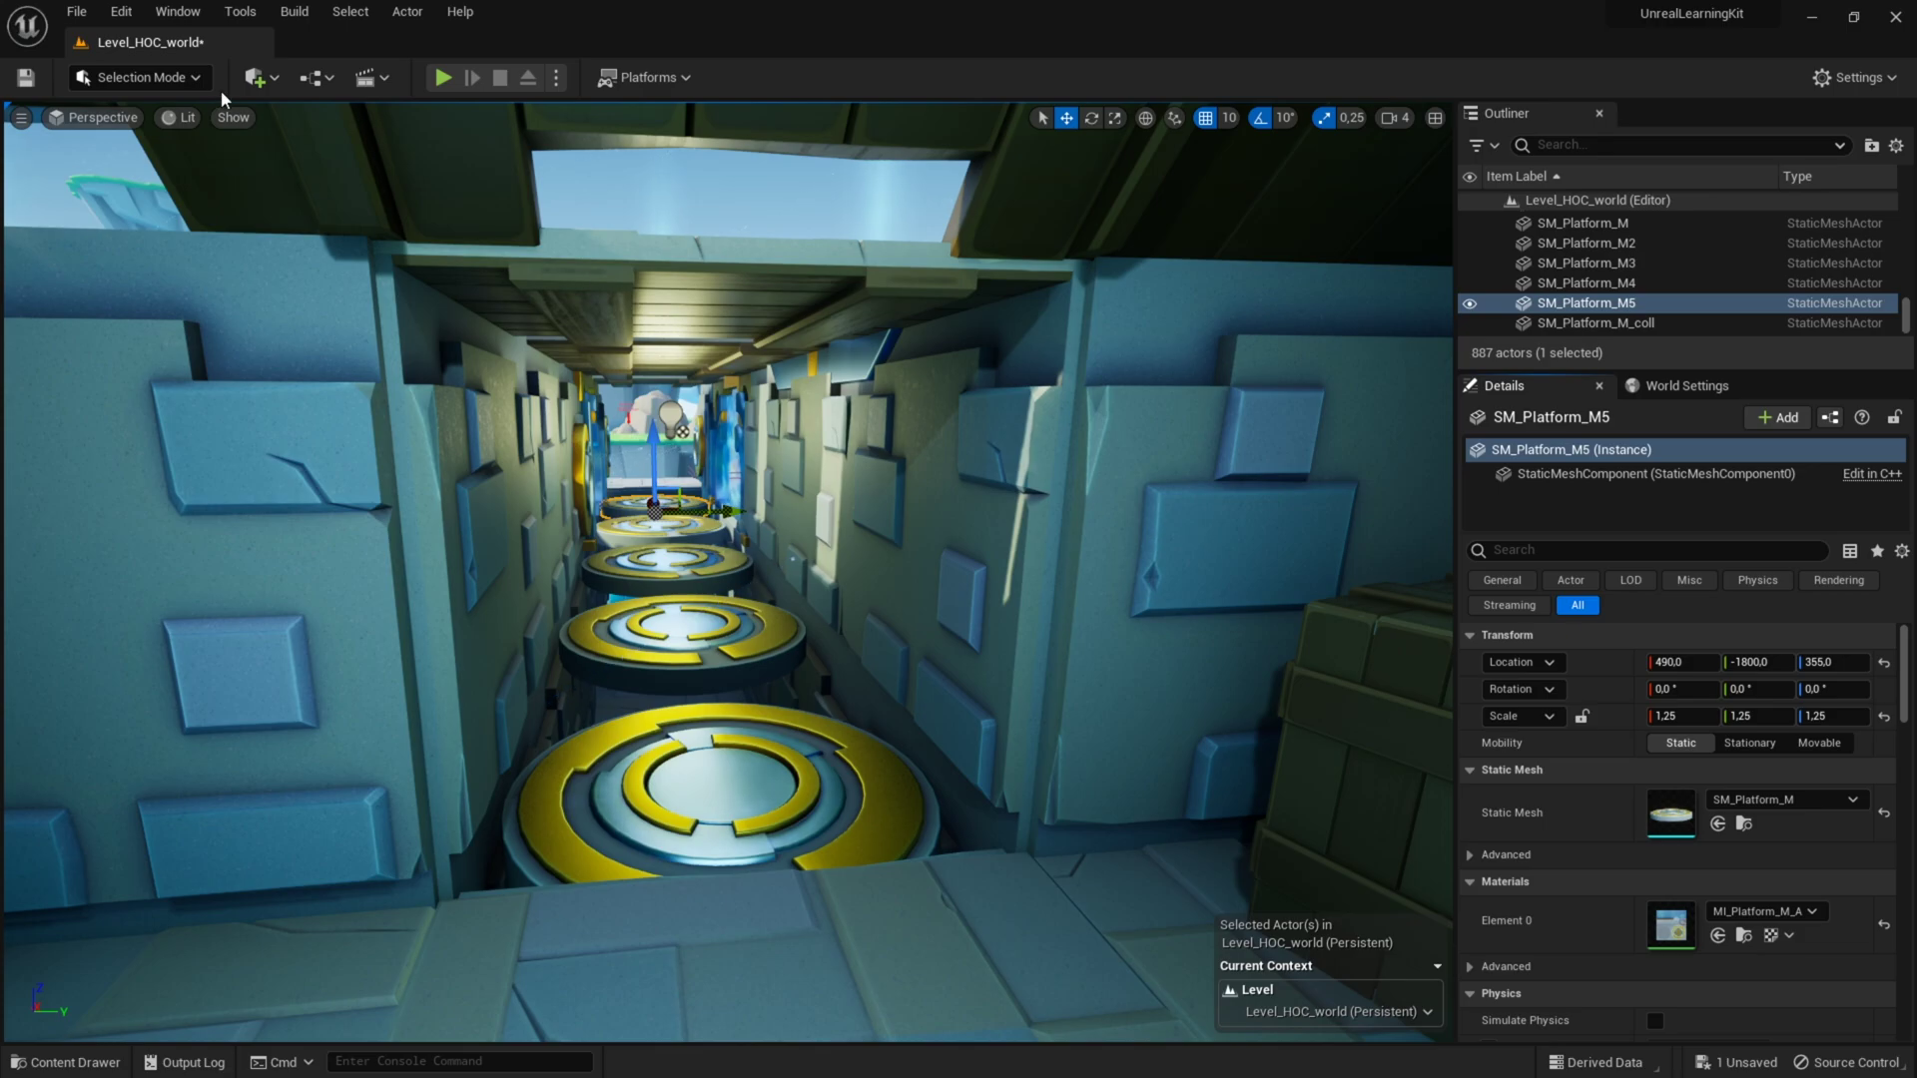
Add a PainCausingVolume to the level near the platform corridor and focus the view on it.
left_click(270, 83)
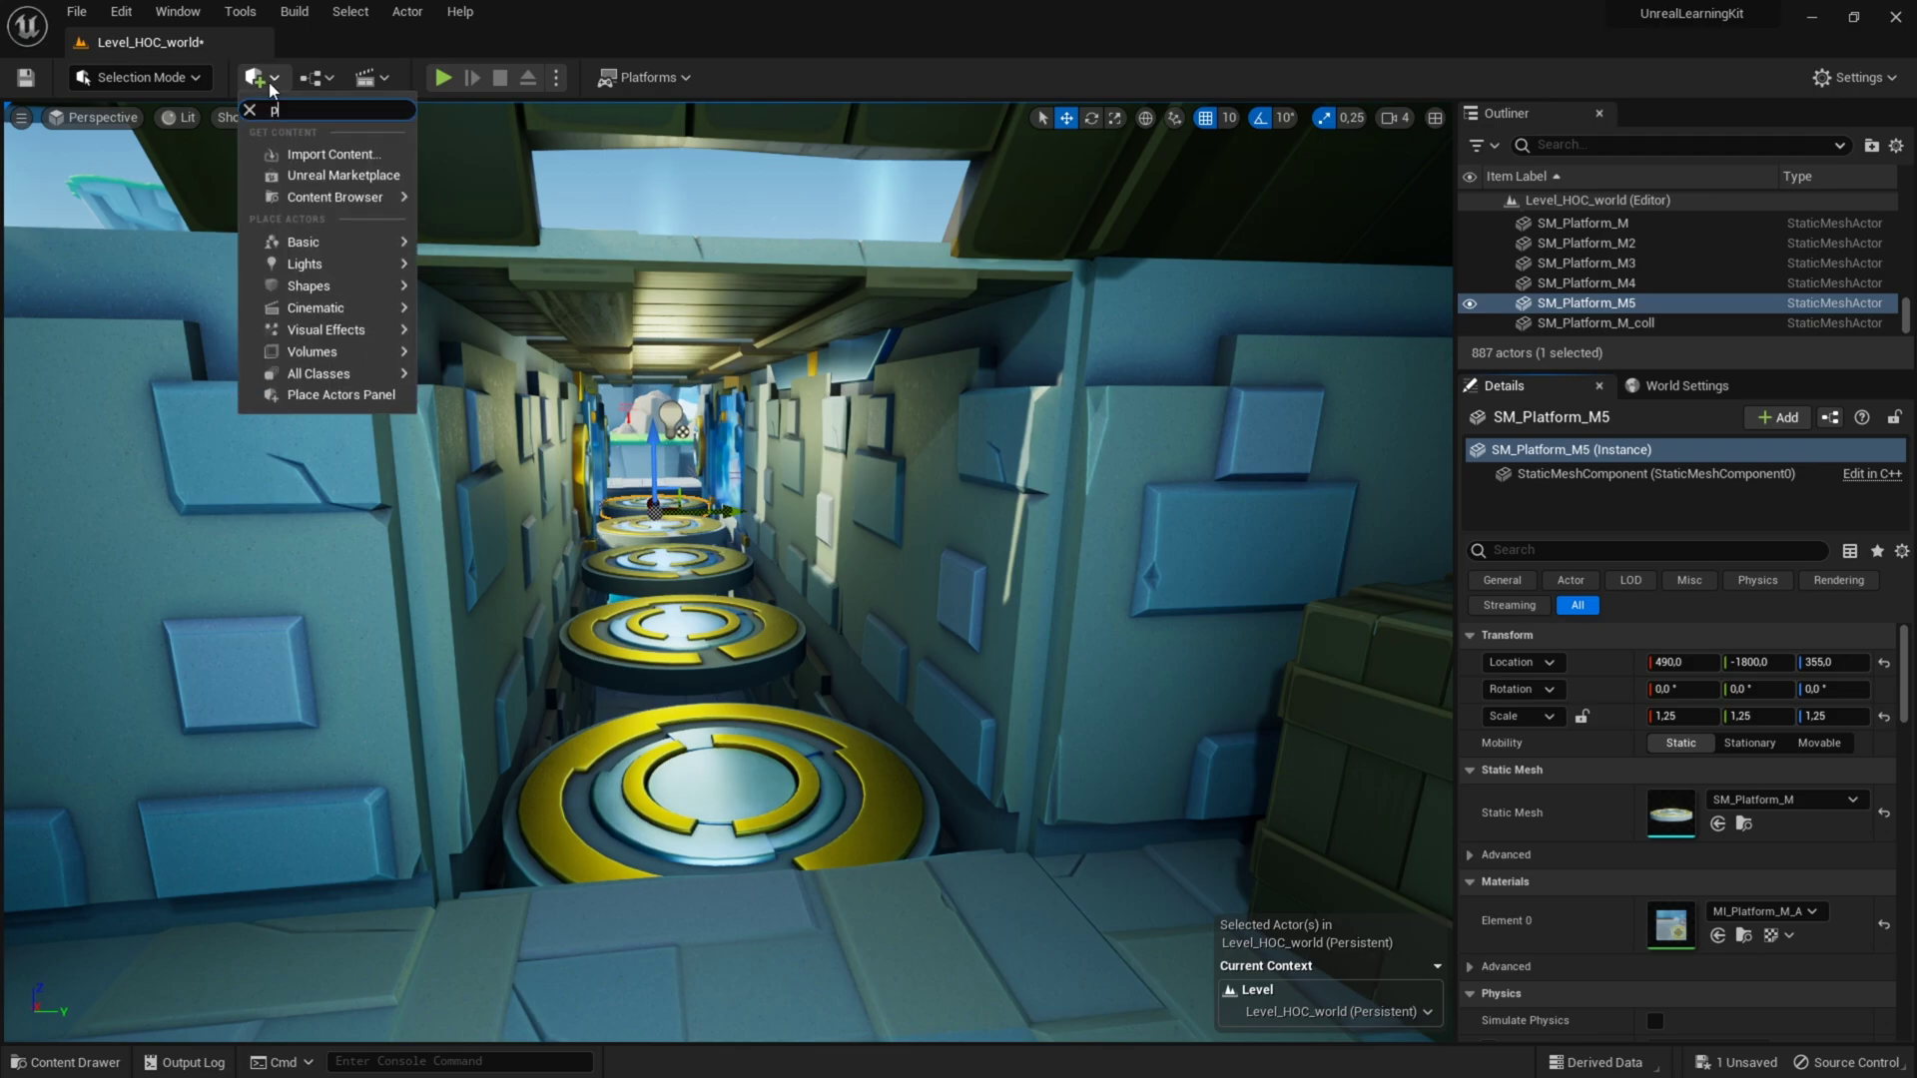
type("pain")
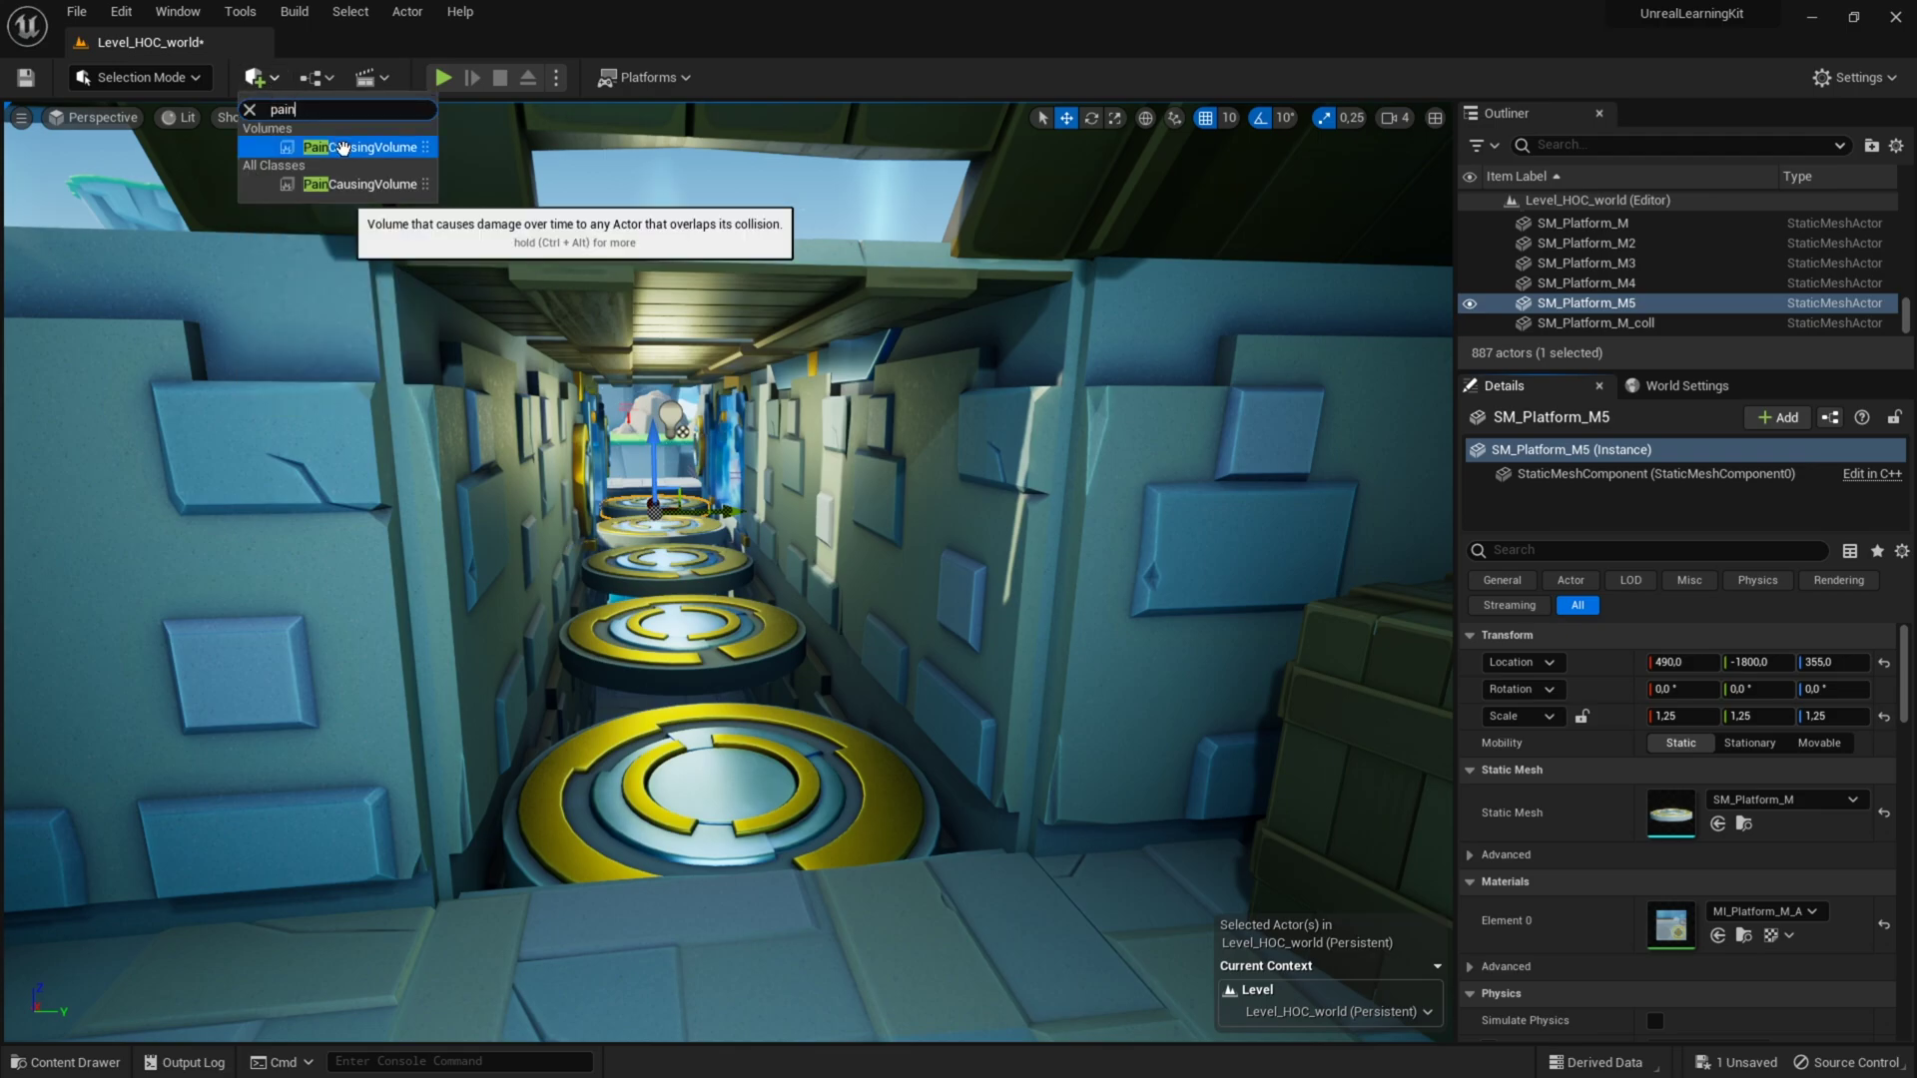
left_click_drag(342, 146, 619, 713)
key("f")
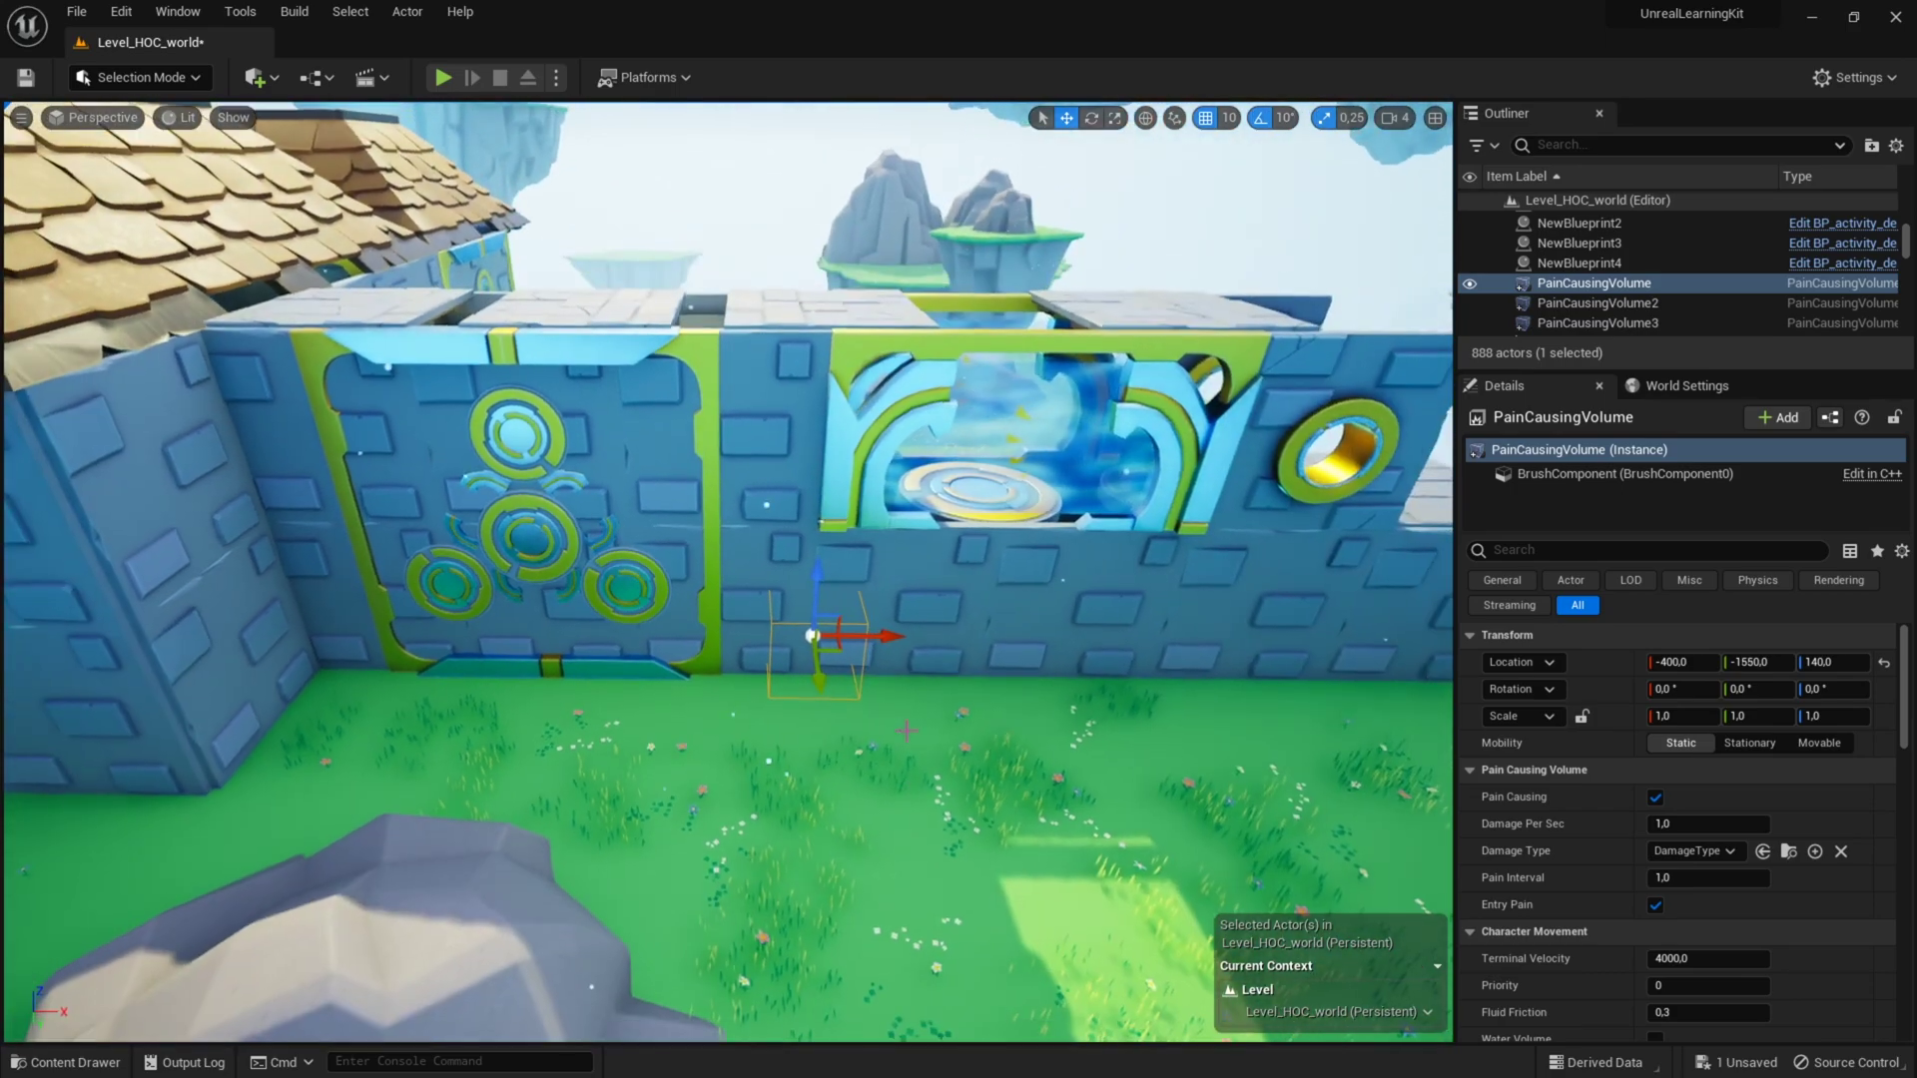
Move the pain volume onto the corridor floor beneath the platforms and scale it to 12.25 in X and 1.75 in Y.
key("r")
left_click_drag(877, 635, 1138, 637)
right_click_drag(879, 639, 1089, 684)
left_click_drag(678, 594, 687, 593)
key("f")
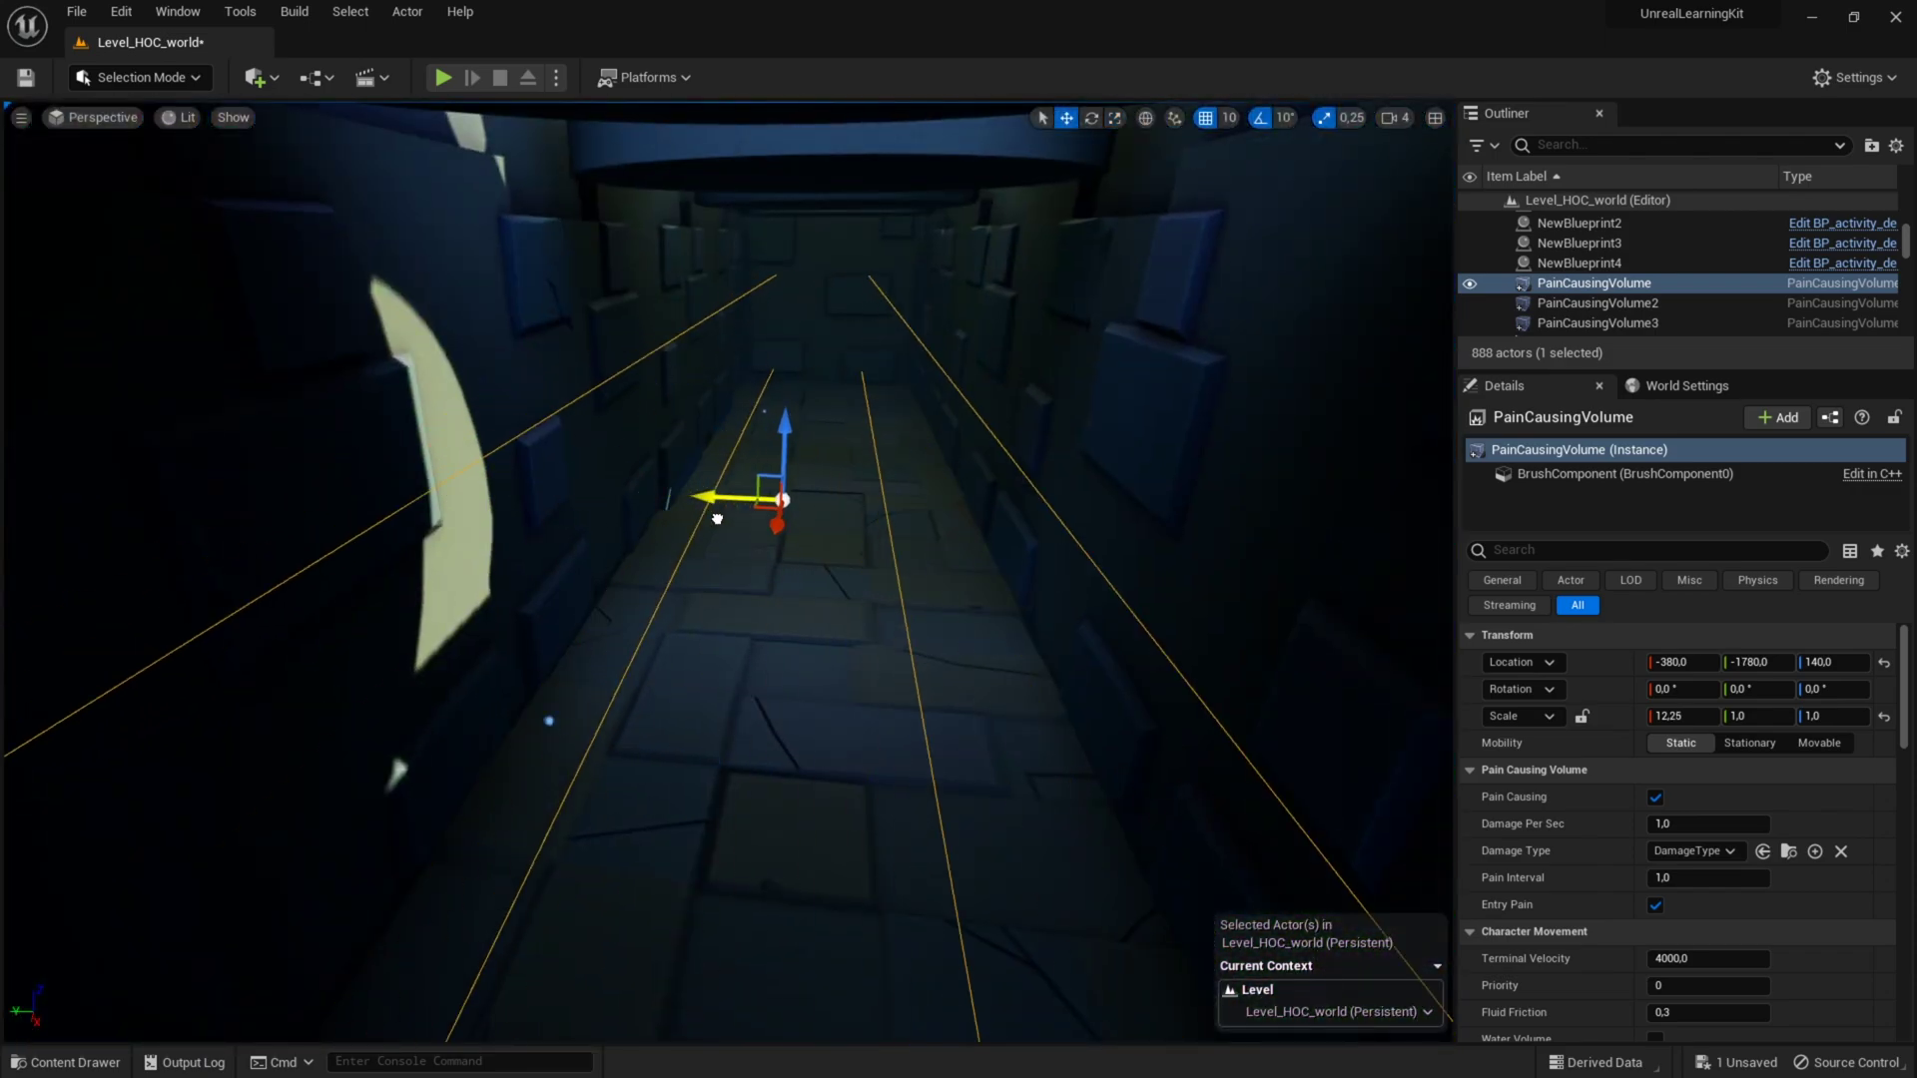
key("r")
mouse_move(717, 499)
left_mouse_down()
mouse_move(685, 500)
mouse_move(727, 498)
left_mouse_up()
key("w")
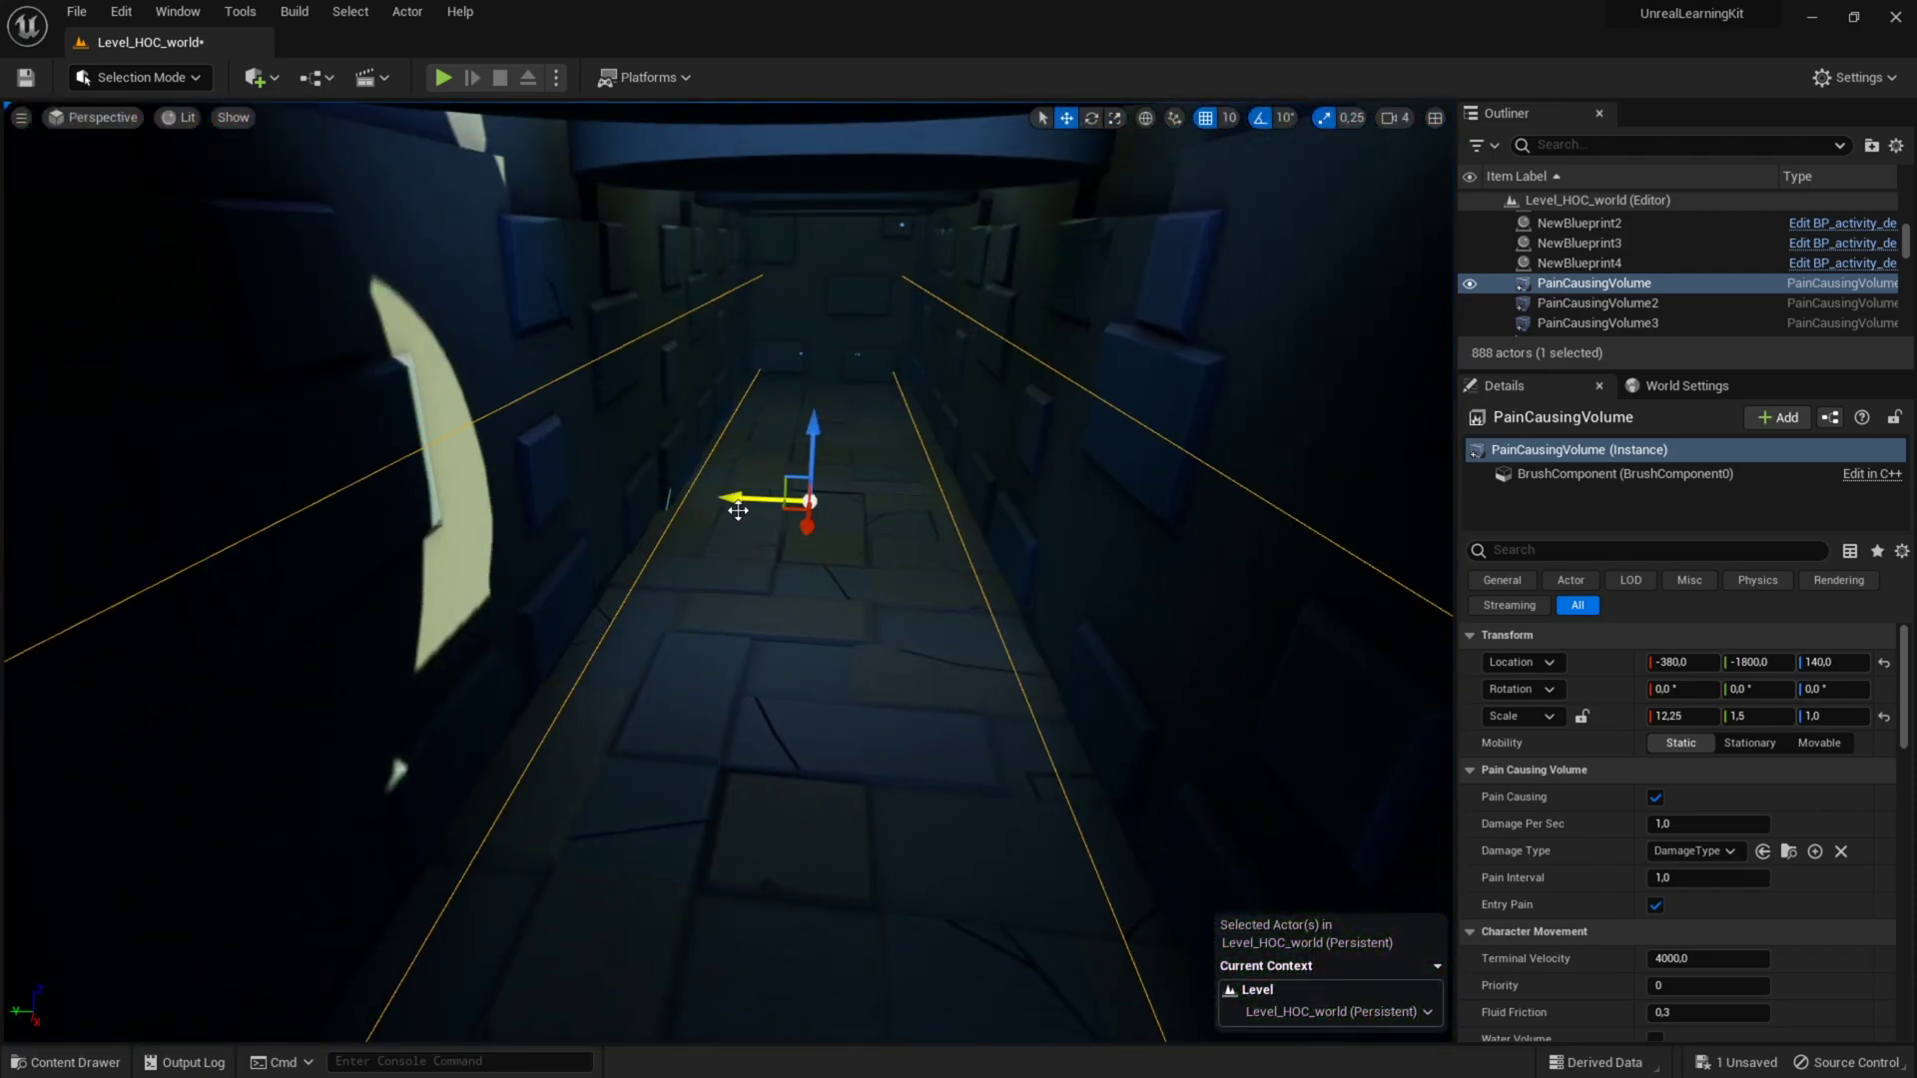
key("r")
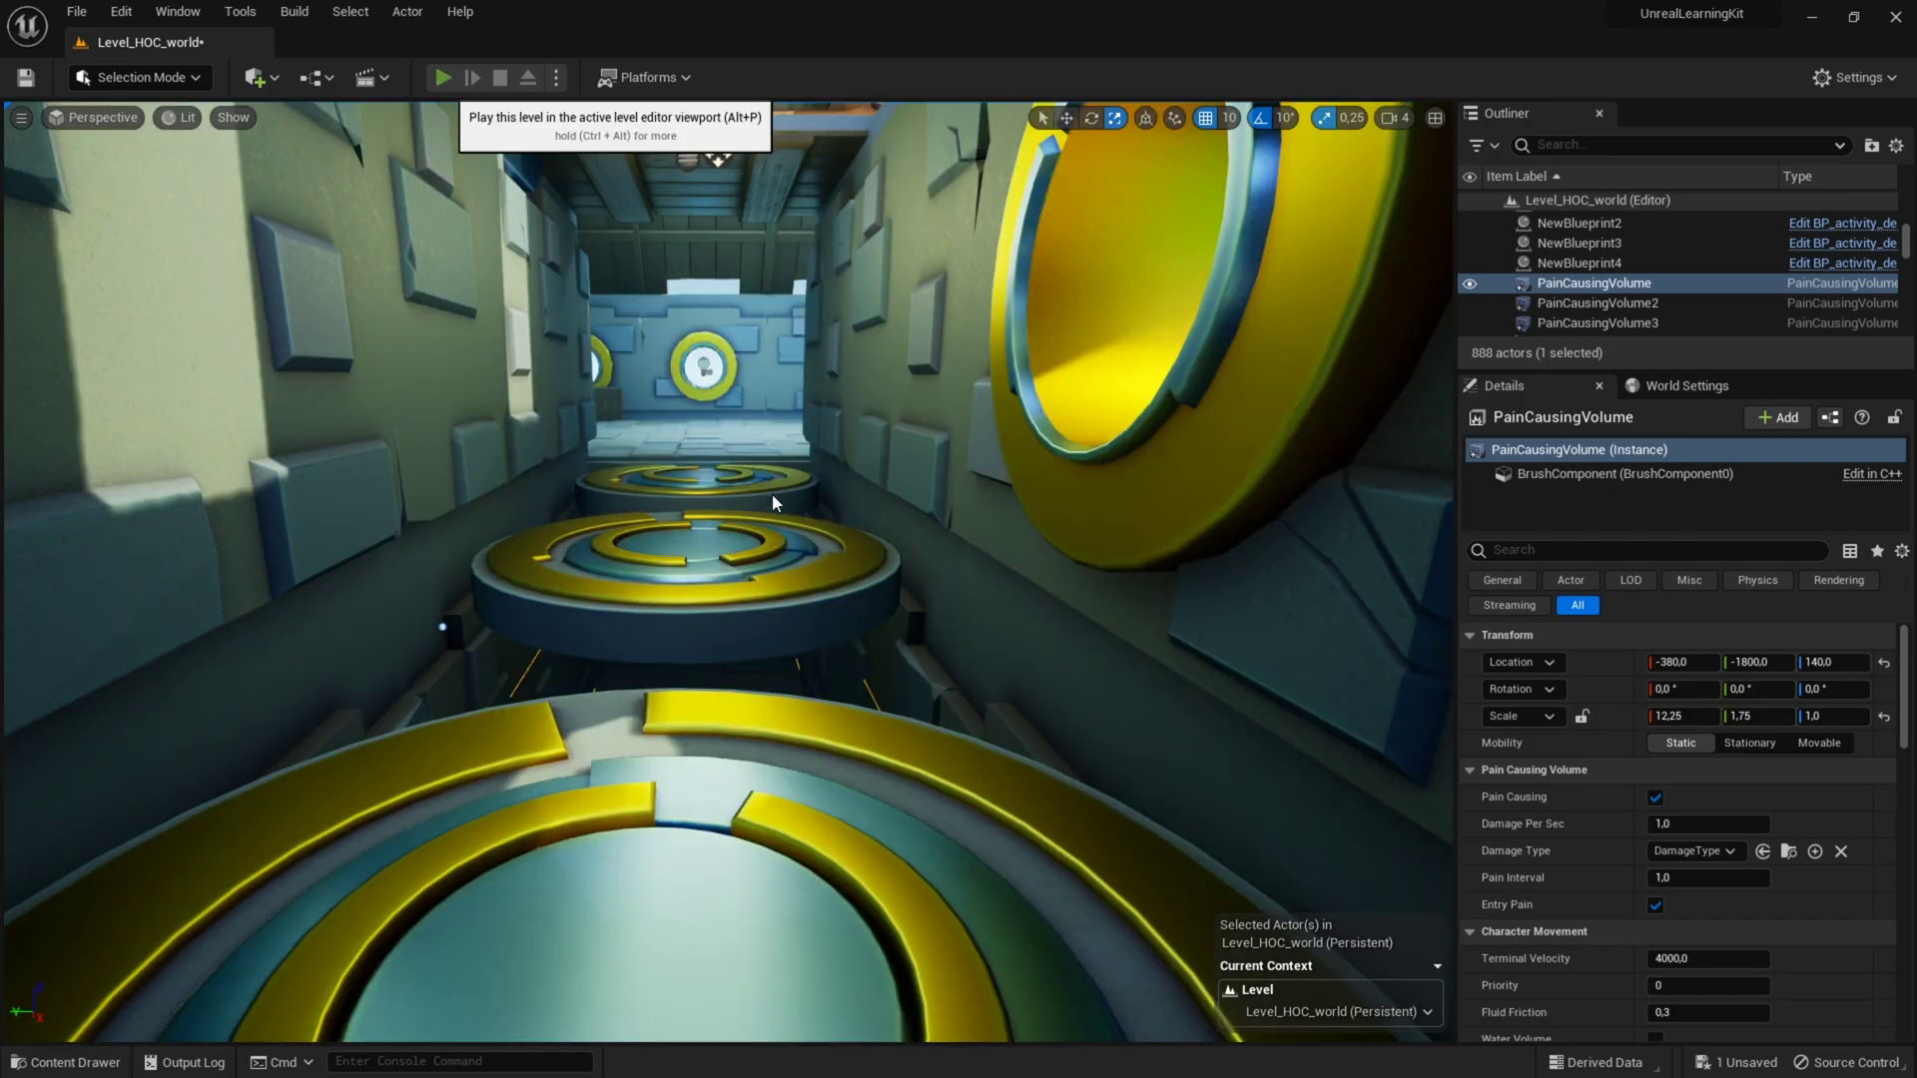
Play the level, cross the platforms above the pain volume, run off the far end, and stop the session.
key("alt+p")
key("w")
key("w")
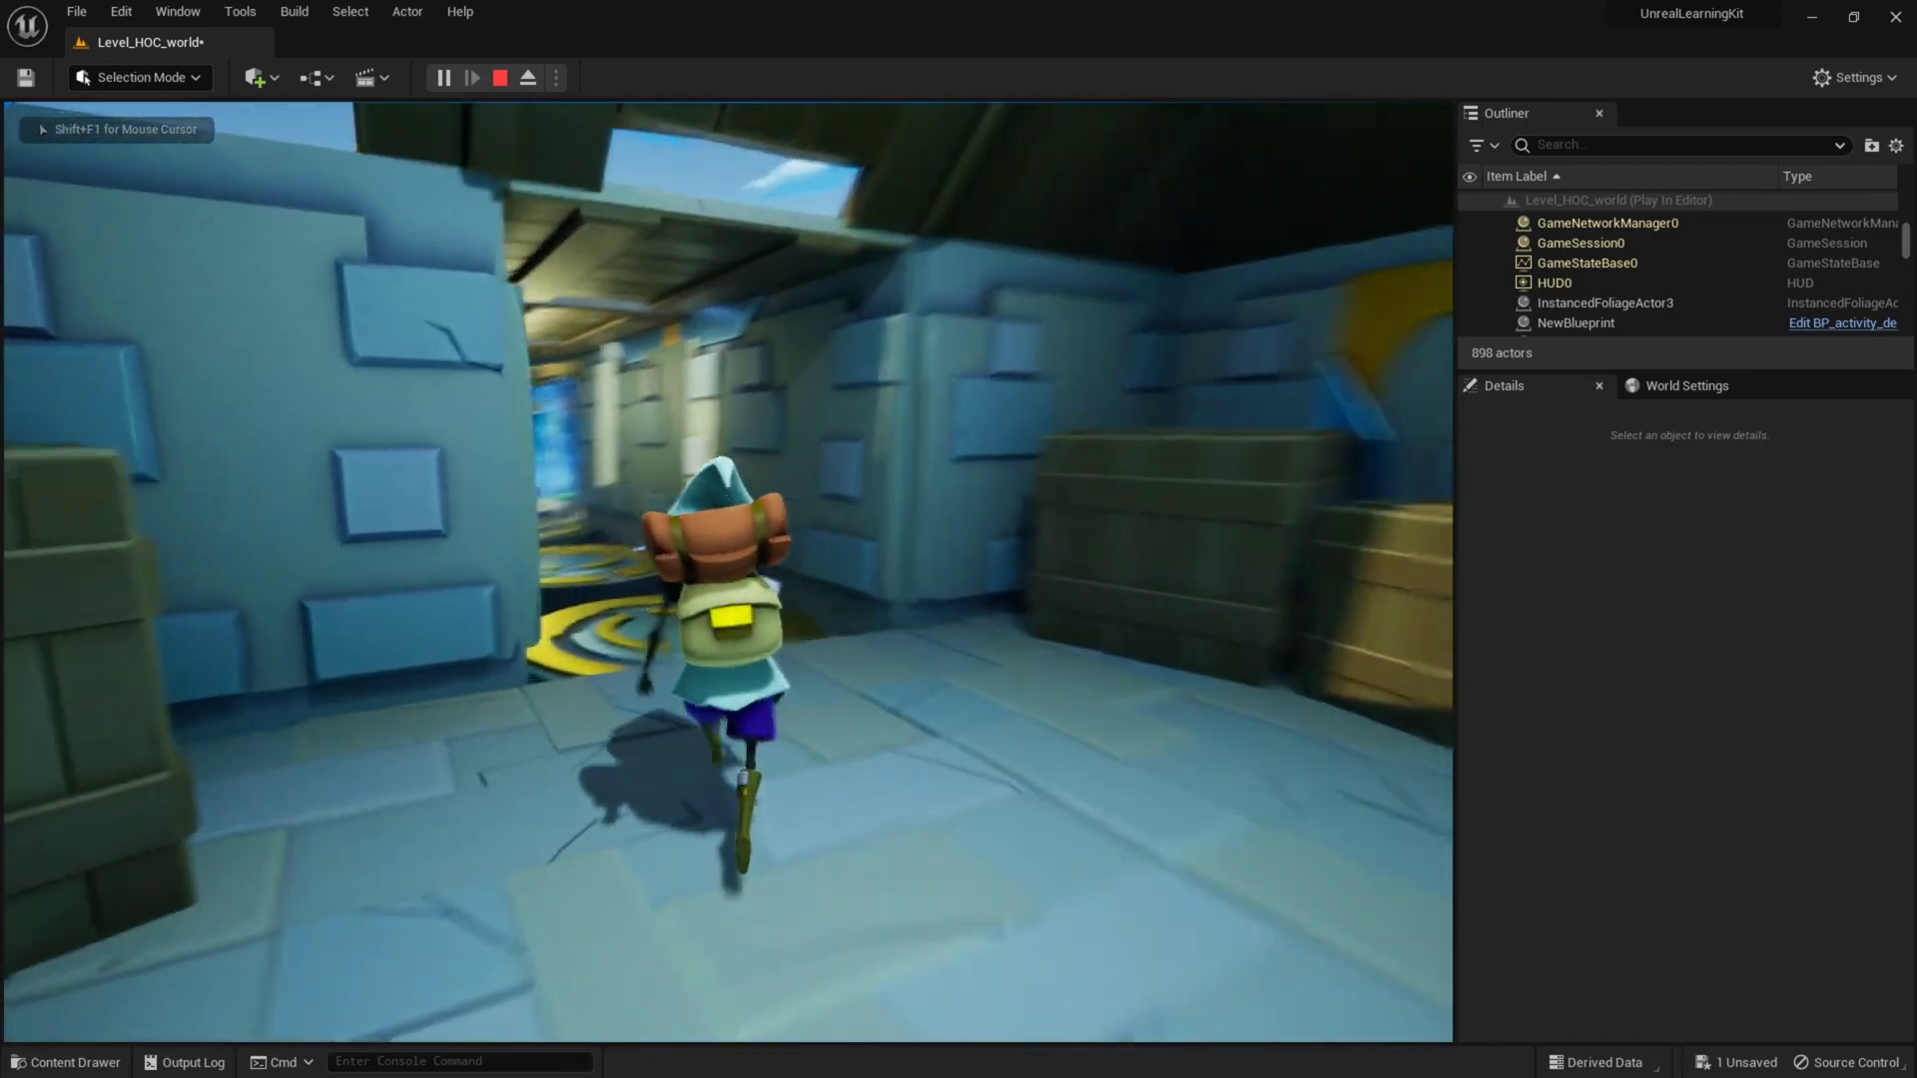
key("space")
key("w")
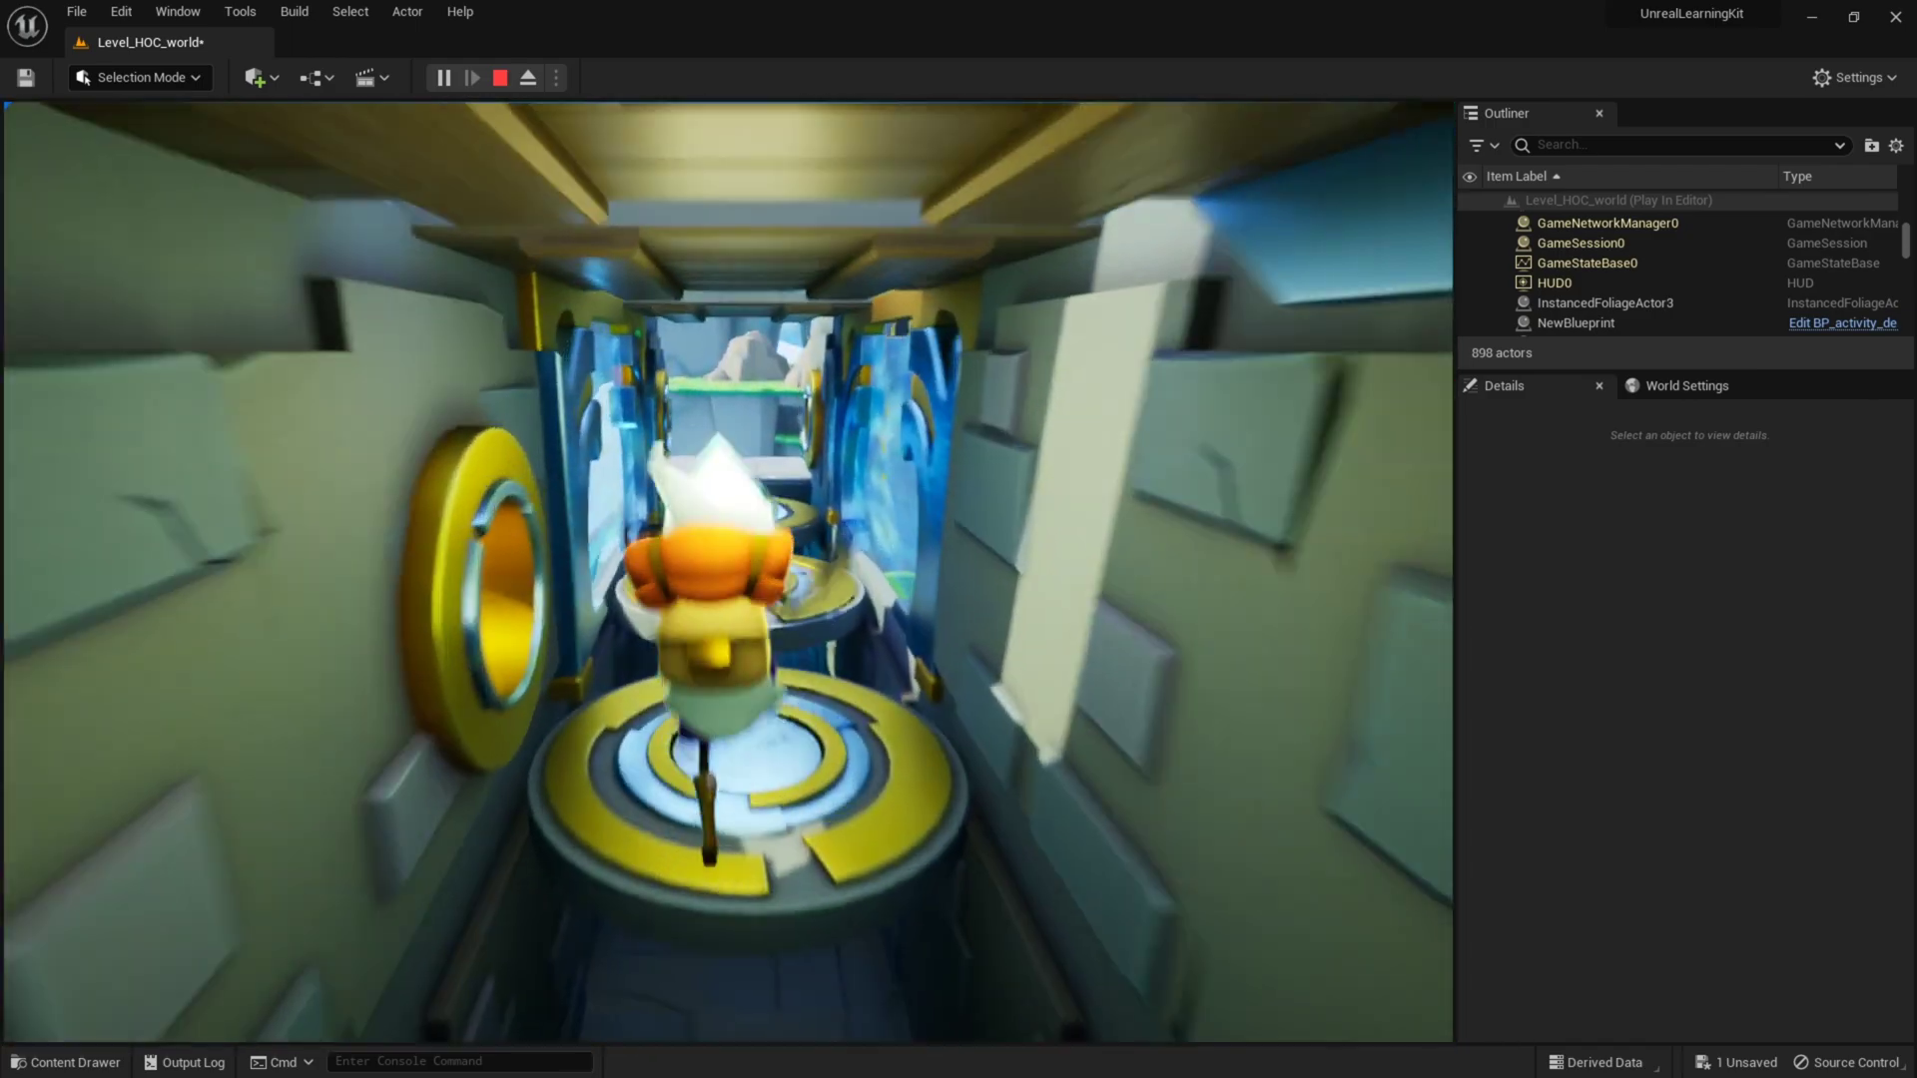
key("w")
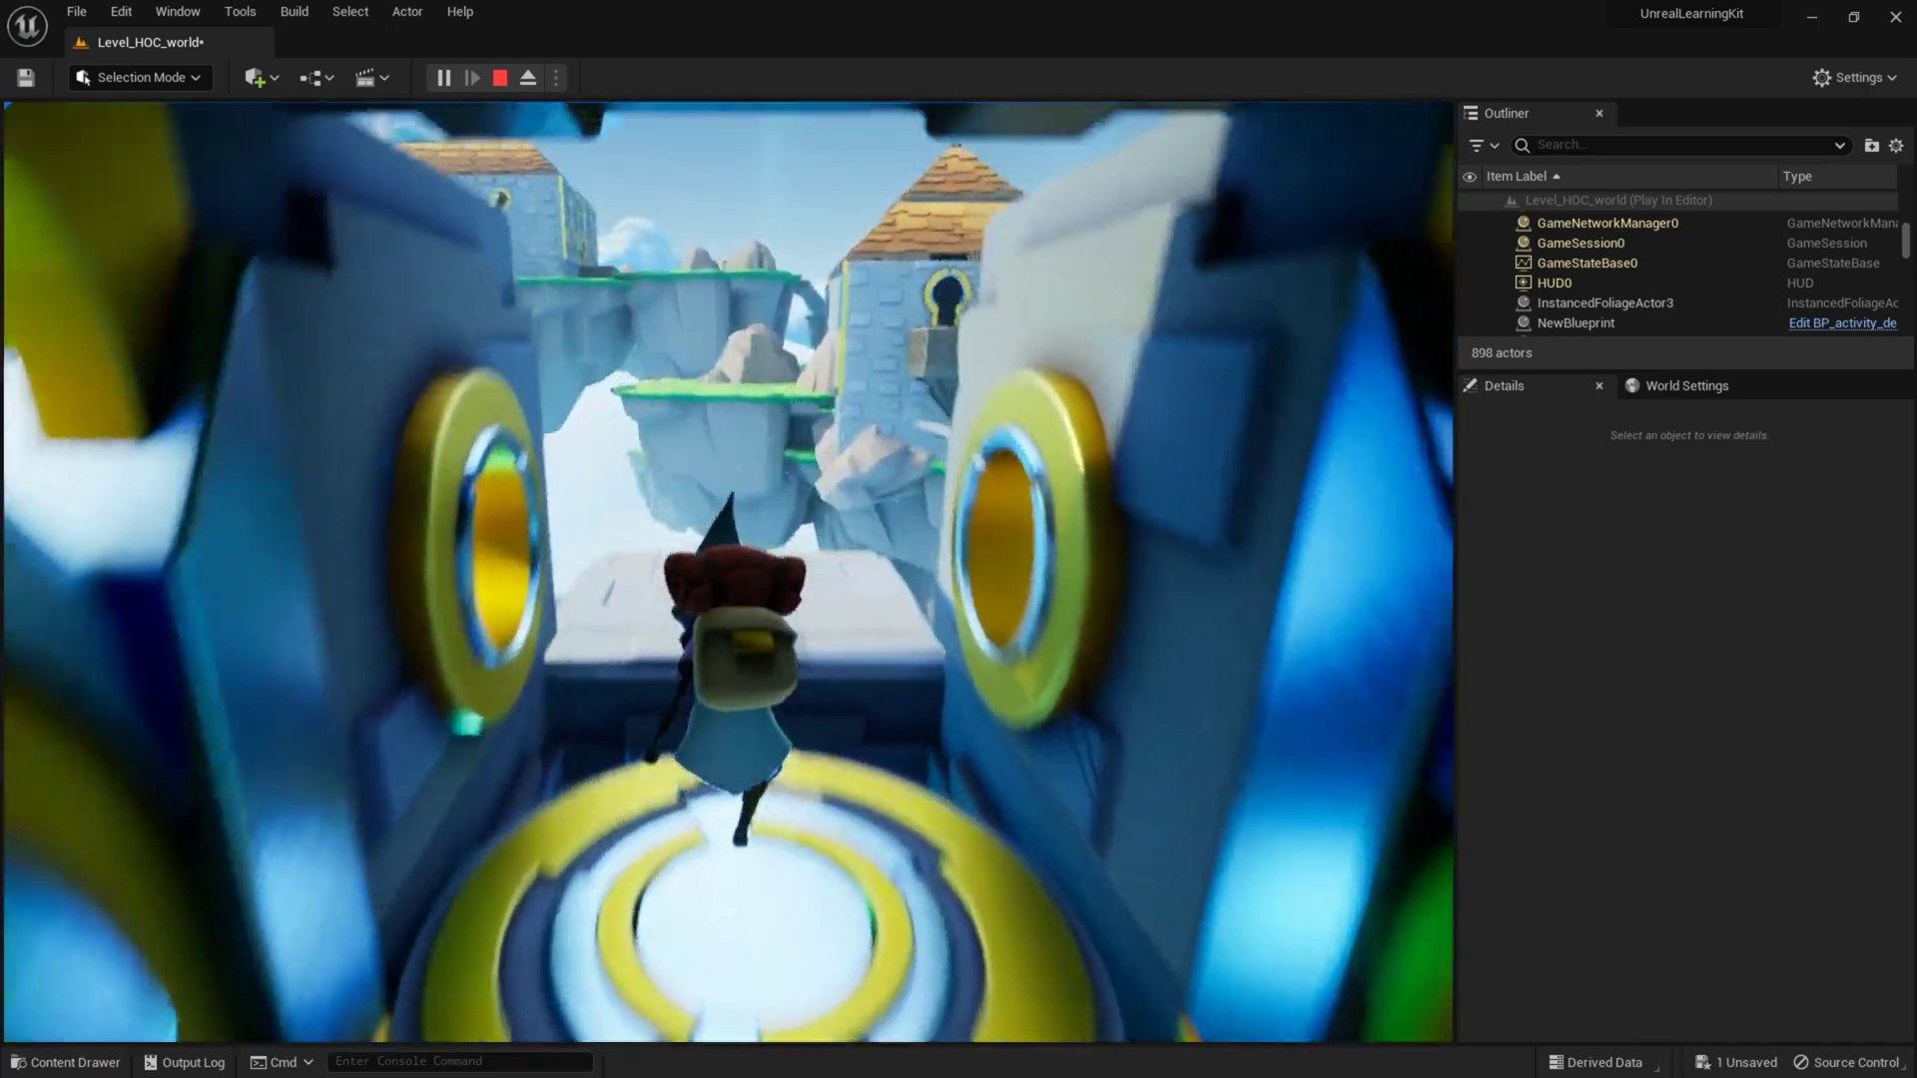
key("w")
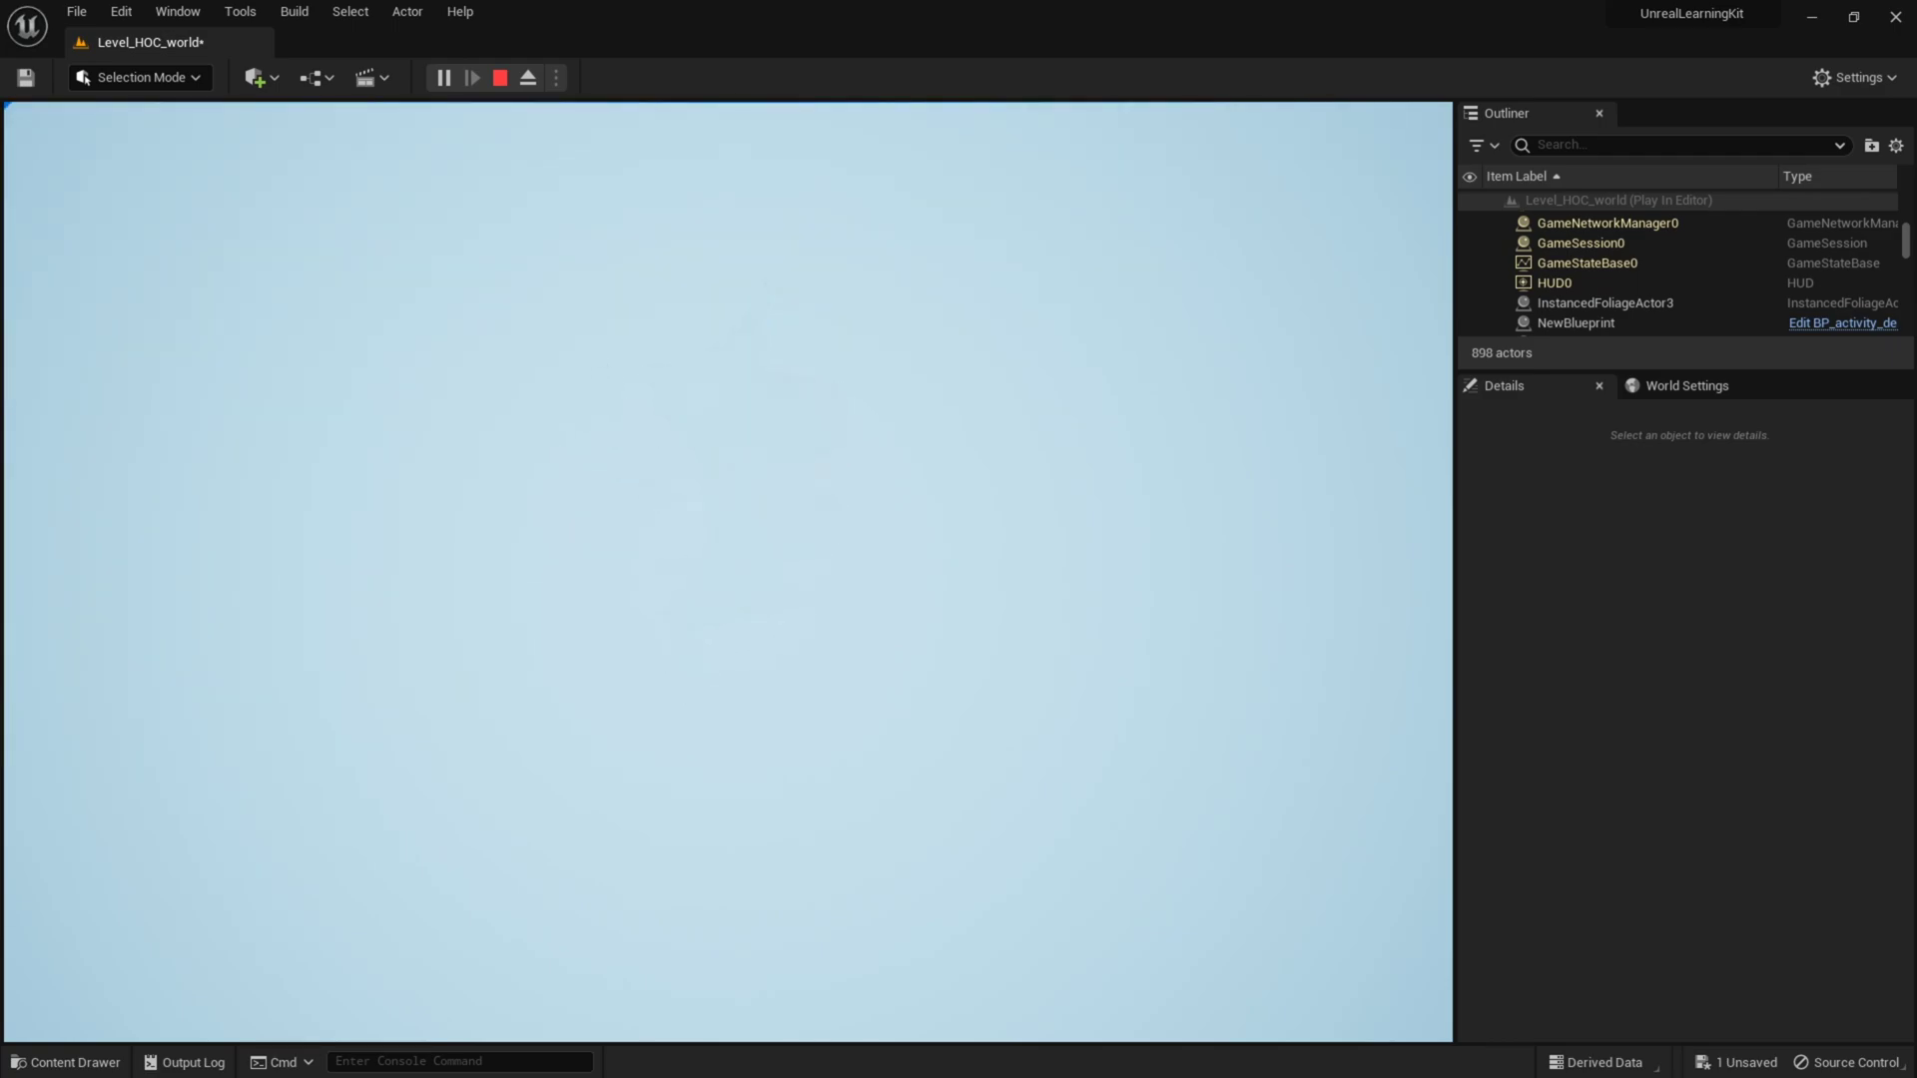
key("Escape")
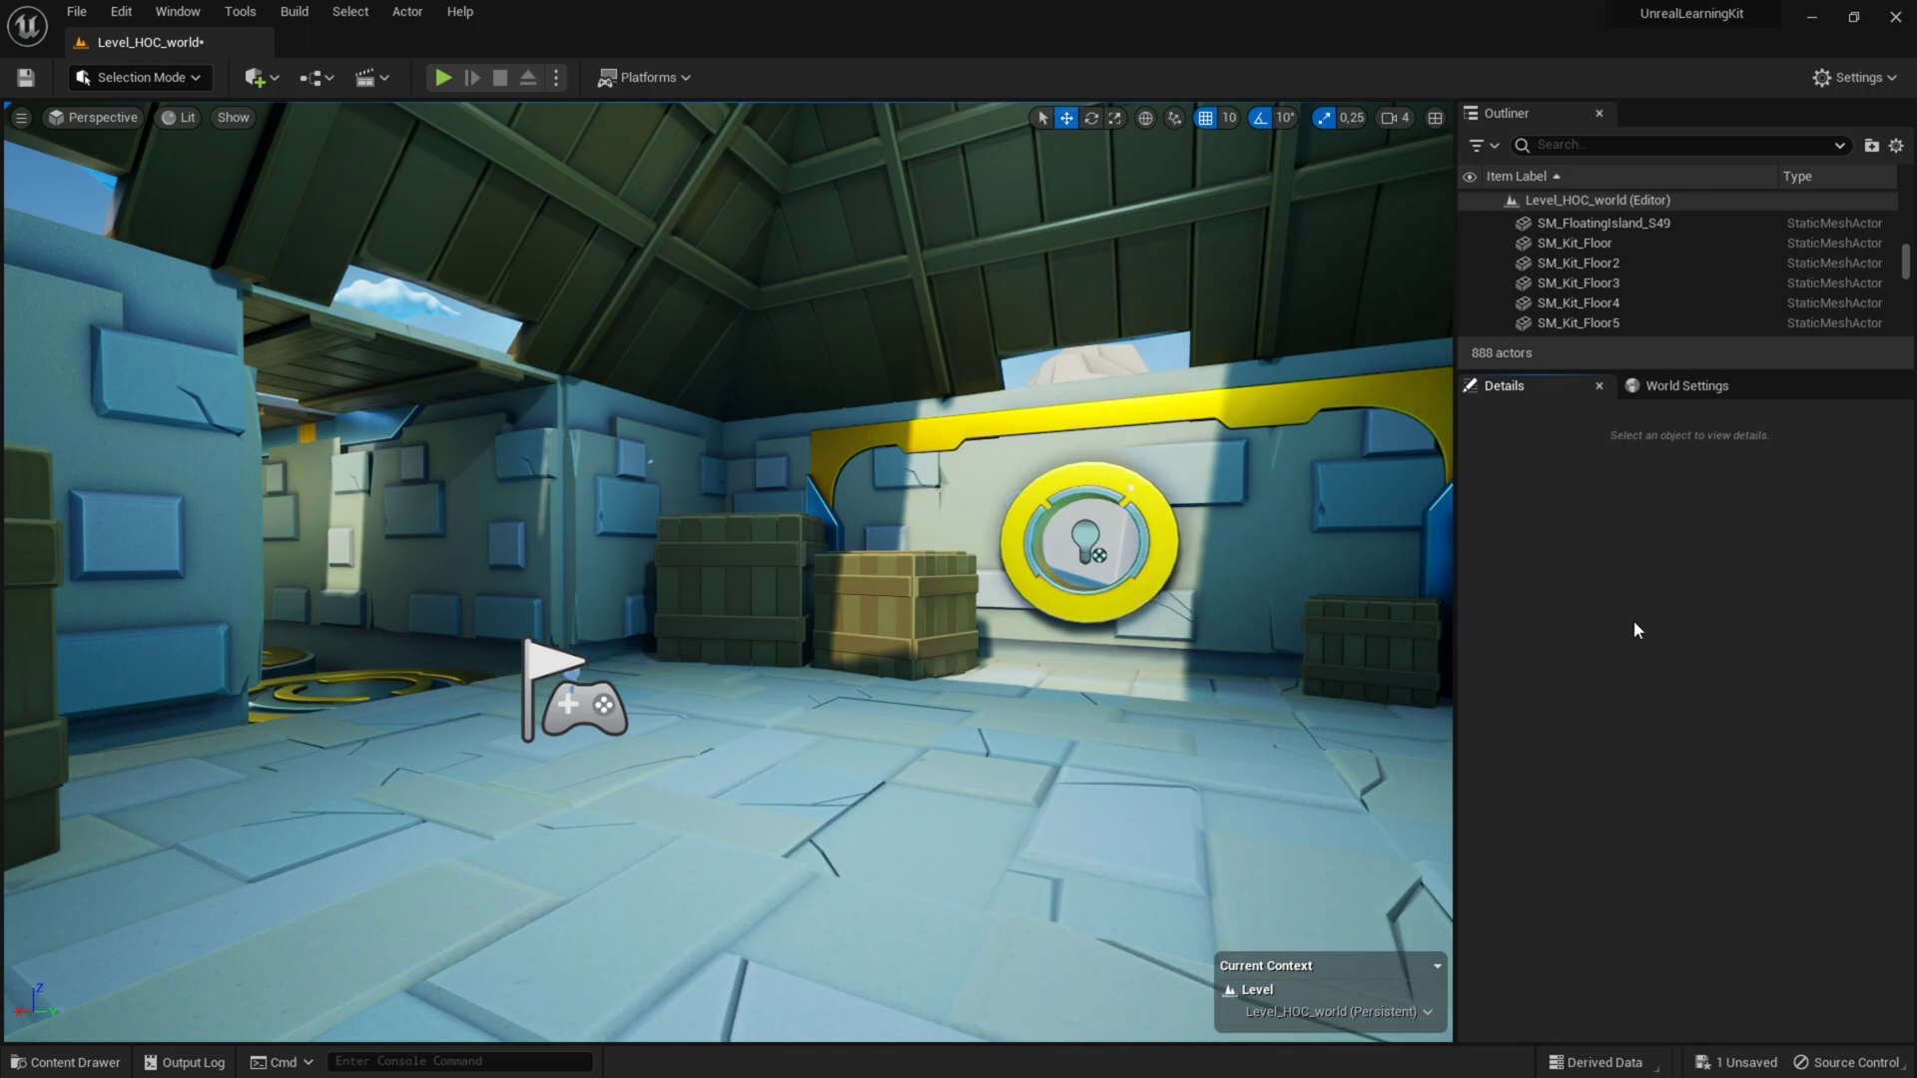
Enable World Bounds Checks in the advanced world settings and set Kill Z to -500.
left_click(1687, 390)
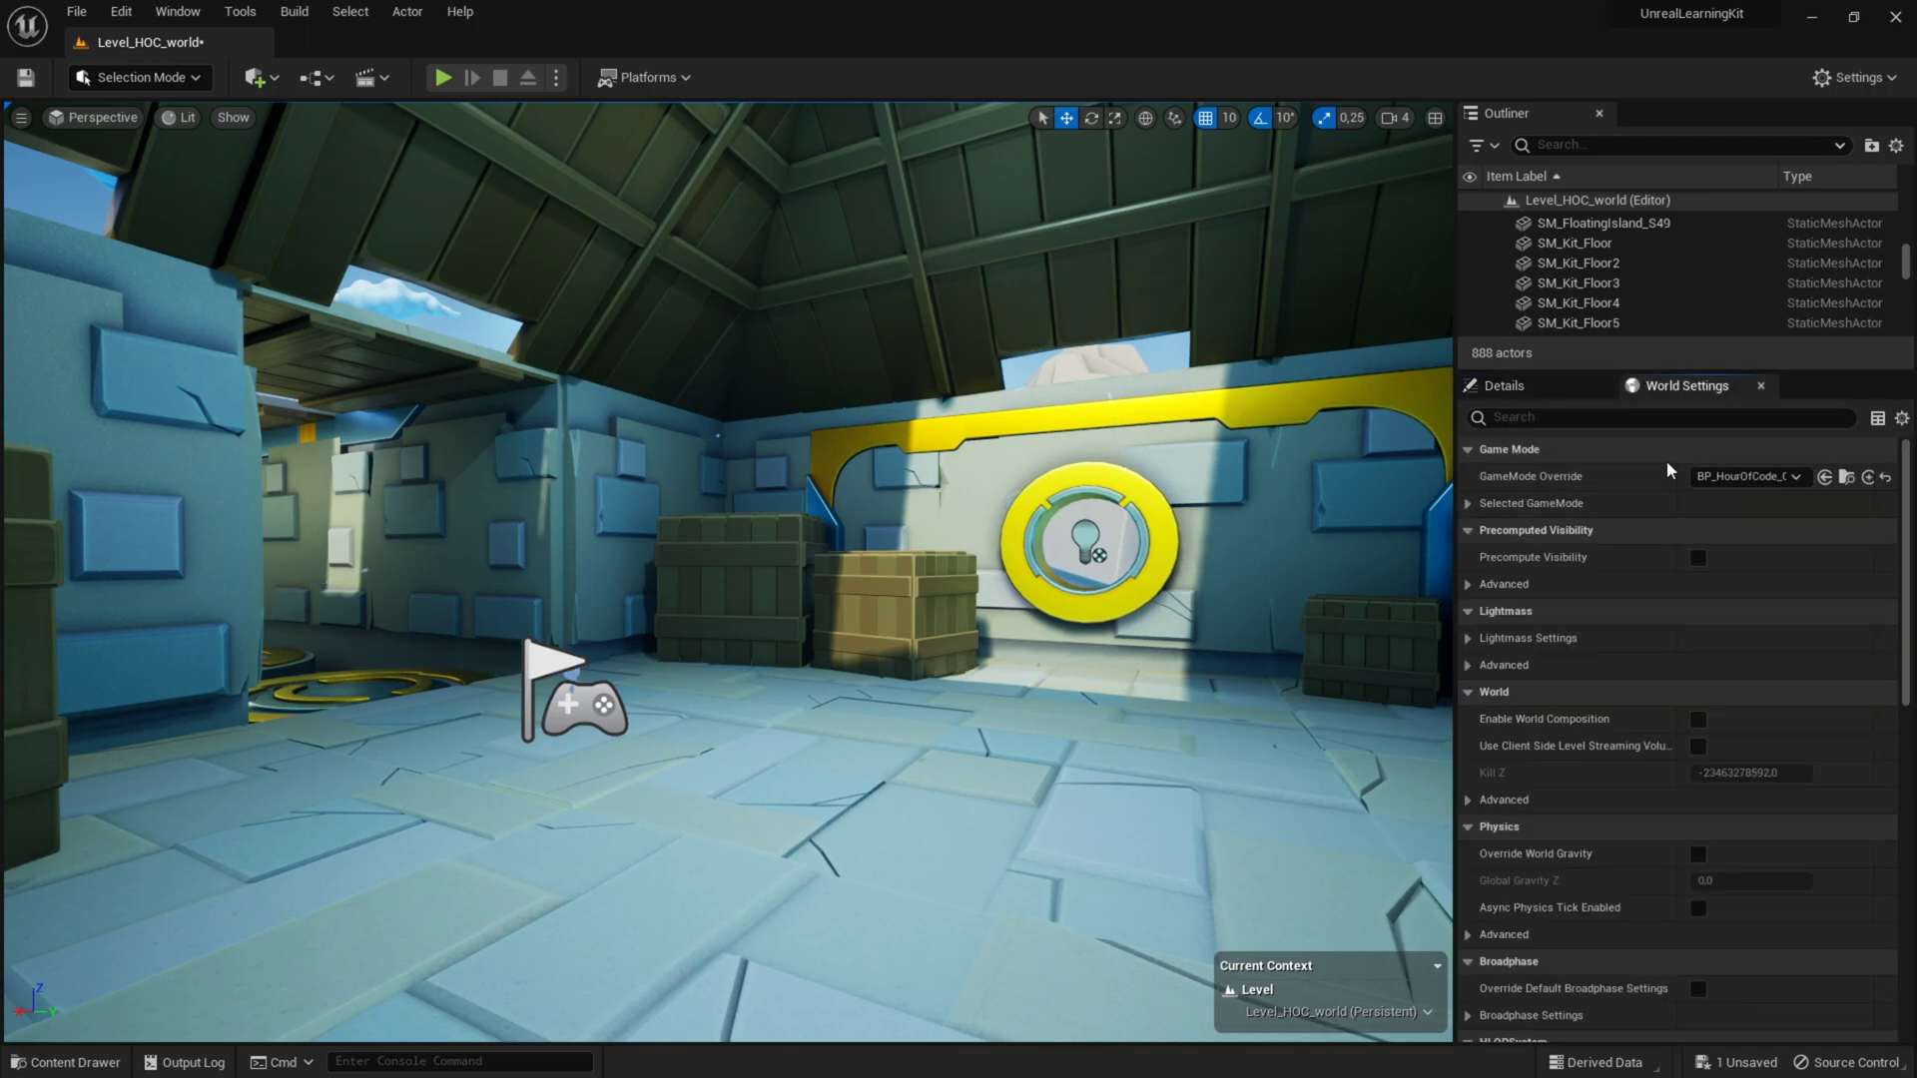
scroll(1675, 559, "down", 1)
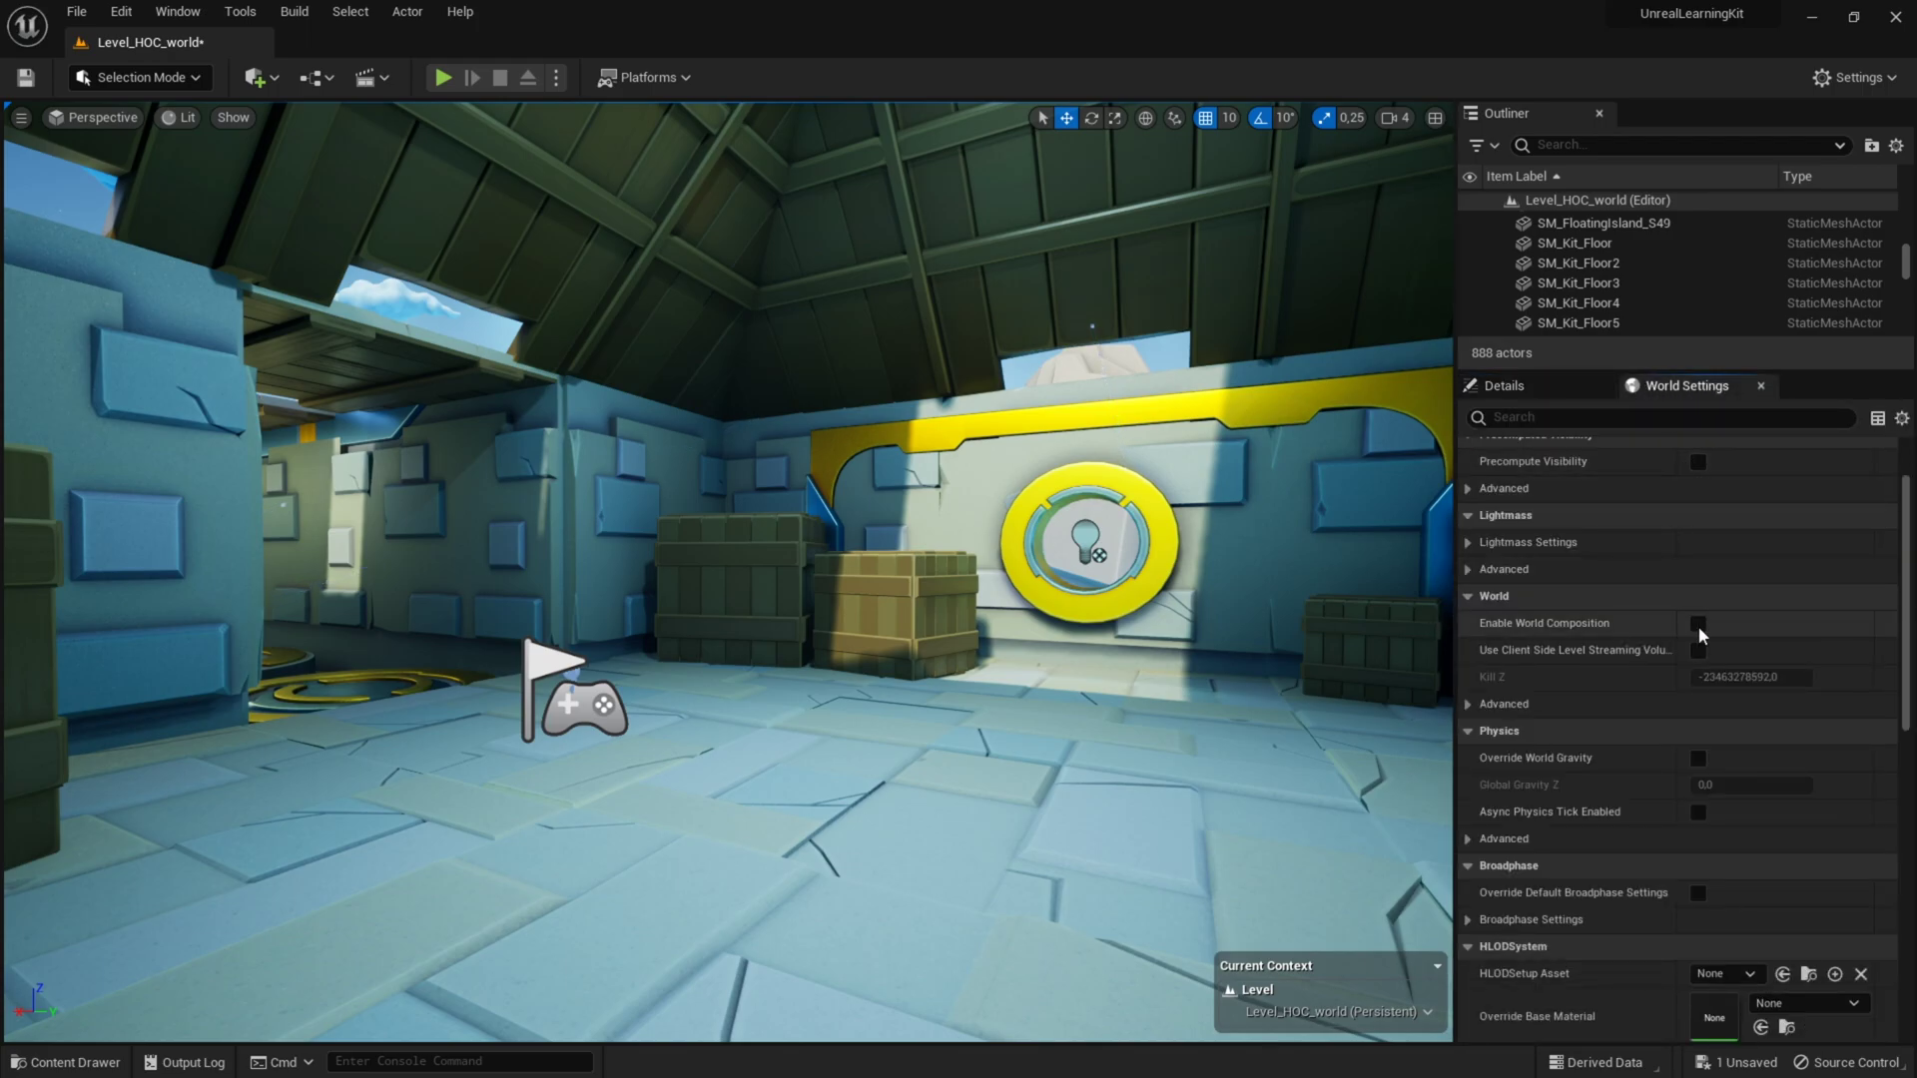
left_click(1468, 709)
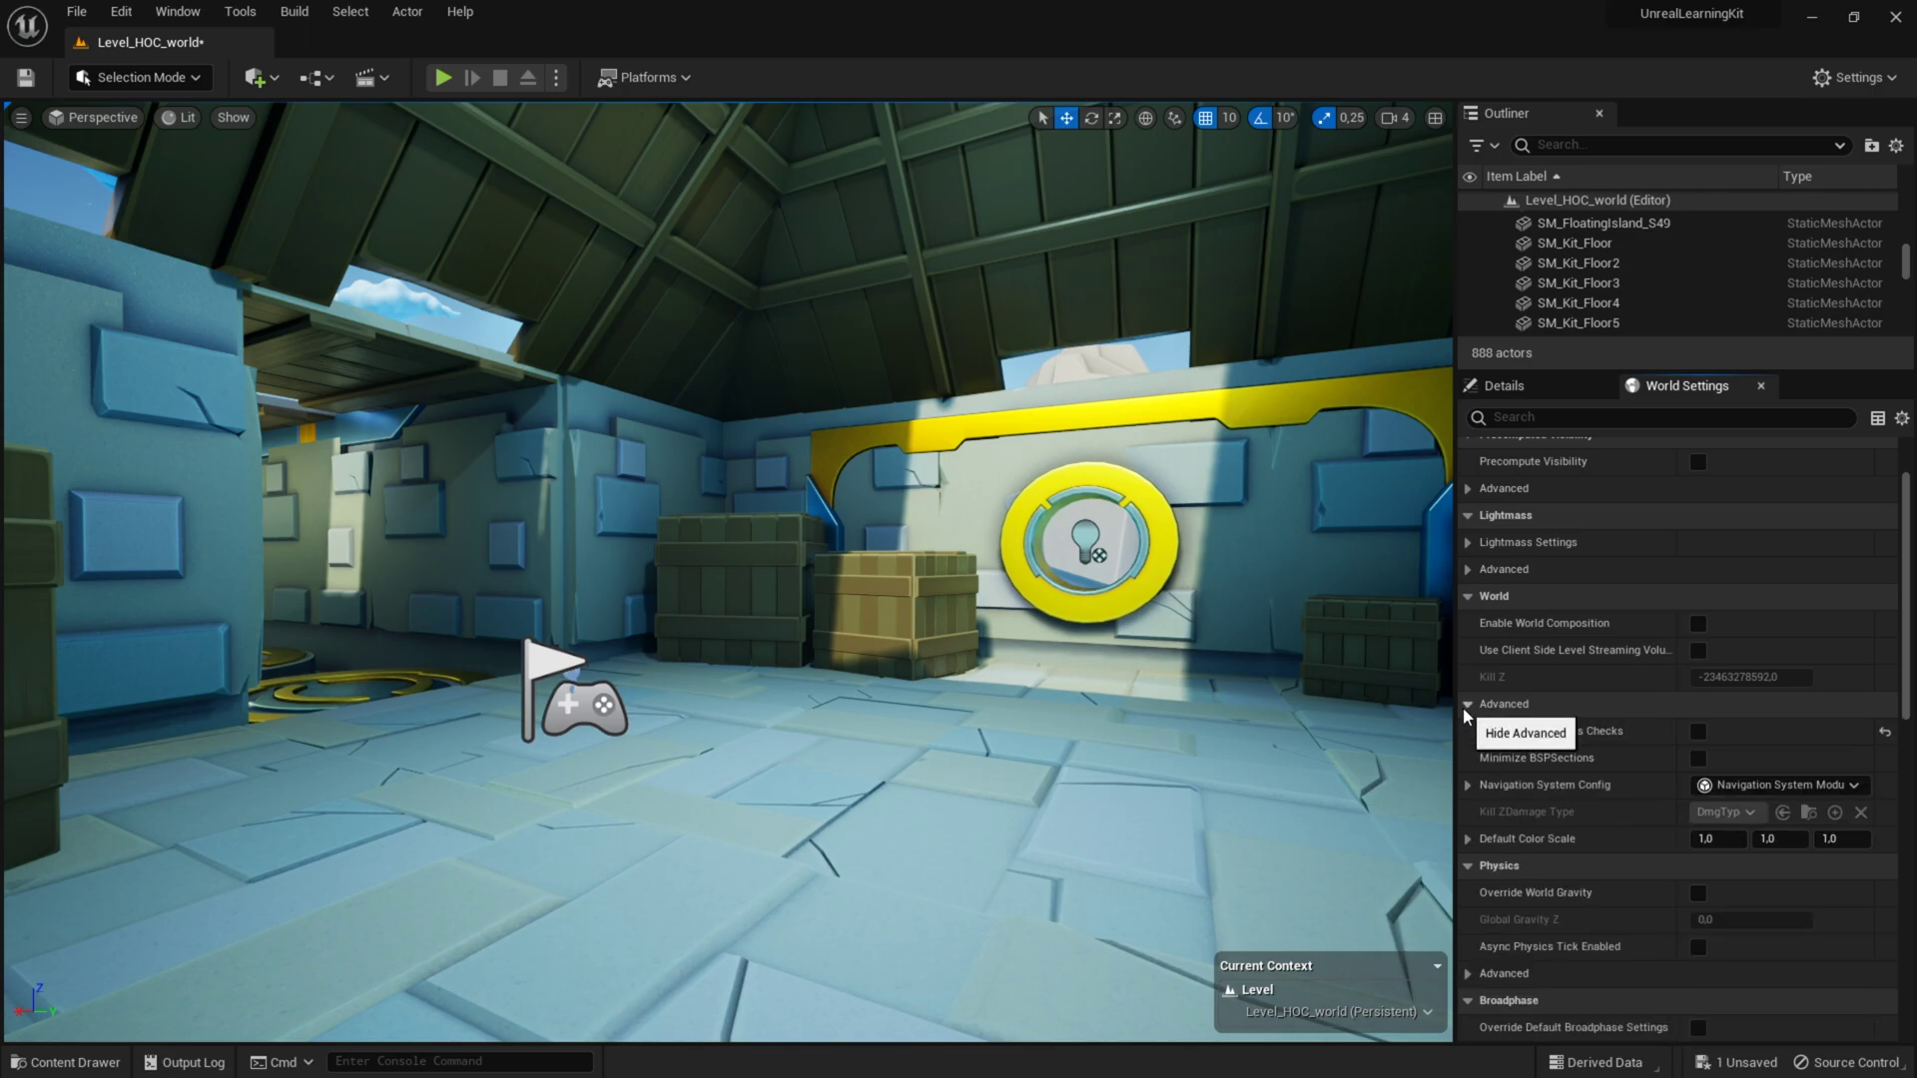
left_click(1698, 732)
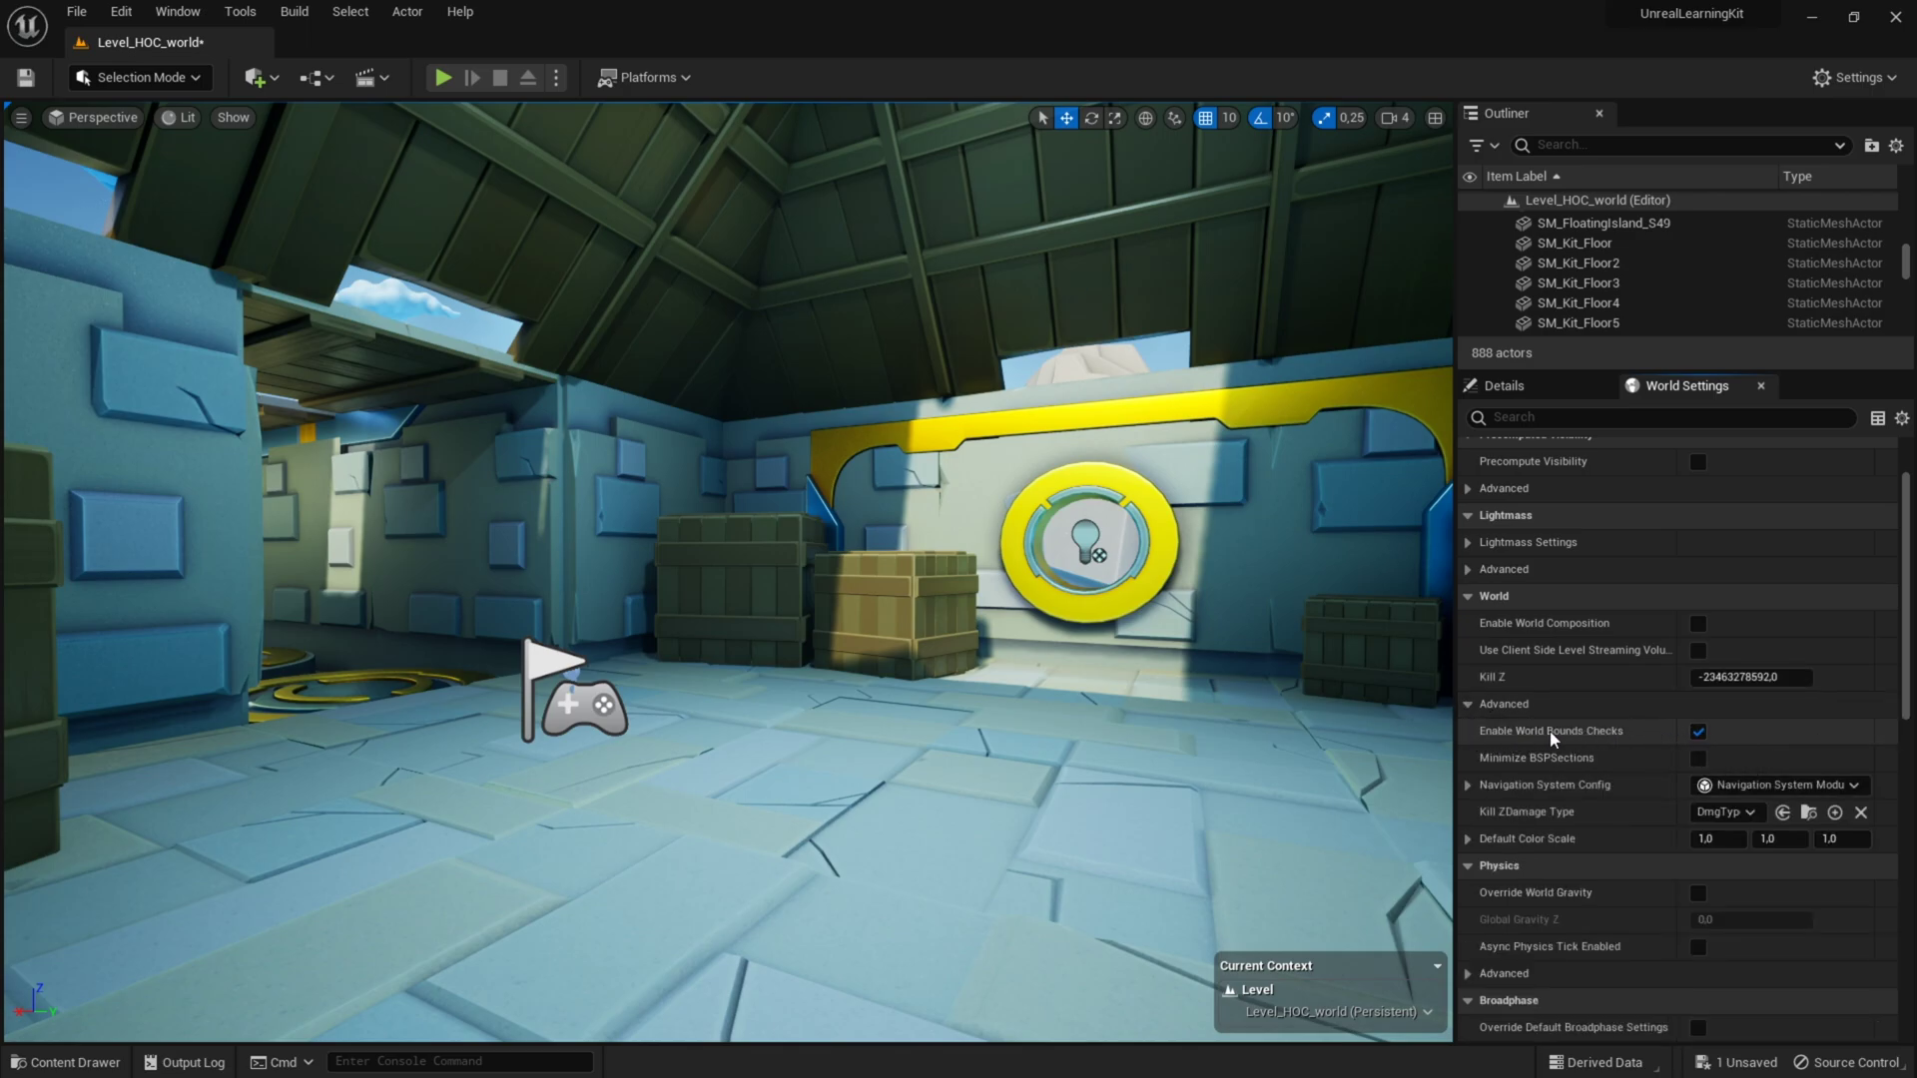
left_click(1729, 678)
type("-")
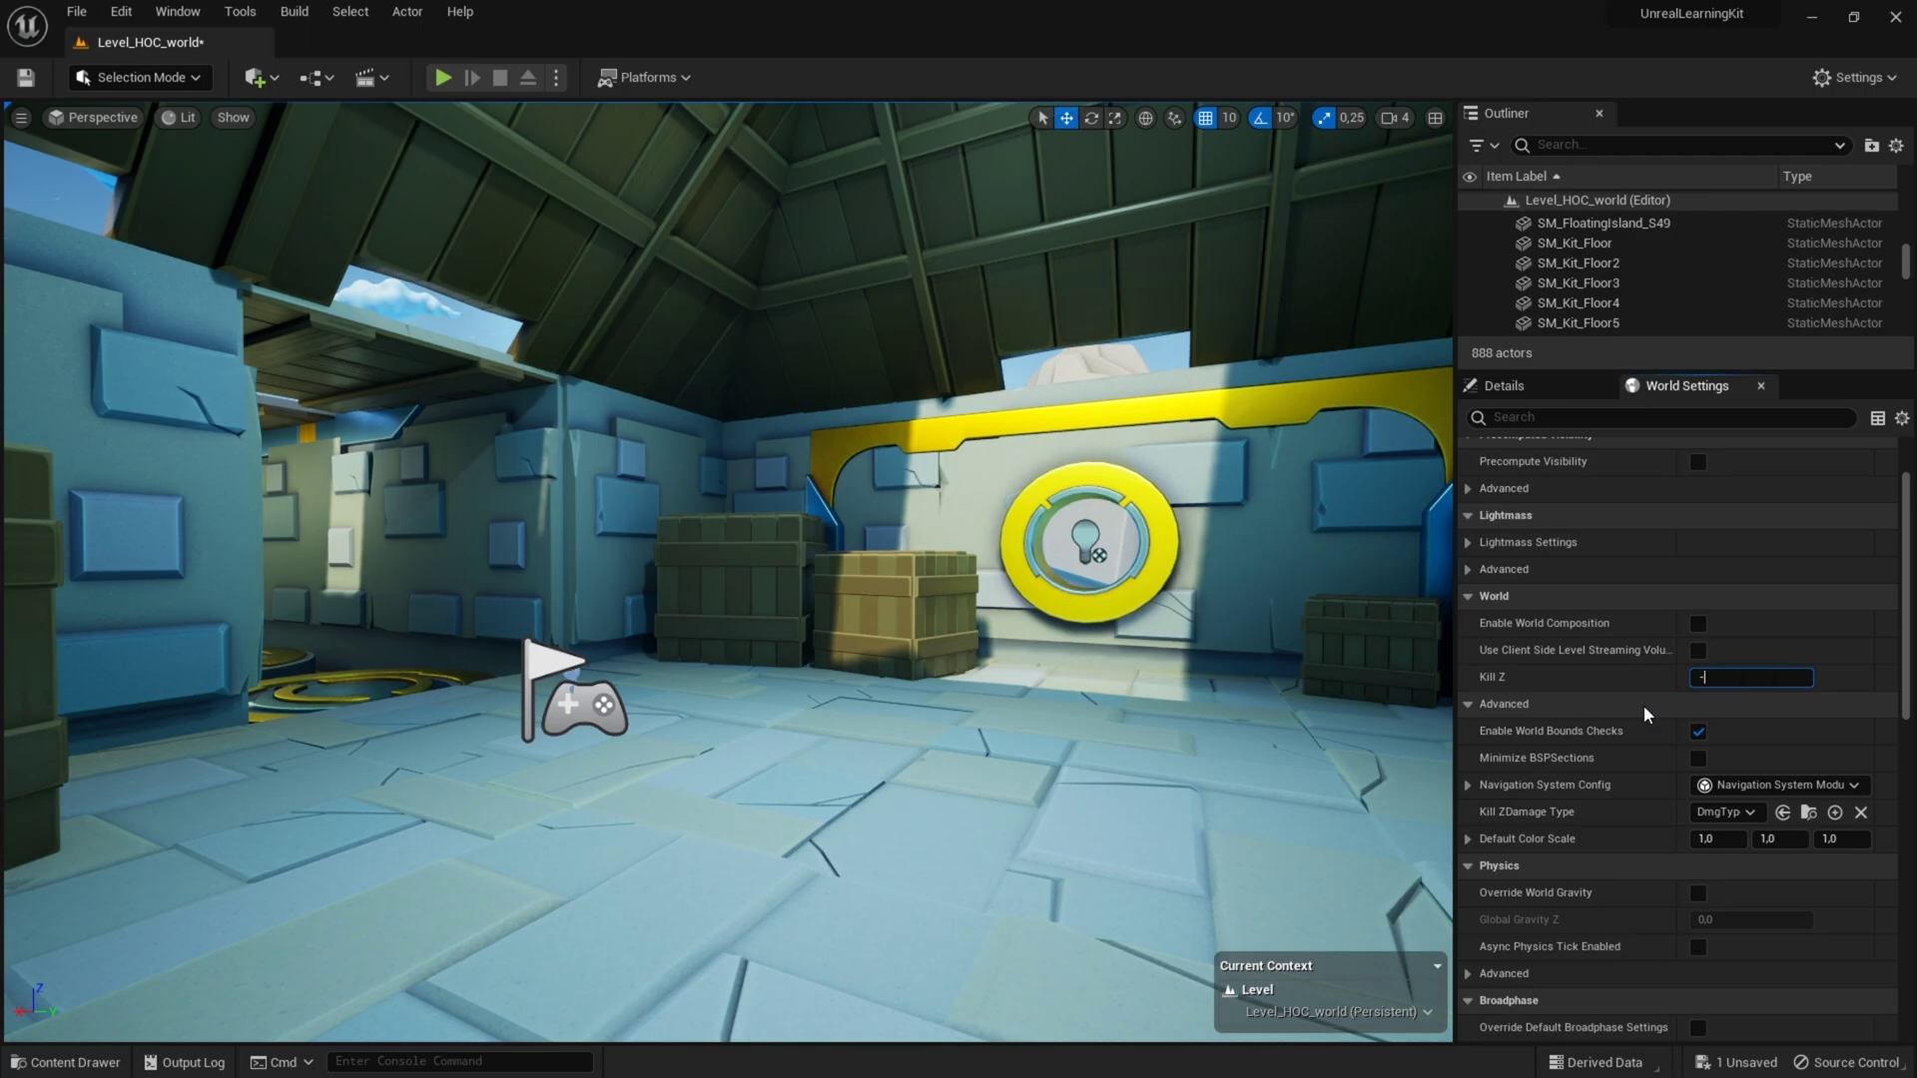
type("500")
key("Return")
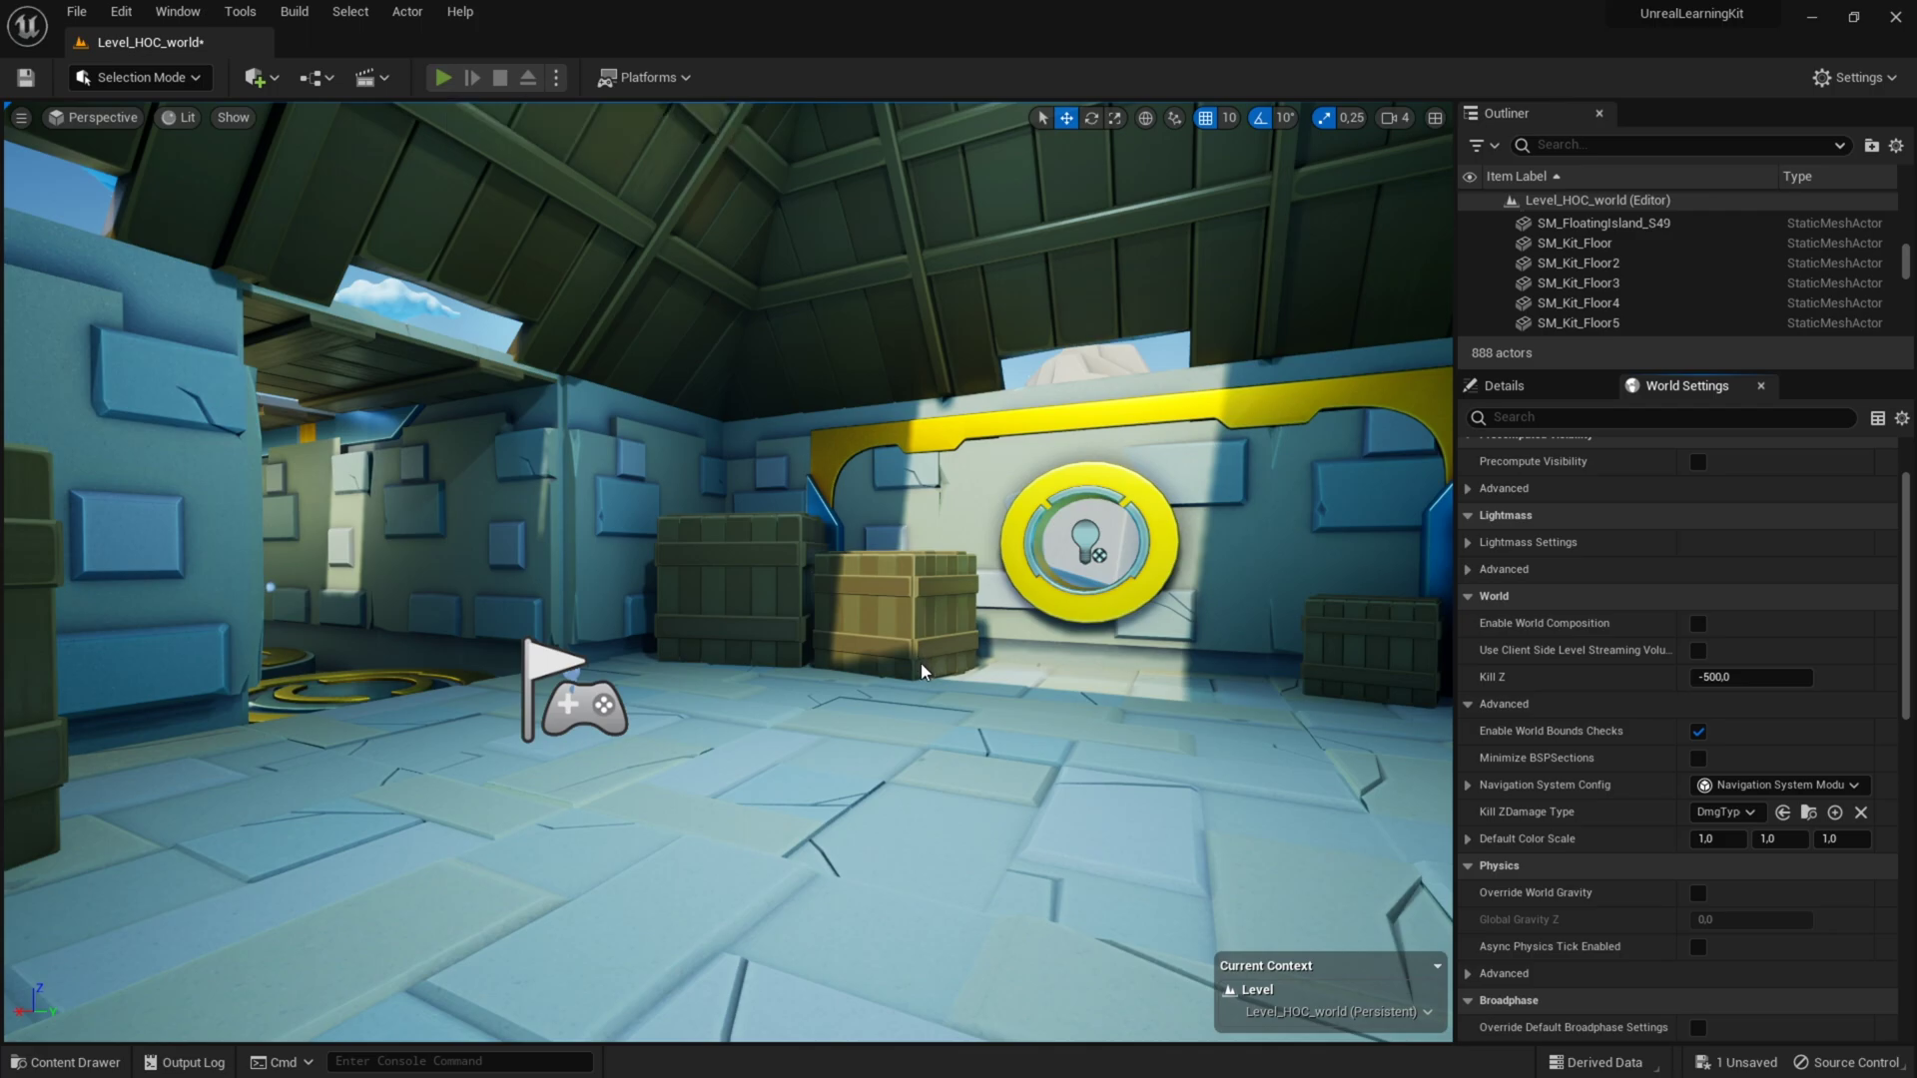
Play the level to test falling off the world with the new Kill Z height, and stop the session.
key("alt+p")
key("w")
key("space")
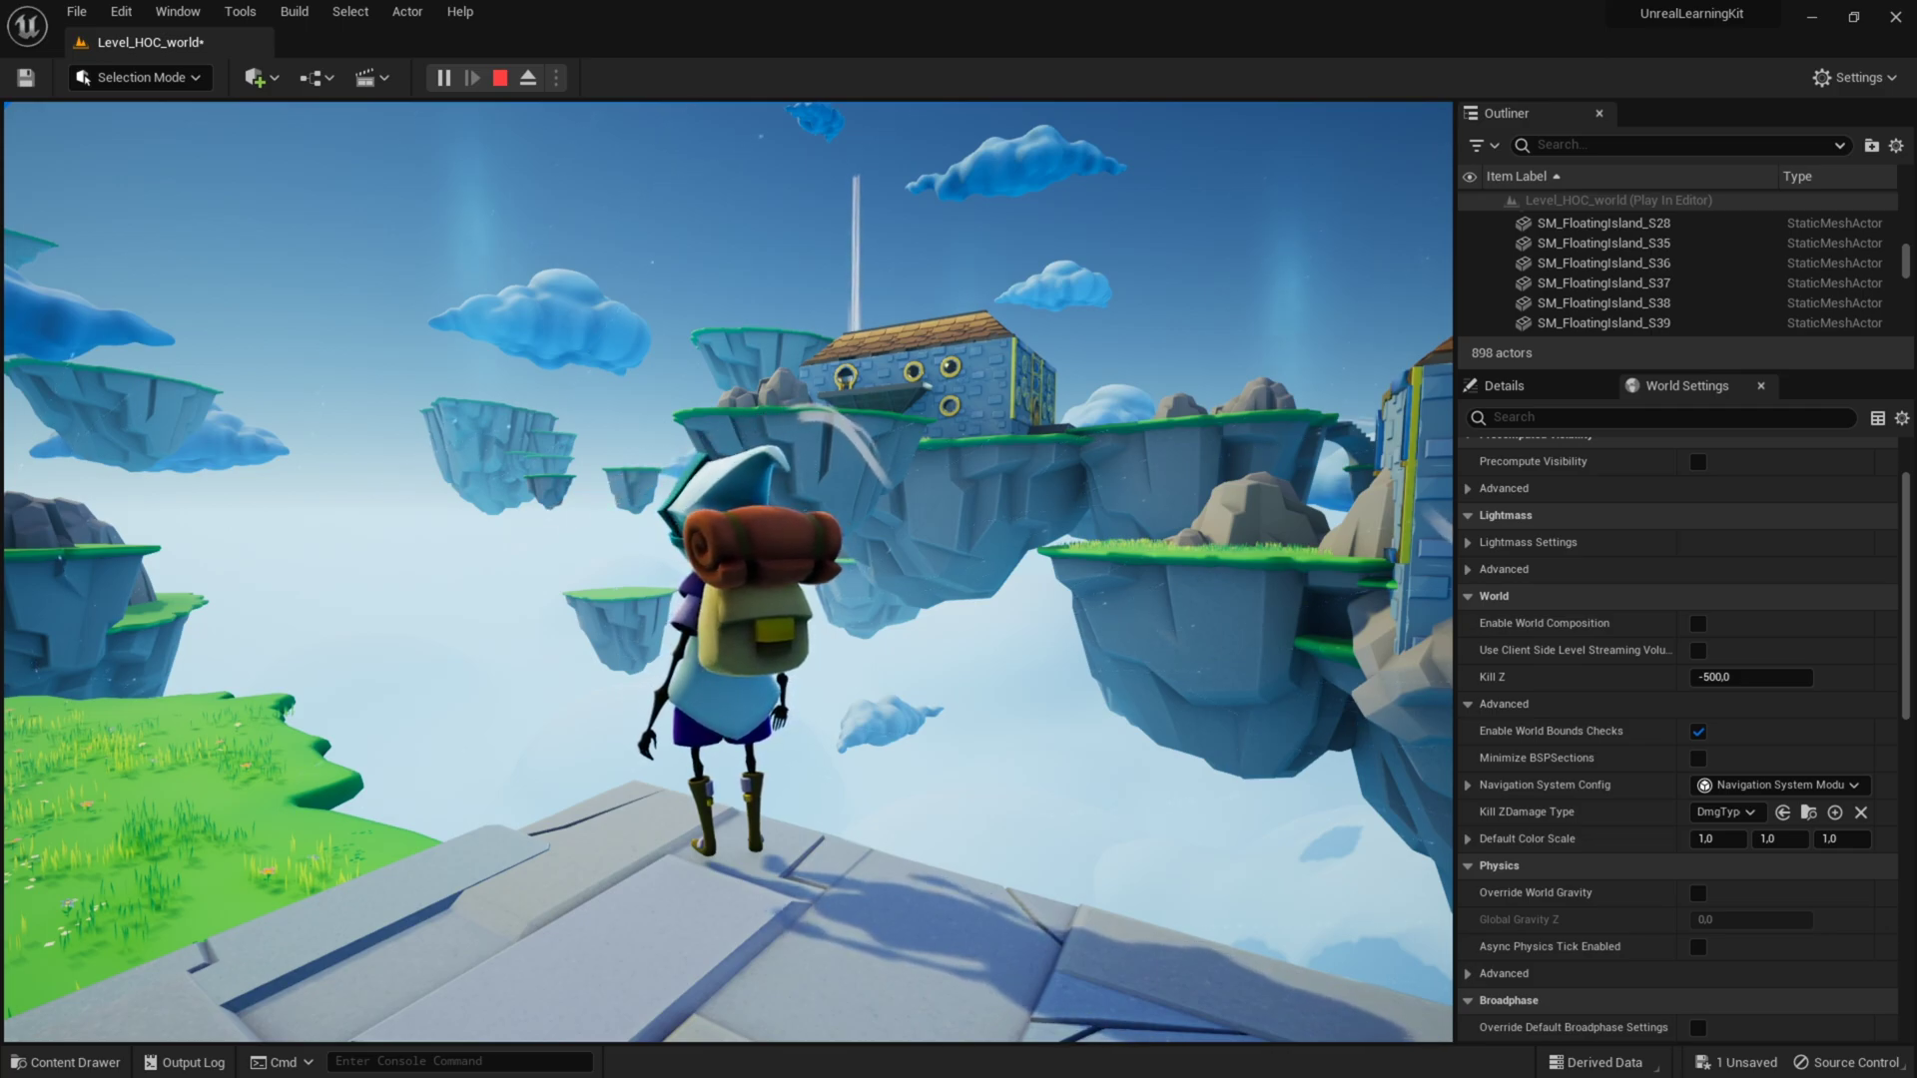
key("Escape")
Place the SM_FloatingIsland_S mesh from Hour_of_Code/Static_Meshes in the gap beside the grassy main island.
right_click_drag(757, 897, 799, 969)
right_click_drag(752, 849, 752, 717)
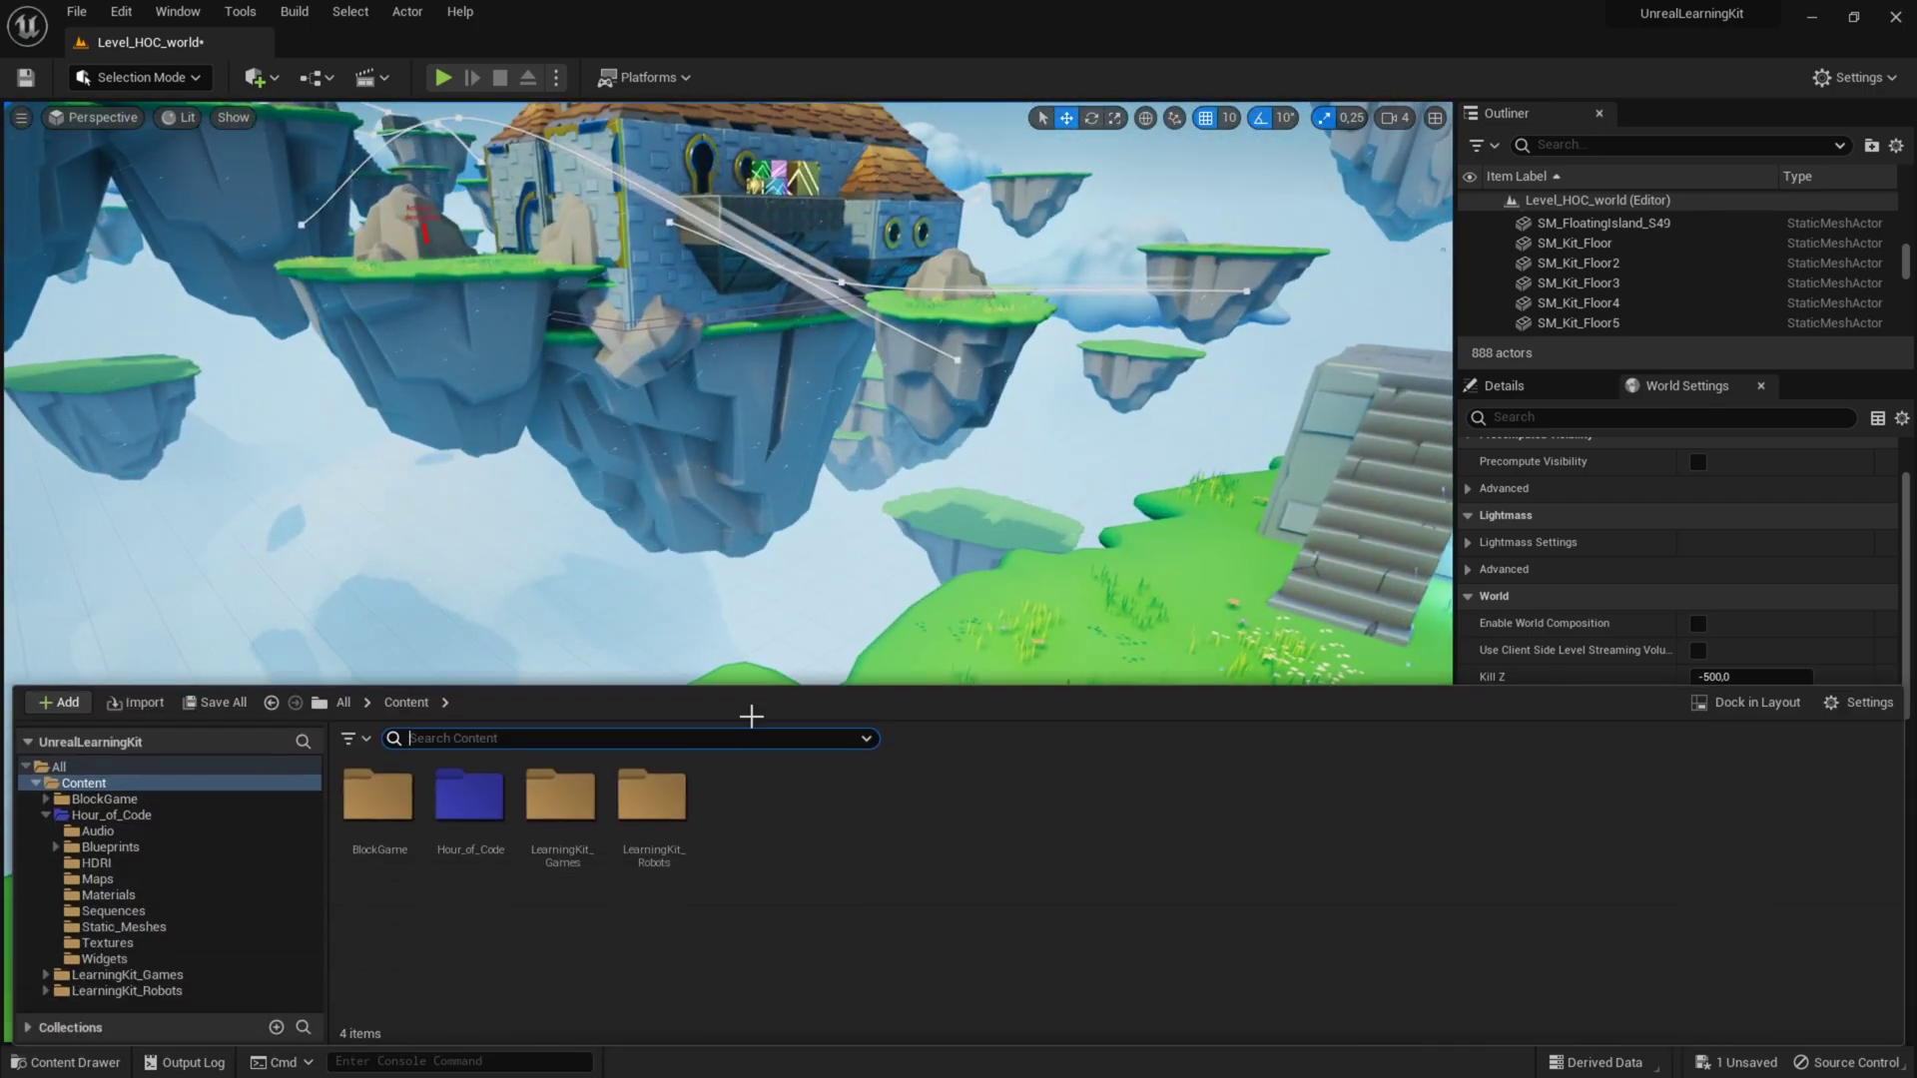
double_click(497, 807)
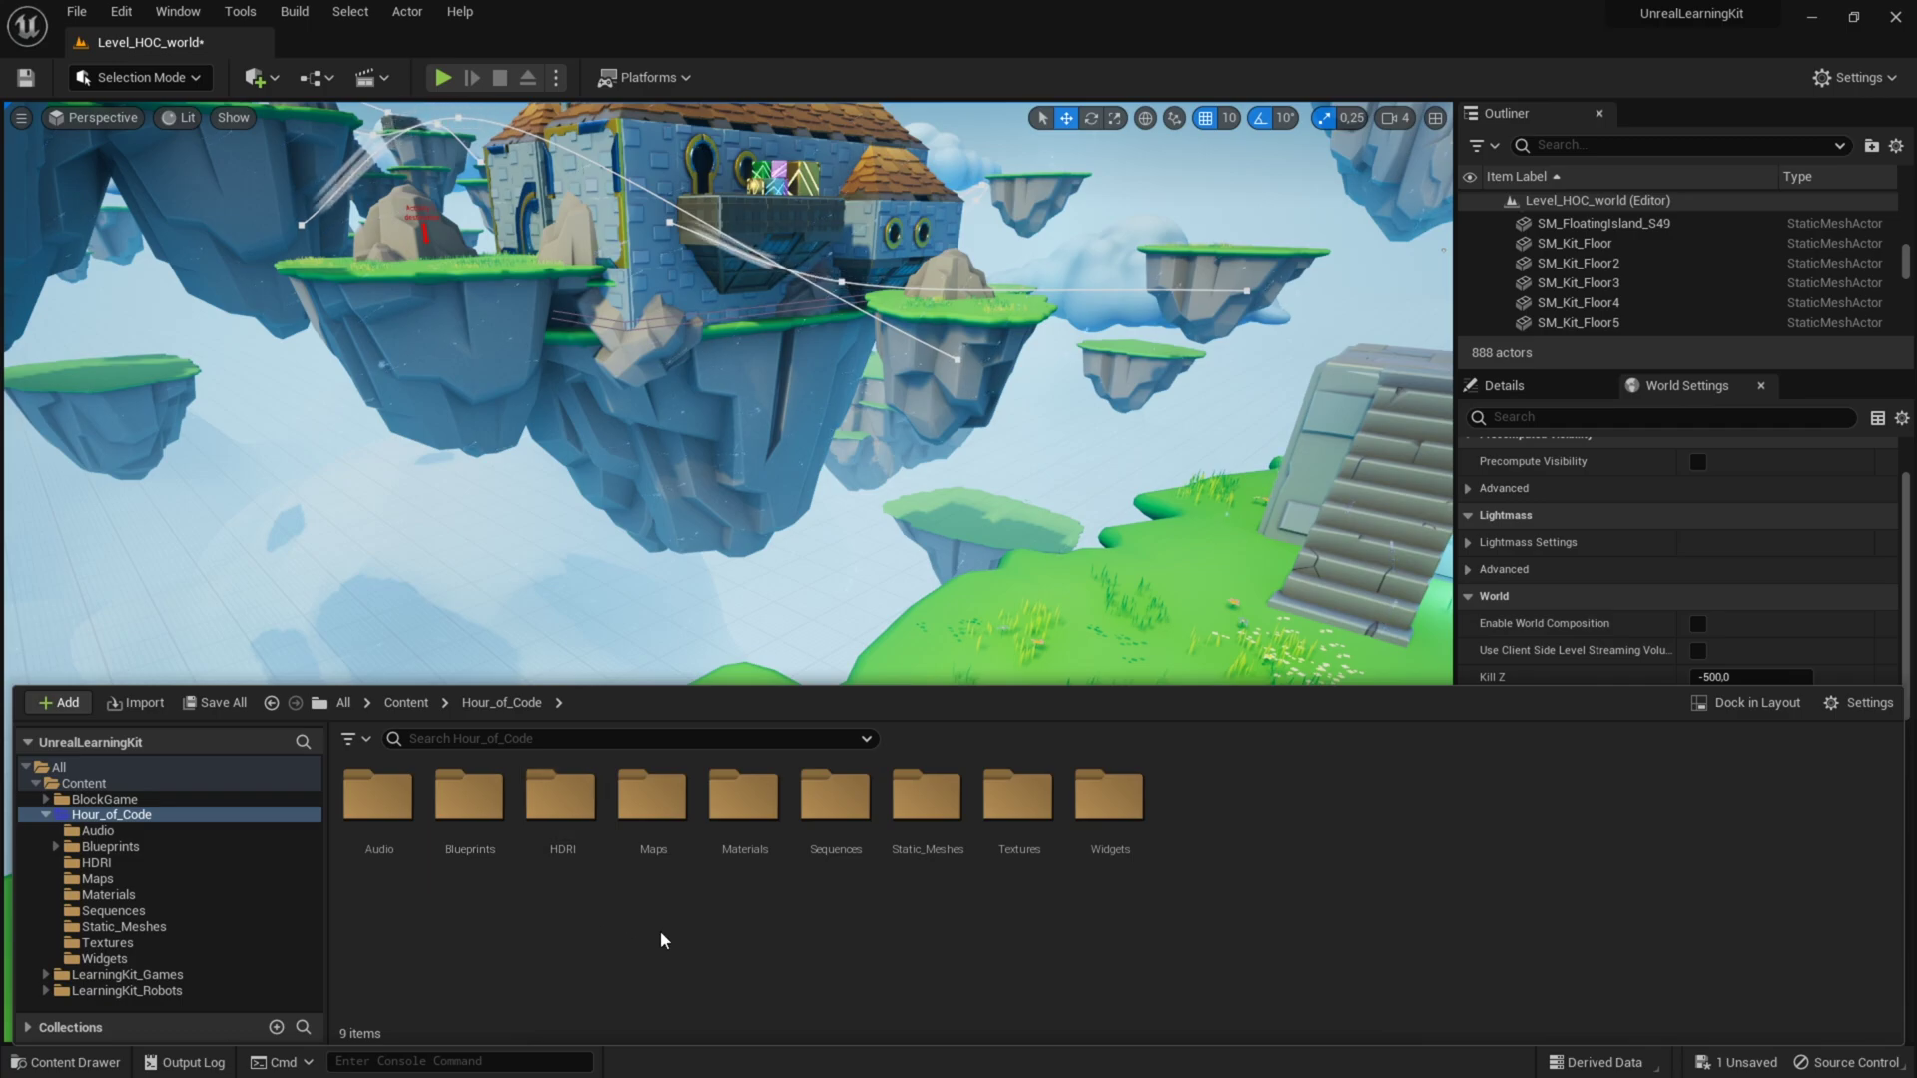
double_click(926, 793)
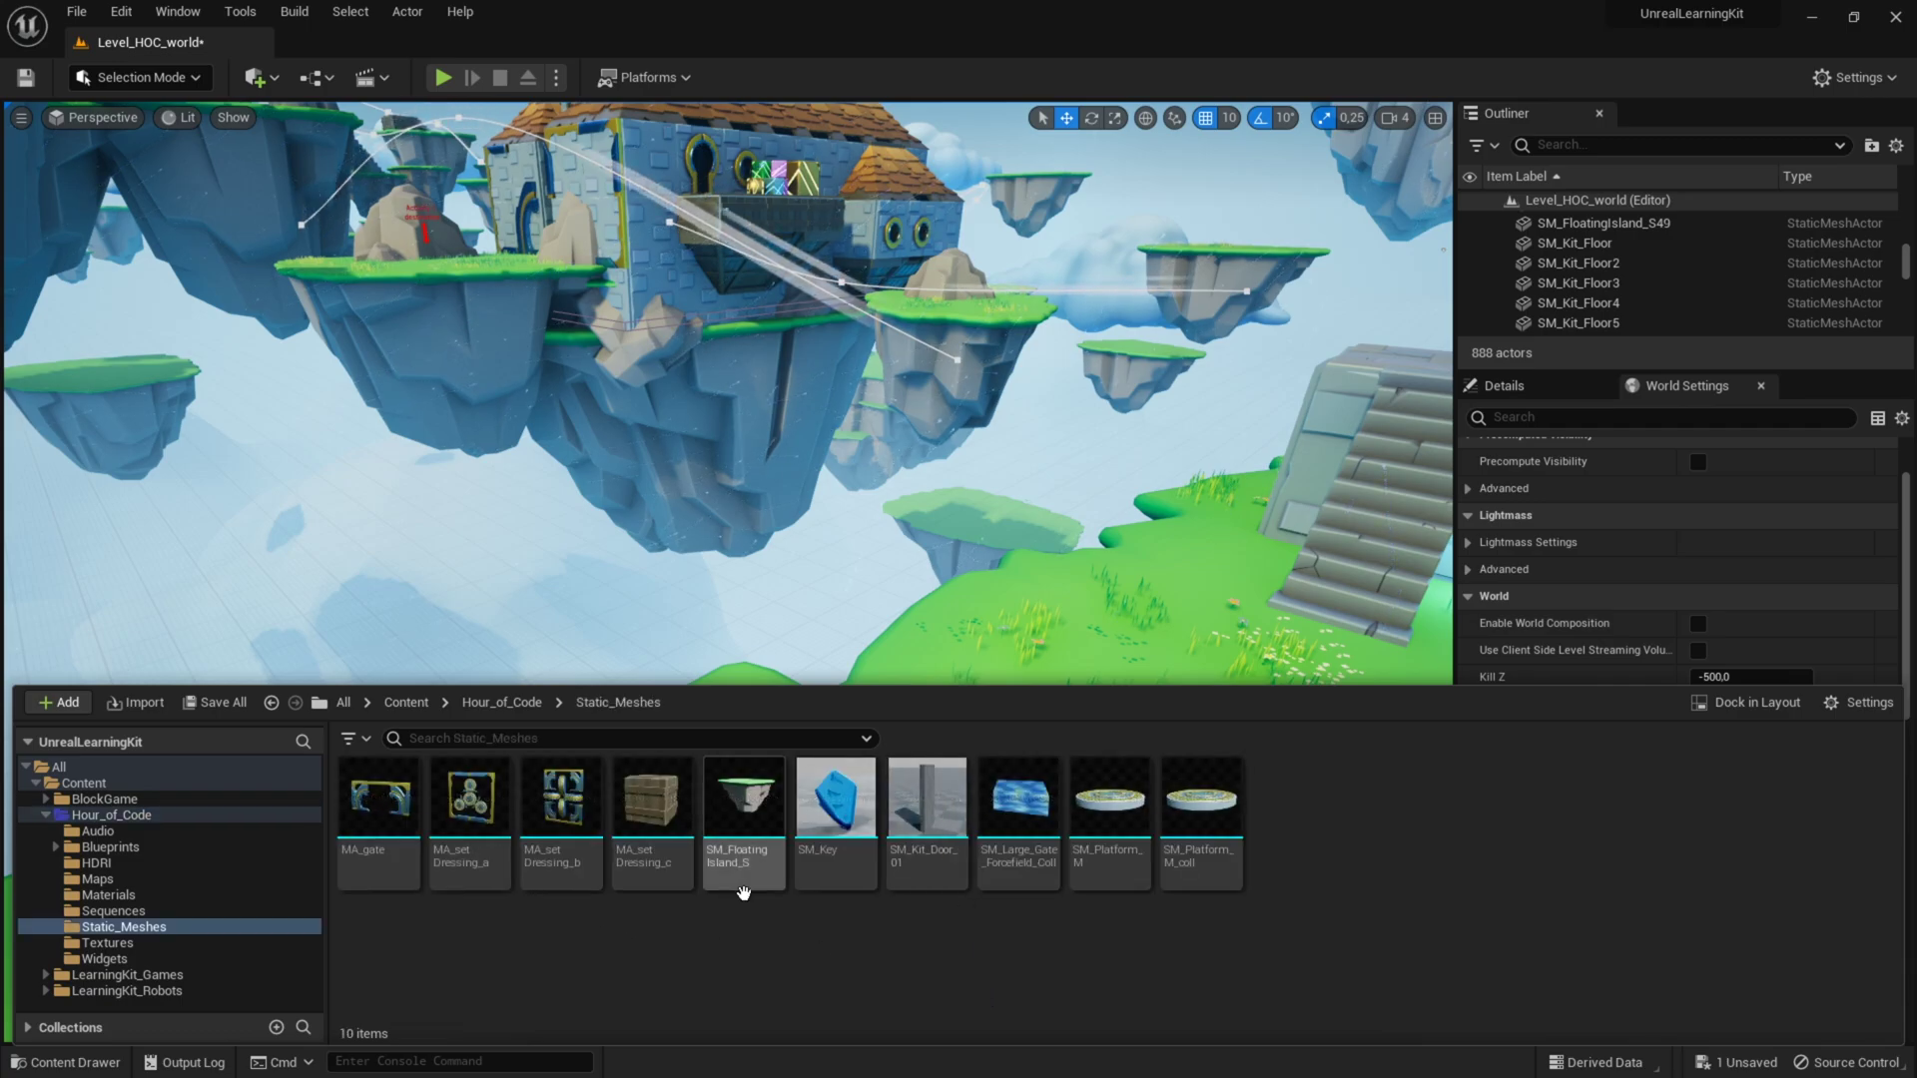
mouse_move(722, 895)
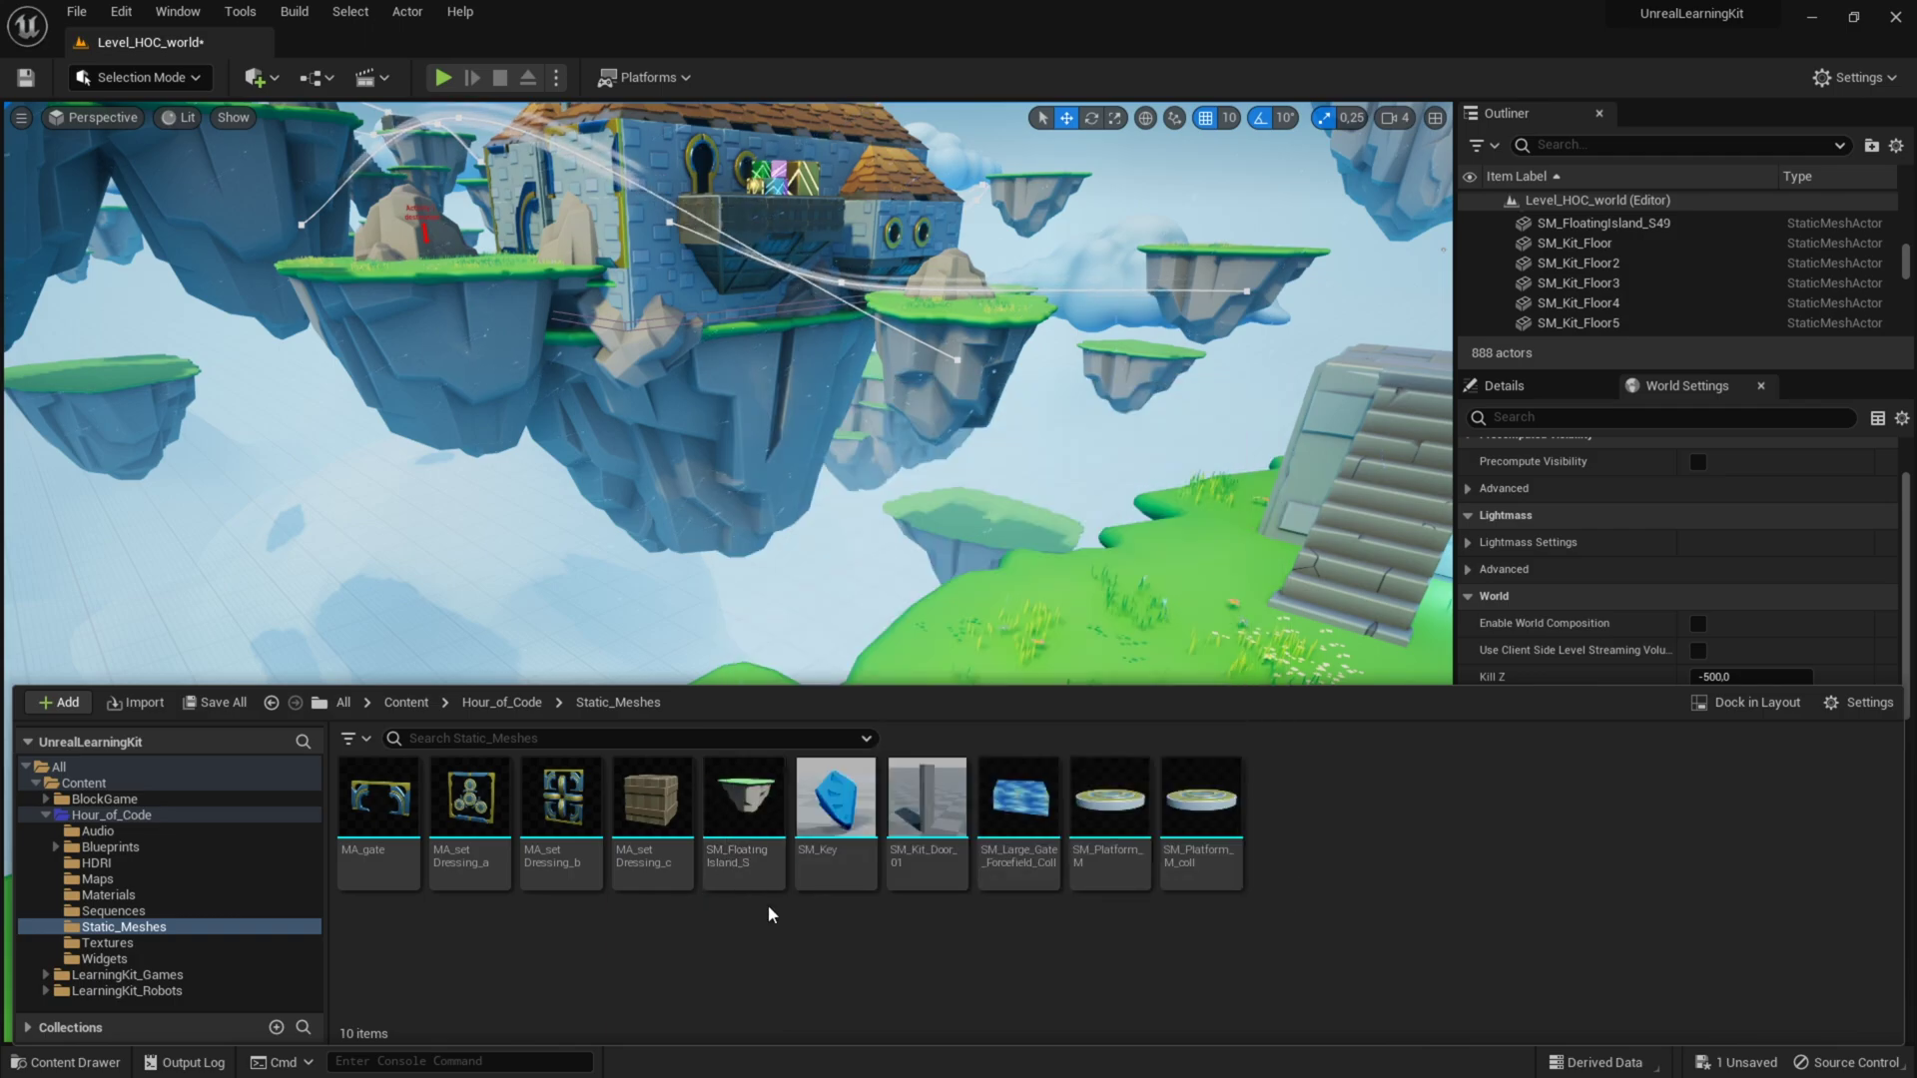
left_click_drag(764, 874, 766, 737)
right_click_drag(778, 805, 959, 839)
right_click_drag(738, 722, 706, 759)
left_click_drag(796, 598, 417, 461)
right_click_drag(417, 460, 310, 457)
right_click_drag(759, 589, 741, 567)
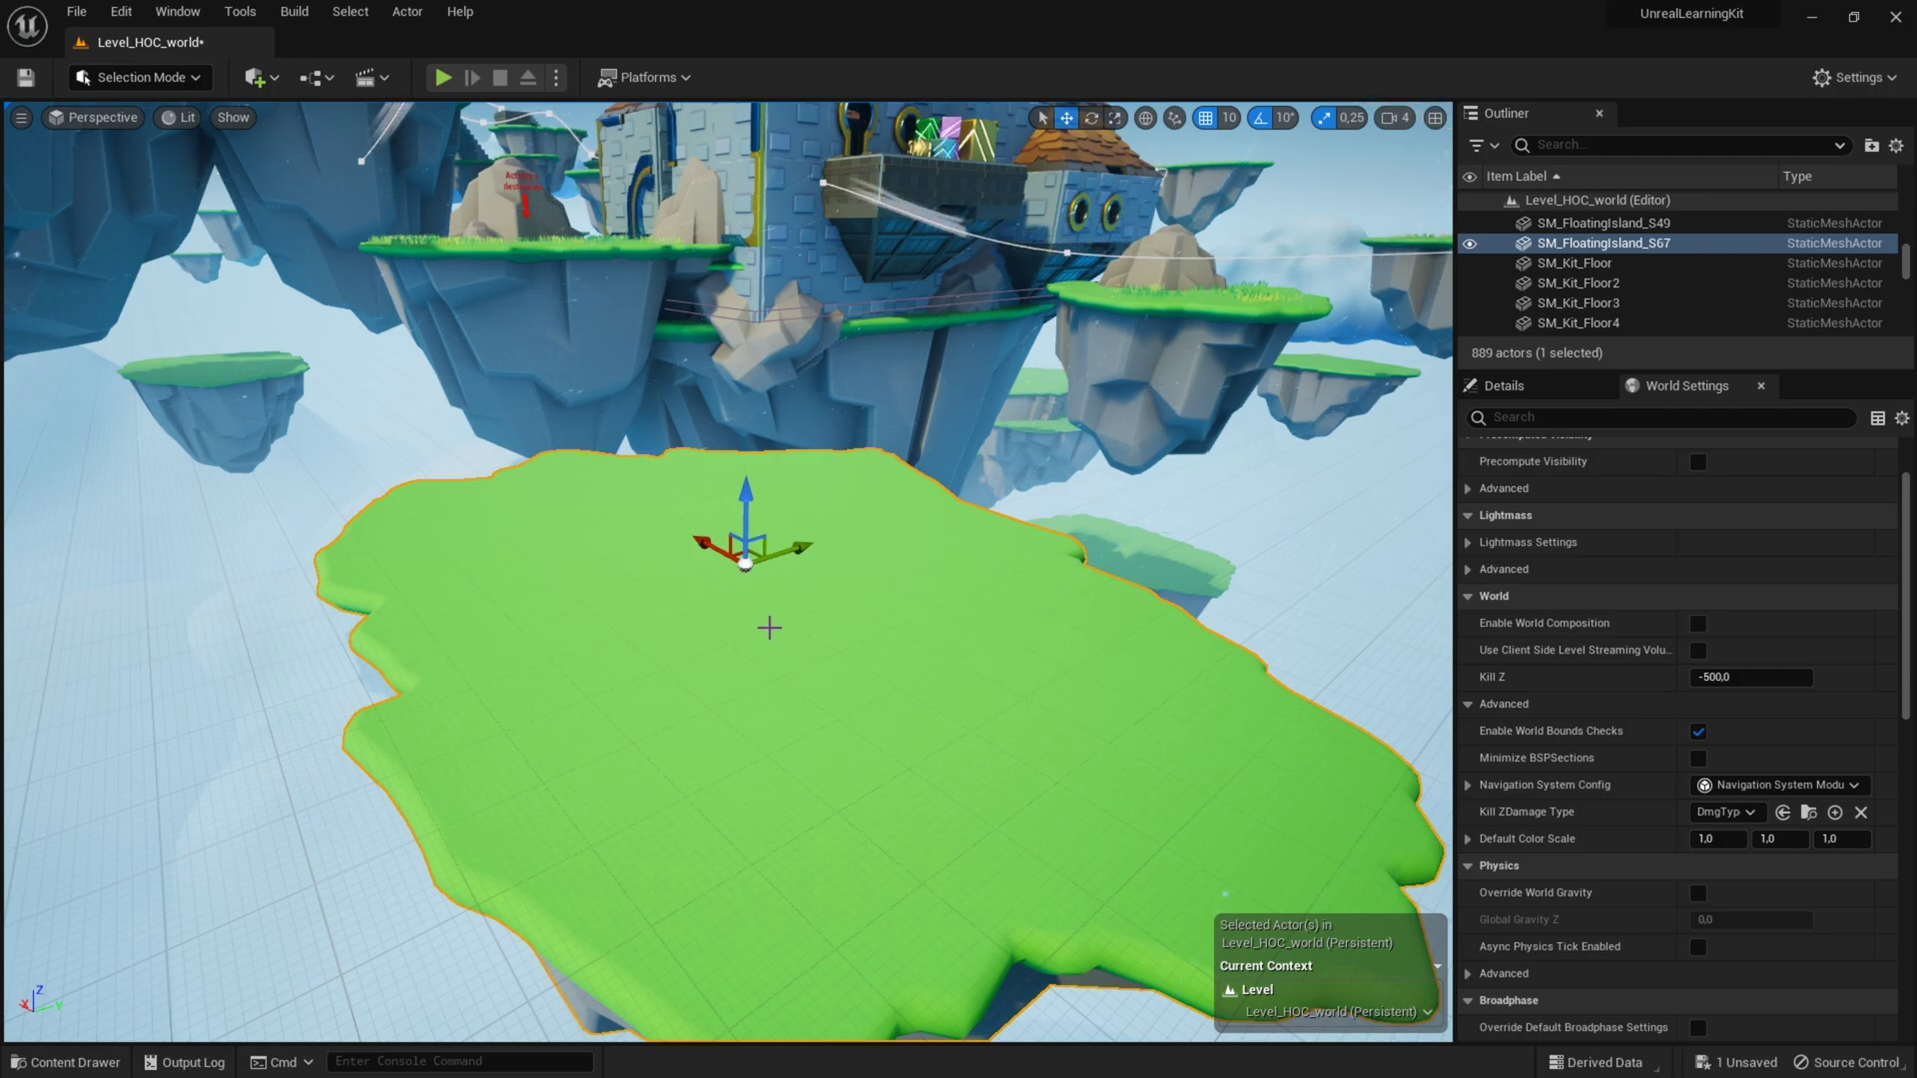
right_click_drag(782, 624, 787, 637)
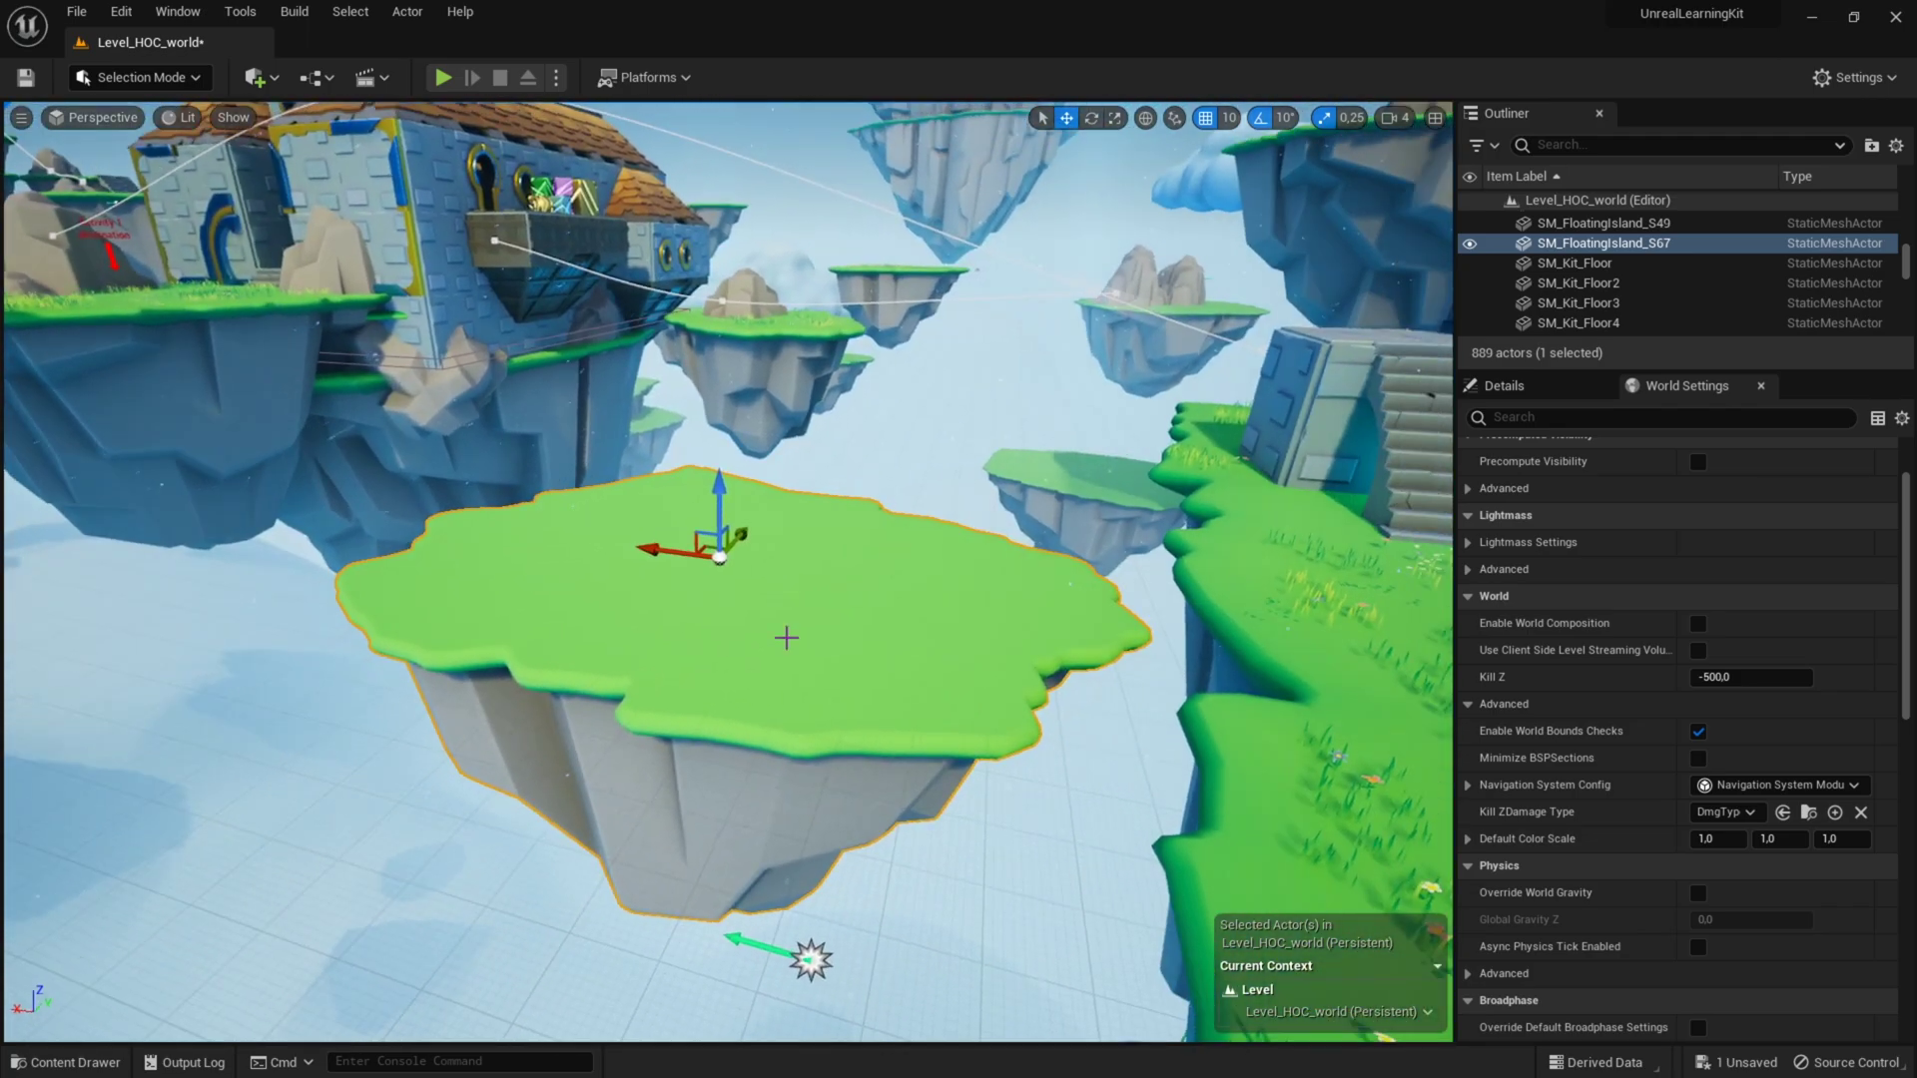
Toggle the position, rotation and scale snapping options, and adjust the new floating island's rotation and placement.
left_click(1206, 122)
left_click(1260, 123)
left_click(1324, 120)
right_click_drag(852, 470, 814, 509)
key("e")
left_click_drag(799, 547, 779, 549)
left_click(1206, 120)
mouse_move(836, 543)
left_mouse_down()
mouse_move(857, 534)
mouse_move(841, 540)
left_mouse_up()
mouse_move(903, 501)
right_mouse_down()
mouse_move(1003, 574)
mouse_move(903, 501)
right_mouse_up()
key("w")
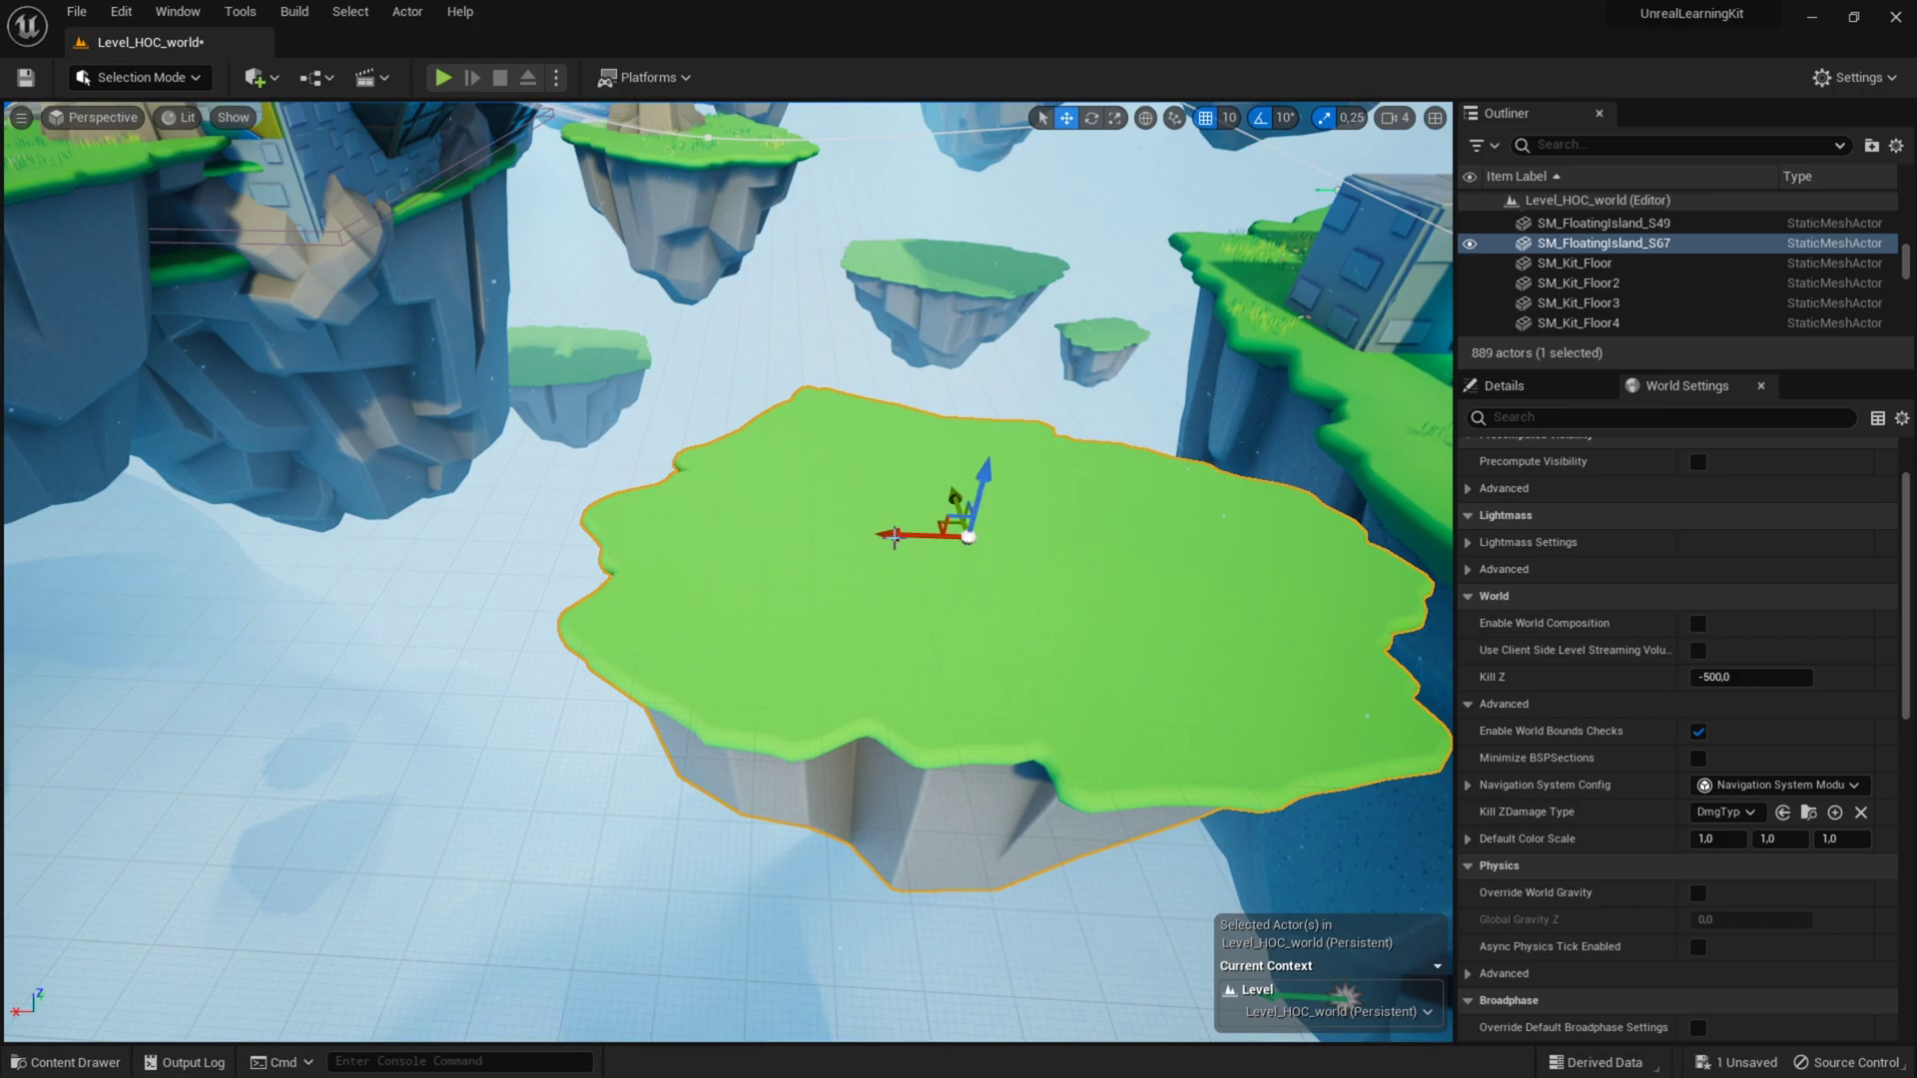
Duplicate the floating island and place the copy higher up, as a stepping stone toward the neighbouring house's island.
left_click_drag(899, 535, 172, 560, "alt")
left_click_drag(240, 483, 392, 340)
right_click_drag(627, 507, 519, 349)
key("s")
key("w")
right_click_drag(667, 540, 719, 526)
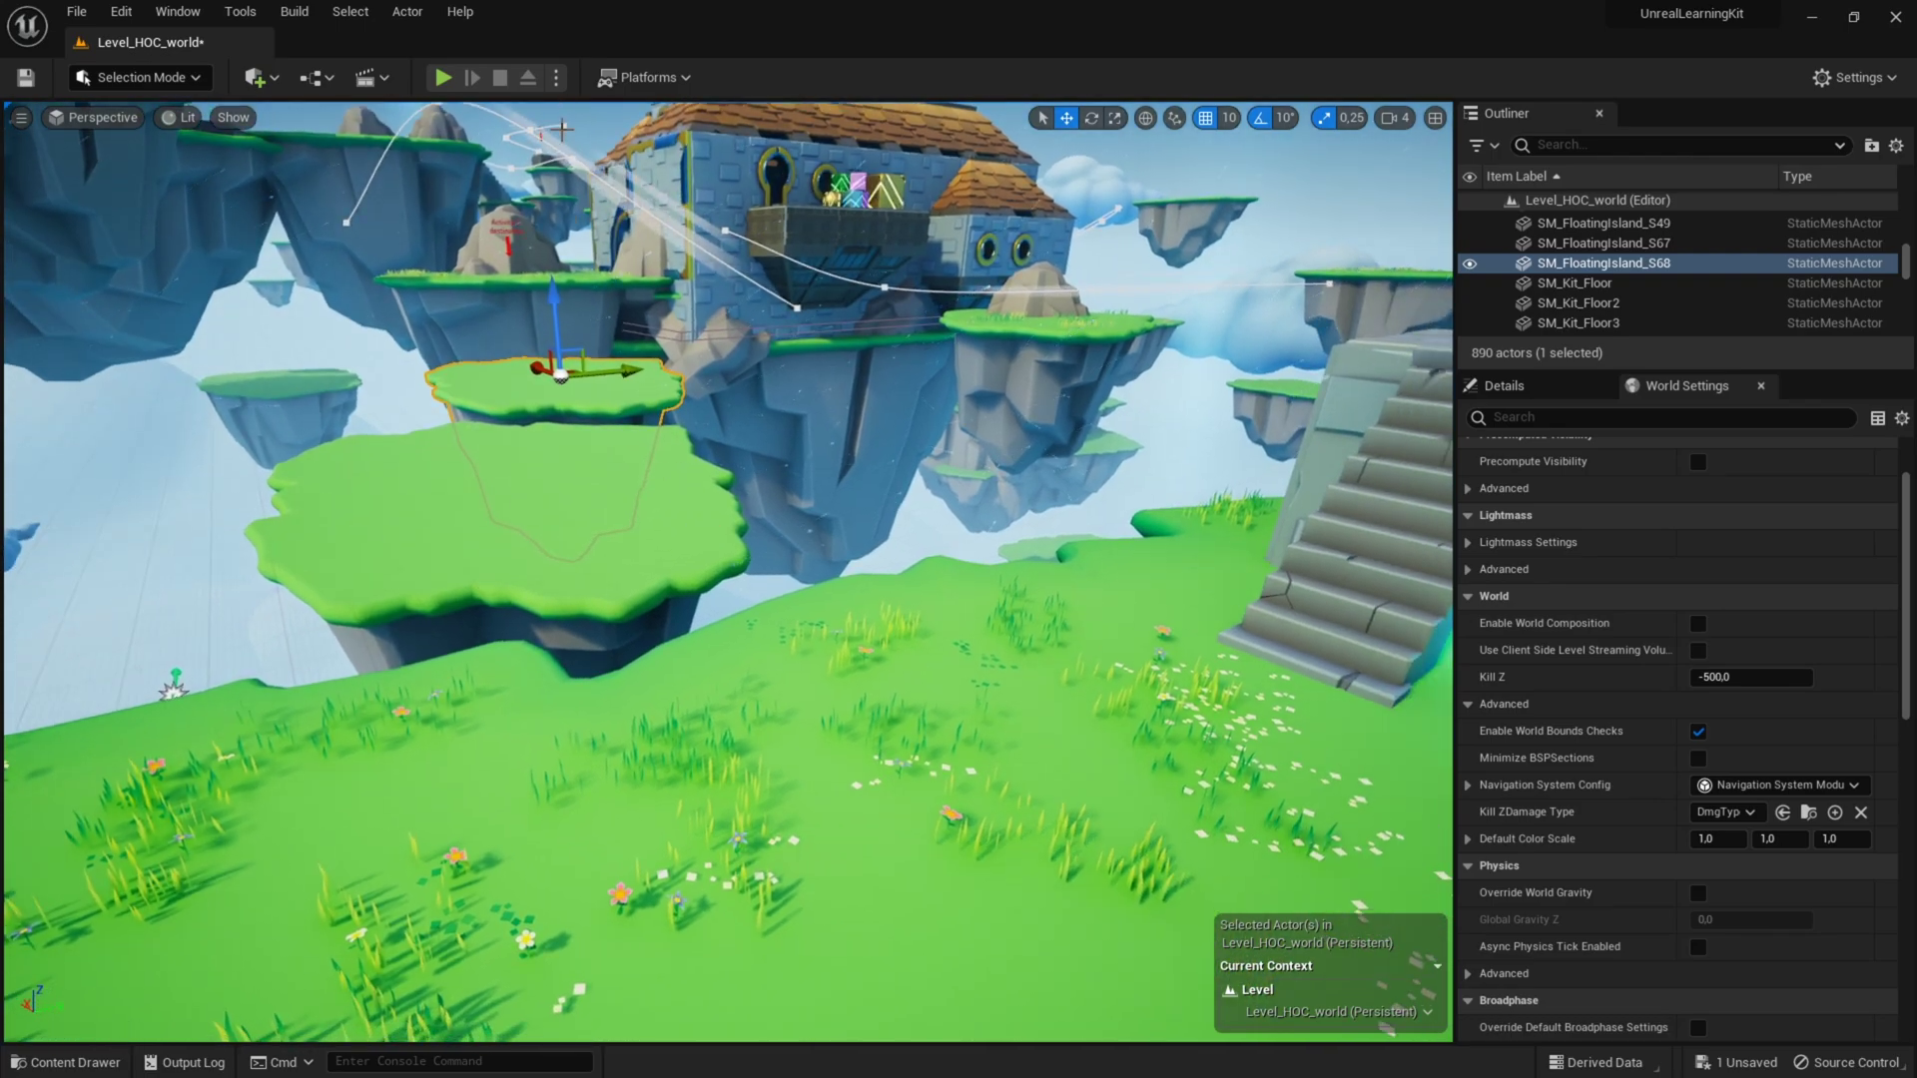
Set the player to spawn at the current camera location, play the level to test running outdoors, and stop the session.
left_click(558, 78)
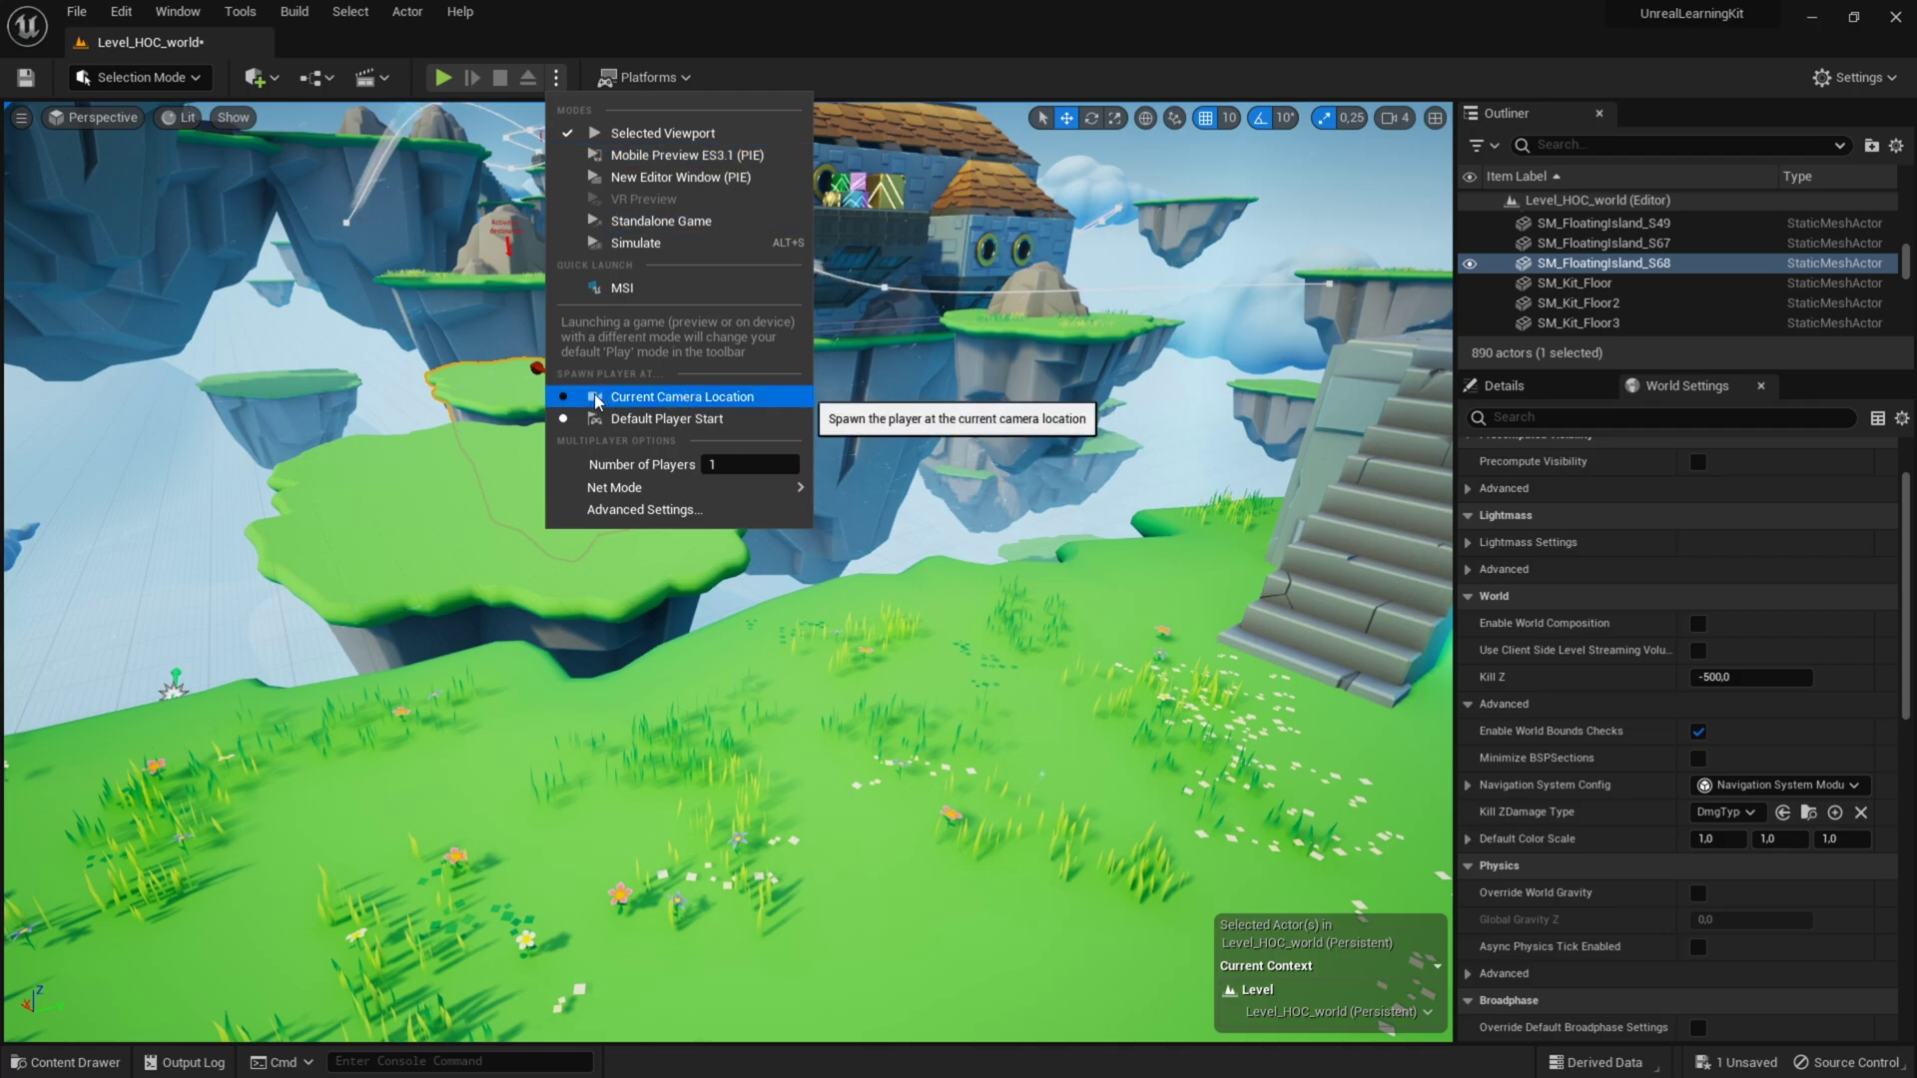
left_click(713, 397)
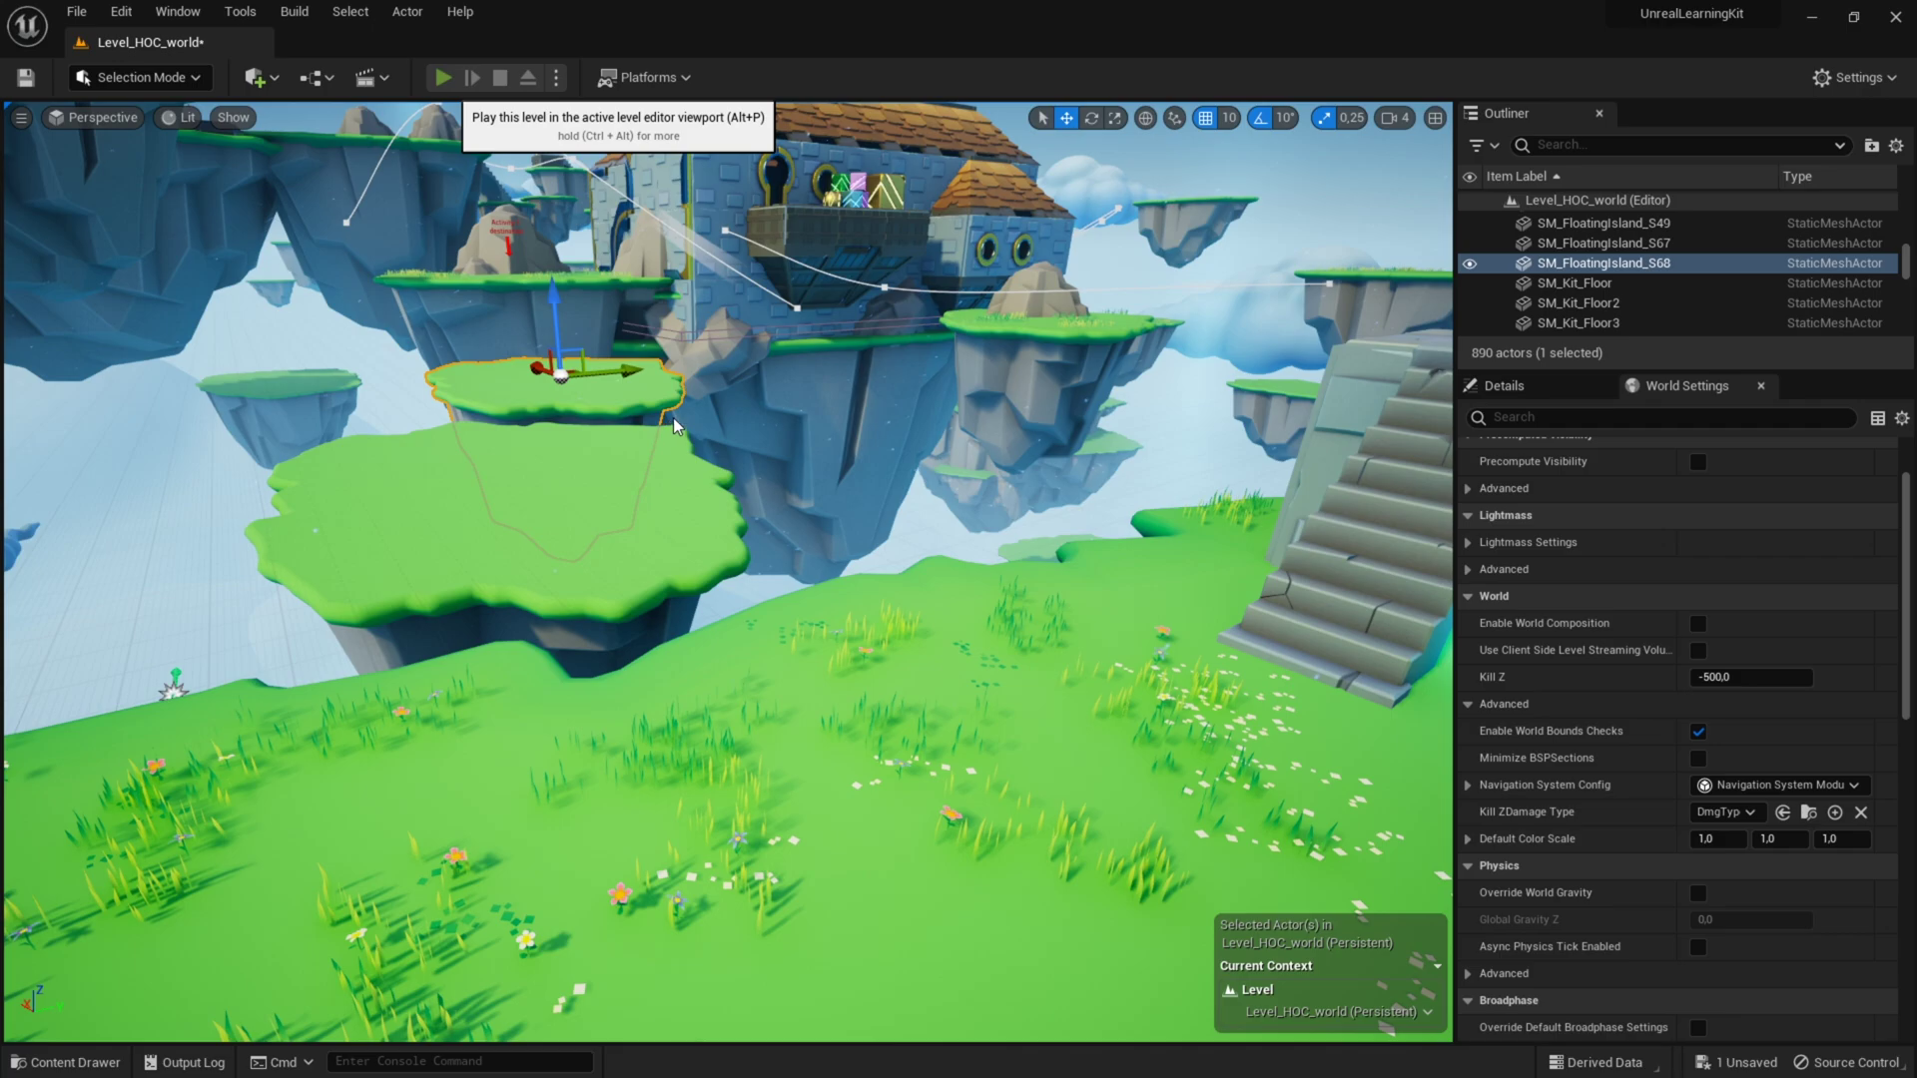
key("alt+p")
key("w")
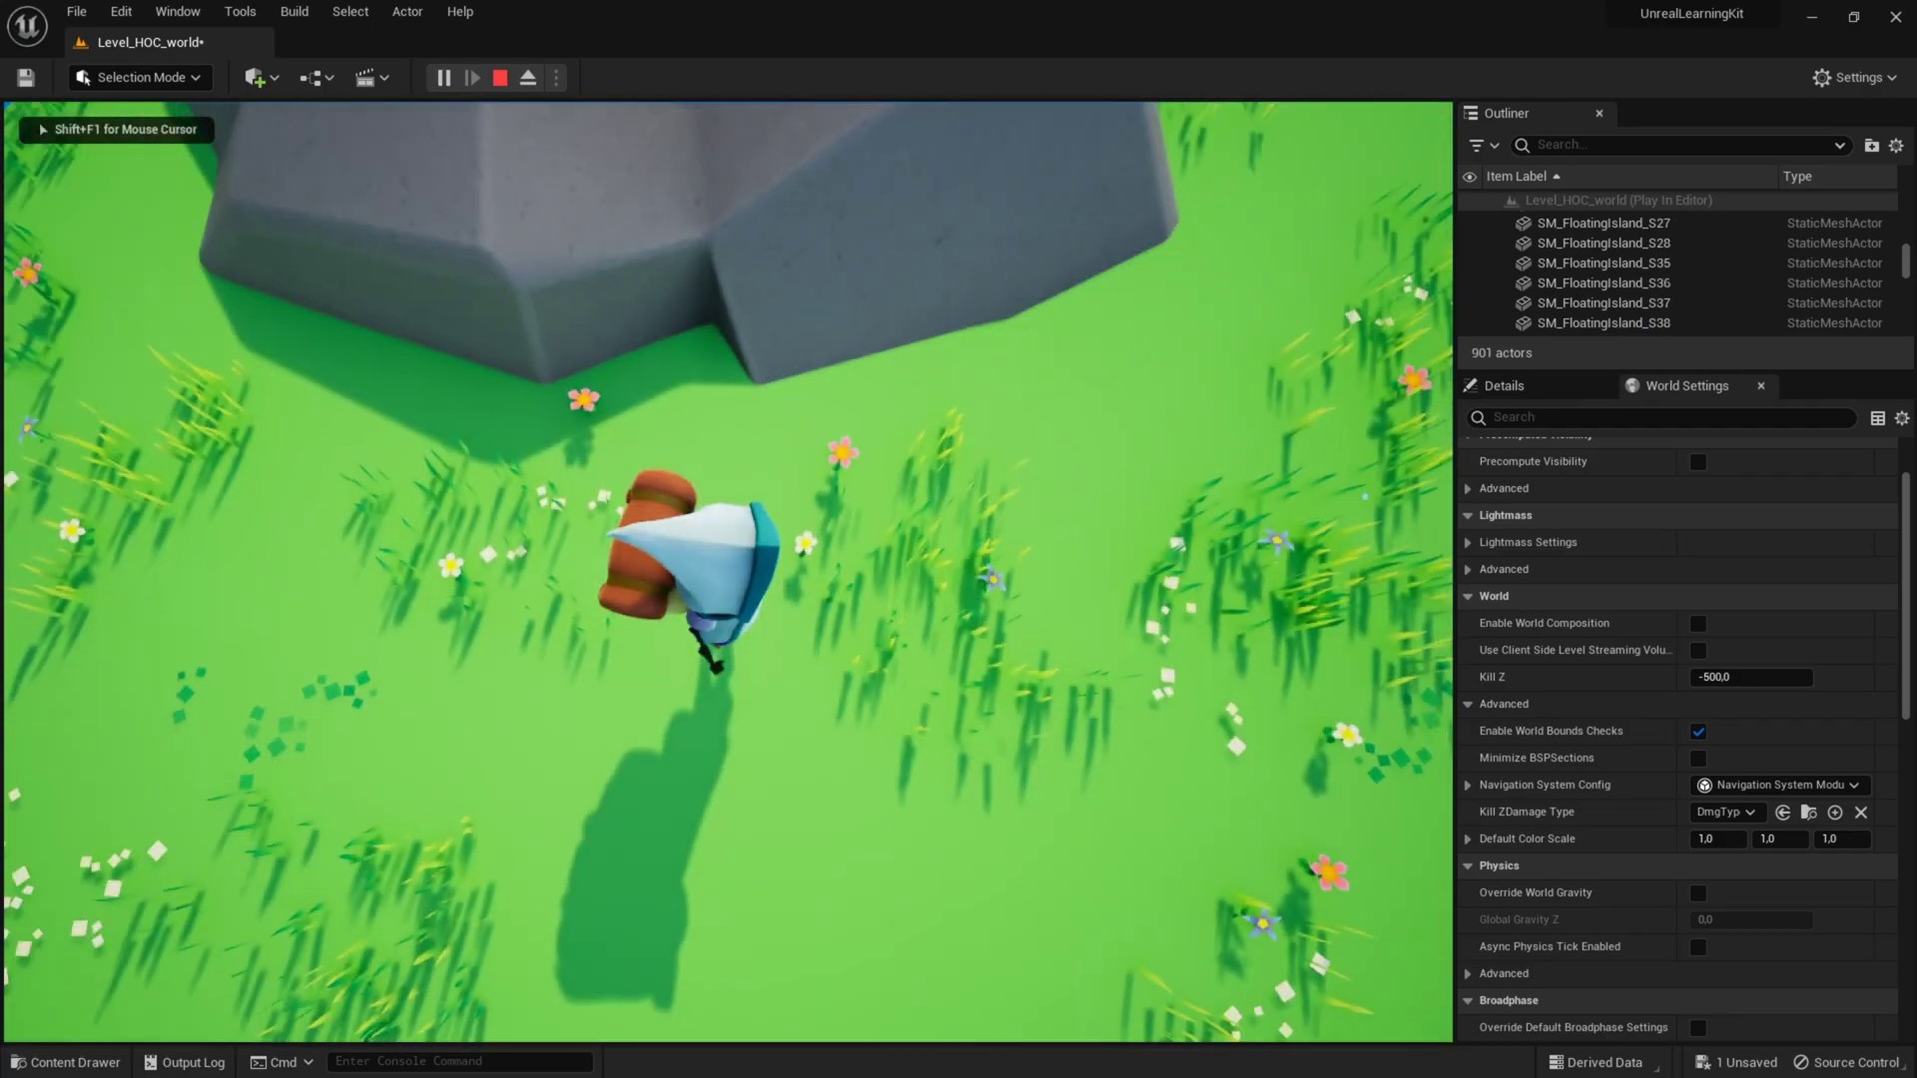
key("w")
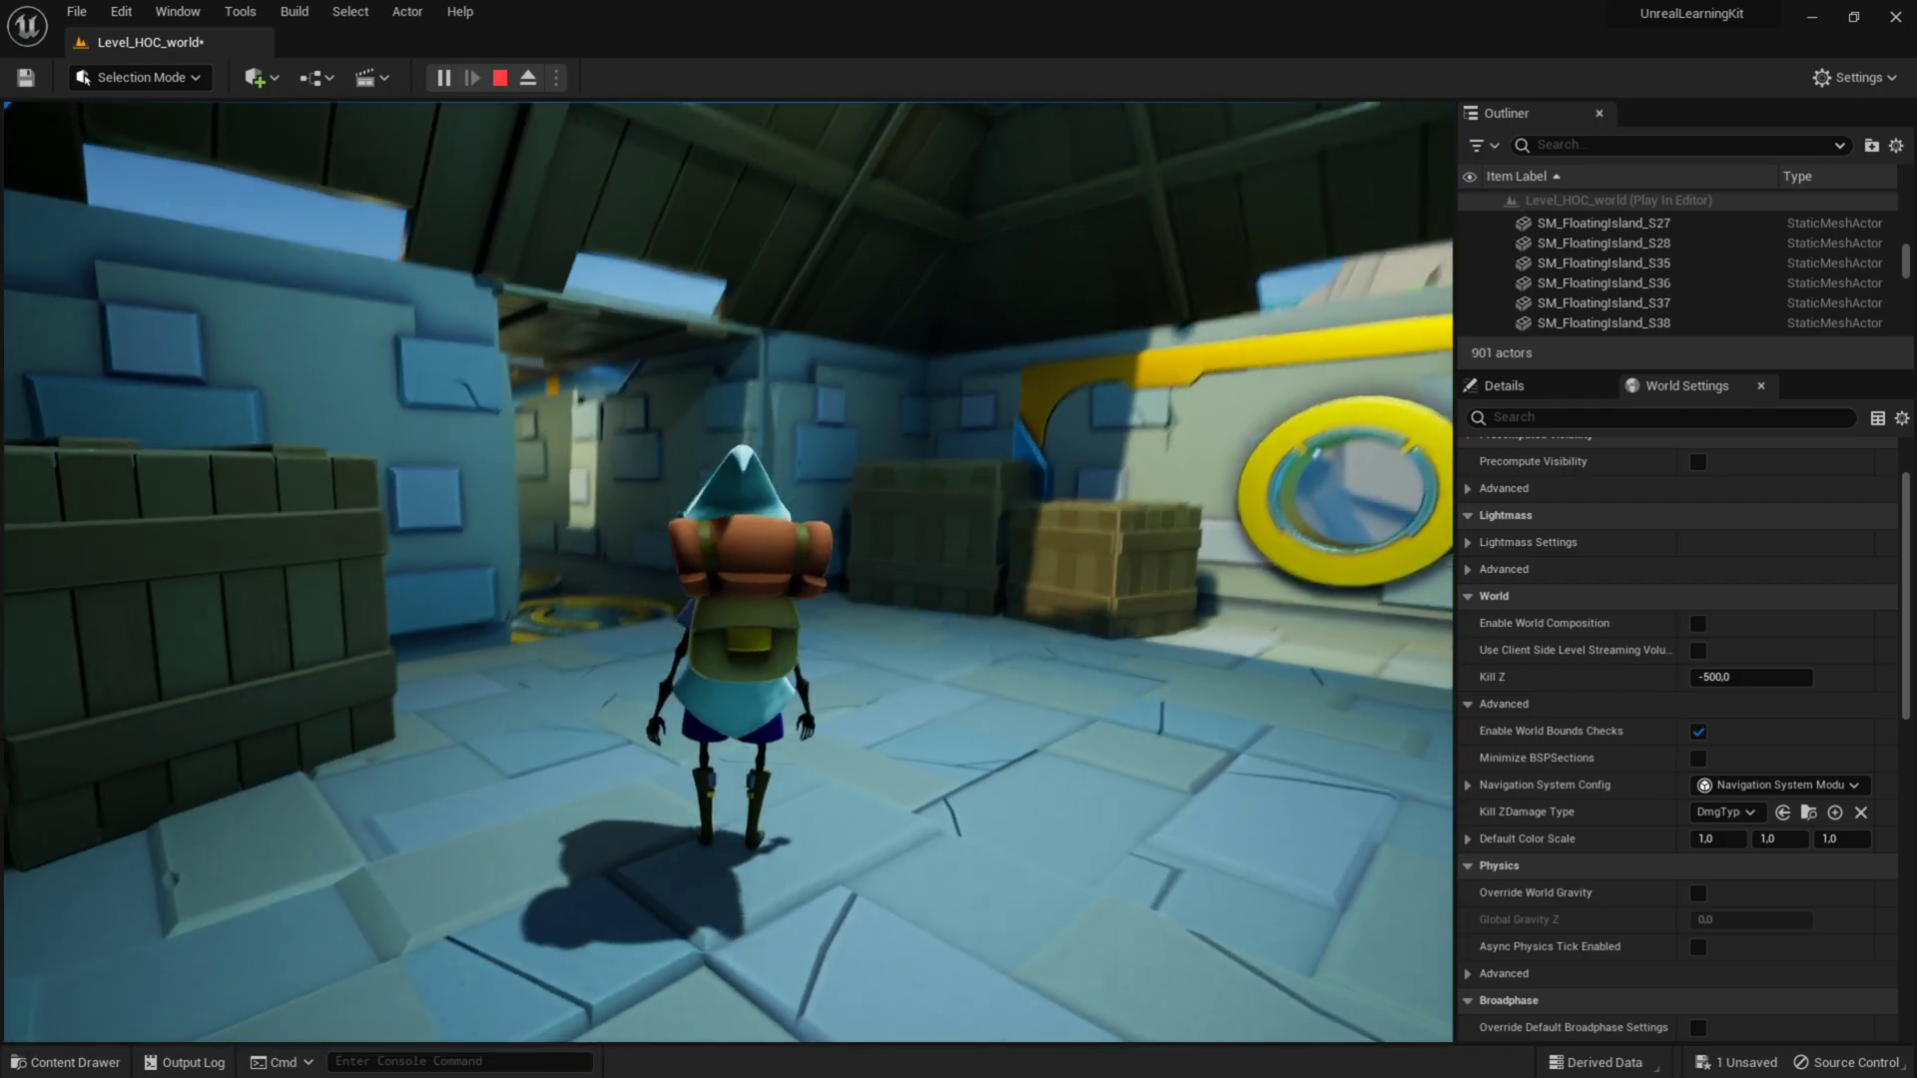
key("Escape")
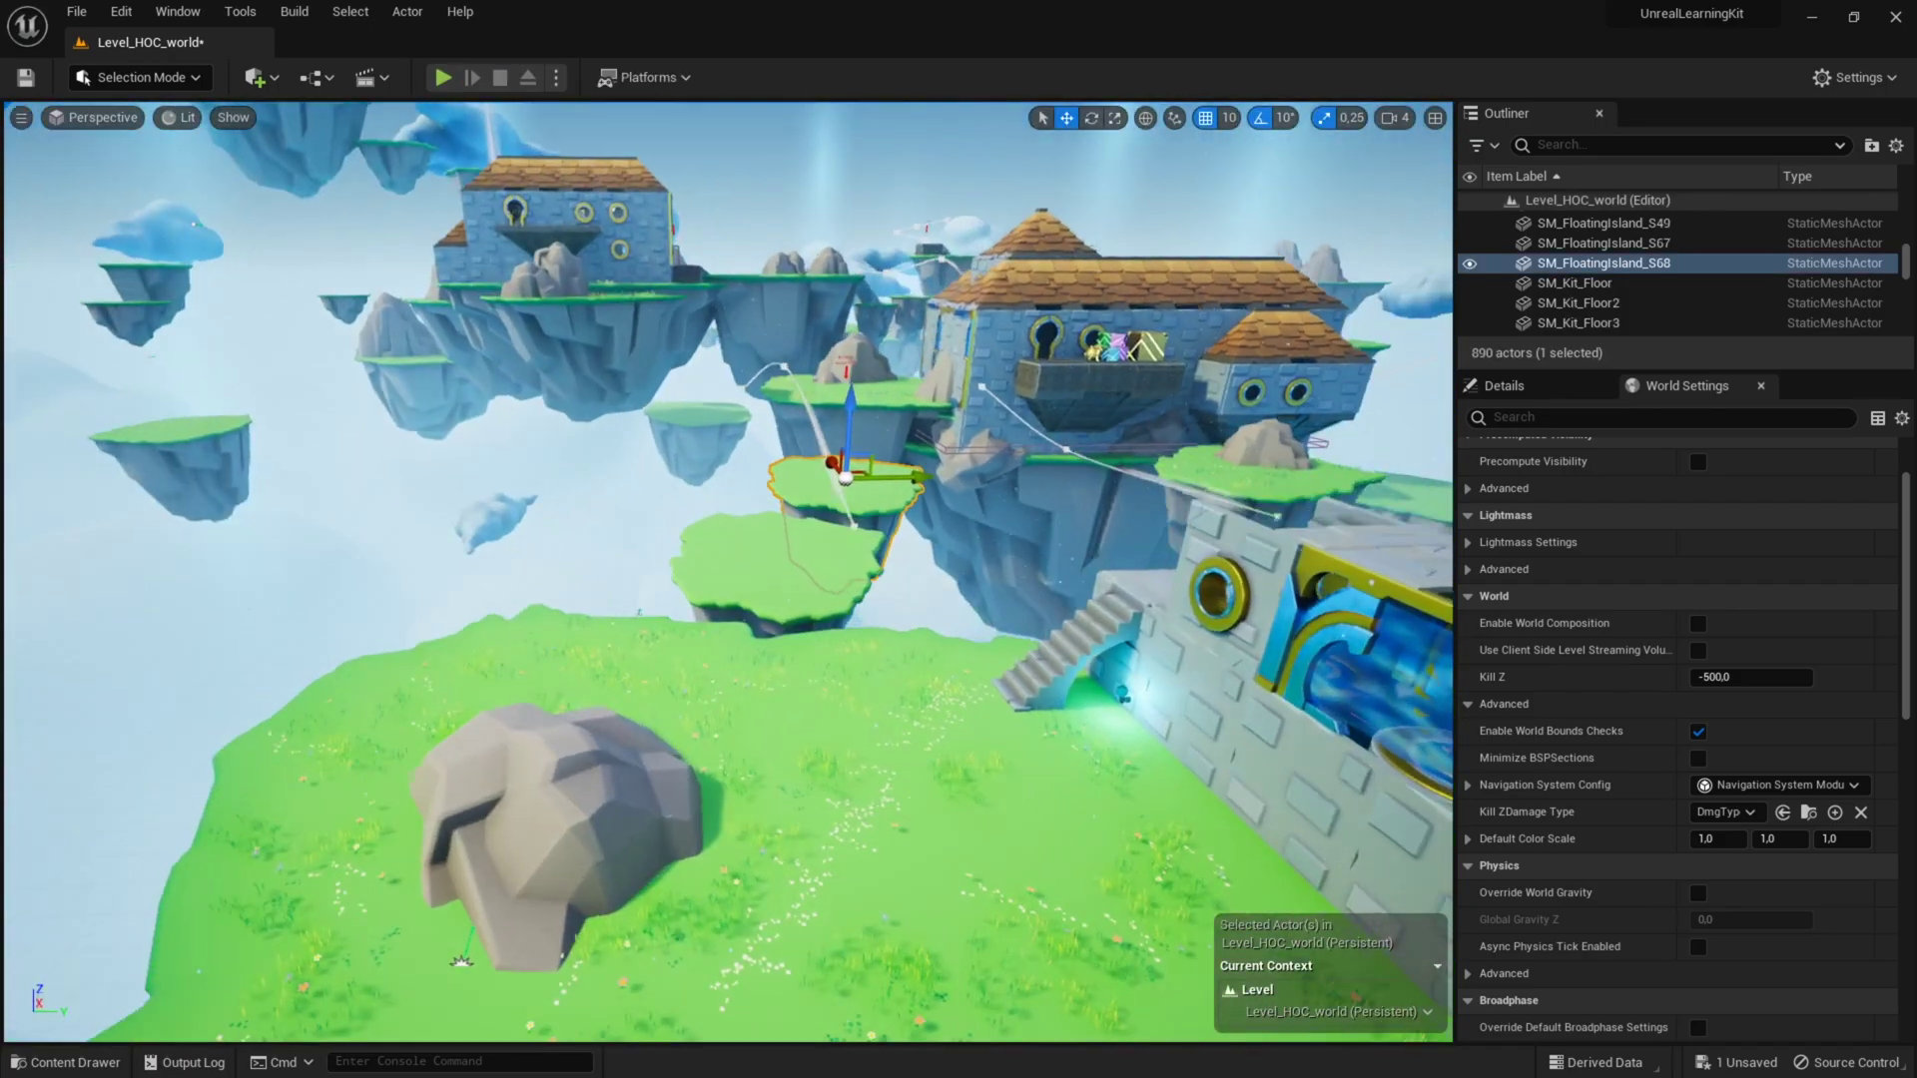
Select a floating island in the gap between the two house islands and scale it to vary the stepping stones.
right_click_drag(692, 579, 899, 679)
left_click(738, 564)
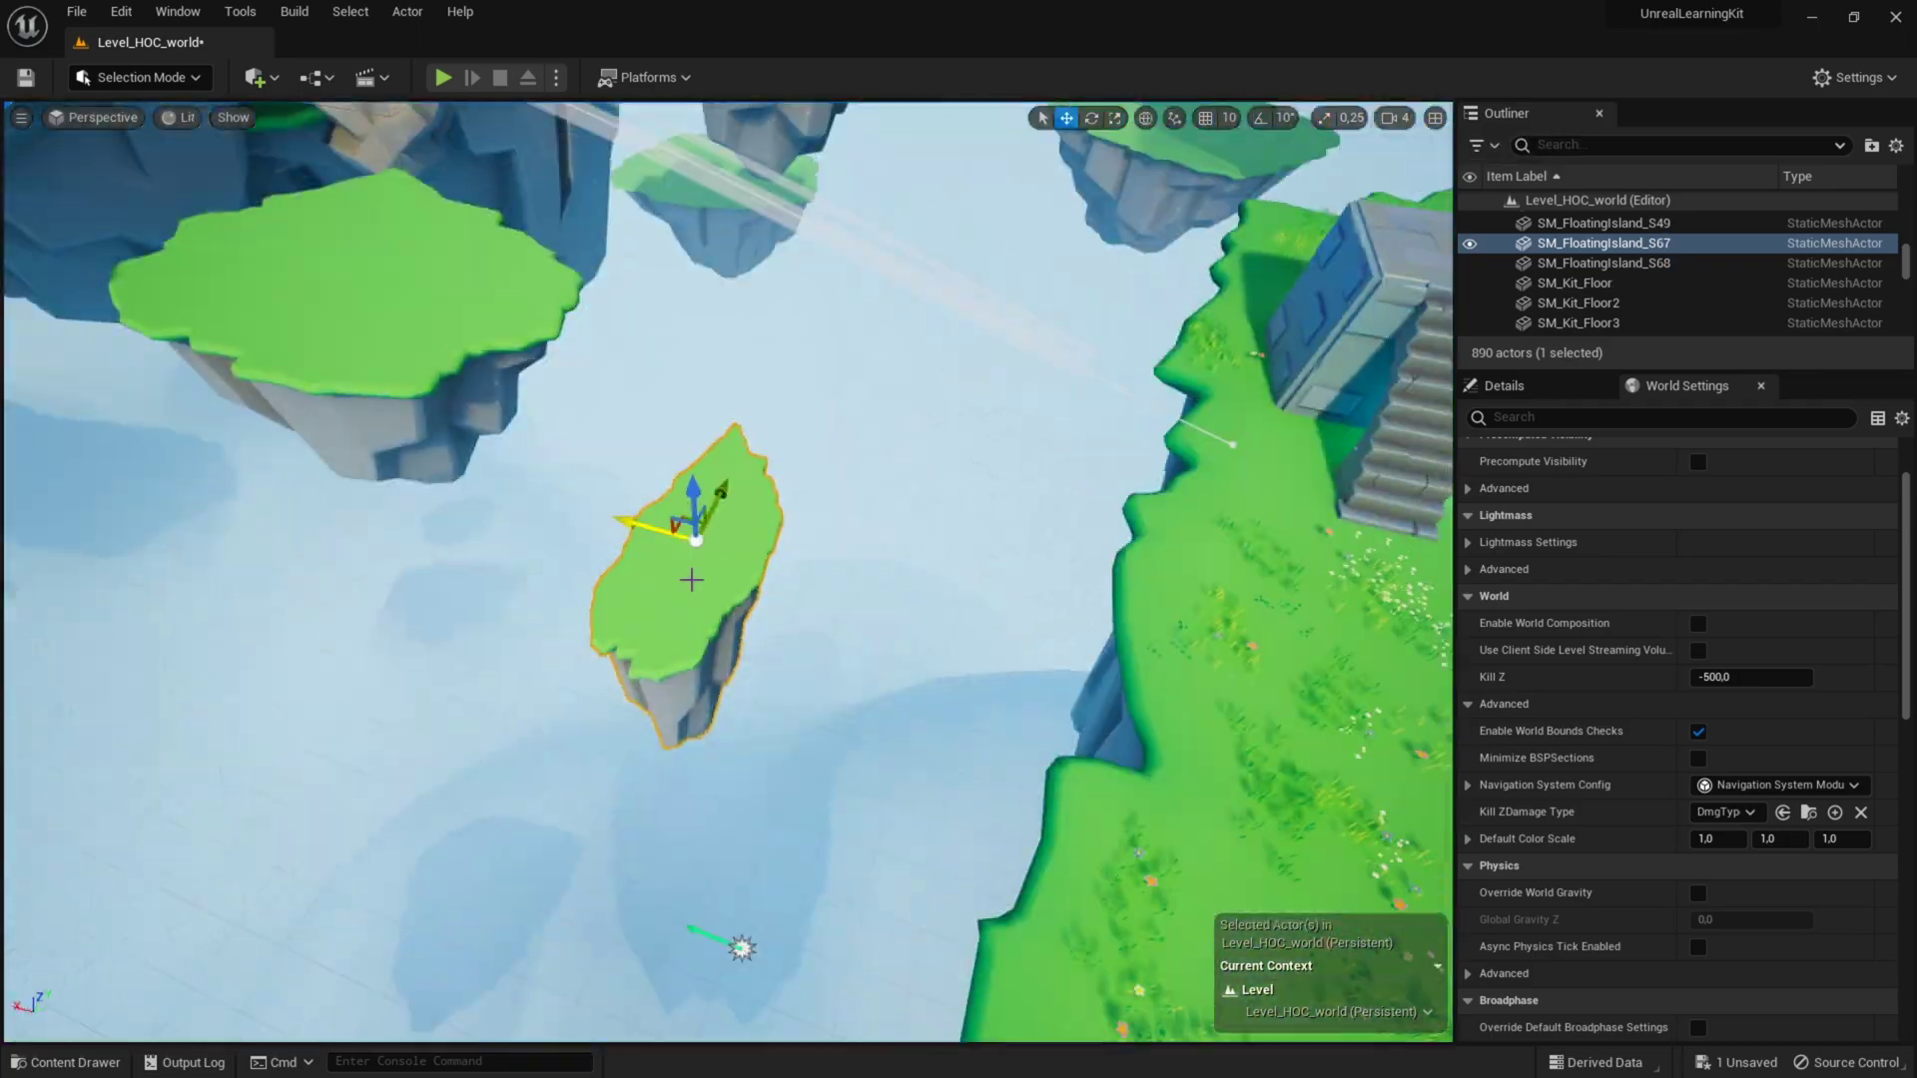
right_click_drag(691, 580, 518, 394)
left_click(519, 394)
key("r")
left_click_drag(441, 317, 706, 374)
Duplicate the floating islands several times, moving and rotating the copies to form a chain of stepping stones across the gap.
key("w")
right_click_drag(732, 369, 639, 559)
left_click_drag(639, 554, 599, 571, "alt")
key("e")
key("w")
left_click_drag(719, 569, 418, 496, "alt")
key("e")
right_click_drag(419, 496, 599, 663)
key("e")
left_click_drag(599, 663, 659, 698, "alt")
key("w")
right_click_drag(655, 569, 759, 559)
left_click_drag(999, 729, 720, 556, "alt")
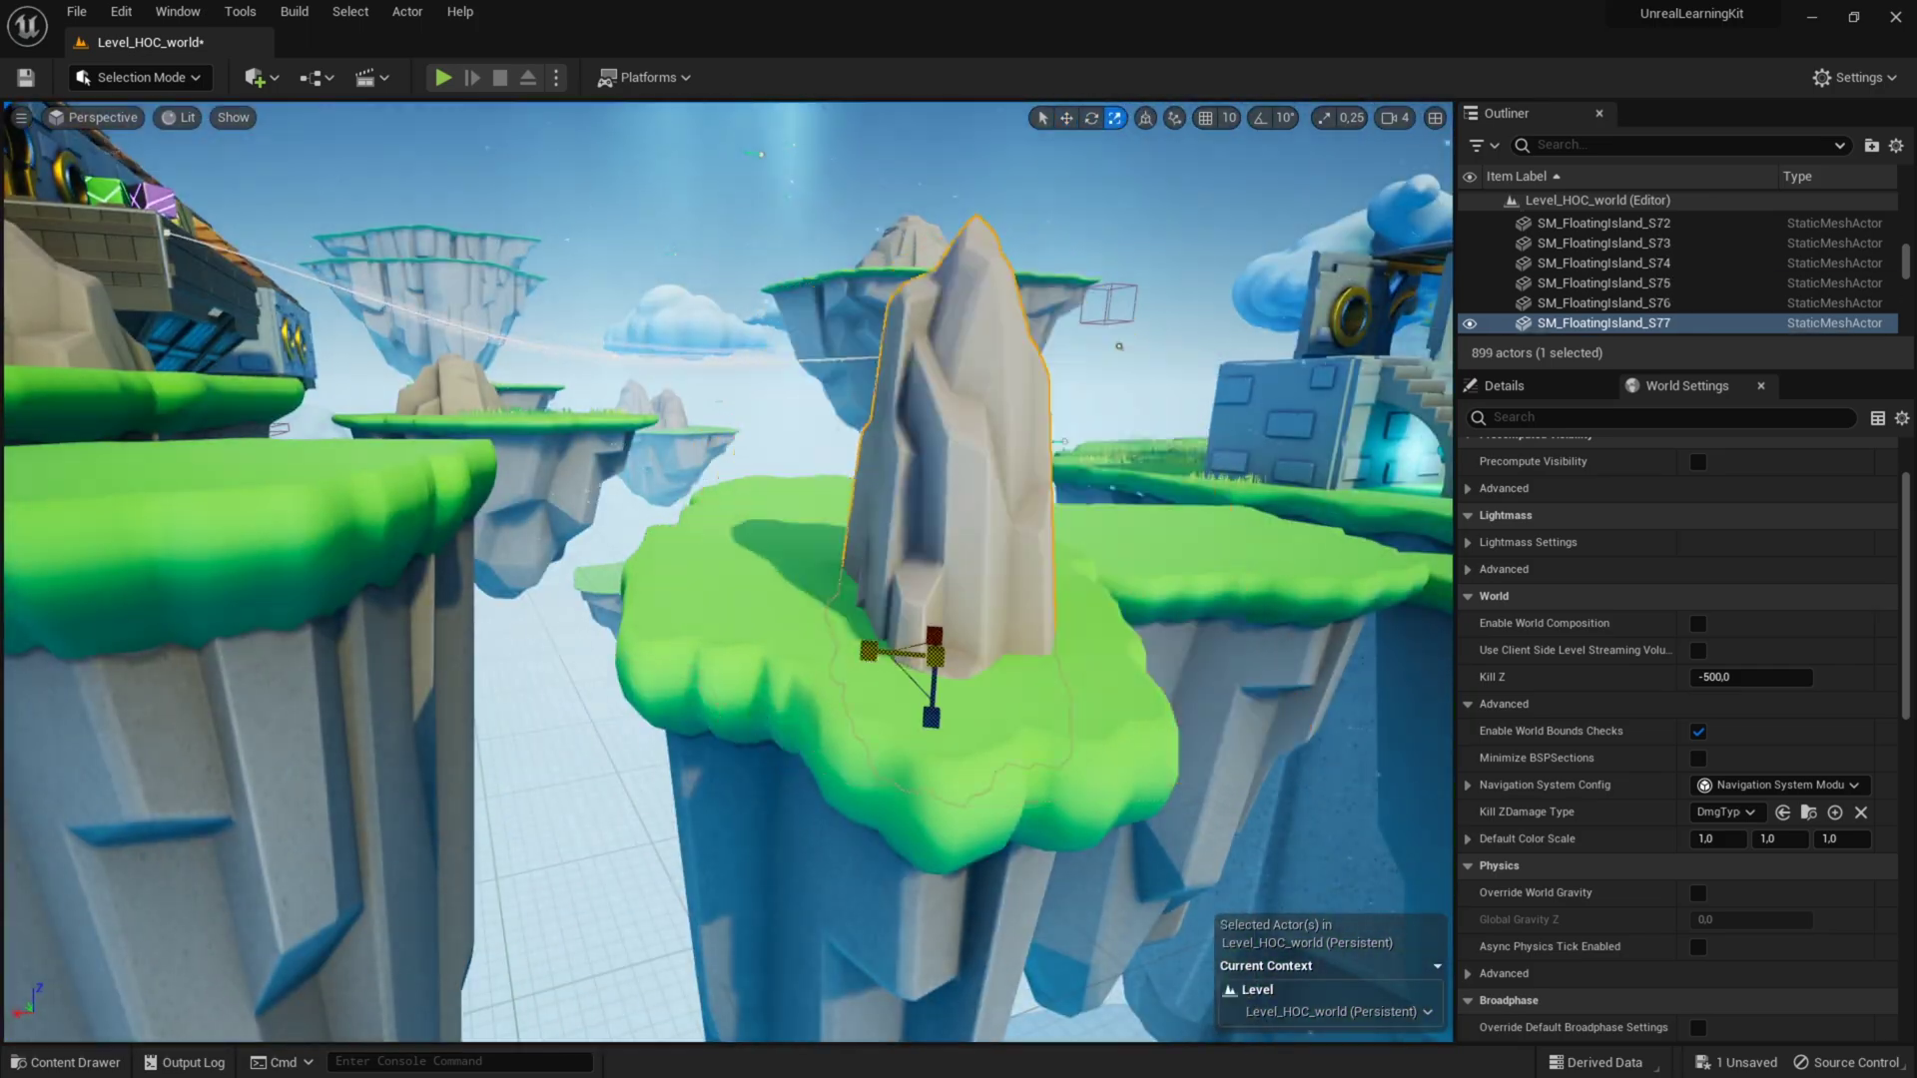
Decorate the stepping-stone islands with rocks by moving, rotating and duplicating the rock mesh.
right_click_drag(928, 644, 599, 799)
key("w")
left_click_drag(367, 785, 770, 663)
right_click_drag(770, 663, 699, 689)
key("e")
left_click_drag(924, 840, 834, 829)
key("w")
left_click_drag(1098, 738, 1038, 759, "alt")
key("e")
right_click_drag(1069, 735, 1103, 823)
Play the level, run and jump across the new chain of floating islands, and stop the session.
key("alt+p")
key("w")
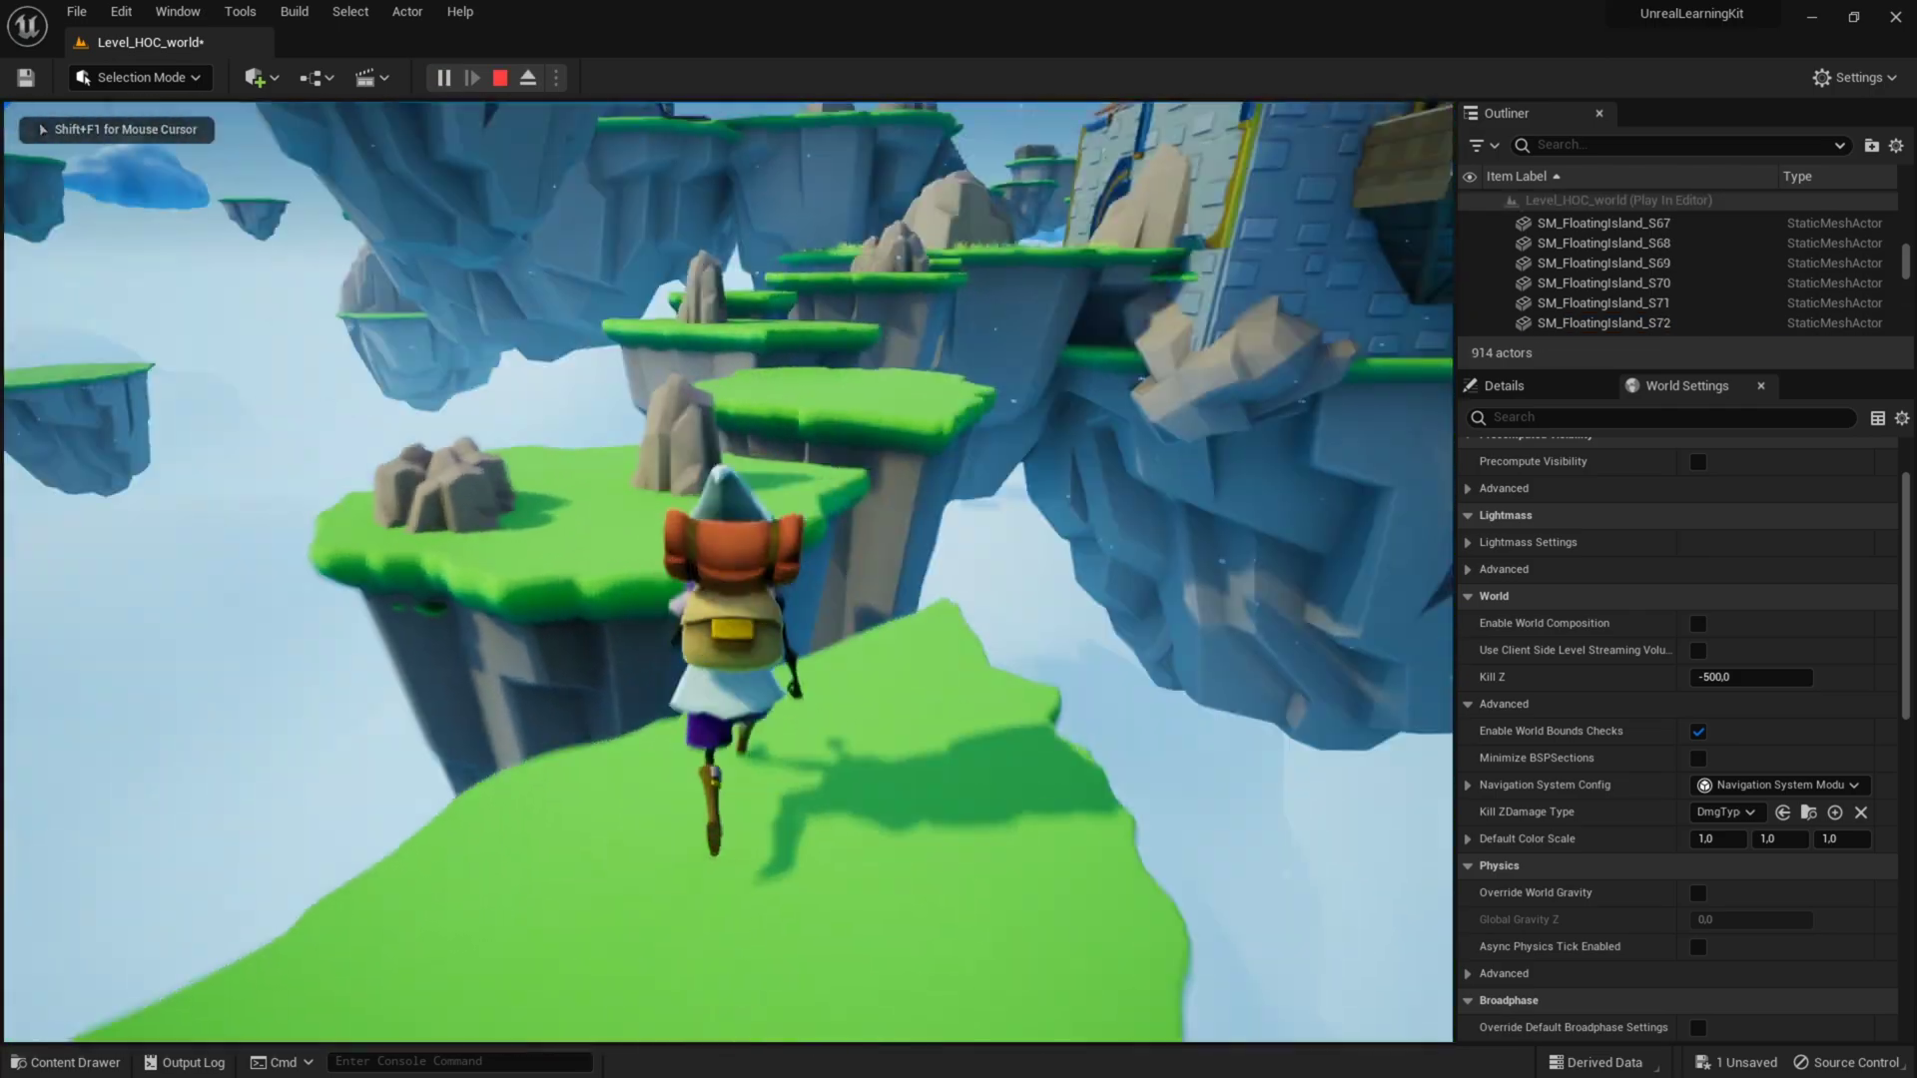
key("space")
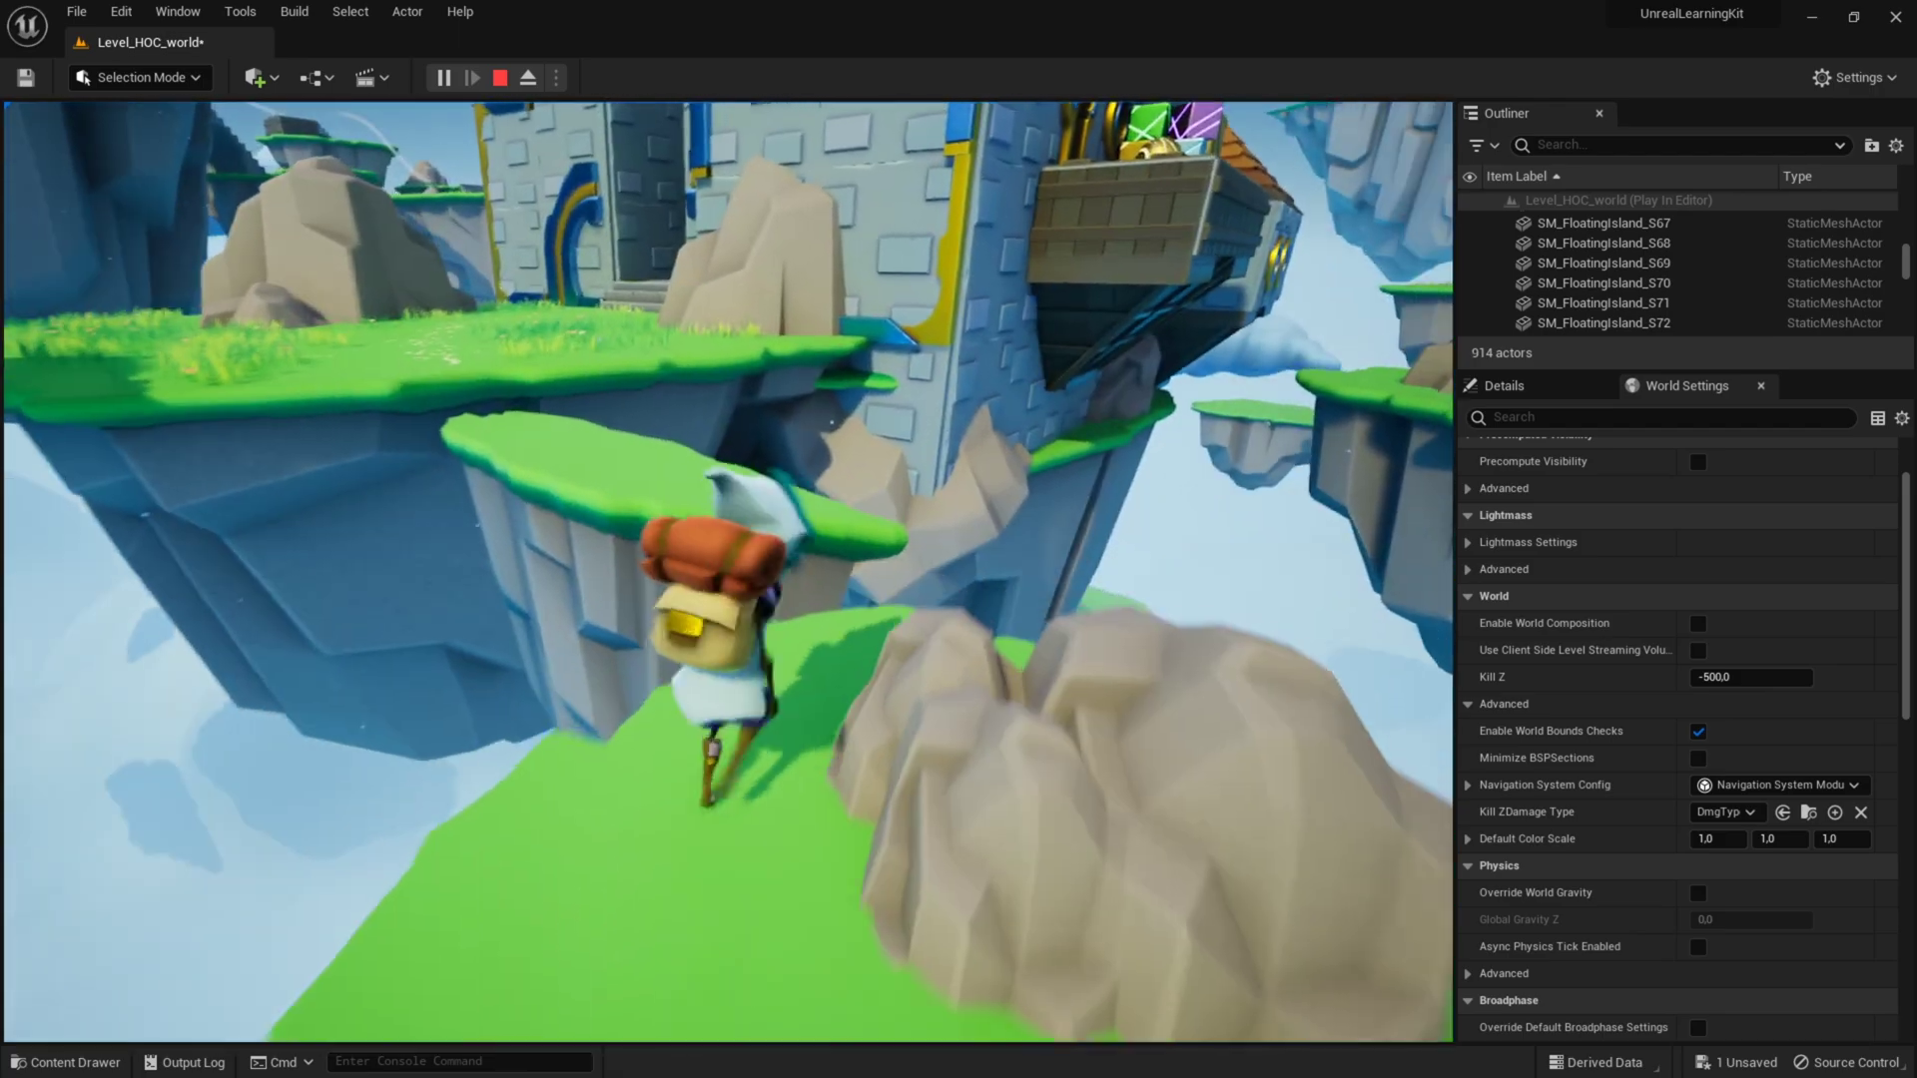
key("Escape")
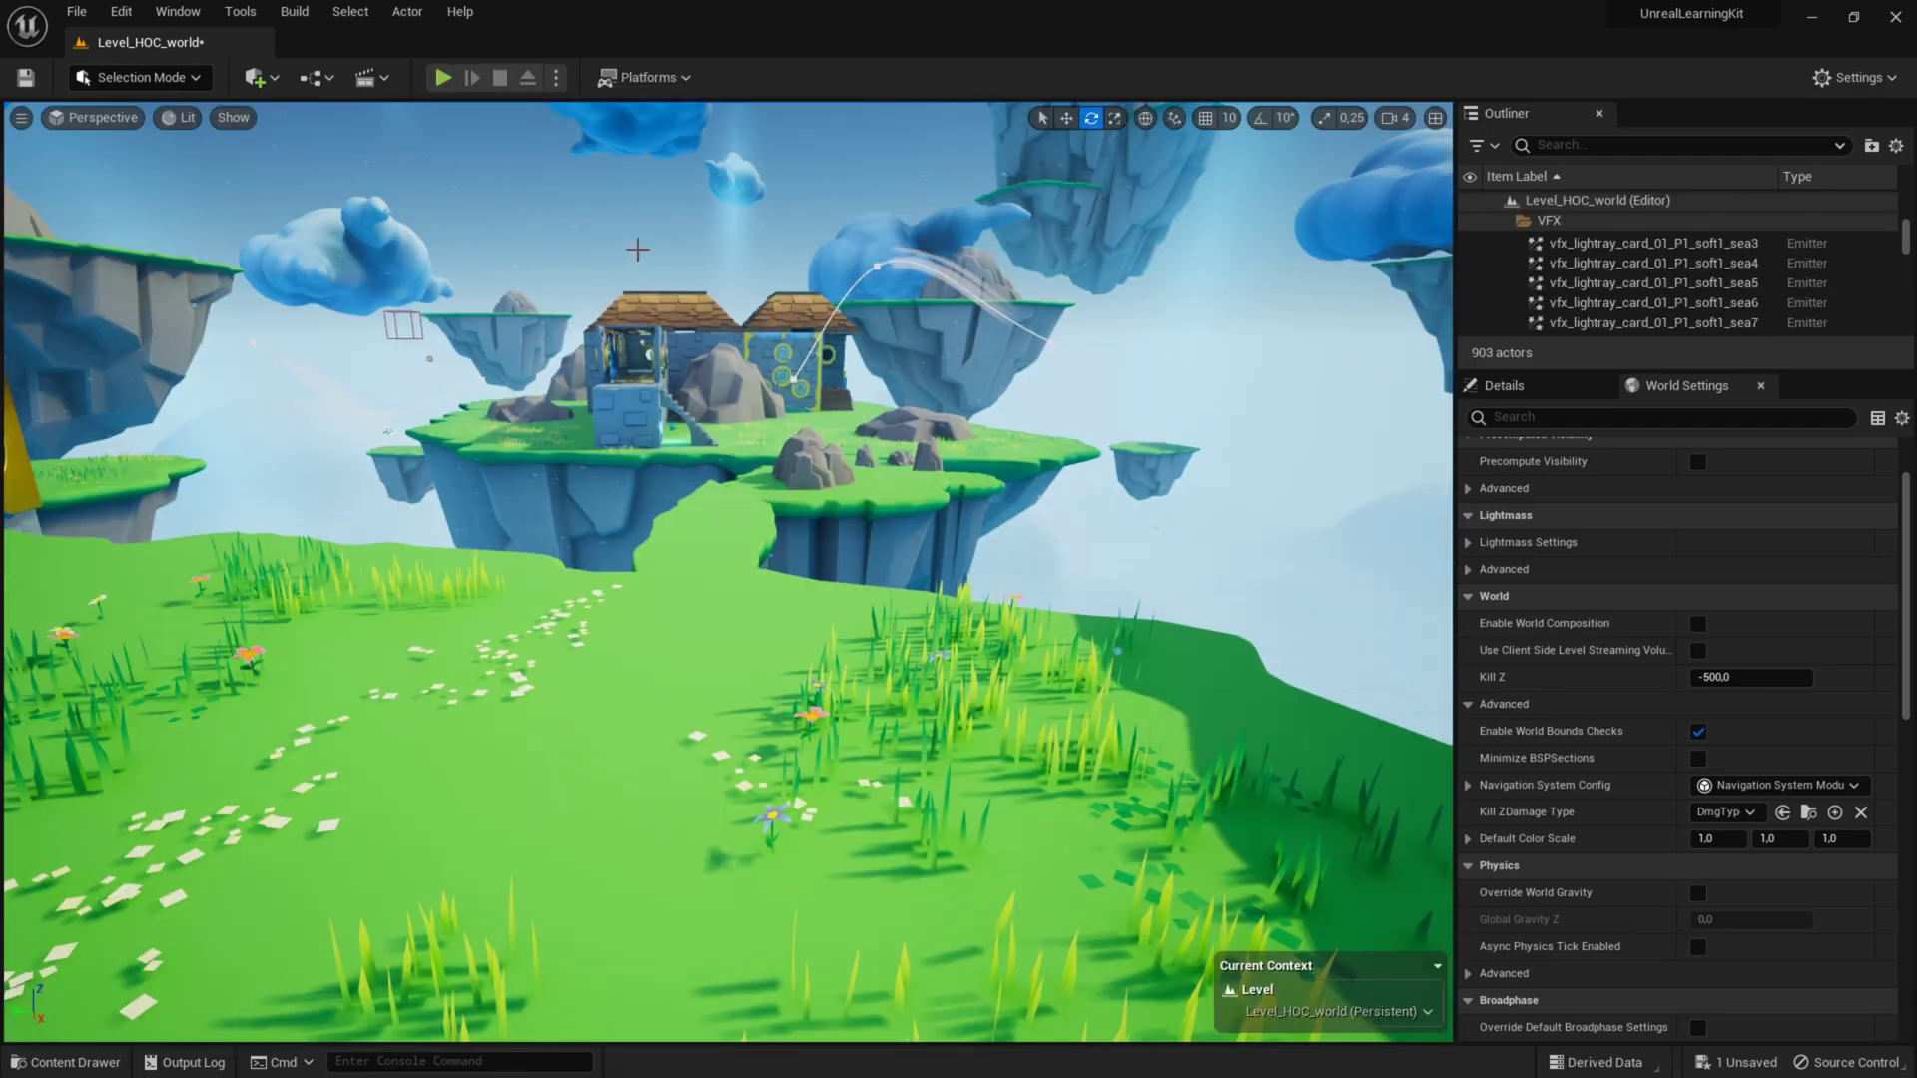
Save Level_HOC_world and view the finished chain of floating islands from above.
left_click(77, 12)
left_click(148, 233)
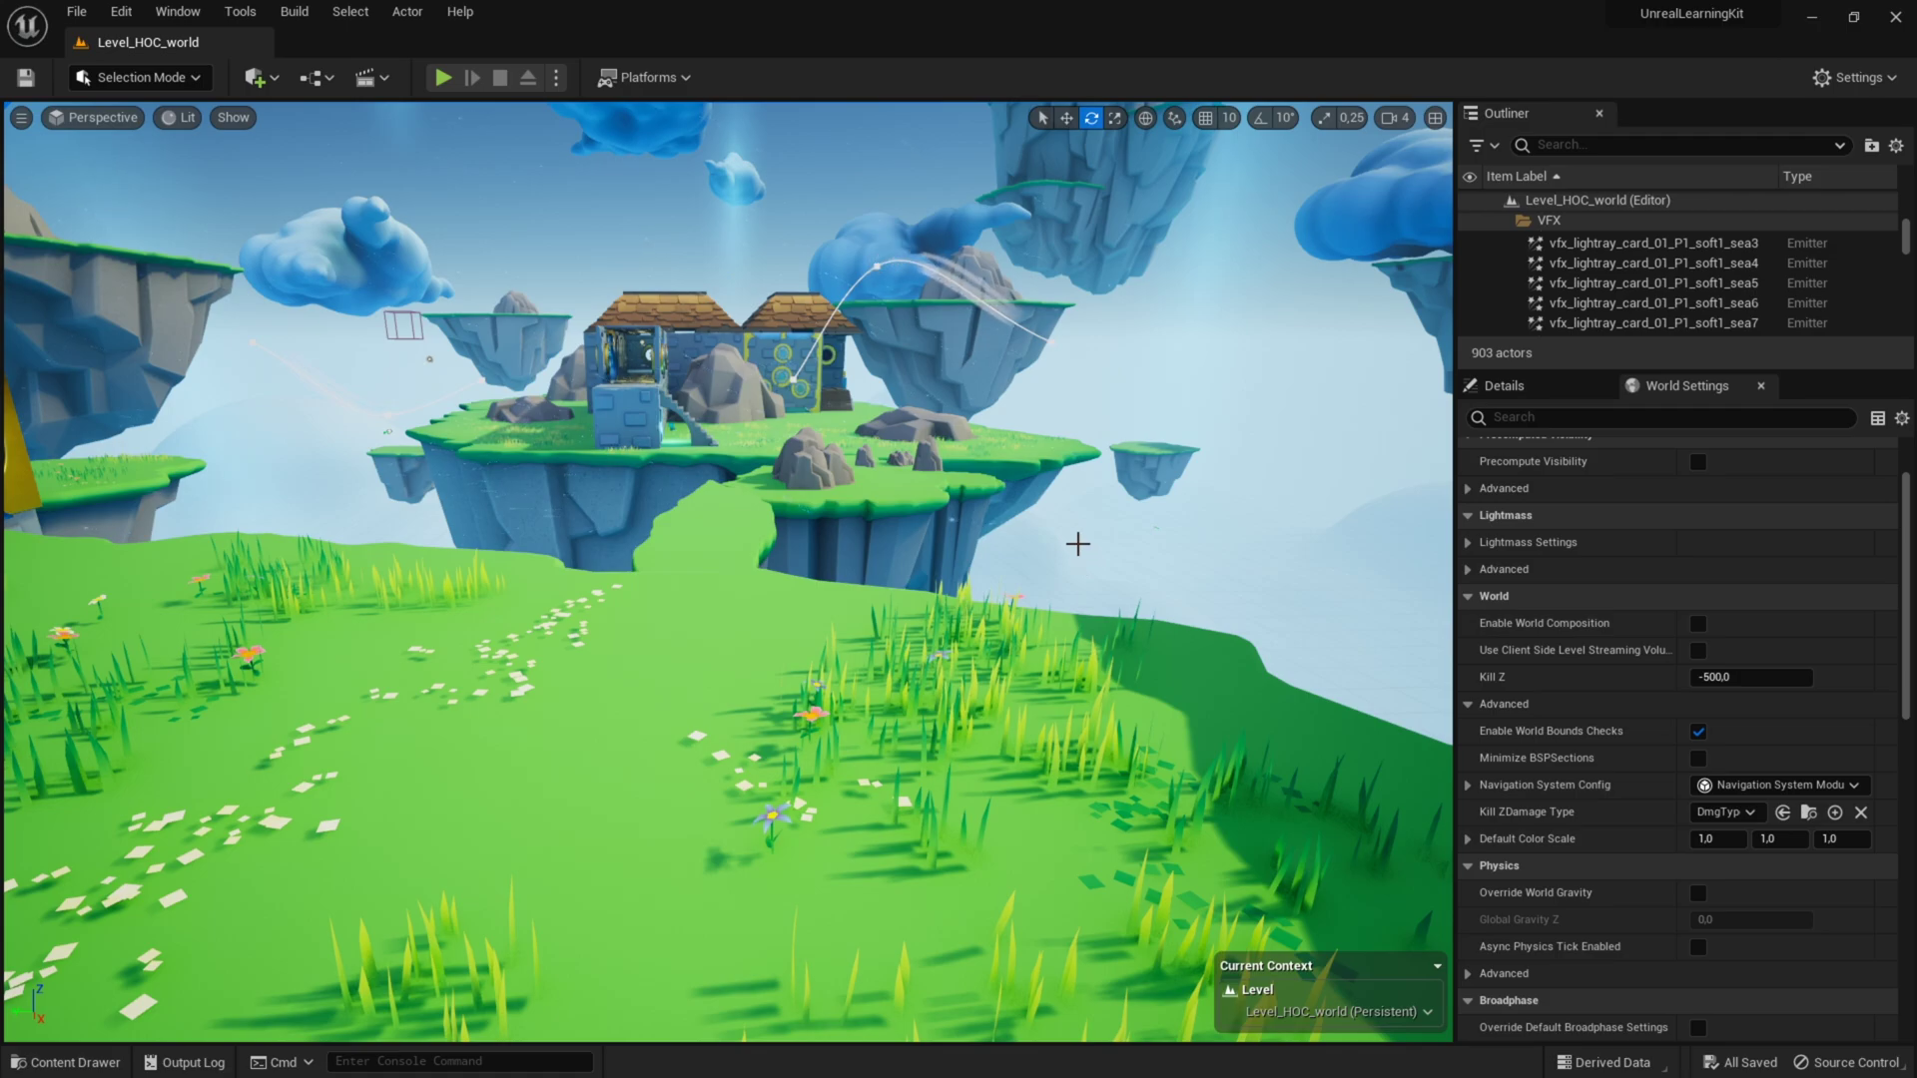
mouse_move(1104, 541)
right_mouse_down()
mouse_move(1213, 559)
mouse_move(899, 689)
mouse_move(1102, 569)
right_mouse_up()
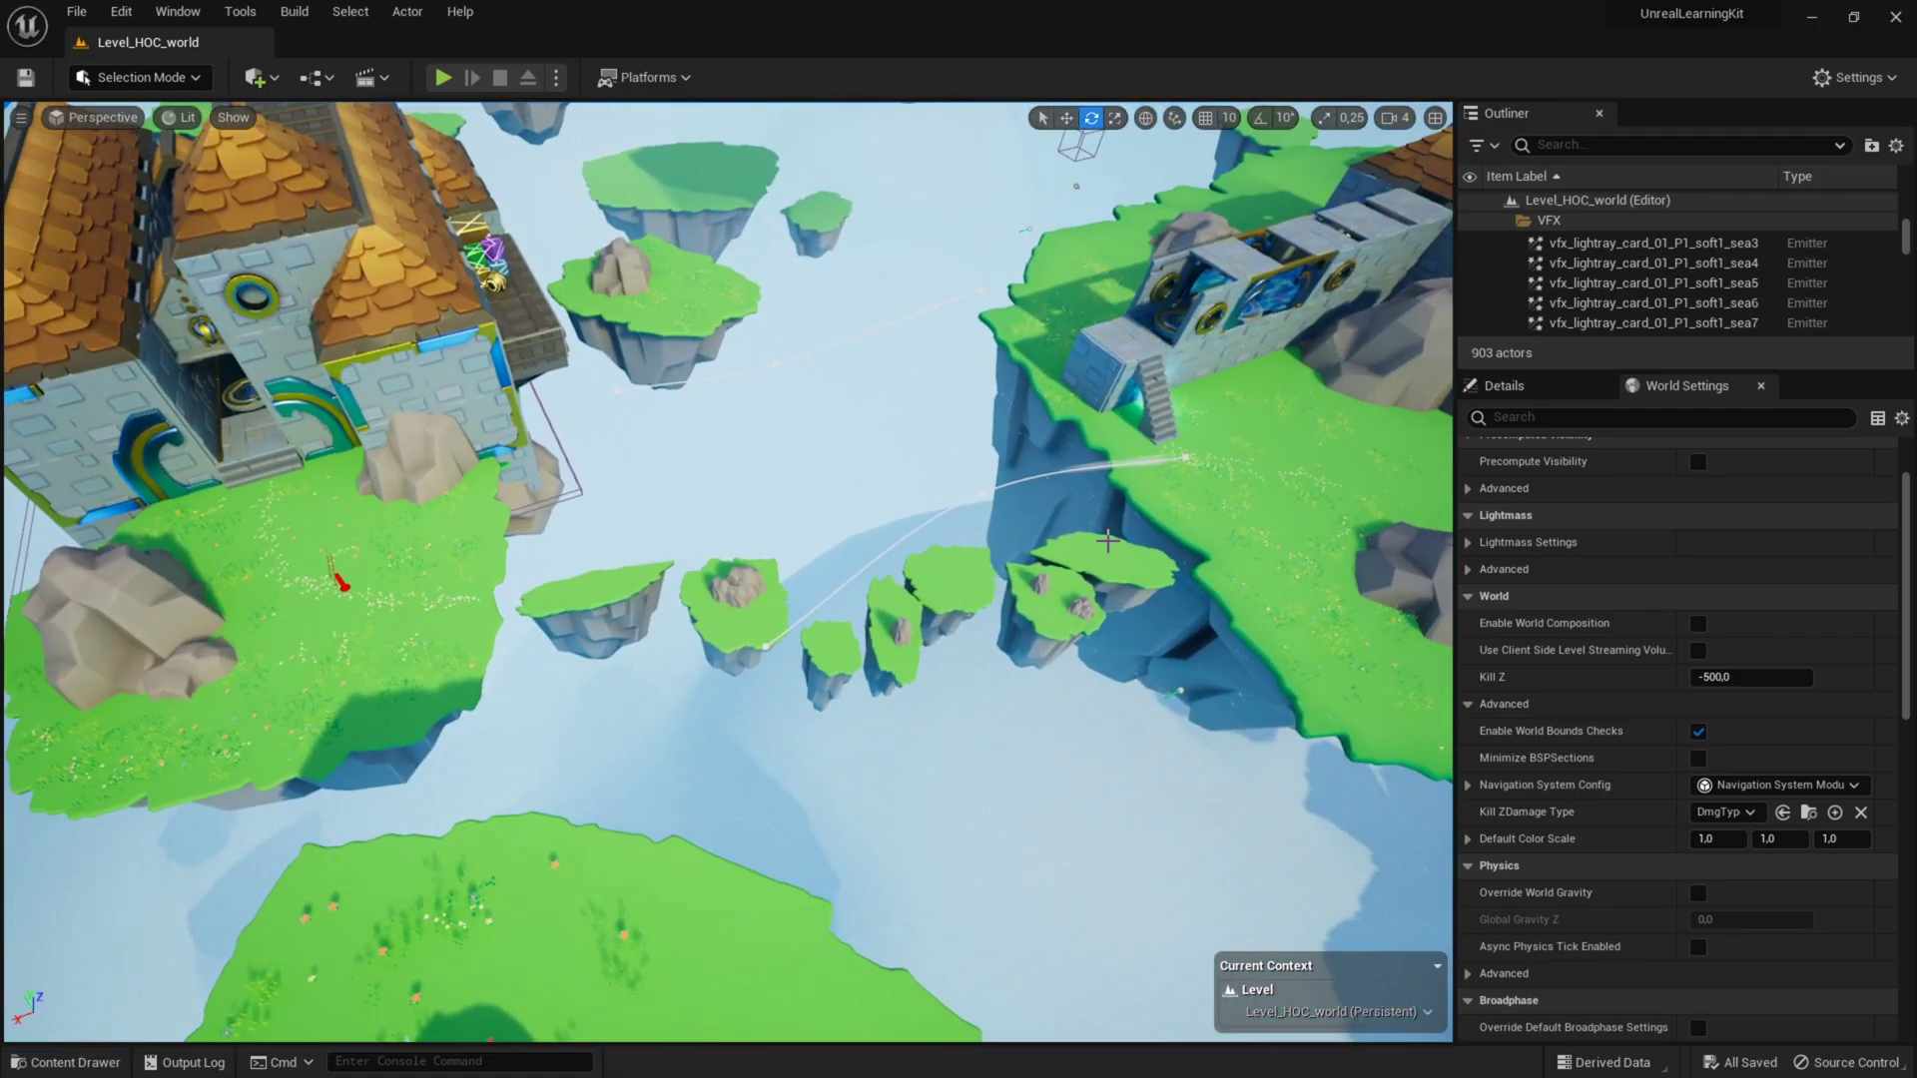